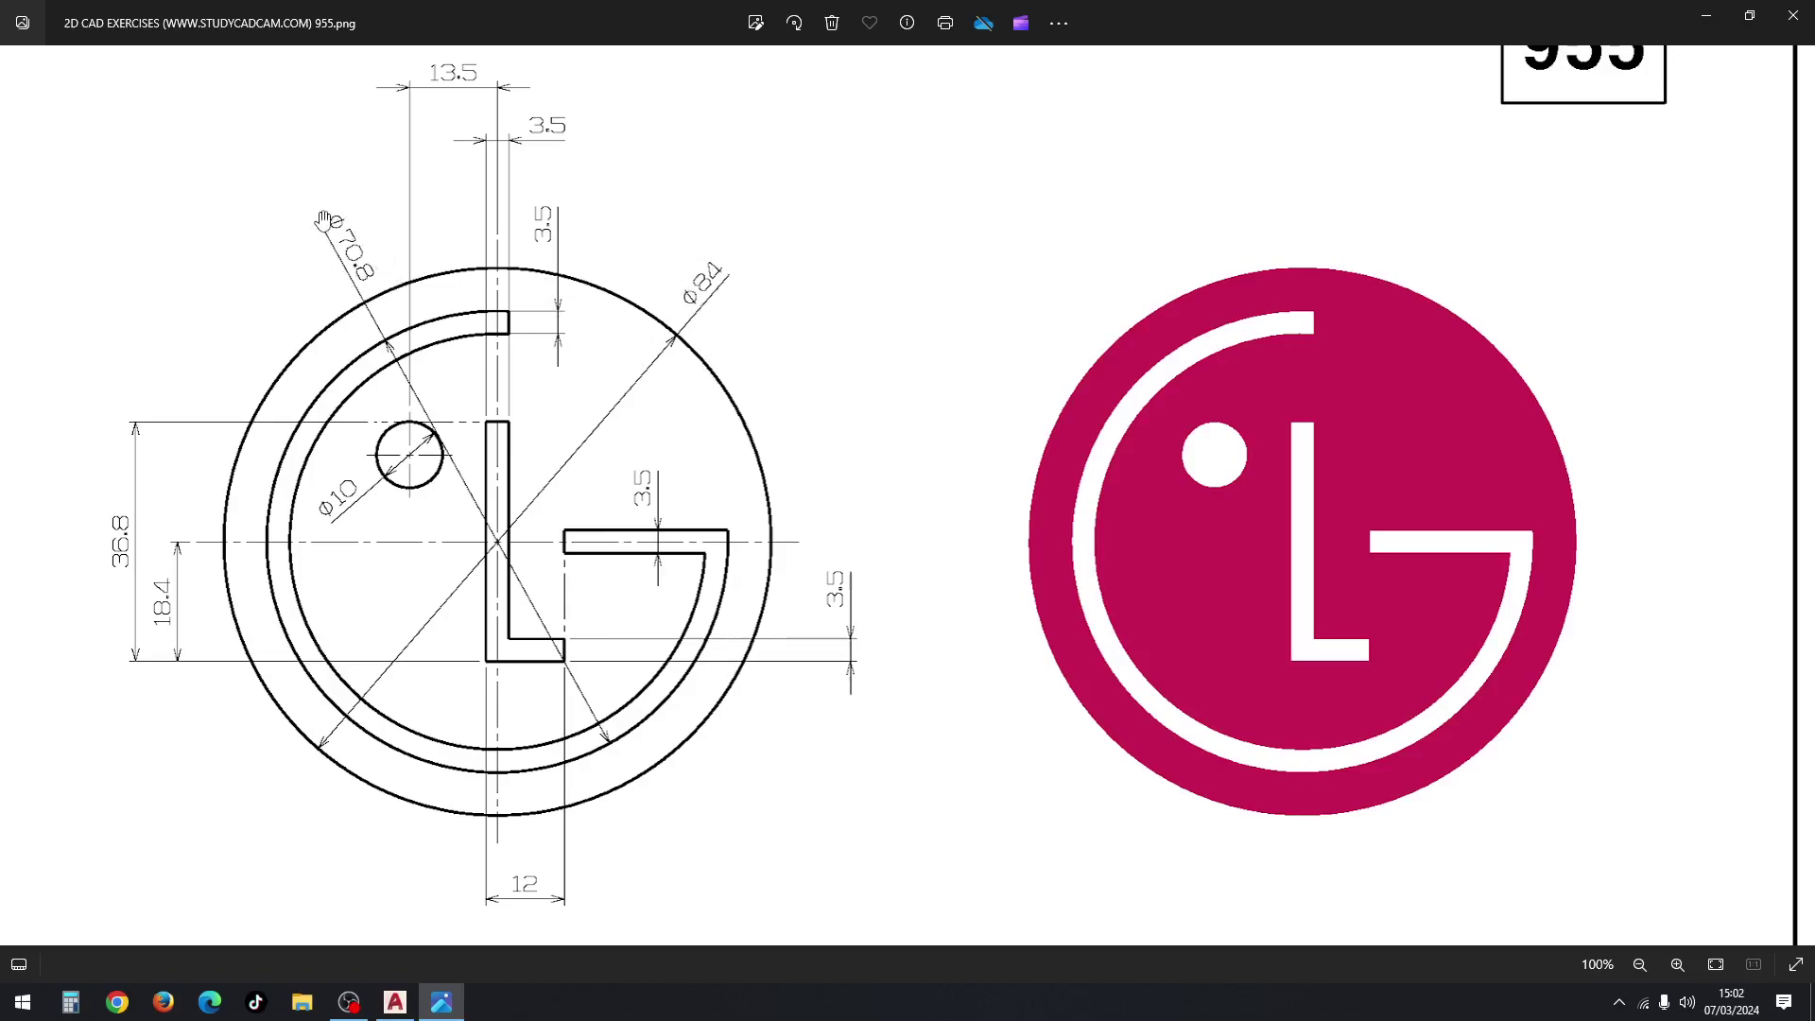
Step: Leave the LG logo reference in Photos and bring up the AutoCAD 2020 start page
{"action": "left_click", "coordinate": [395, 1002]}
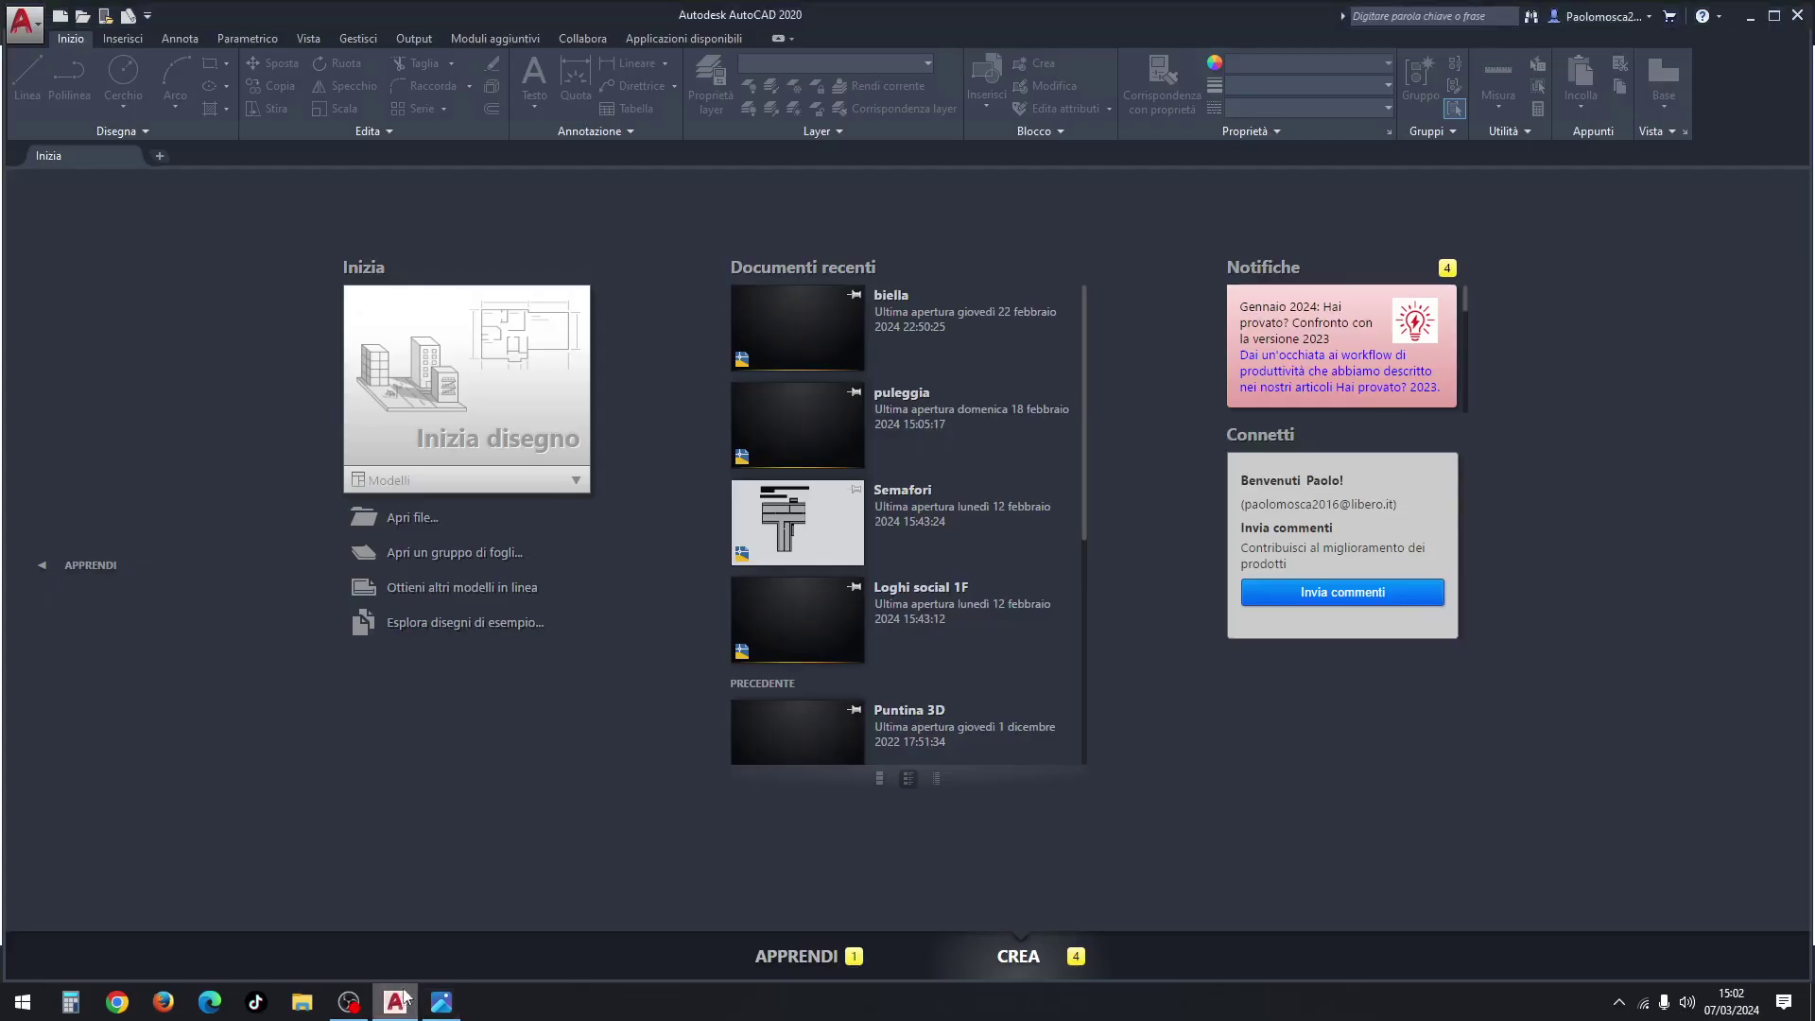
Step: Start a new blank drawing with the grid off and ortho on
{"action": "left_click", "coordinate": [509, 391]}
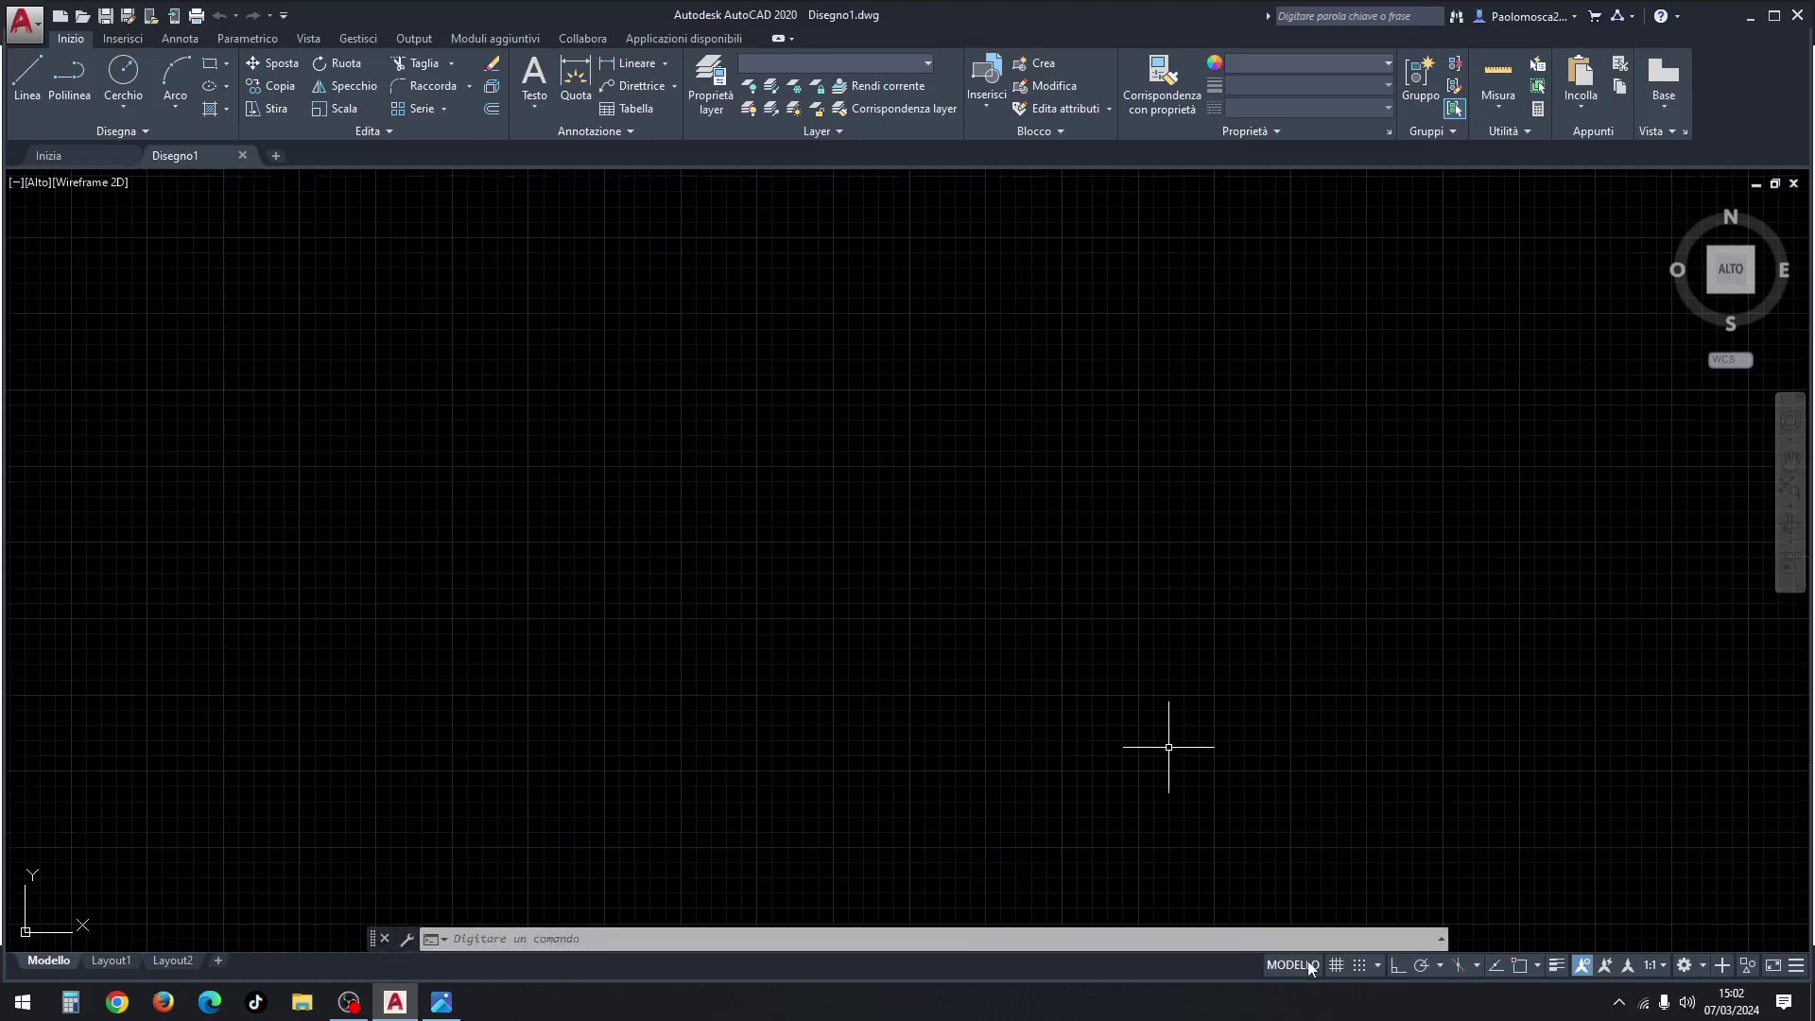
{"action": "left_click", "coordinate": [1336, 965]}
{"action": "left_click", "coordinate": [1396, 965]}
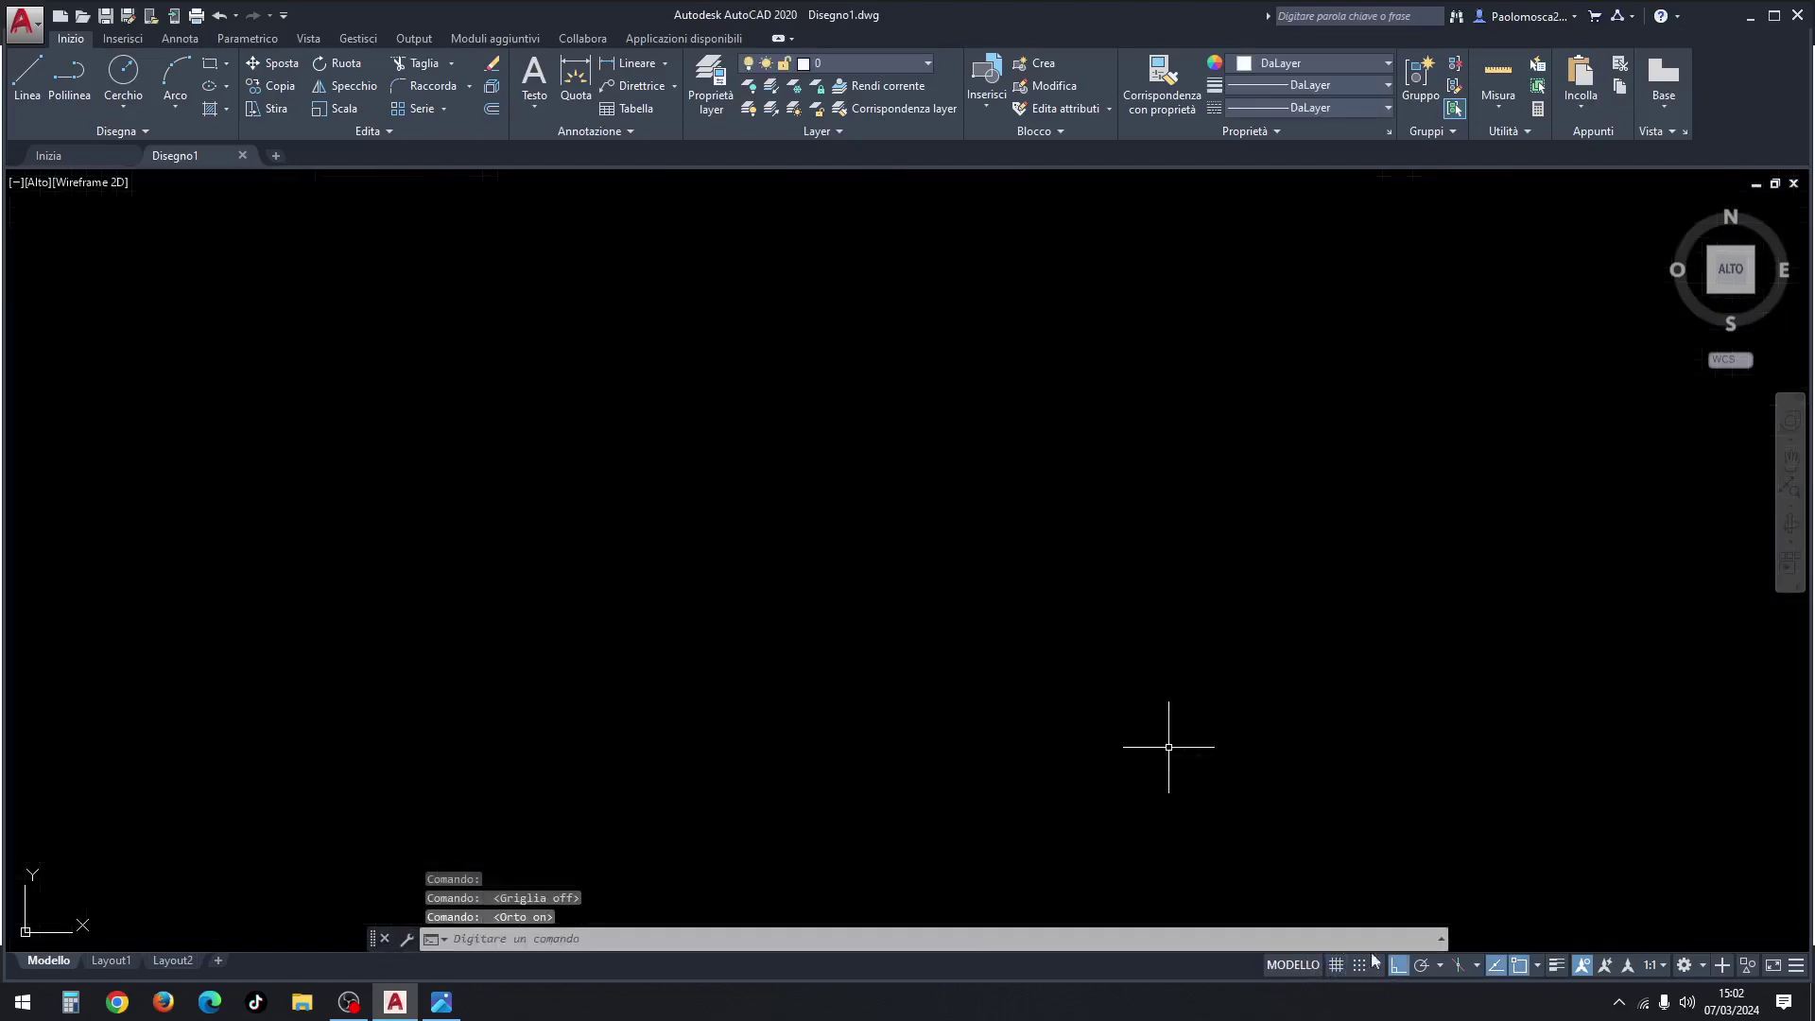
Step: Draw the outer circle of diameter 84 using Center, Diameter
{"action": "left_click", "coordinate": [133, 113]}
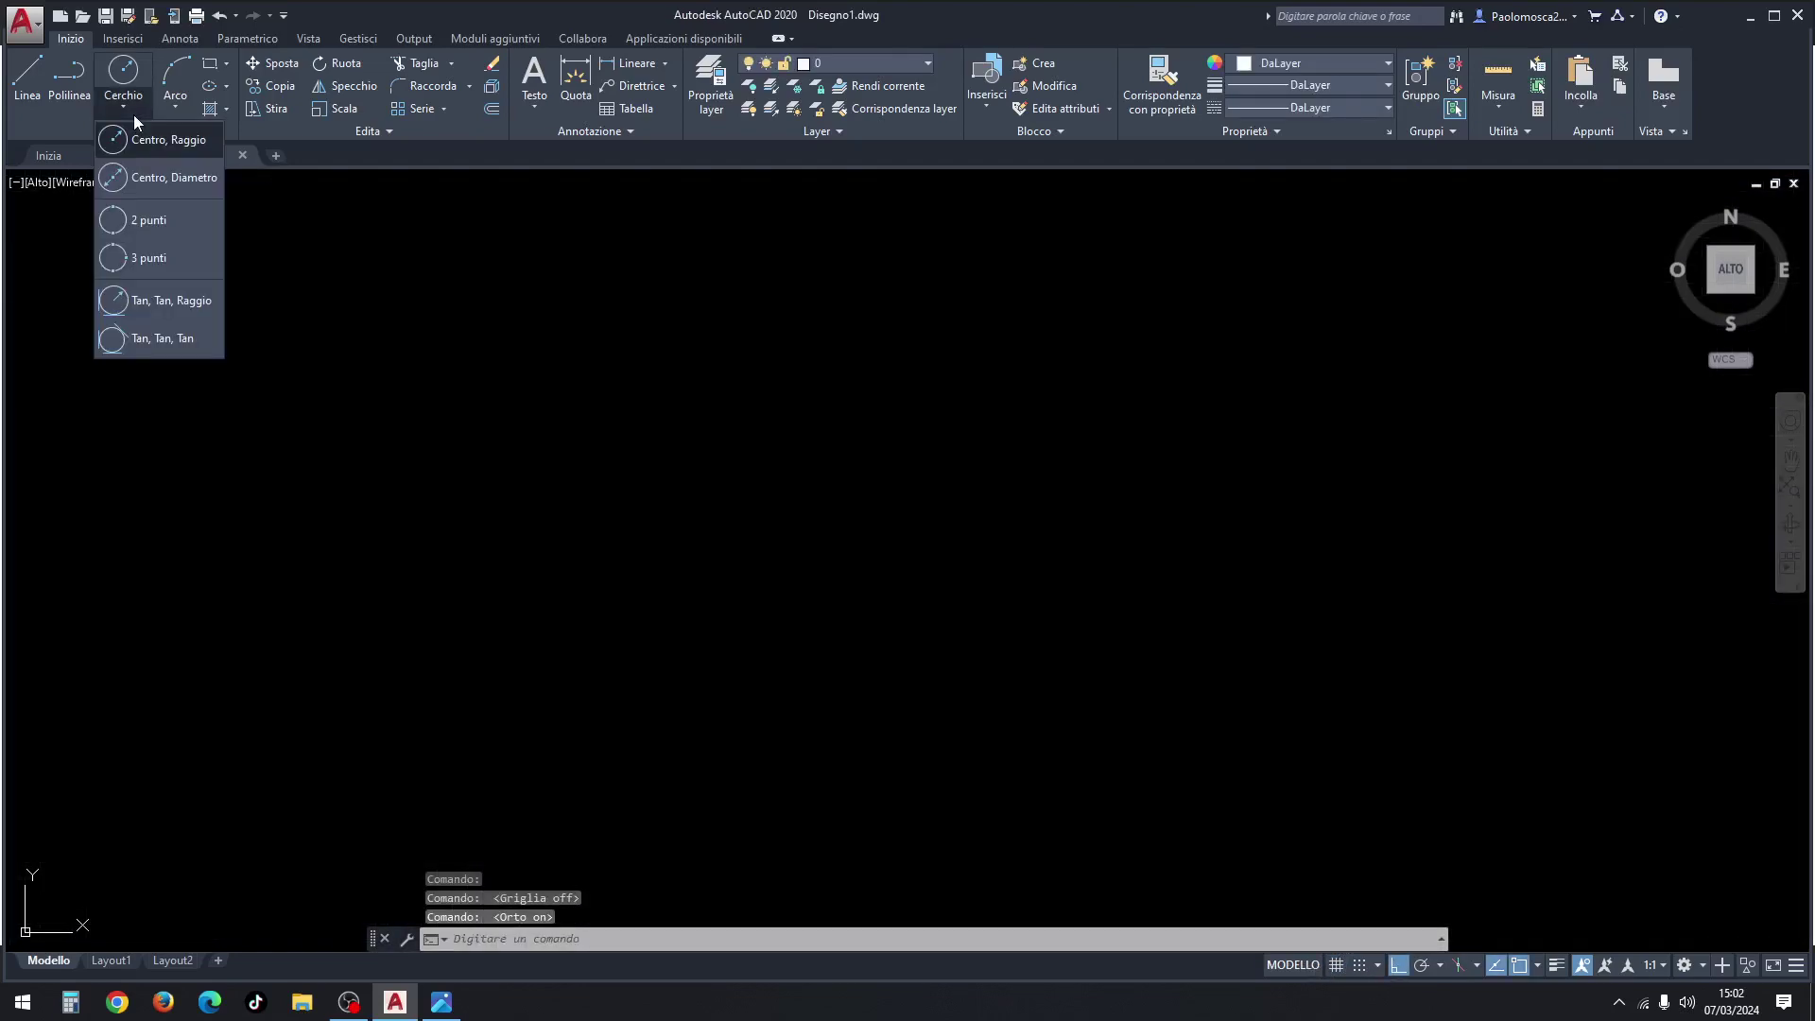
{"action": "left_click", "coordinate": [165, 179]}
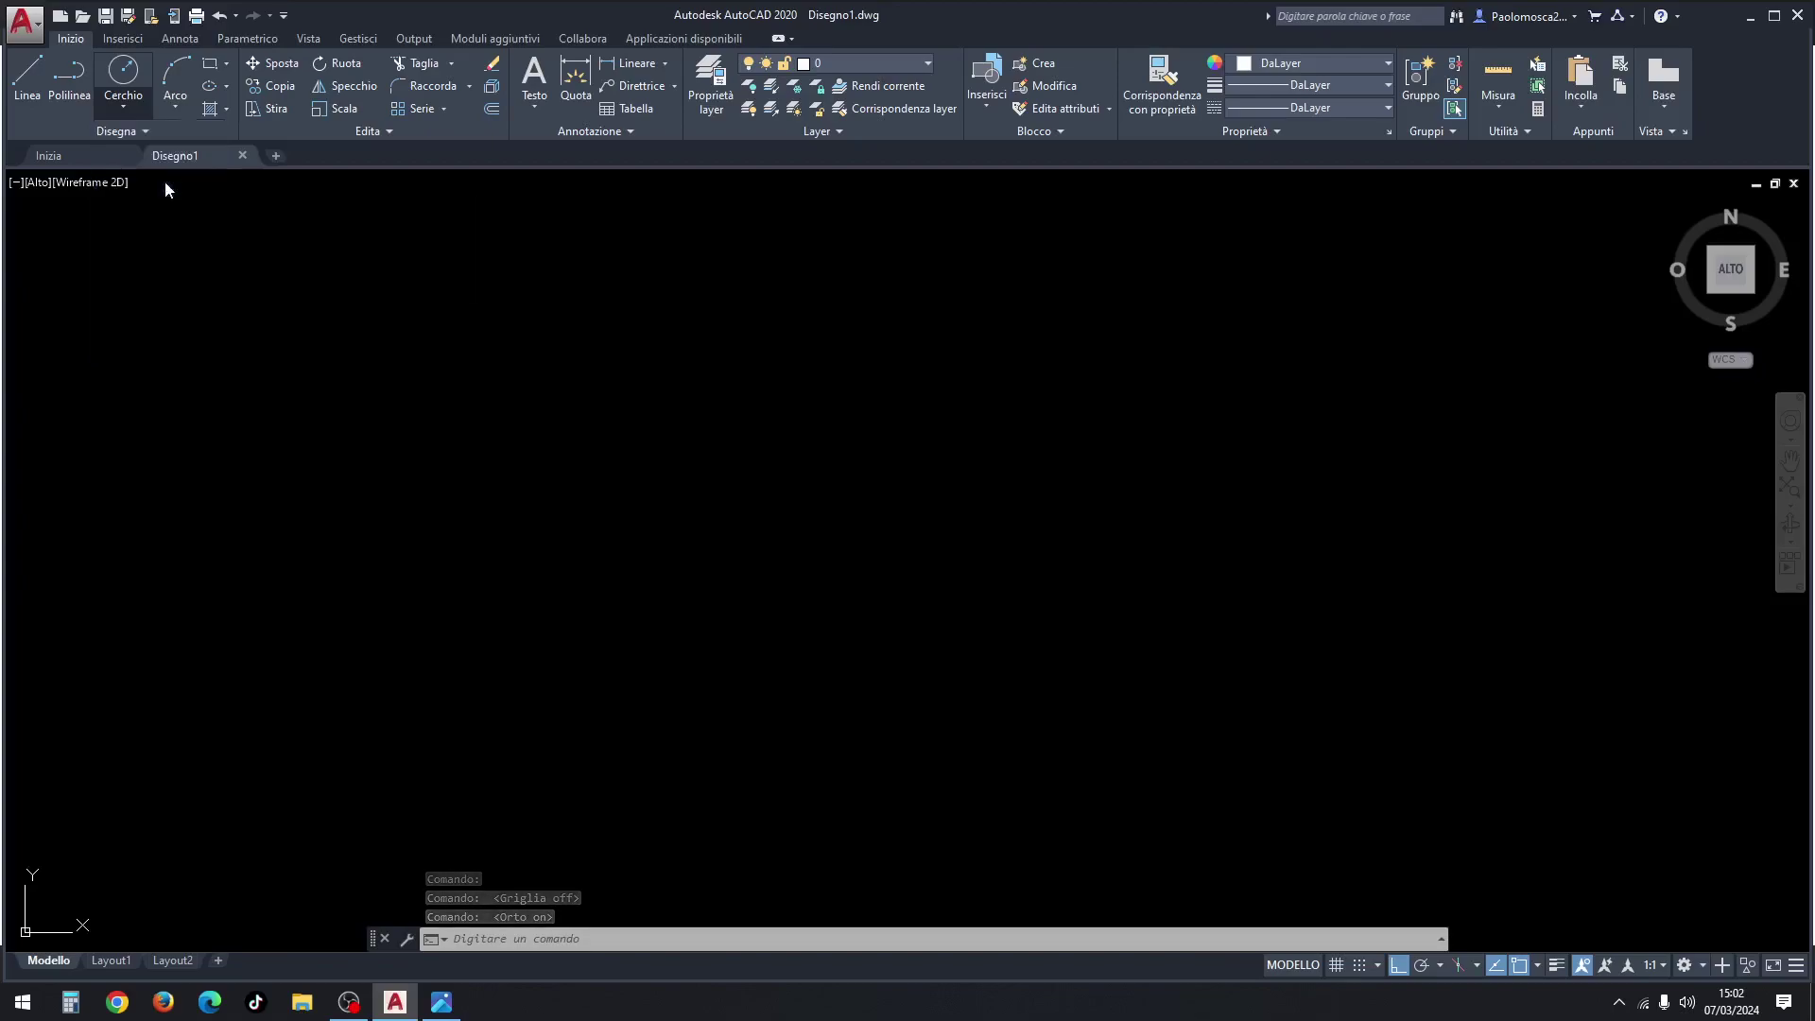
{"action": "left_click", "coordinate": [748, 490]}
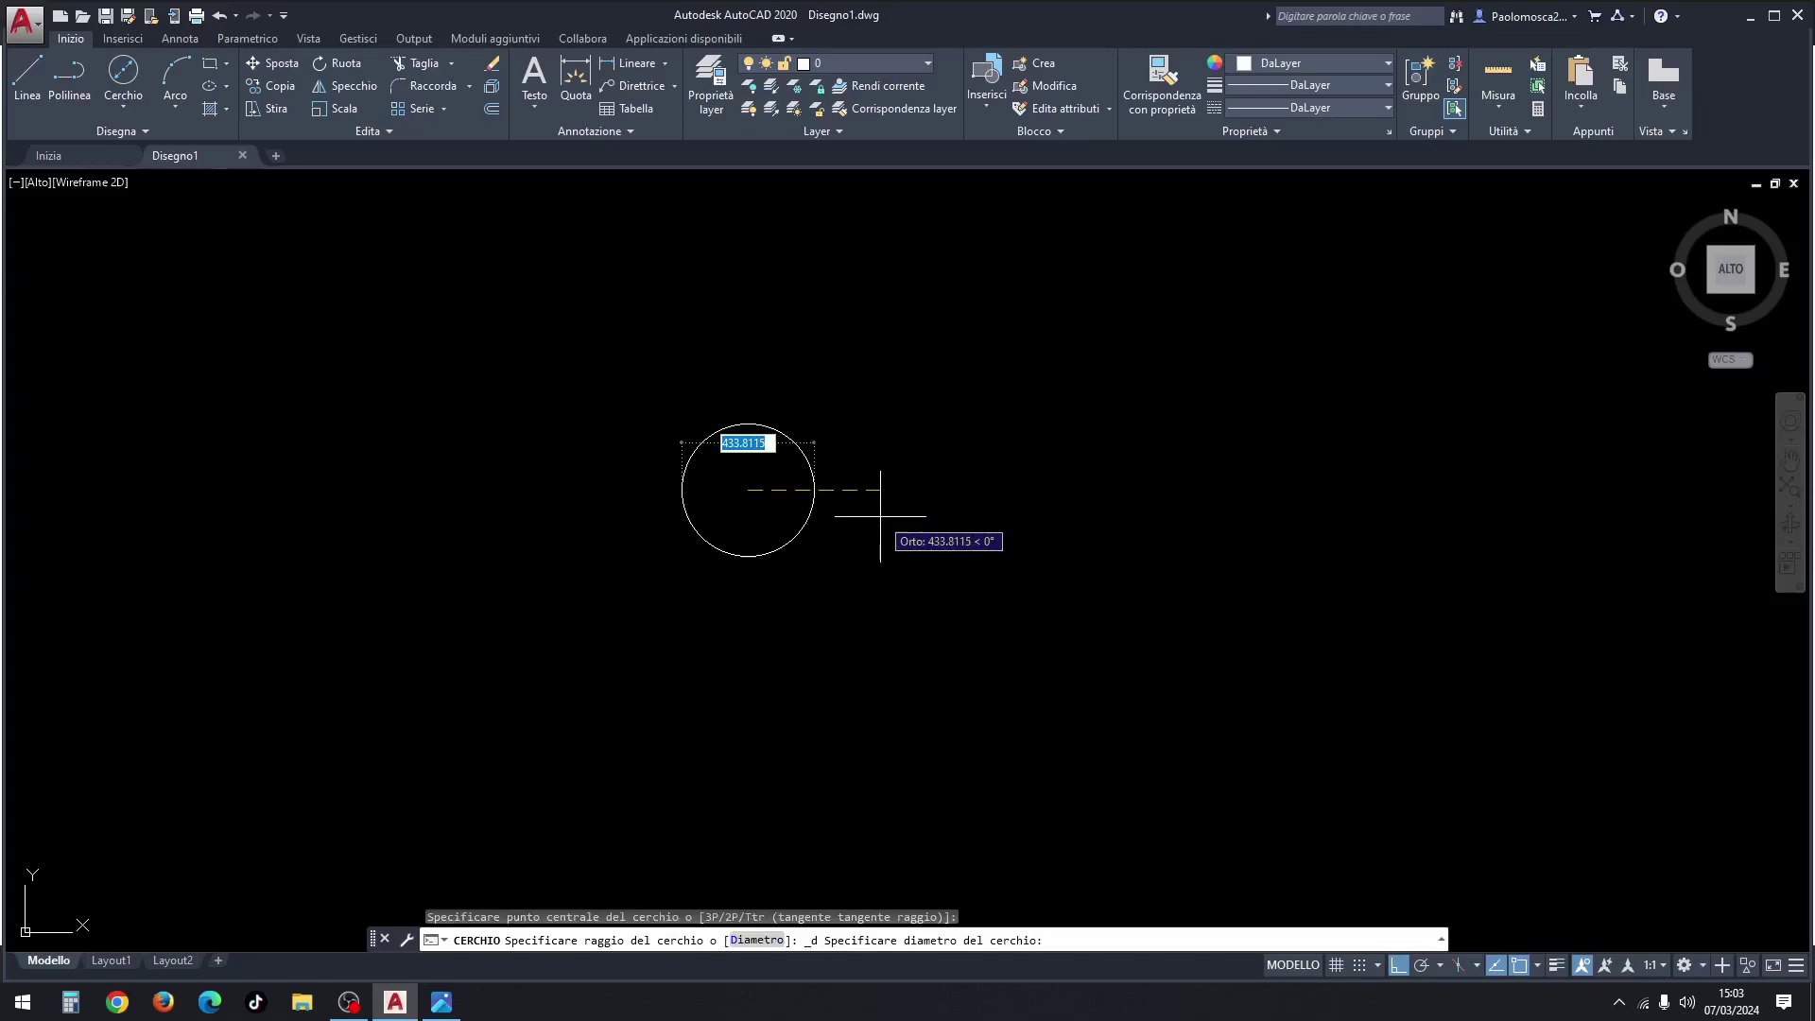
{"action": "type", "text": "84"}
{"action": "key", "text": "Return"}
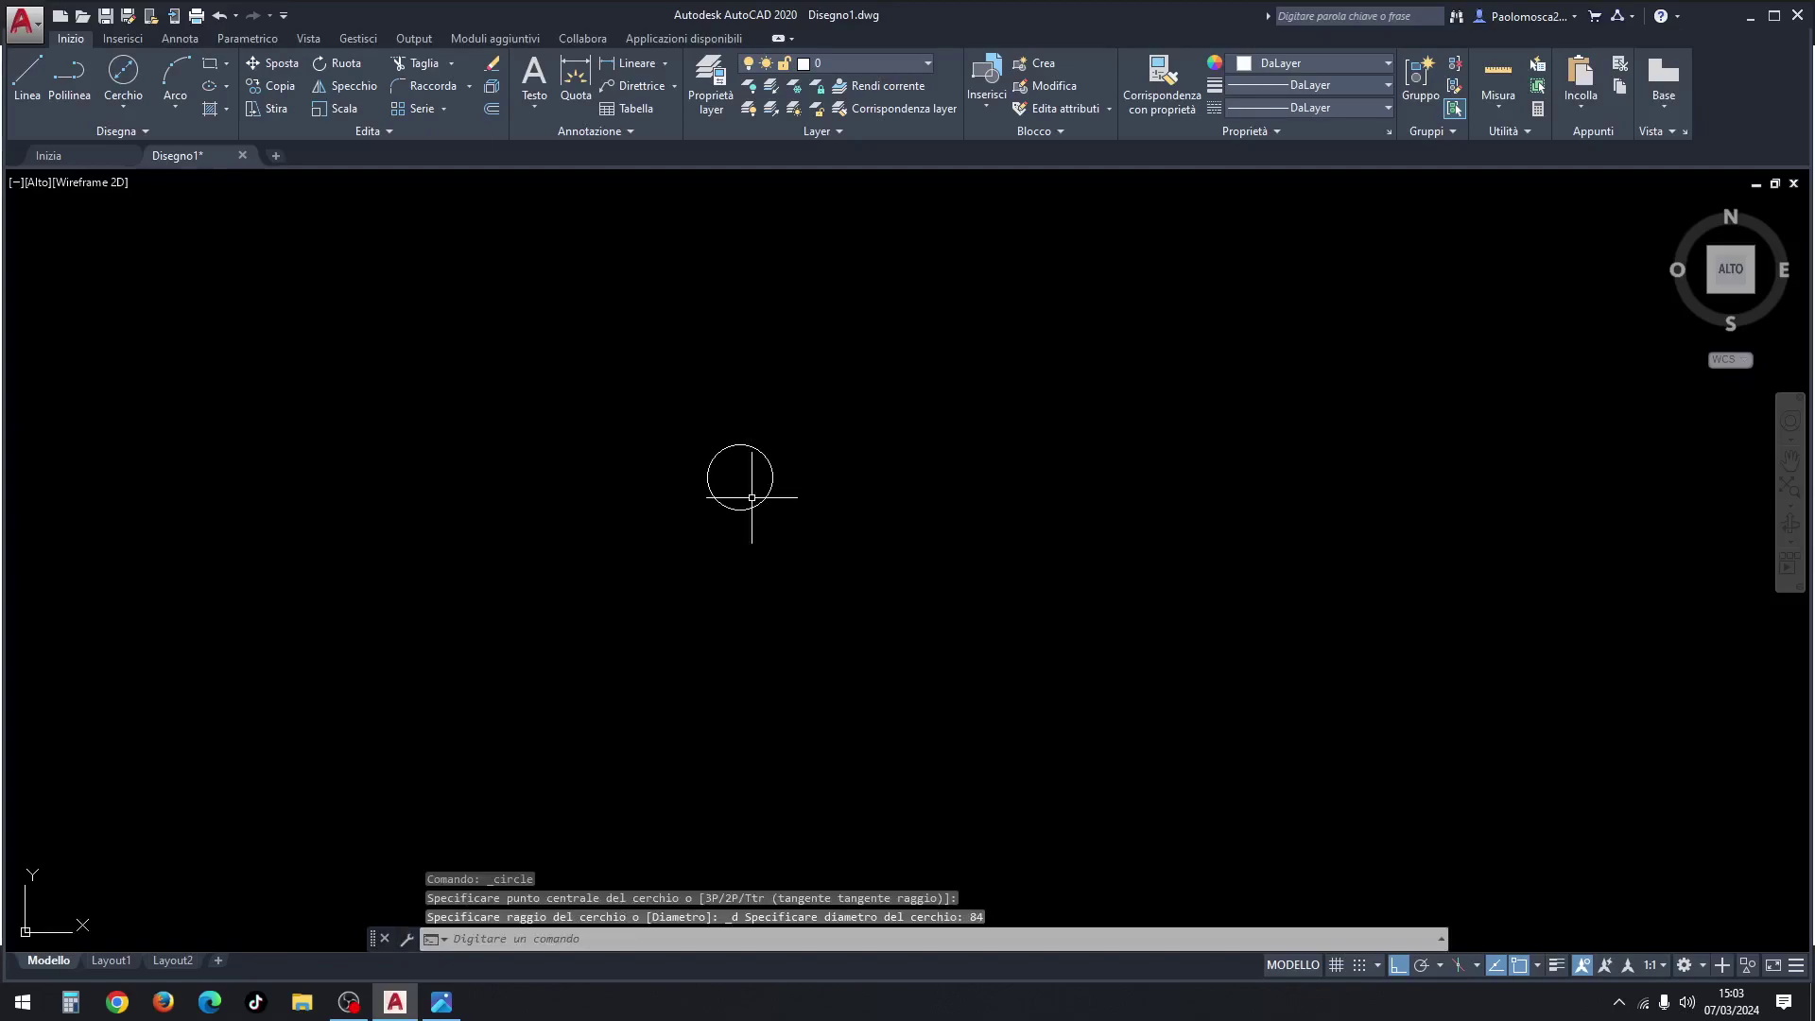
{"action": "scroll", "coordinate": [745, 487], "scroll_direction": "up", "scroll_amount": 5}
{"action": "scroll", "coordinate": [752, 464], "scroll_direction": "up", "scroll_amount": 4}
{"action": "scroll", "coordinate": [752, 458], "scroll_direction": "up", "scroll_amount": 2}
{"action": "scroll", "coordinate": [756, 455], "scroll_direction": "up", "scroll_amount": 2}
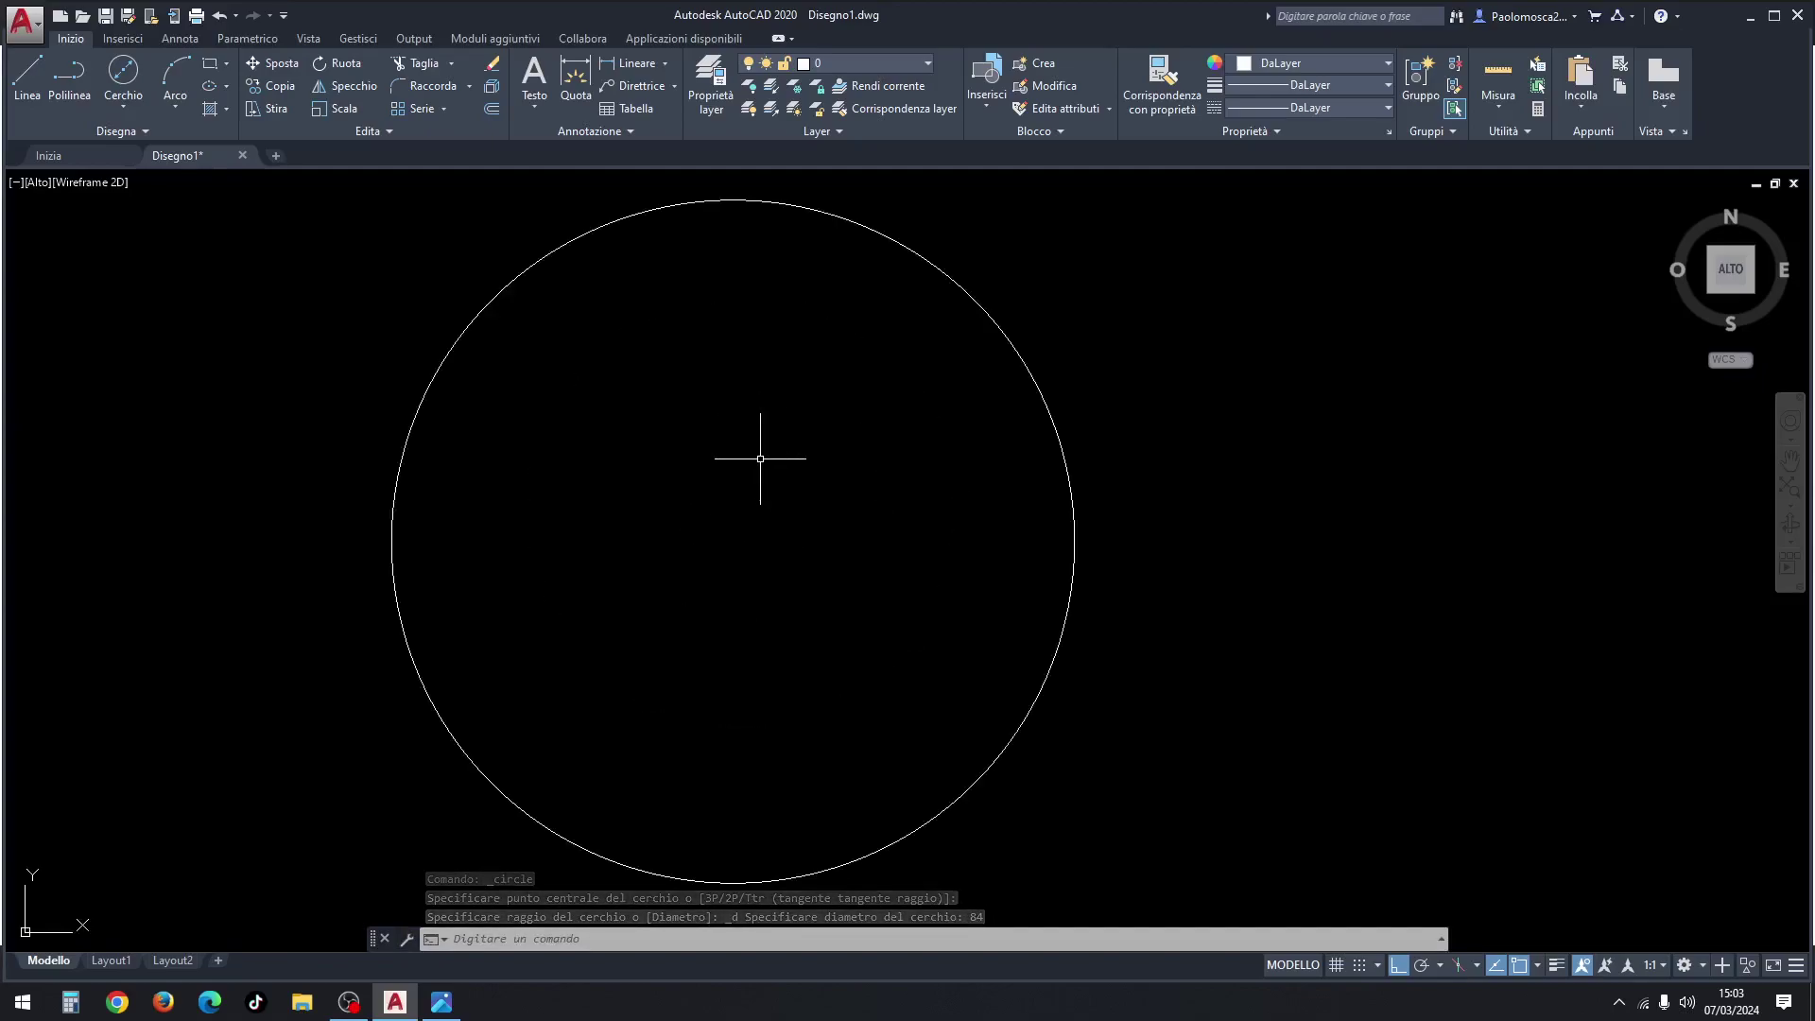
Step: Add a concentric 70.8-diameter circle, then switch to the LG reference image
{"action": "left_click", "coordinate": [130, 82]}
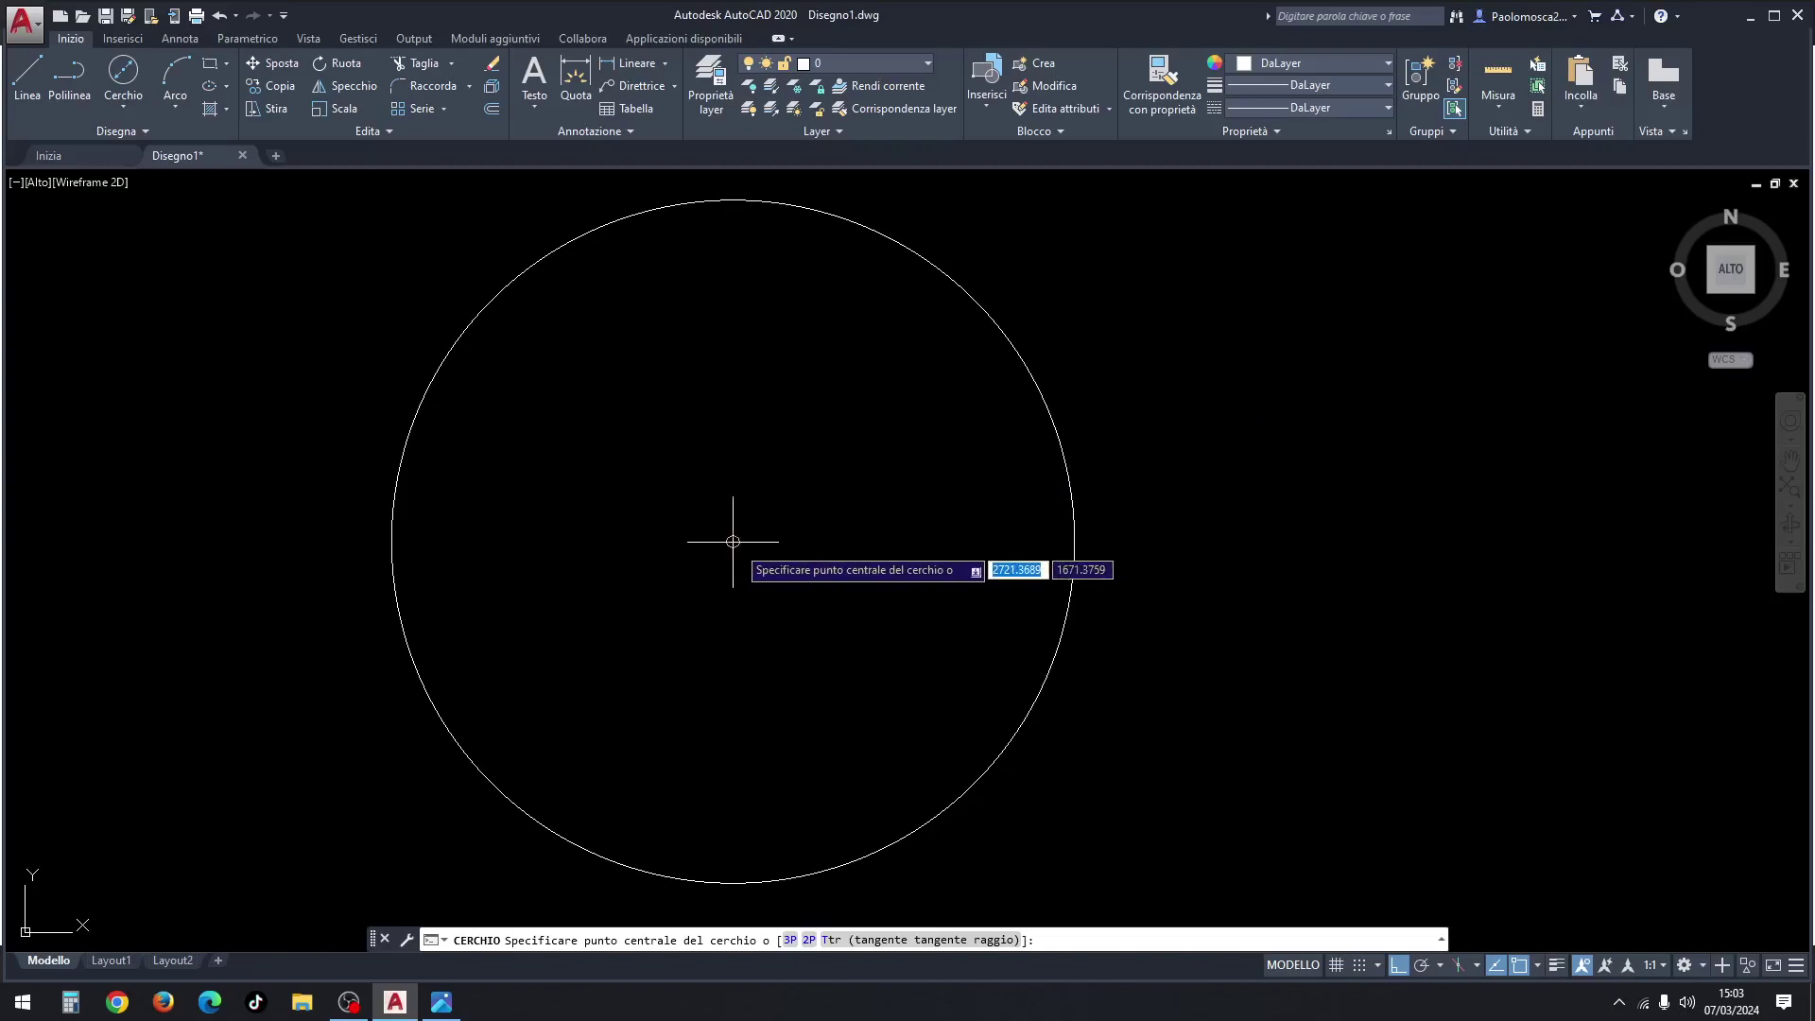
{"action": "left_click", "coordinate": [732, 542]}
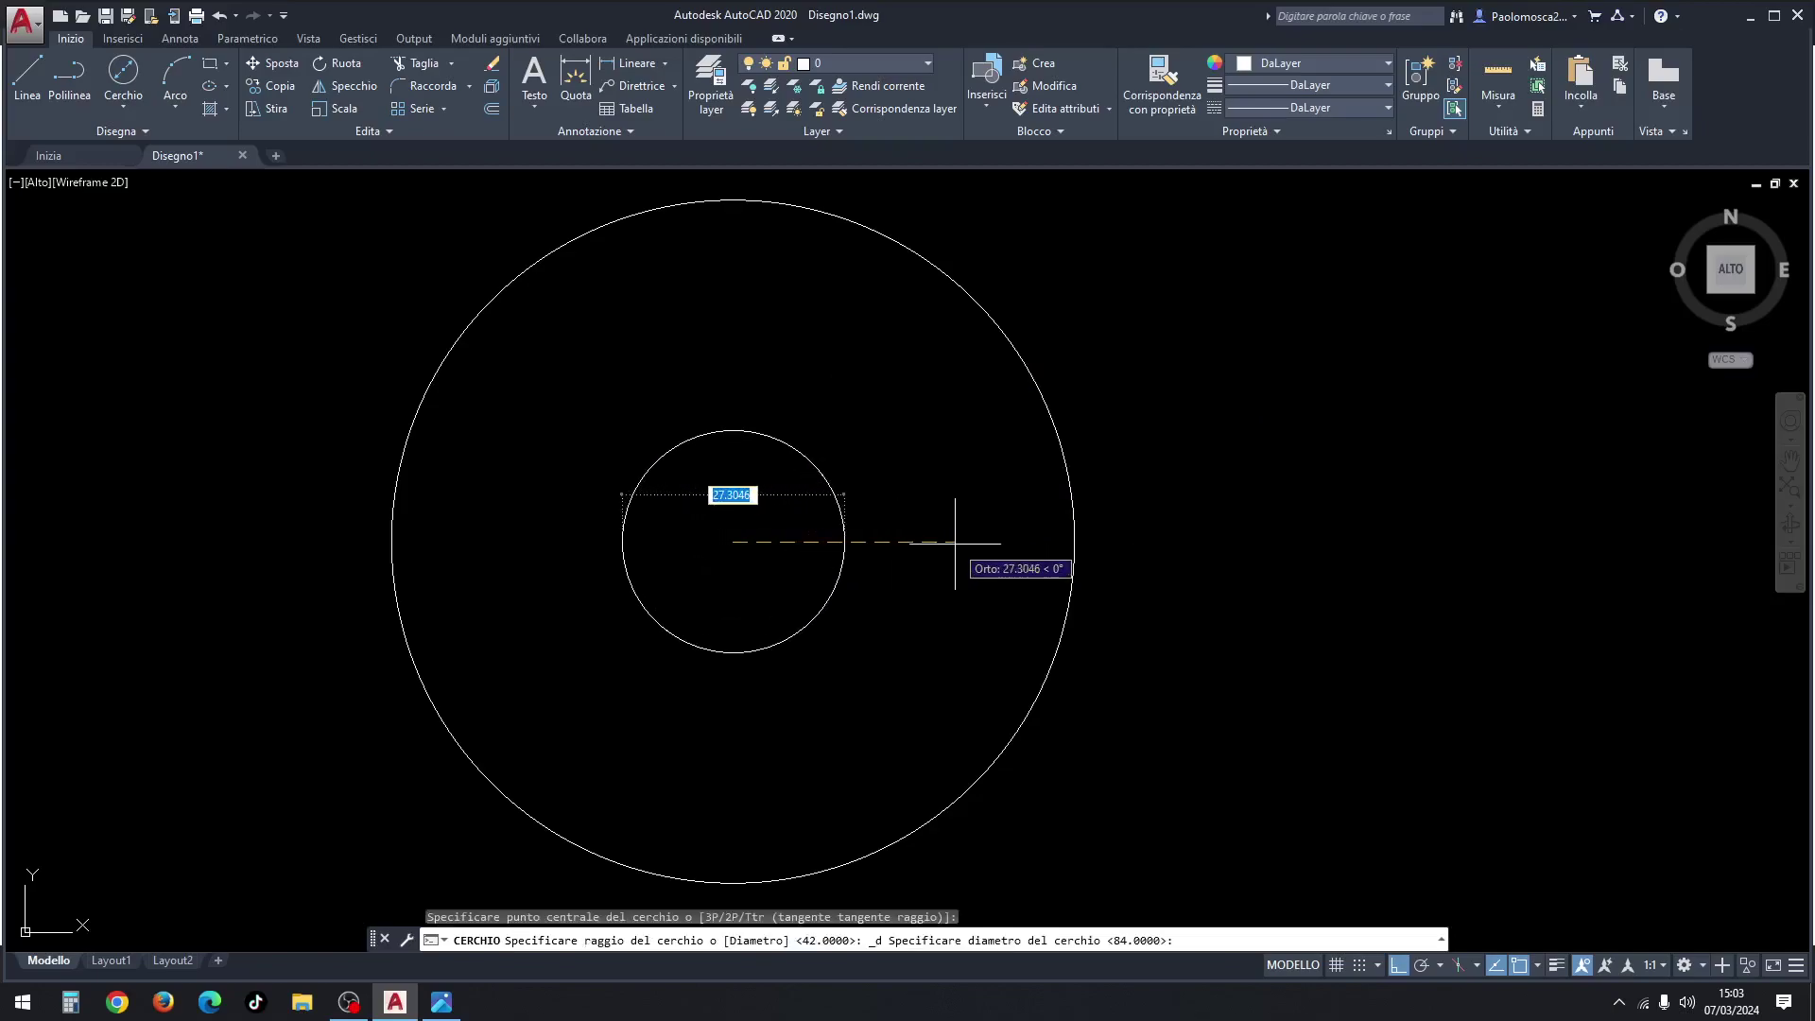
{"action": "type", "text": "70.8"}
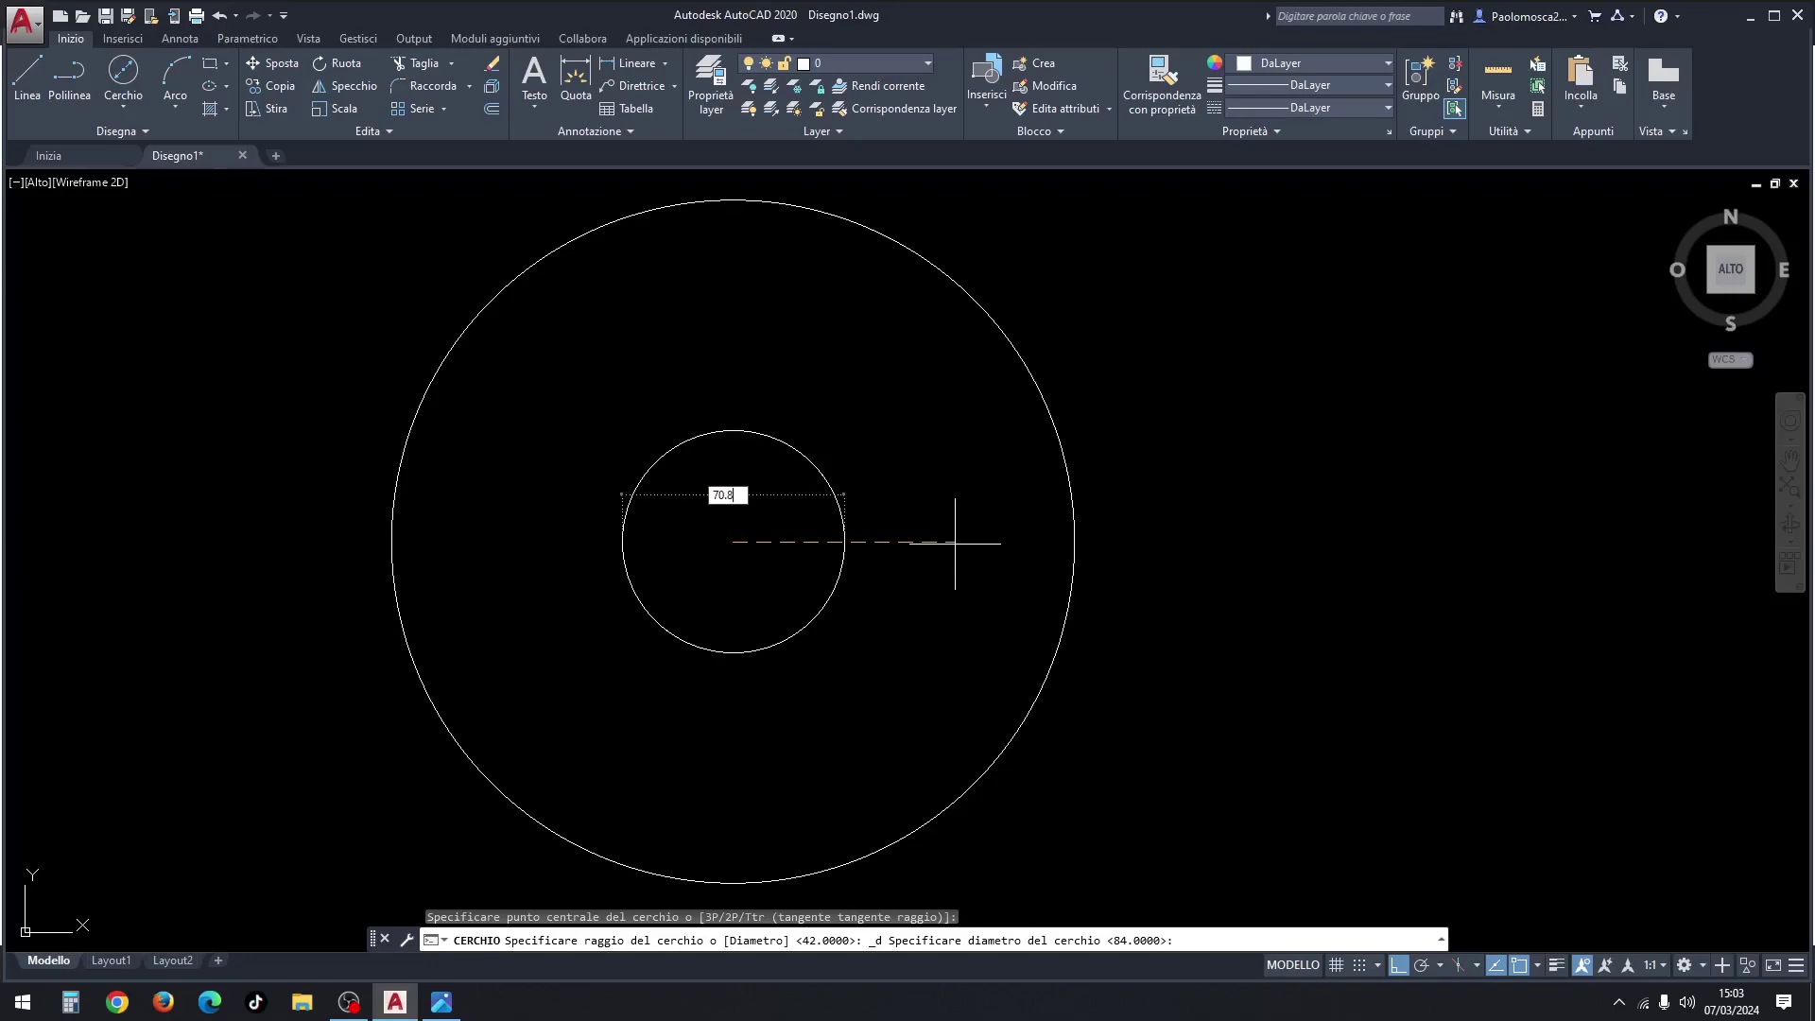
{"action": "key", "text": "Return"}
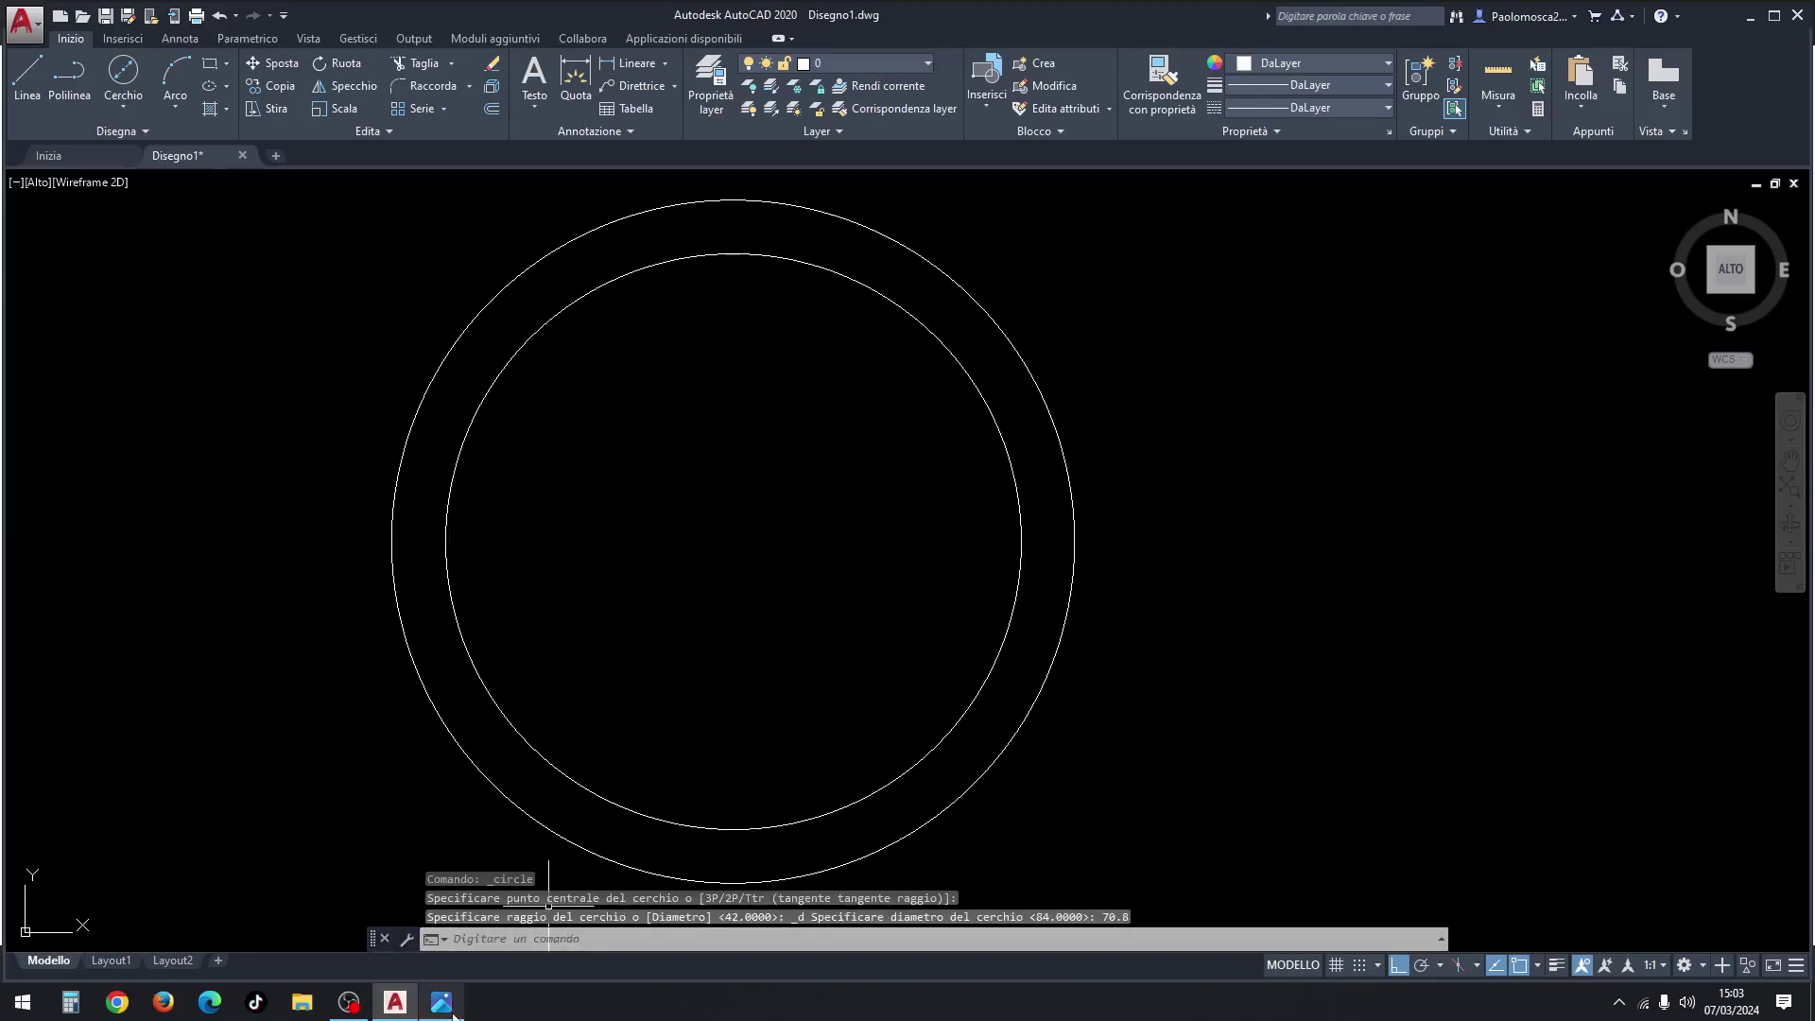
{"action": "left_click", "coordinate": [453, 1015]}
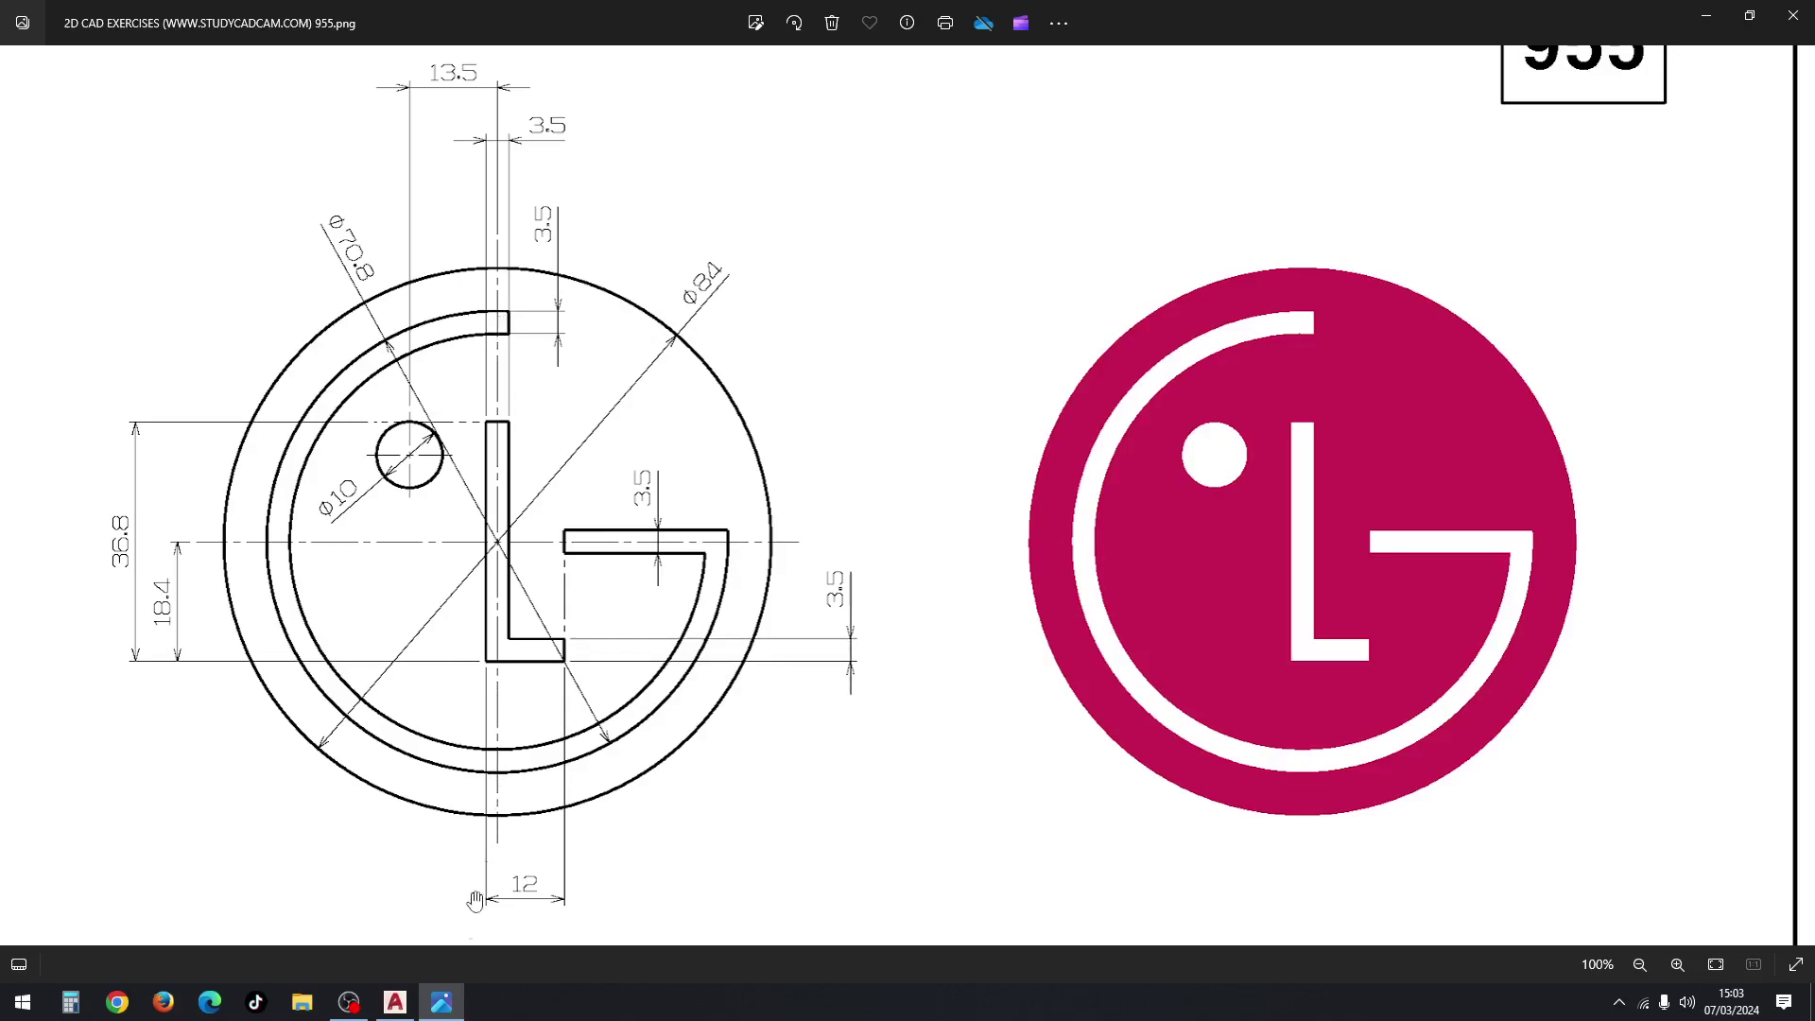
Step: Offset the 70.8 circle 3.5 inward to form the G ring's inner edge
{"action": "left_click", "coordinate": [395, 1004]}
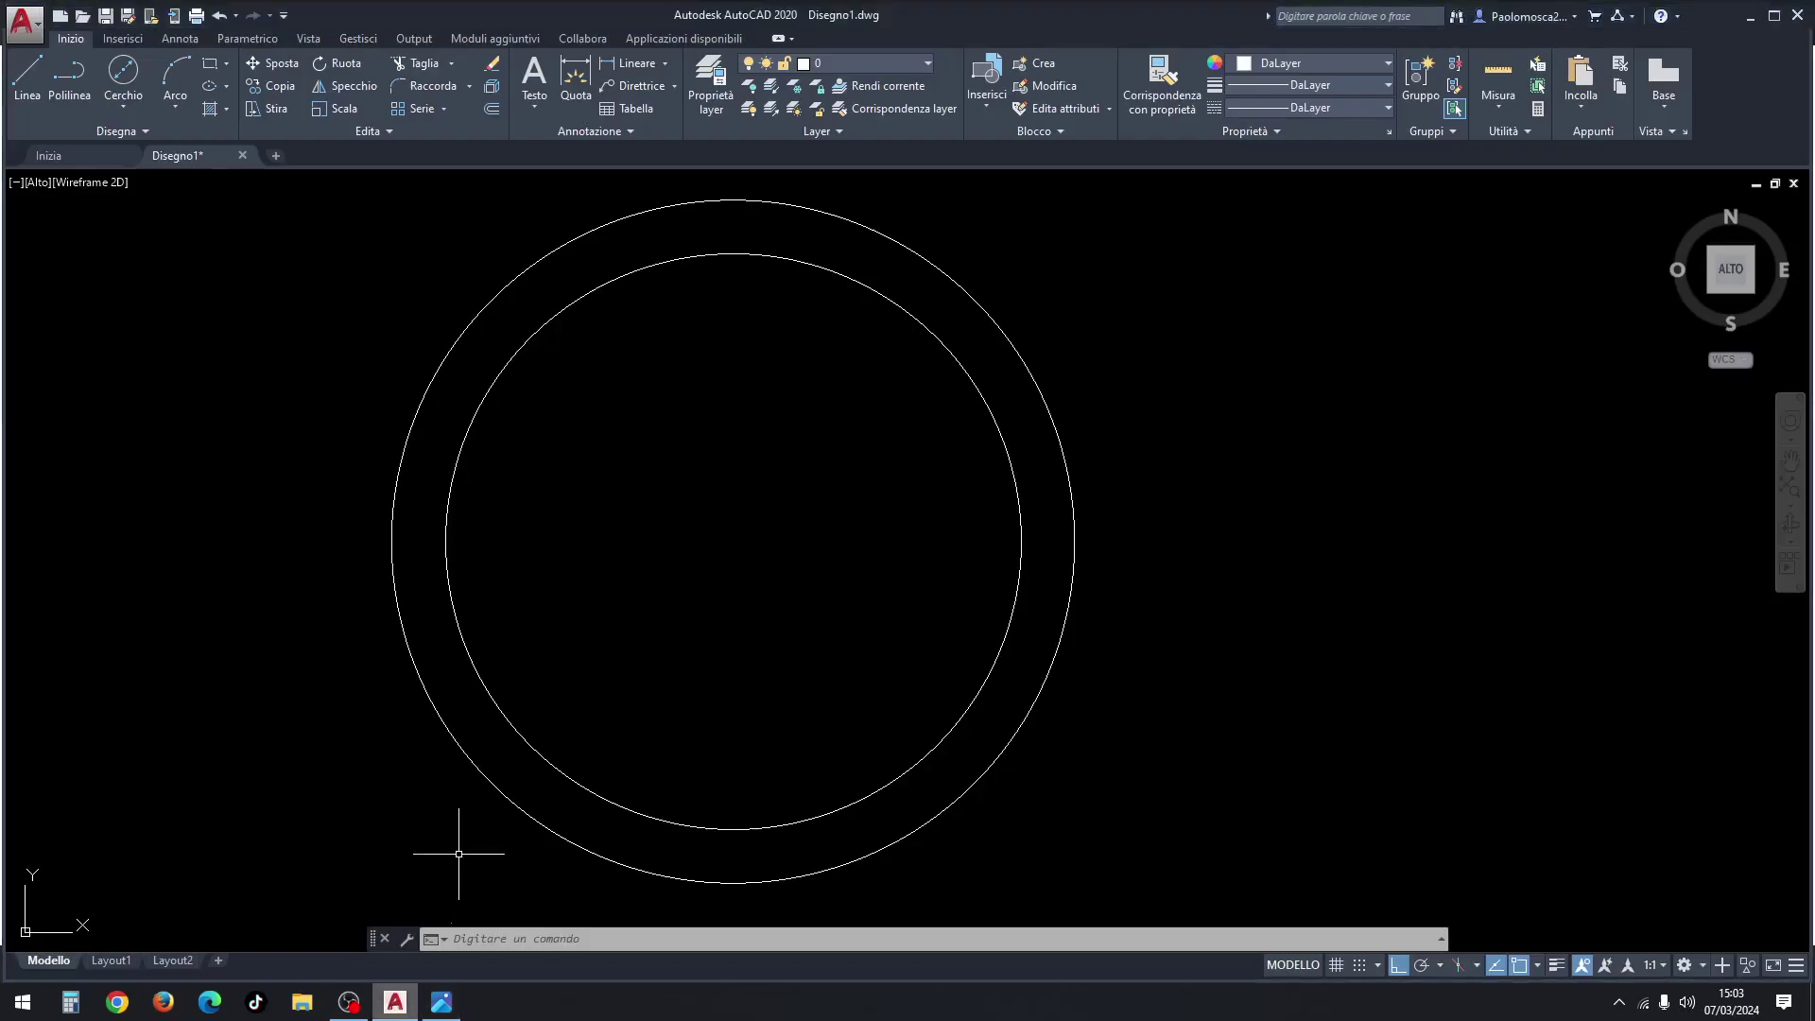
{"action": "left_click", "coordinate": [492, 109]}
{"action": "type", "text": "3.5"}
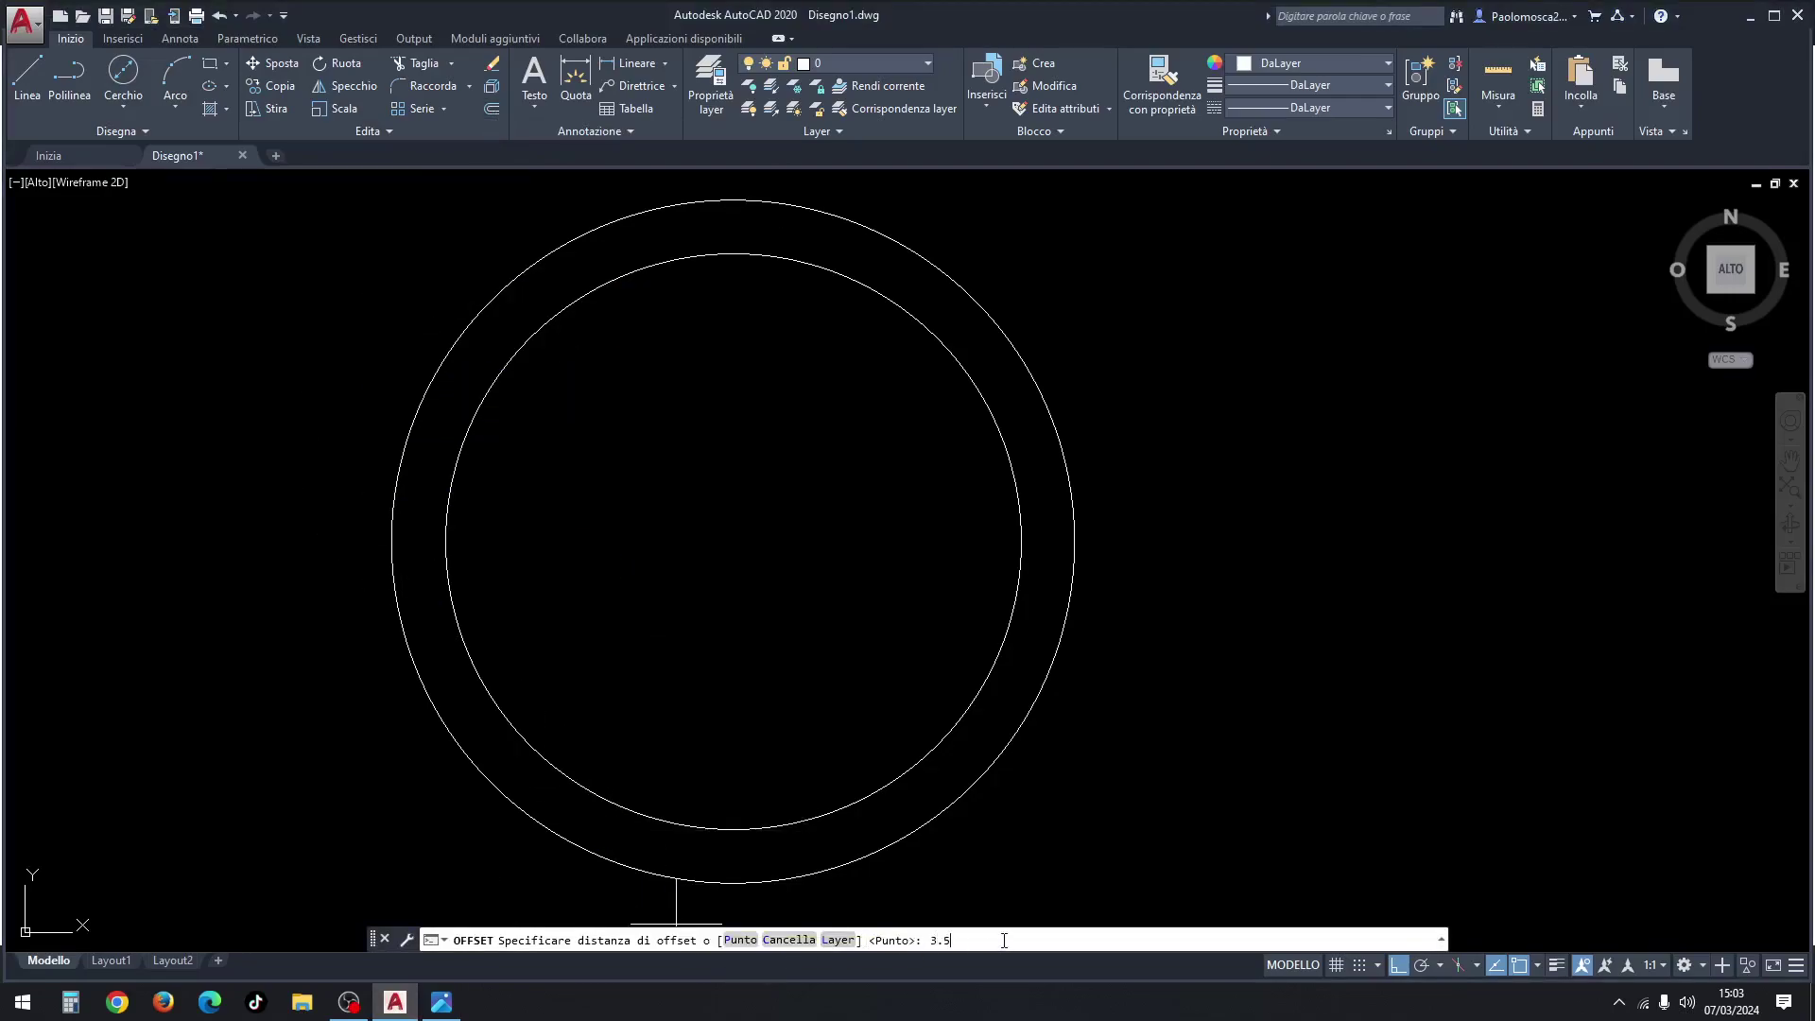
{"action": "key", "text": "Return"}
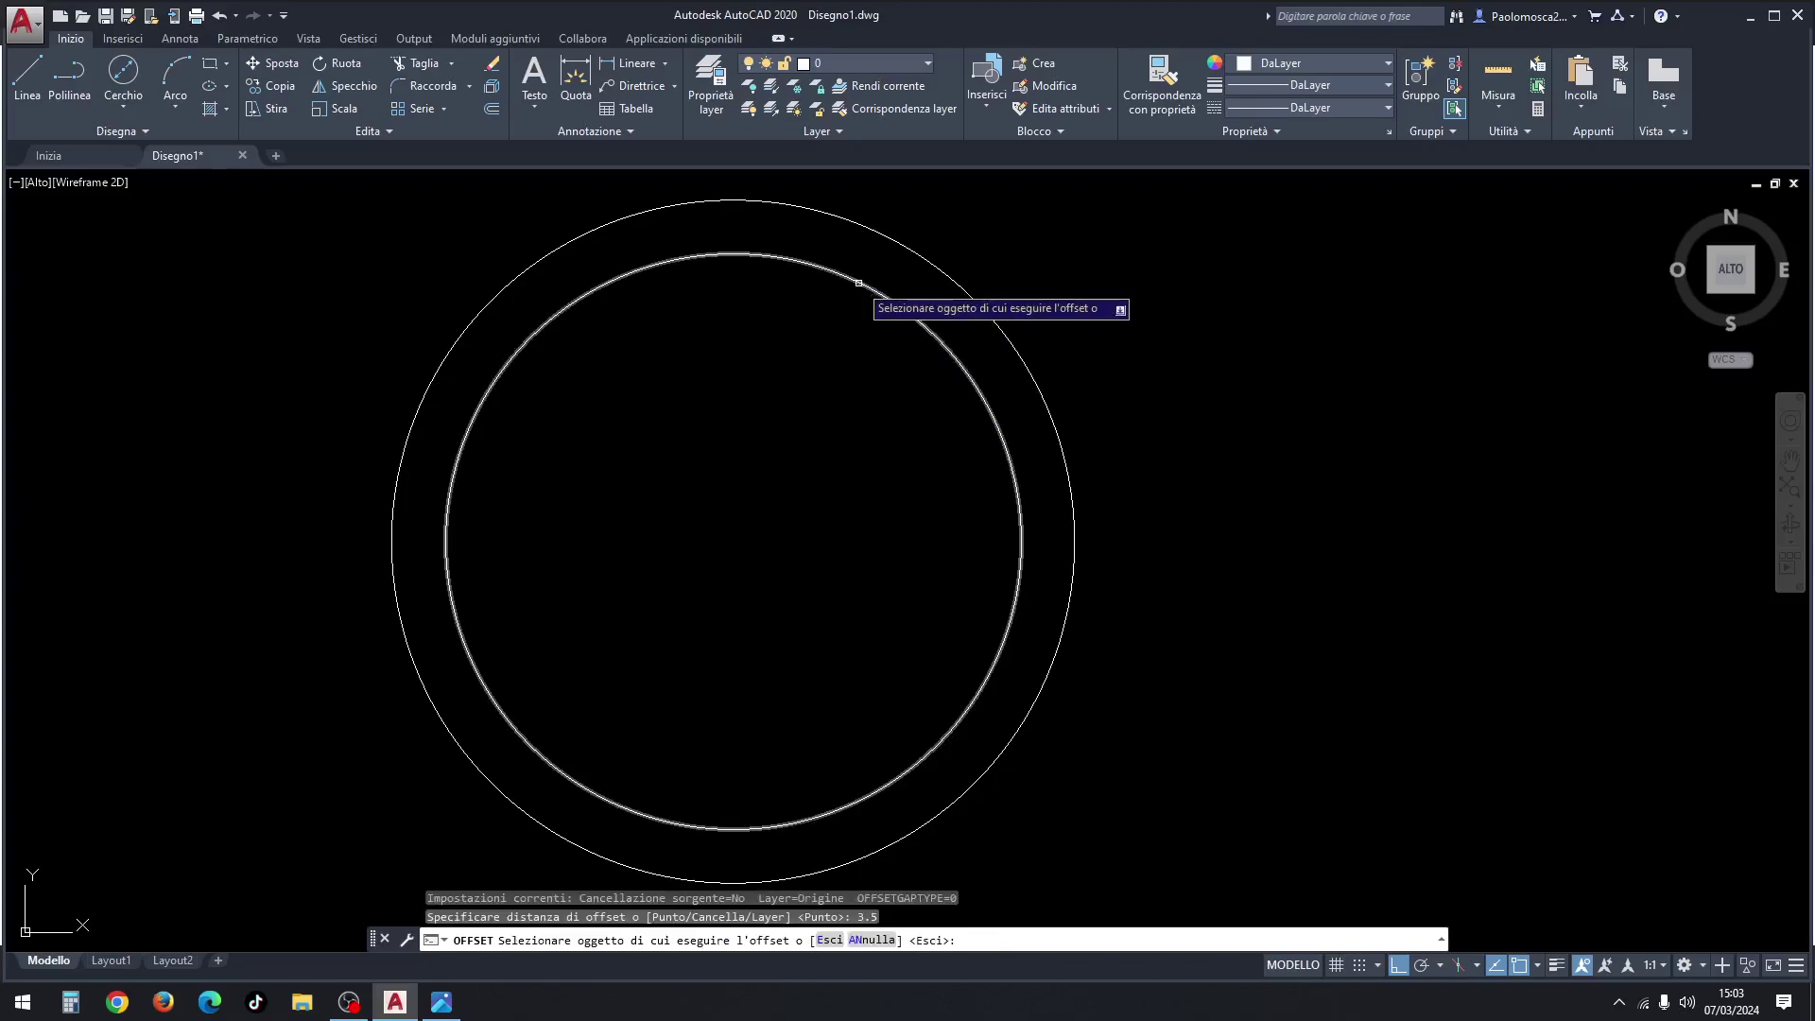
{"action": "left_click", "coordinate": [858, 283]}
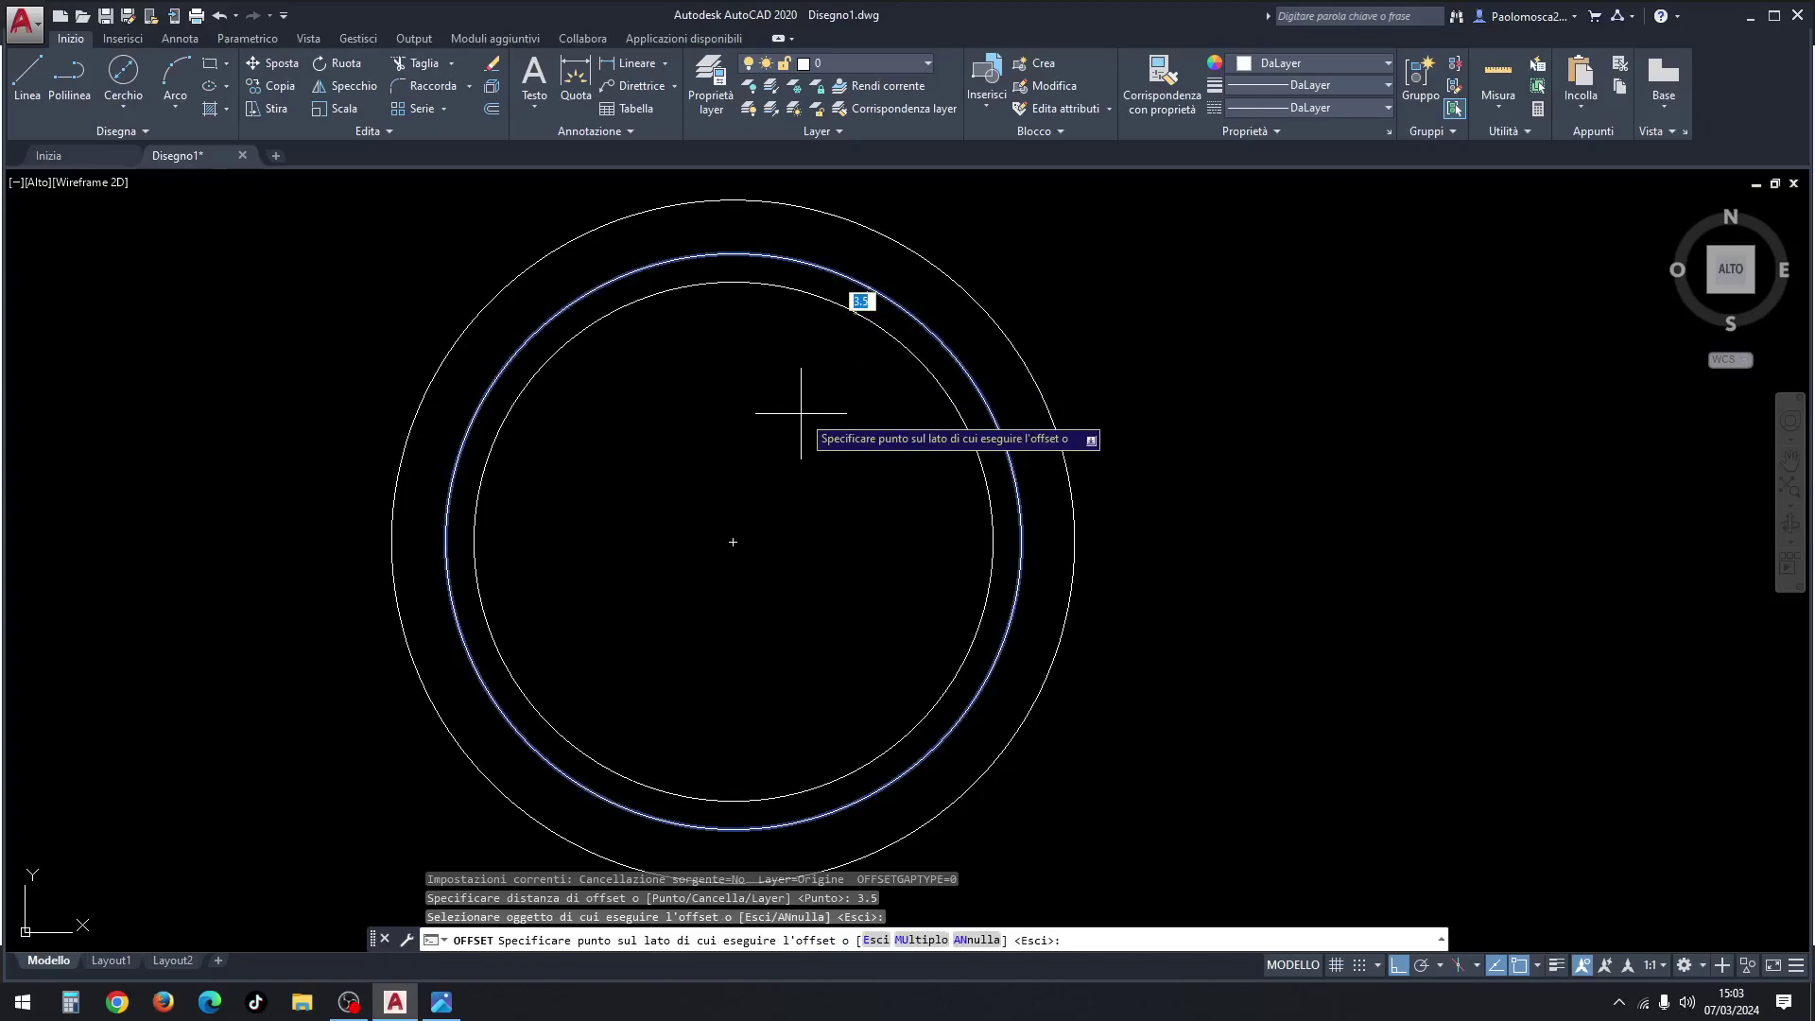
{"action": "left_click", "coordinate": [800, 413]}
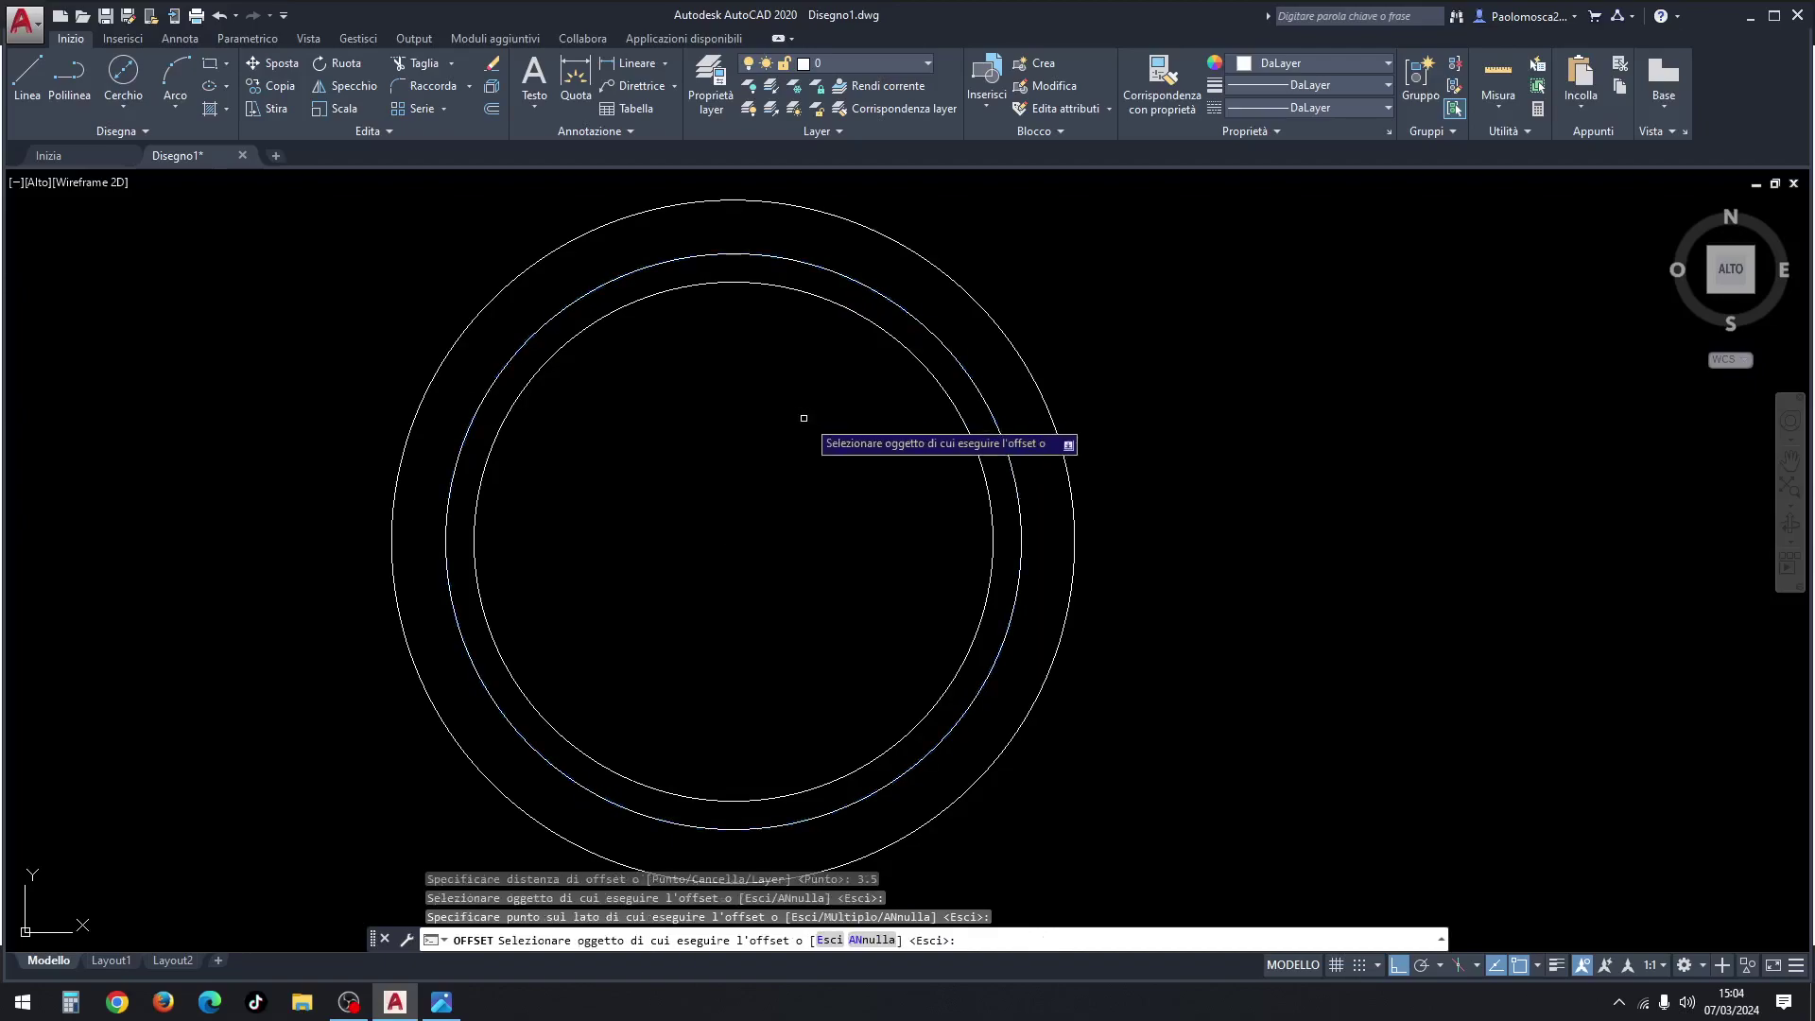
{"action": "key", "text": "Escape"}
{"action": "key", "text": "Escape"}
{"action": "key", "text": "Escape"}
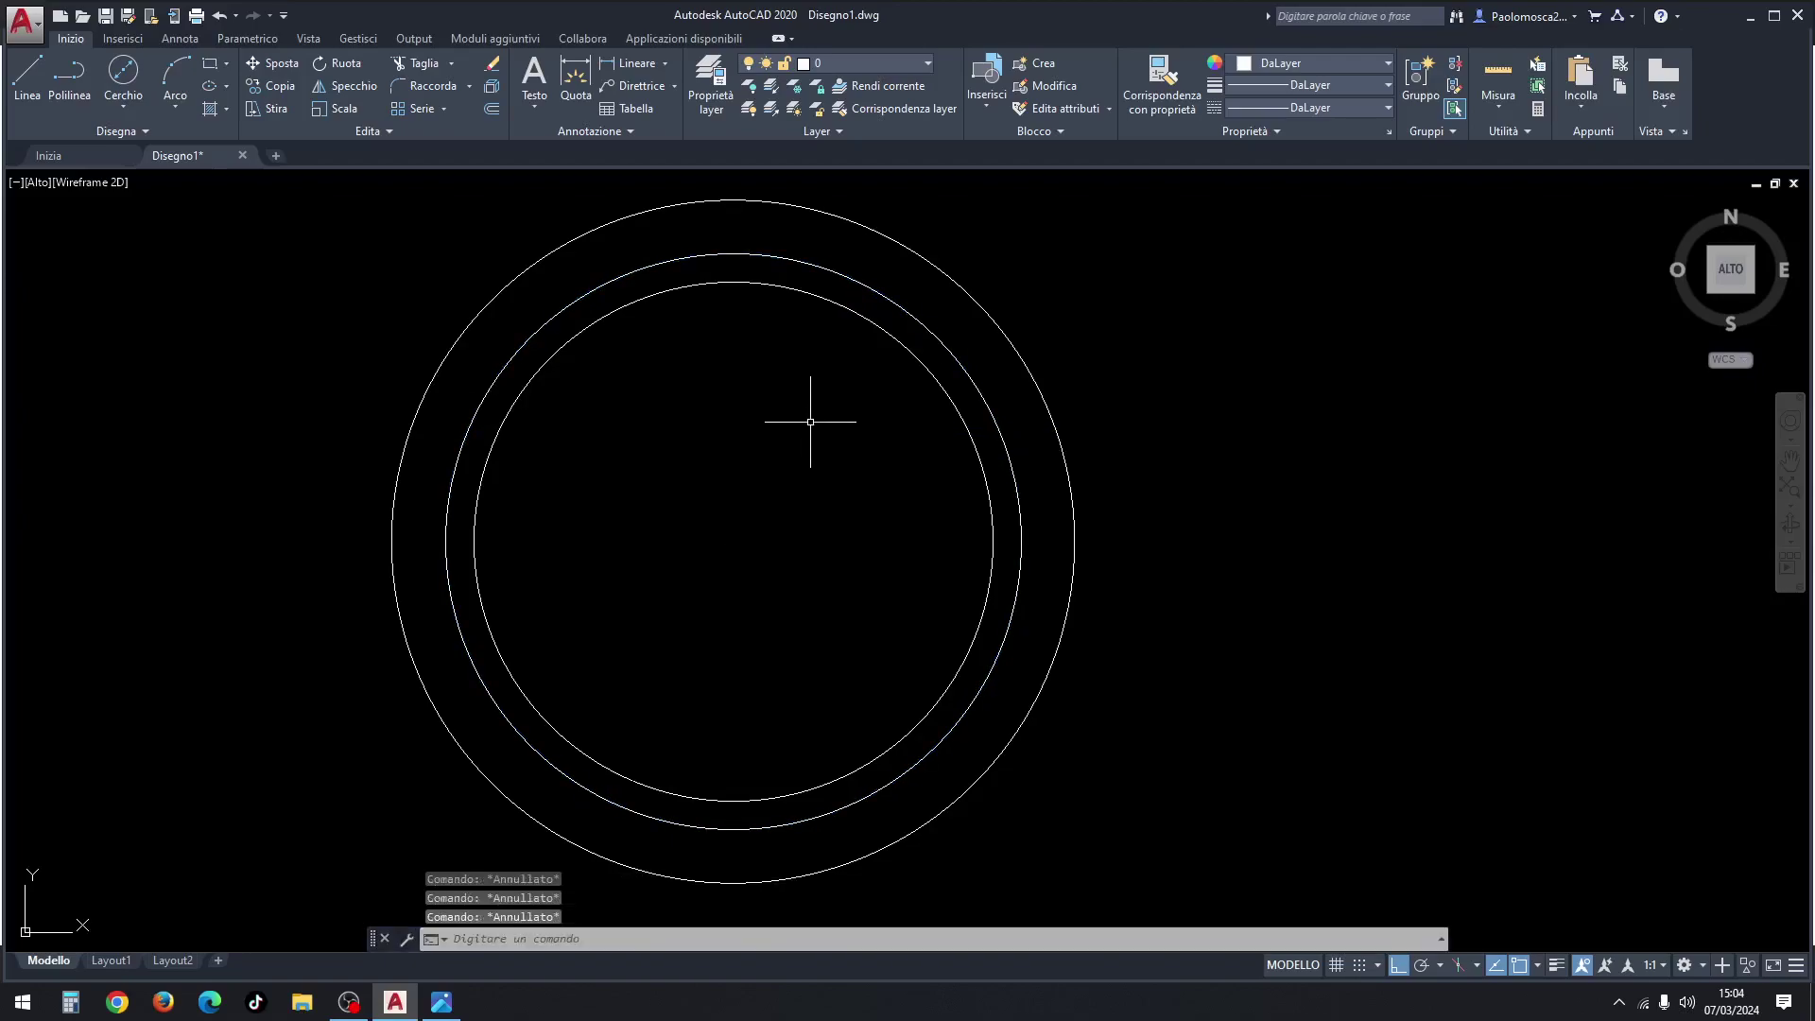
Step: Draw a line 18.4 straight up from the circles' centre
{"action": "left_click", "coordinate": [44, 89]}
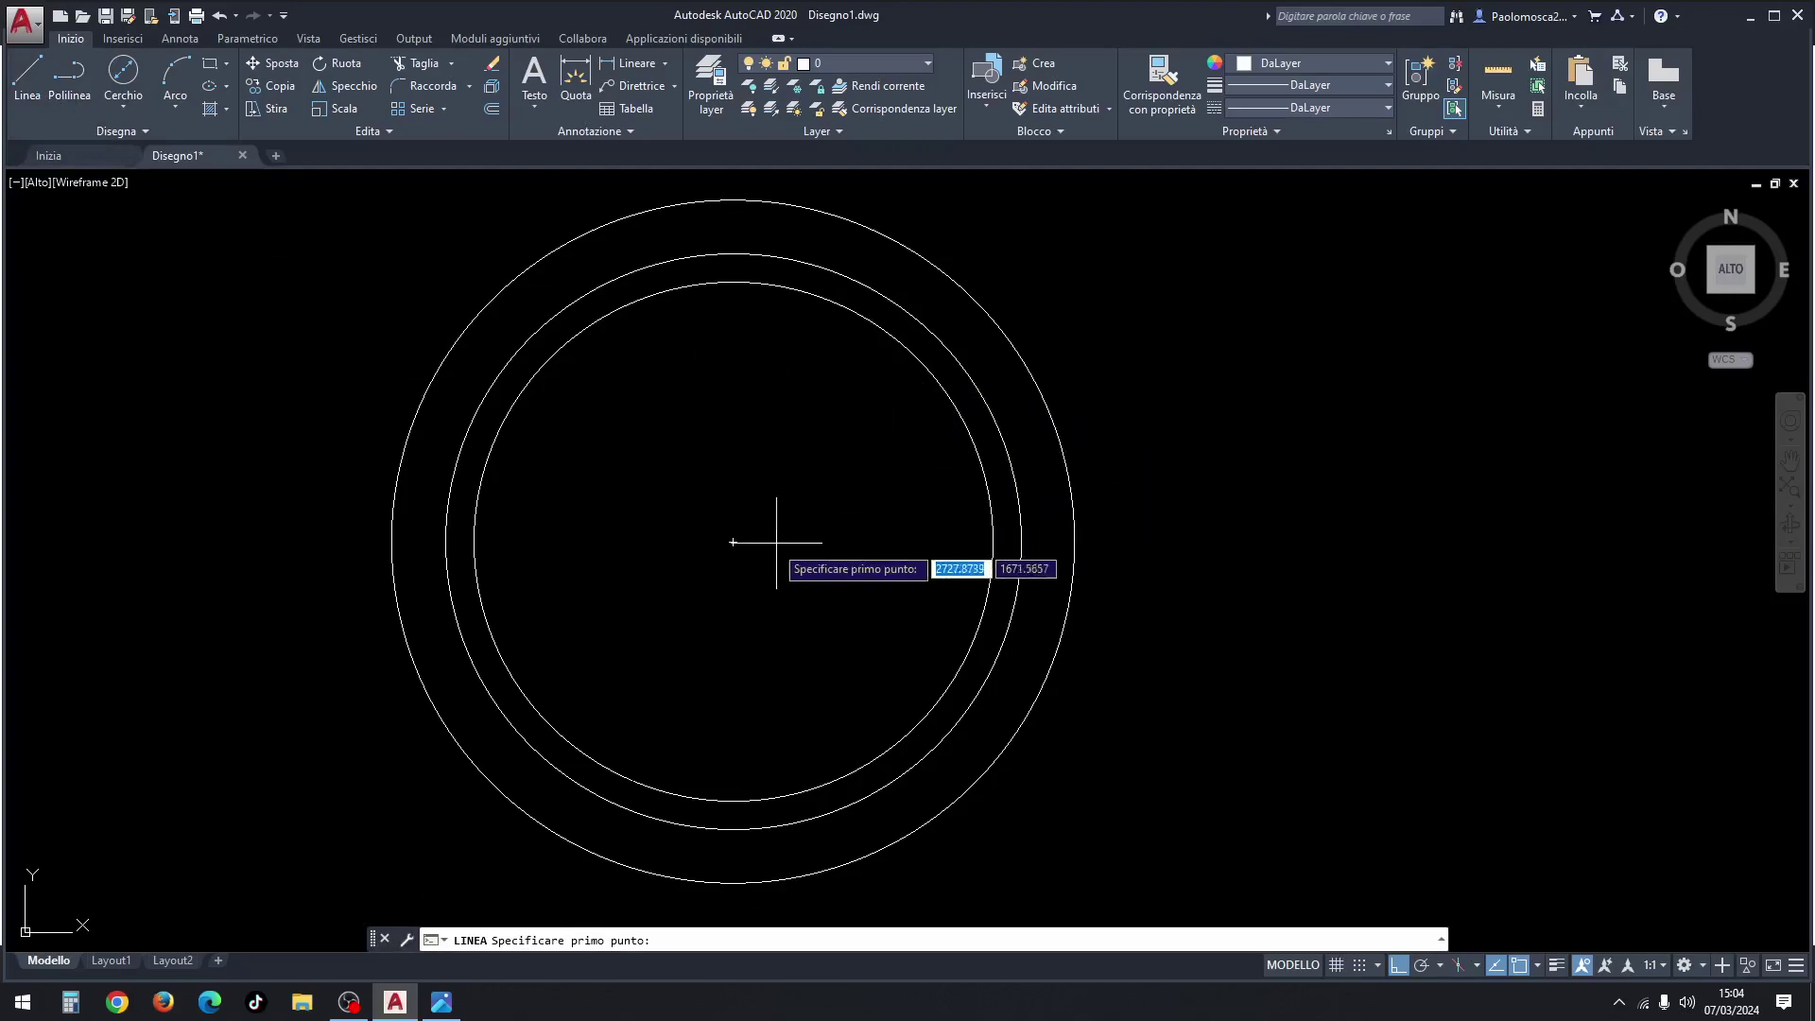
{"action": "left_click", "coordinate": [733, 542]}
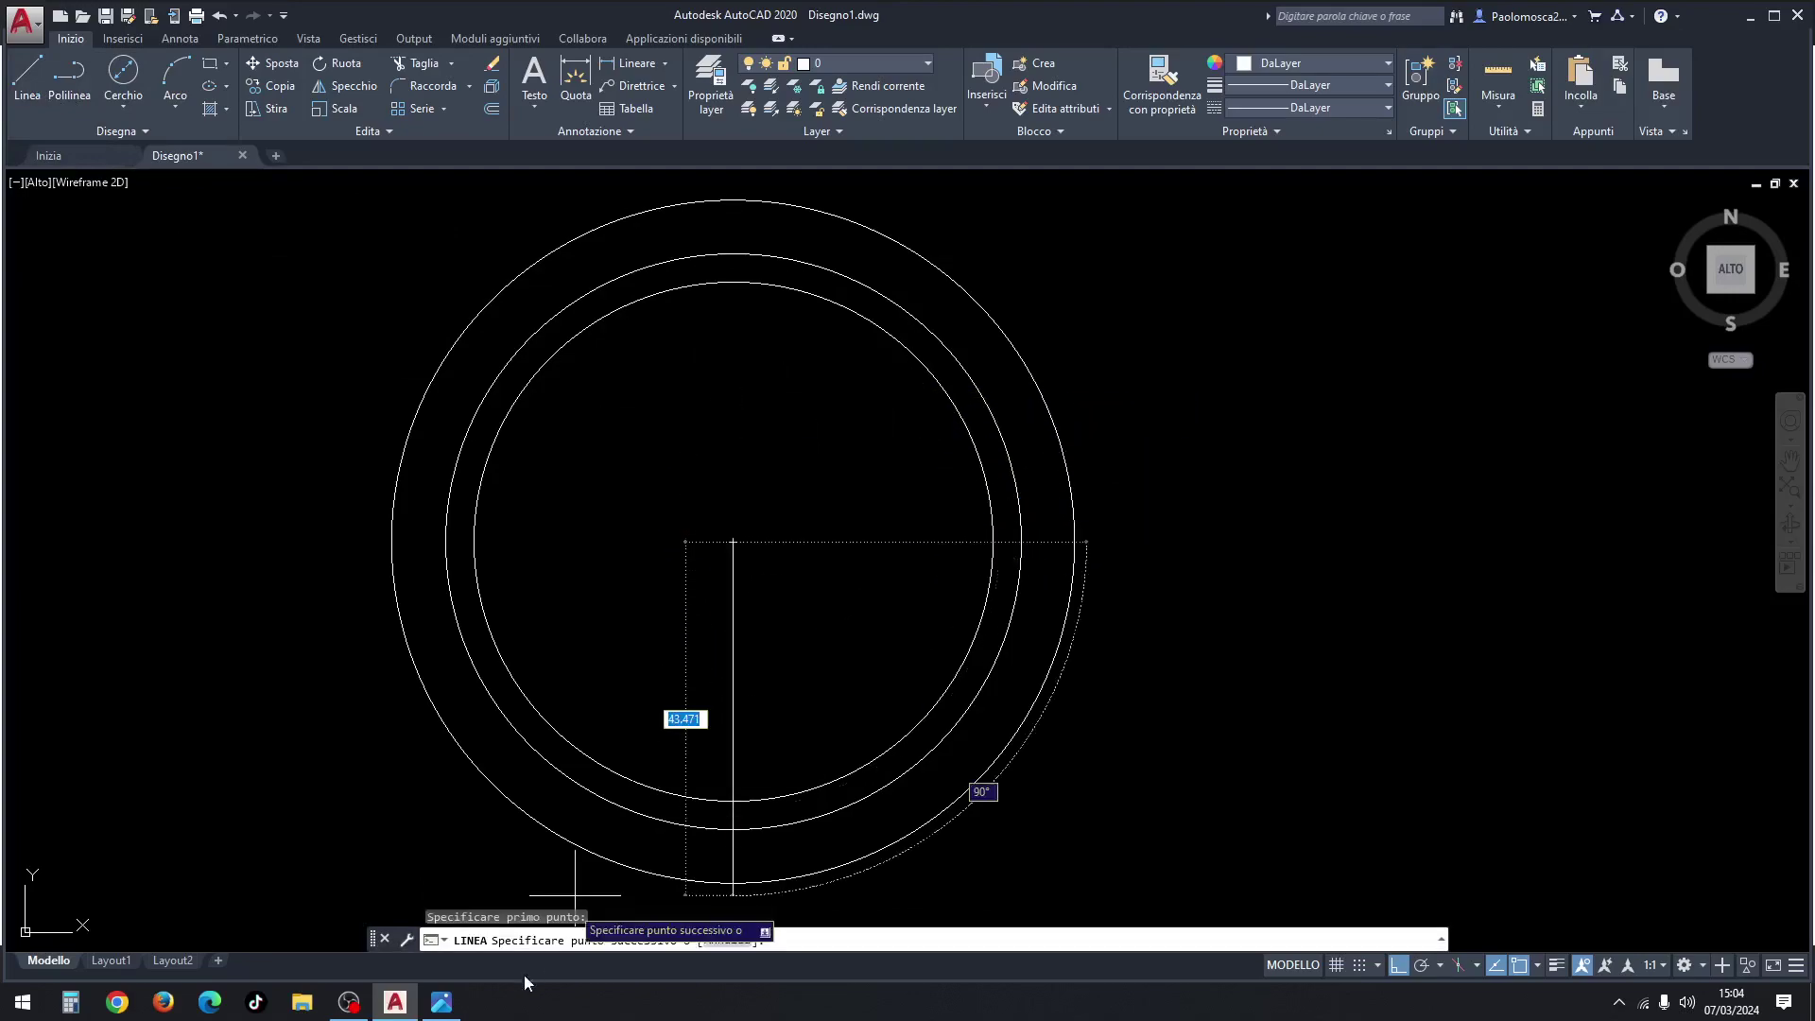
{"action": "left_click", "coordinate": [442, 1002]}
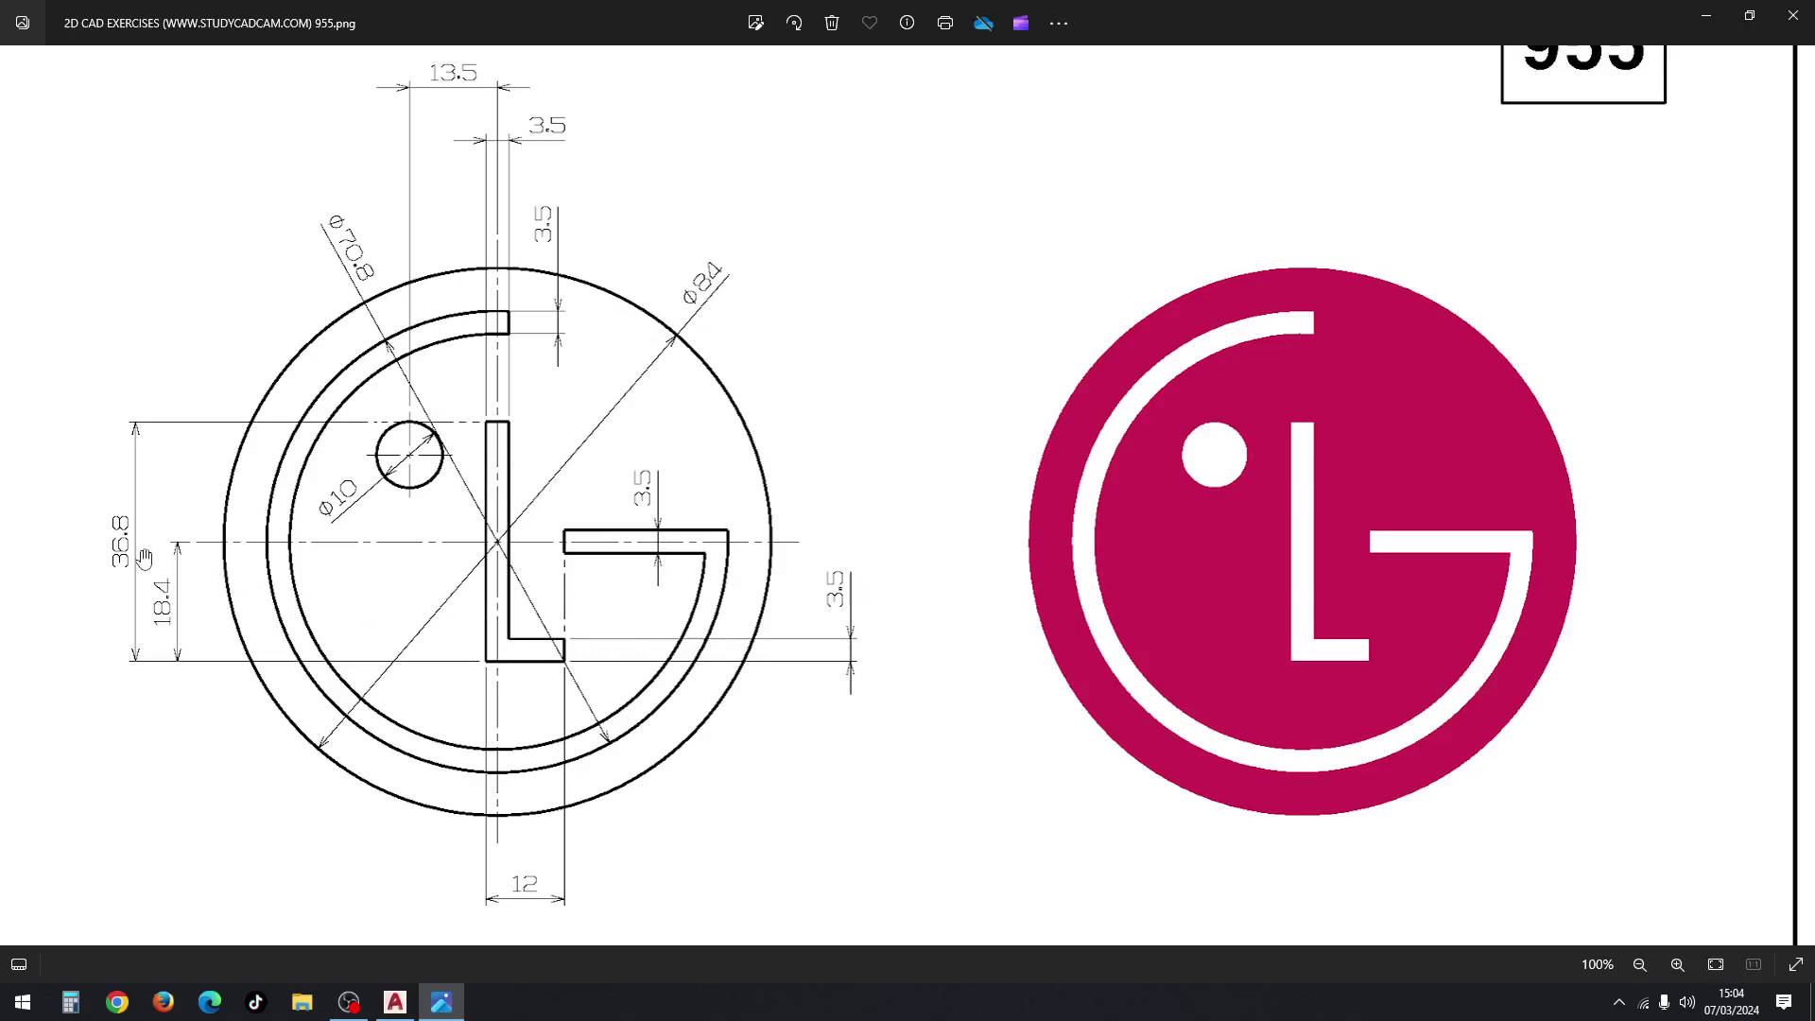
{"action": "left_click", "coordinate": [395, 1002]}
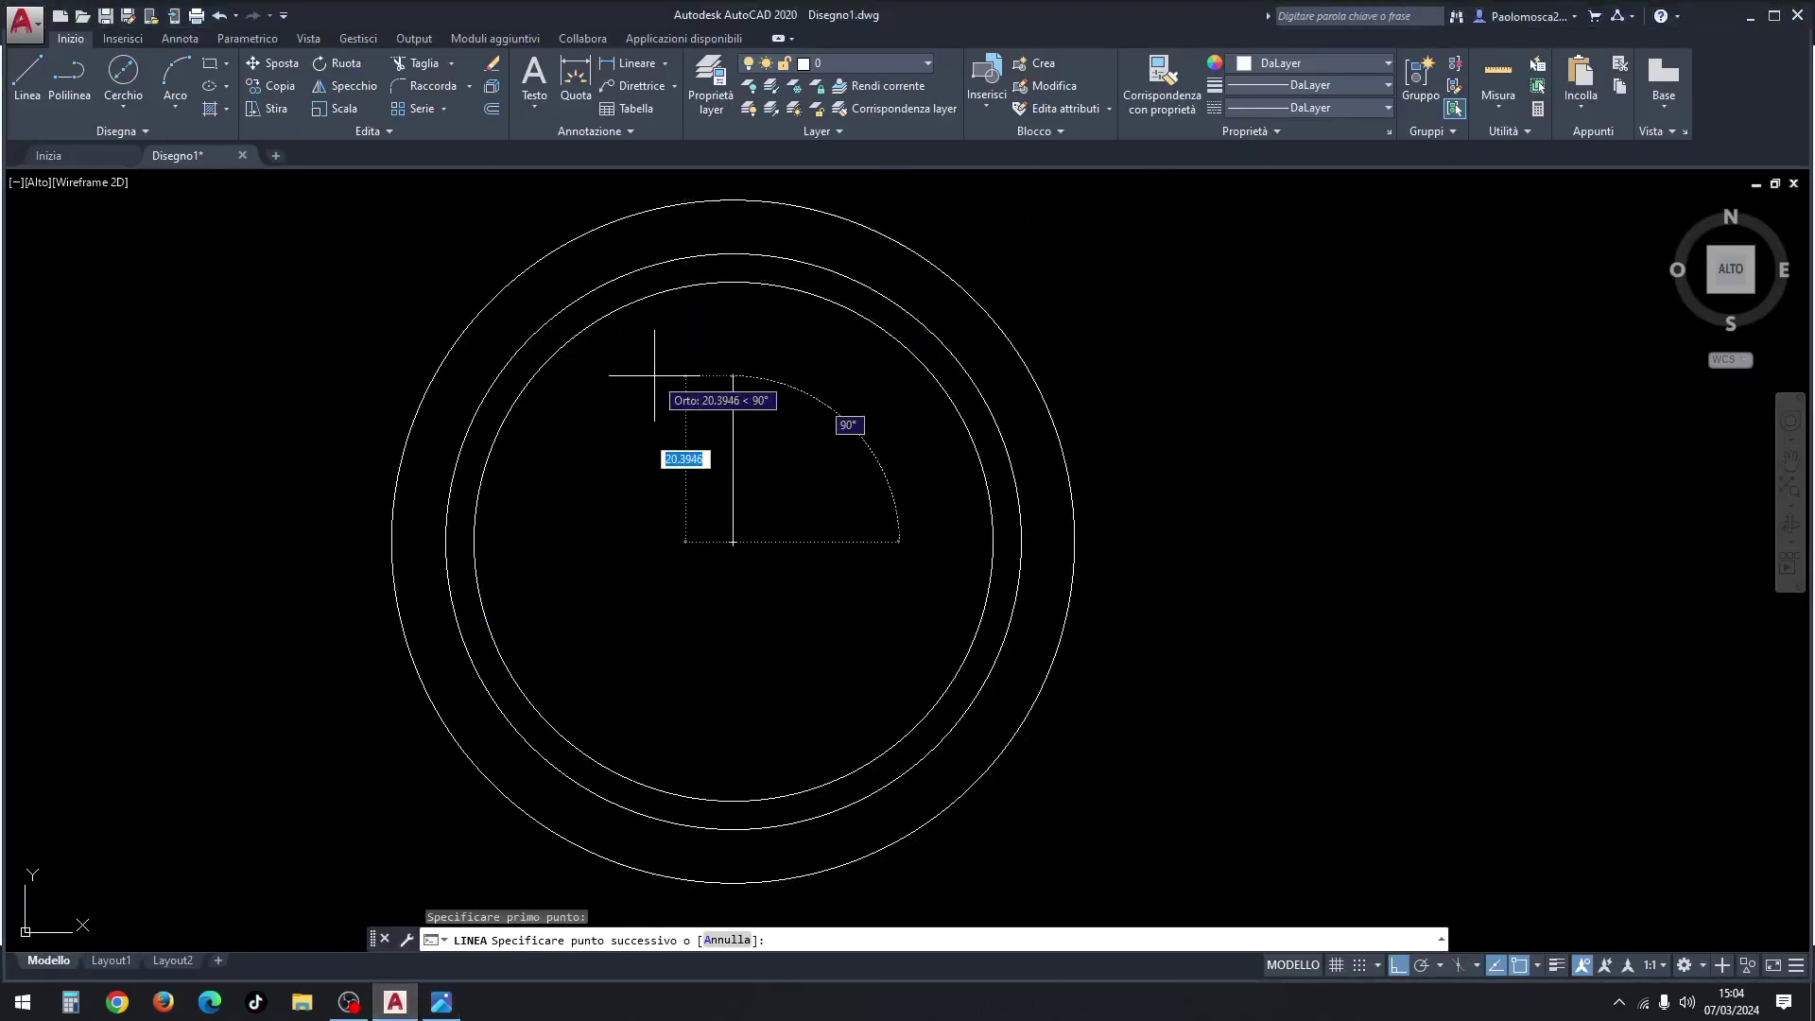
{"action": "type", "text": "18.4"}
{"action": "key", "text": "Return"}
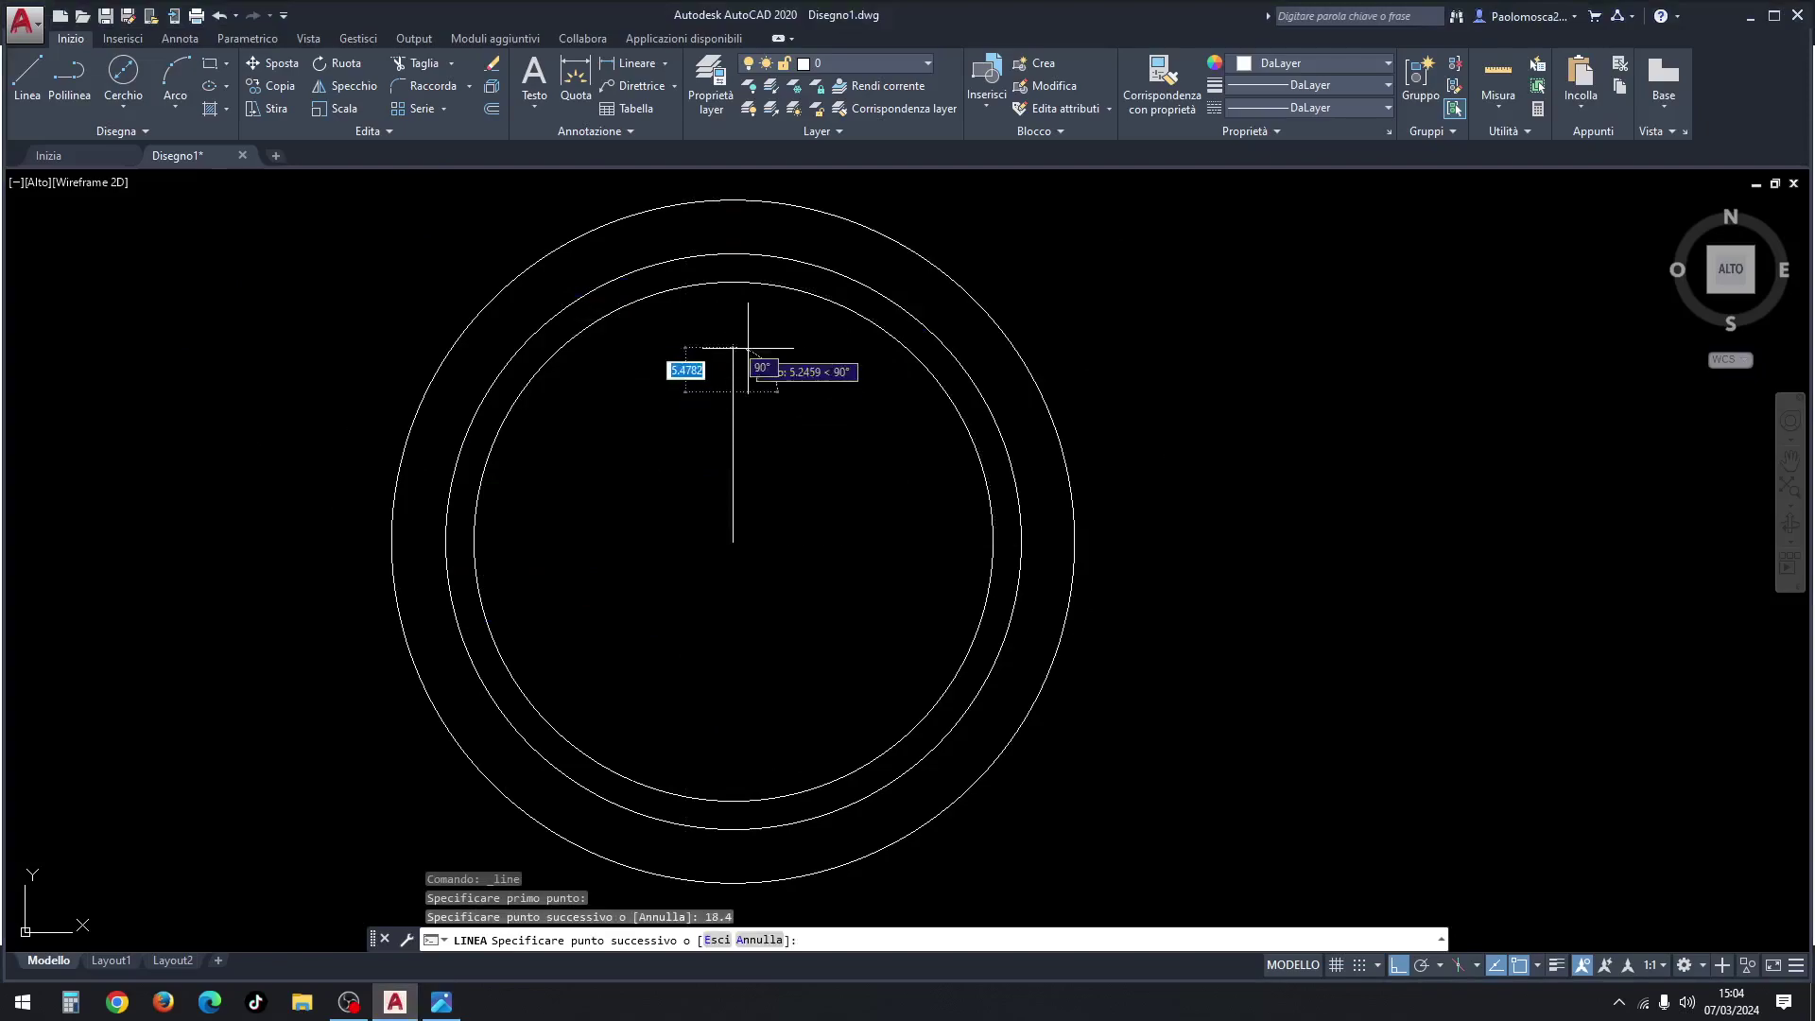
{"action": "key", "text": "Escape"}
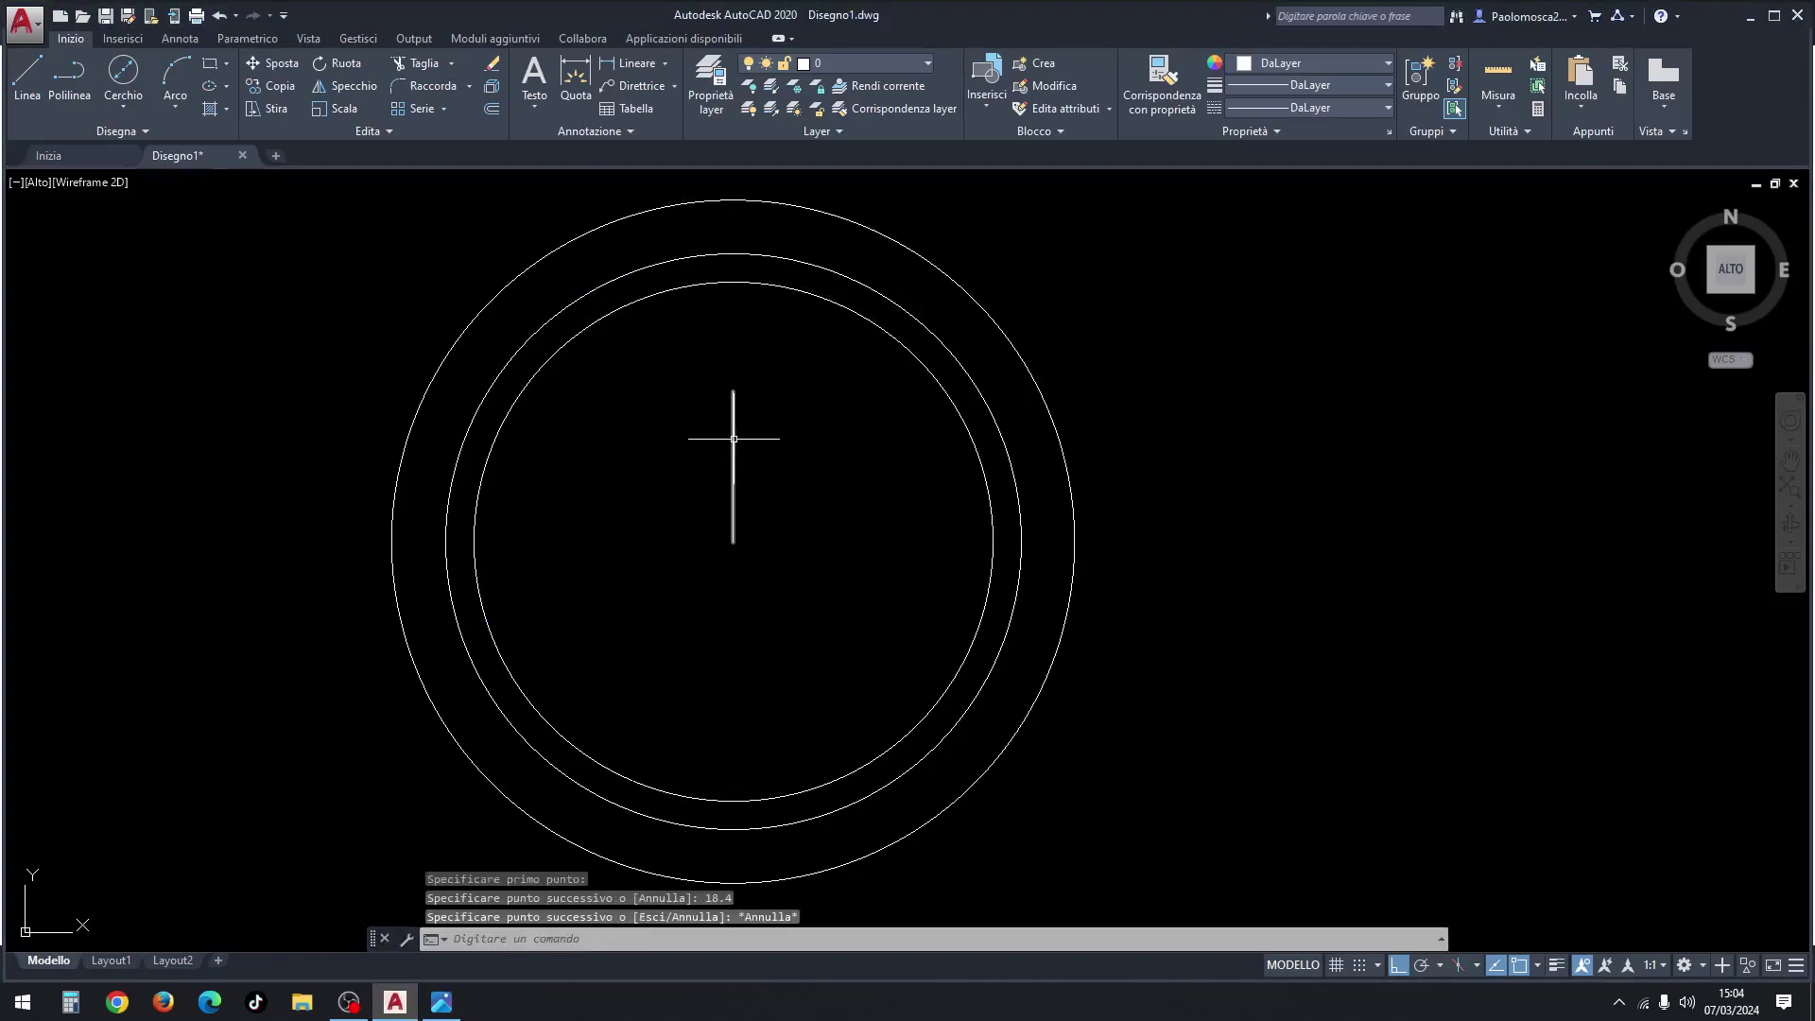
Step: Stretch the line's bottom end 18.4 below the centre
{"action": "left_click", "coordinate": [732, 441]}
{"action": "left_click", "coordinate": [734, 541]}
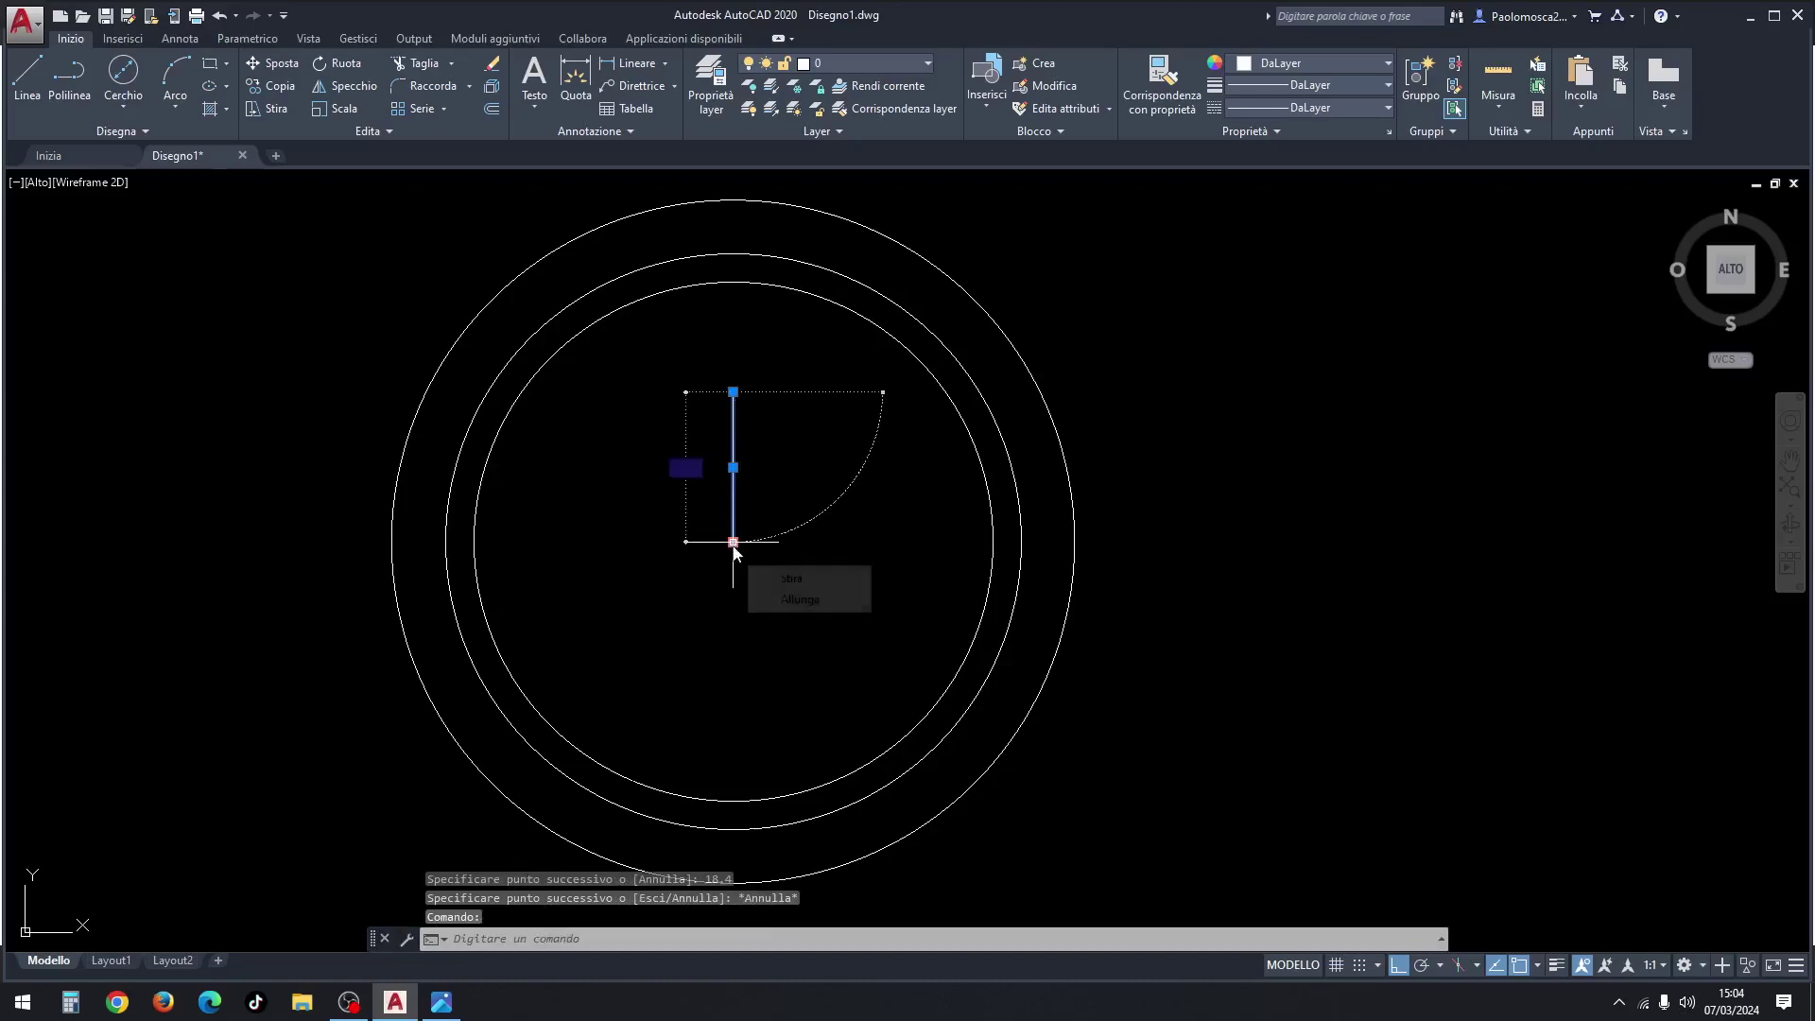
{"action": "type", "text": "18.4"}
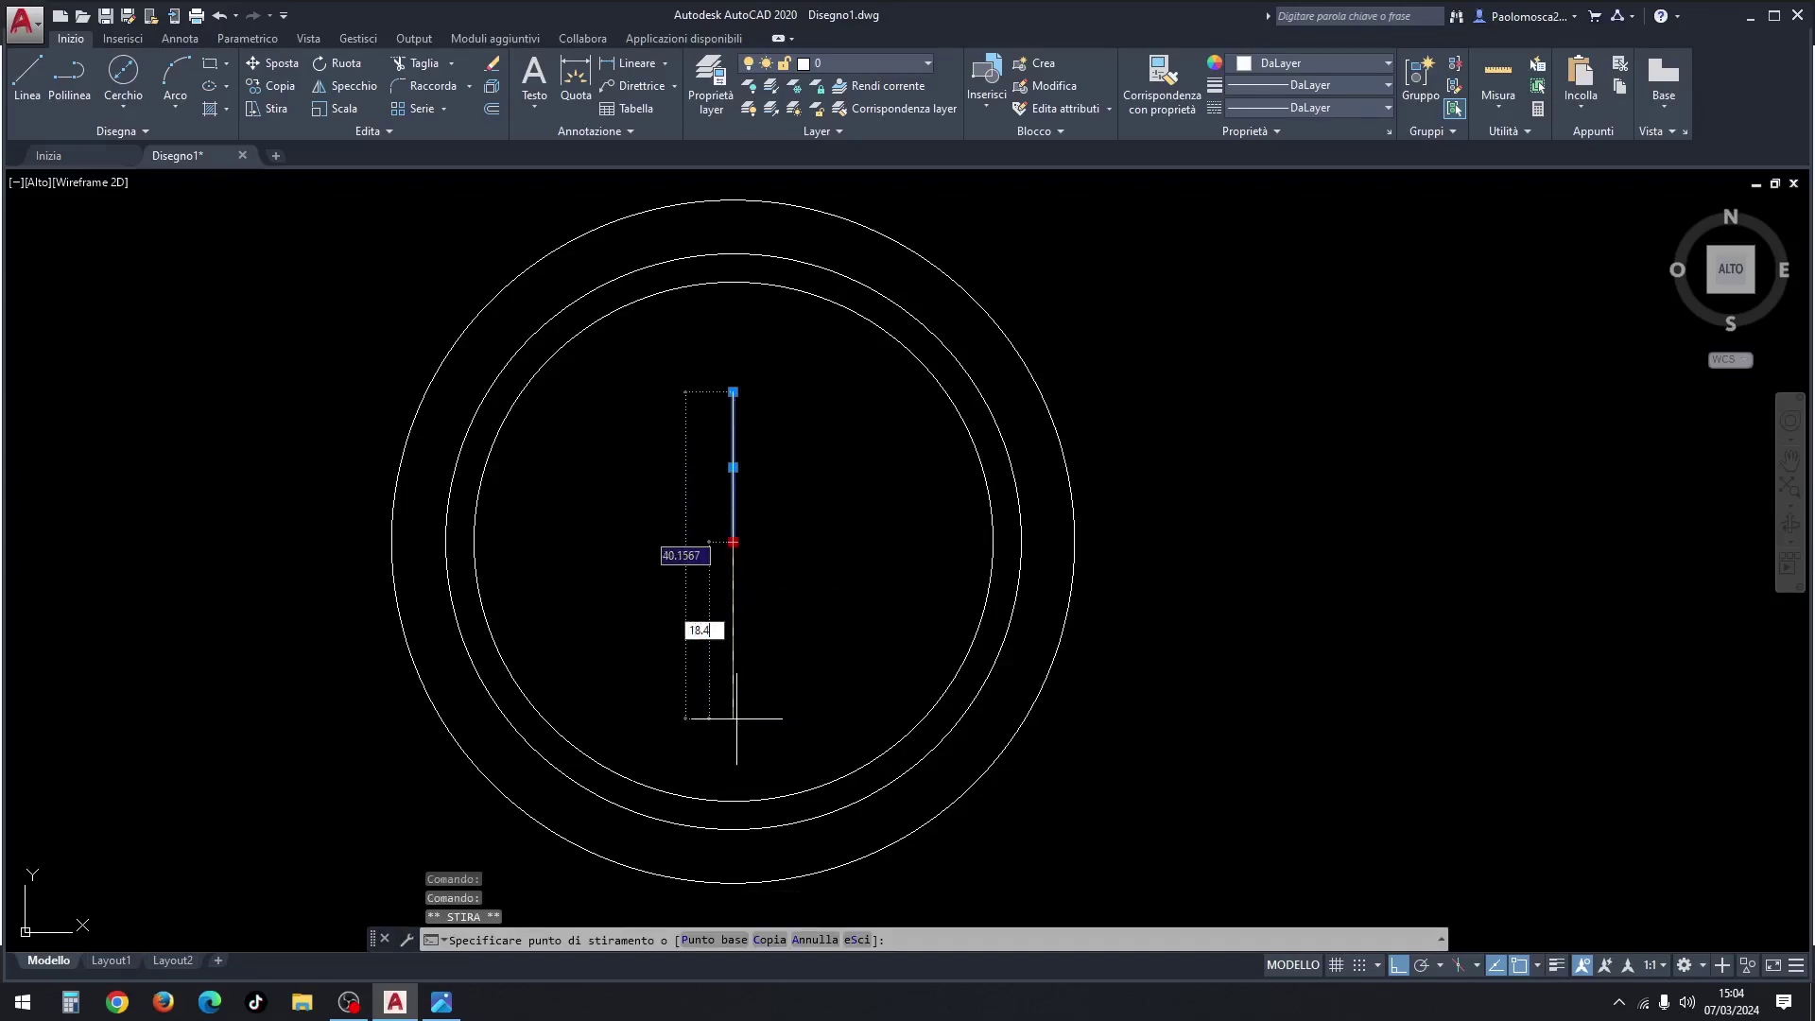
{"action": "key", "text": "Return"}
{"action": "key", "text": "Escape"}
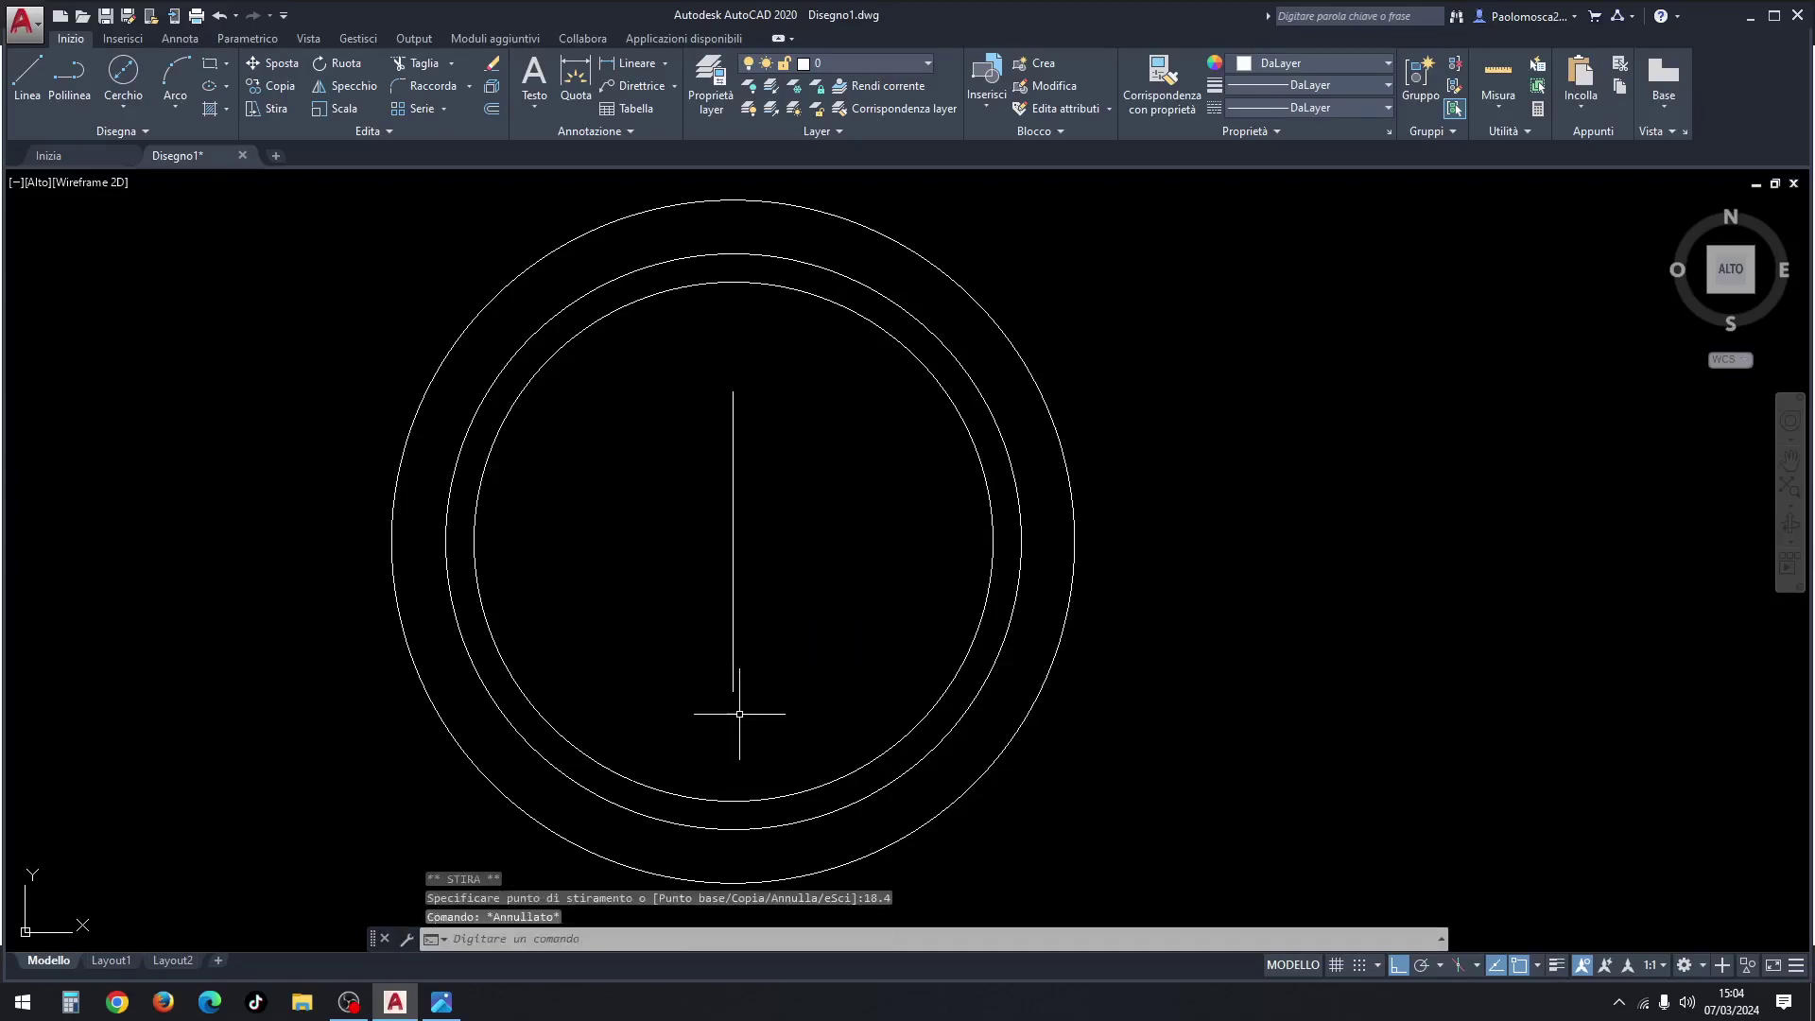
{"action": "left_click", "coordinate": [729, 508]}
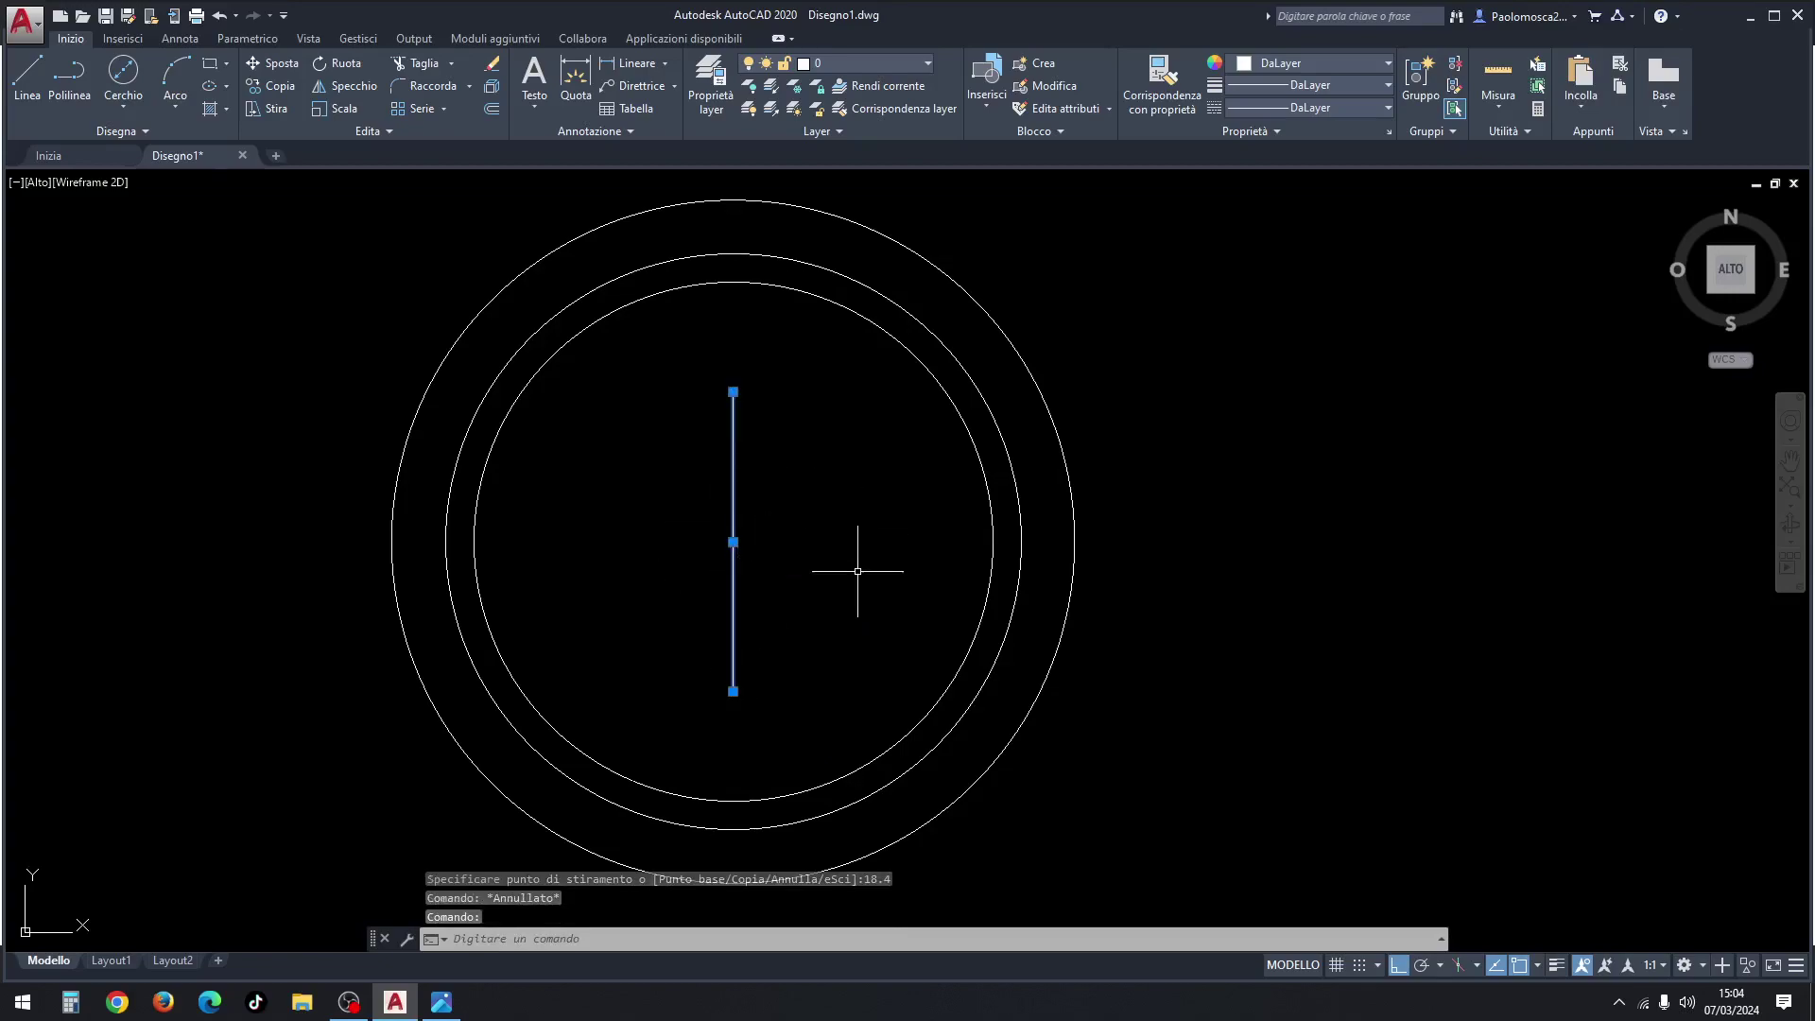
{"action": "key", "text": "Escape"}
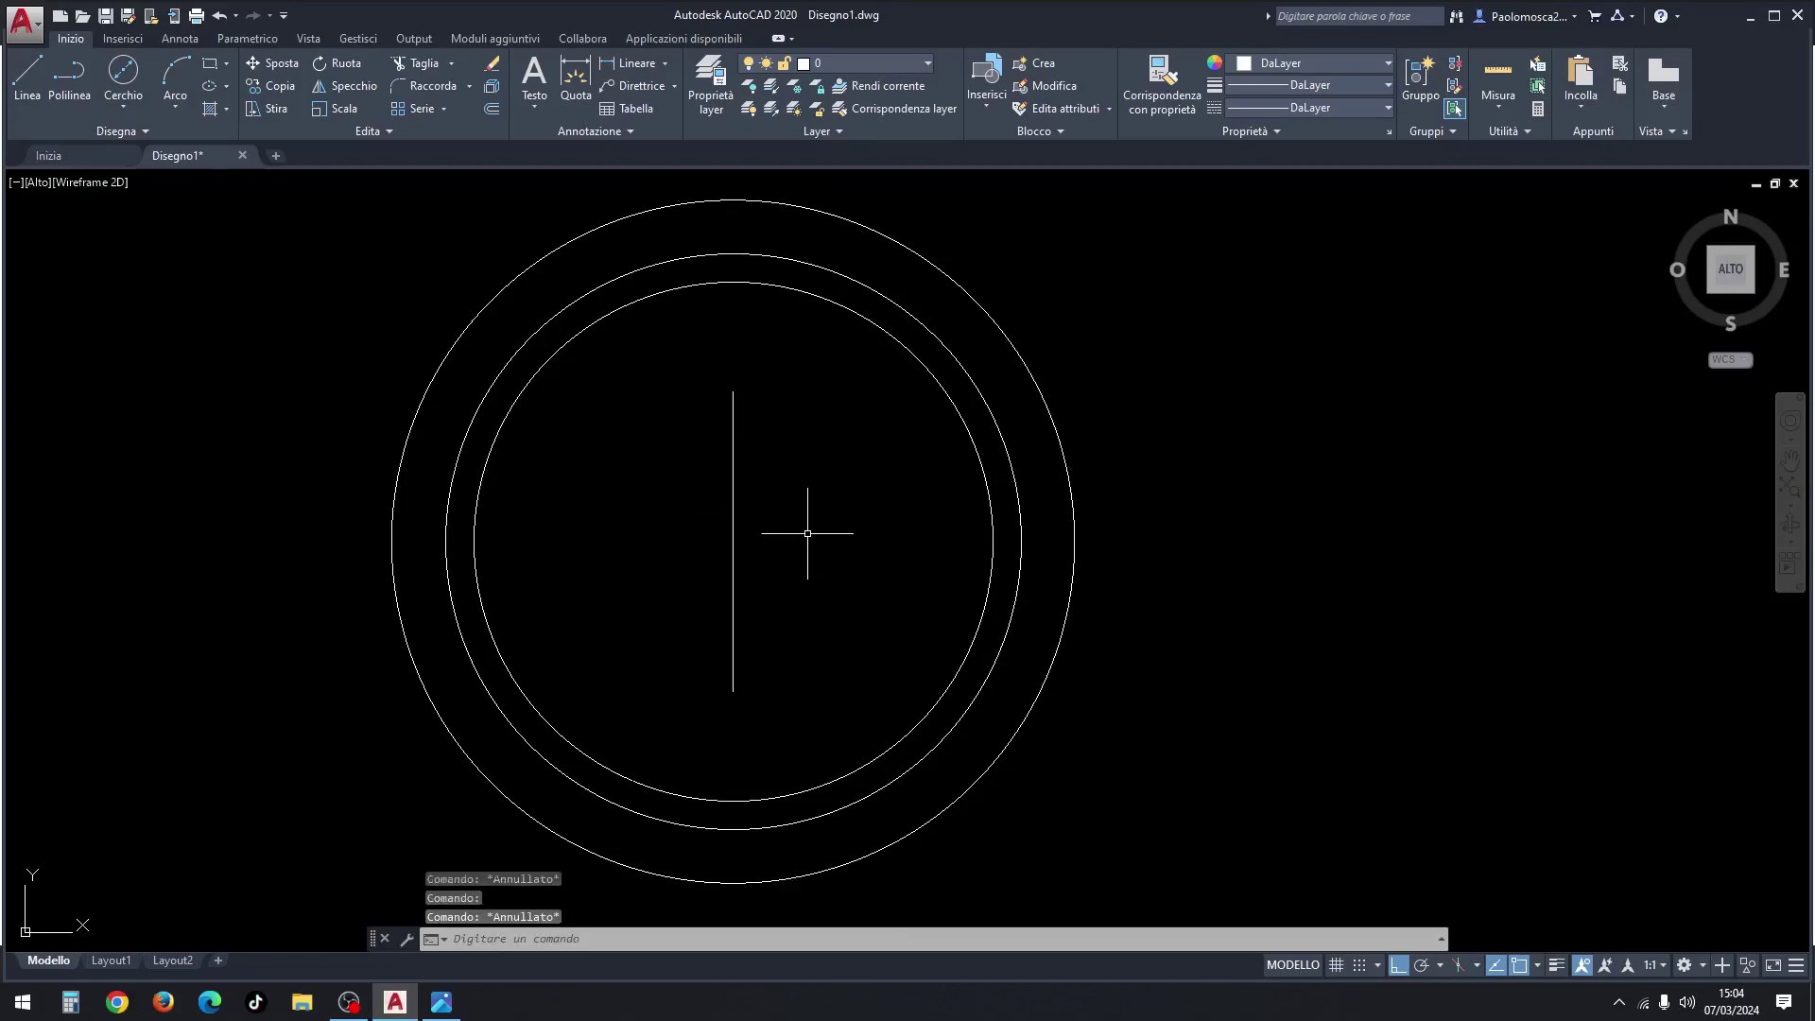
Step: Check the L-shape dimensions in the reference image, then return to AutoCAD
{"action": "left_click", "coordinate": [441, 1004]}
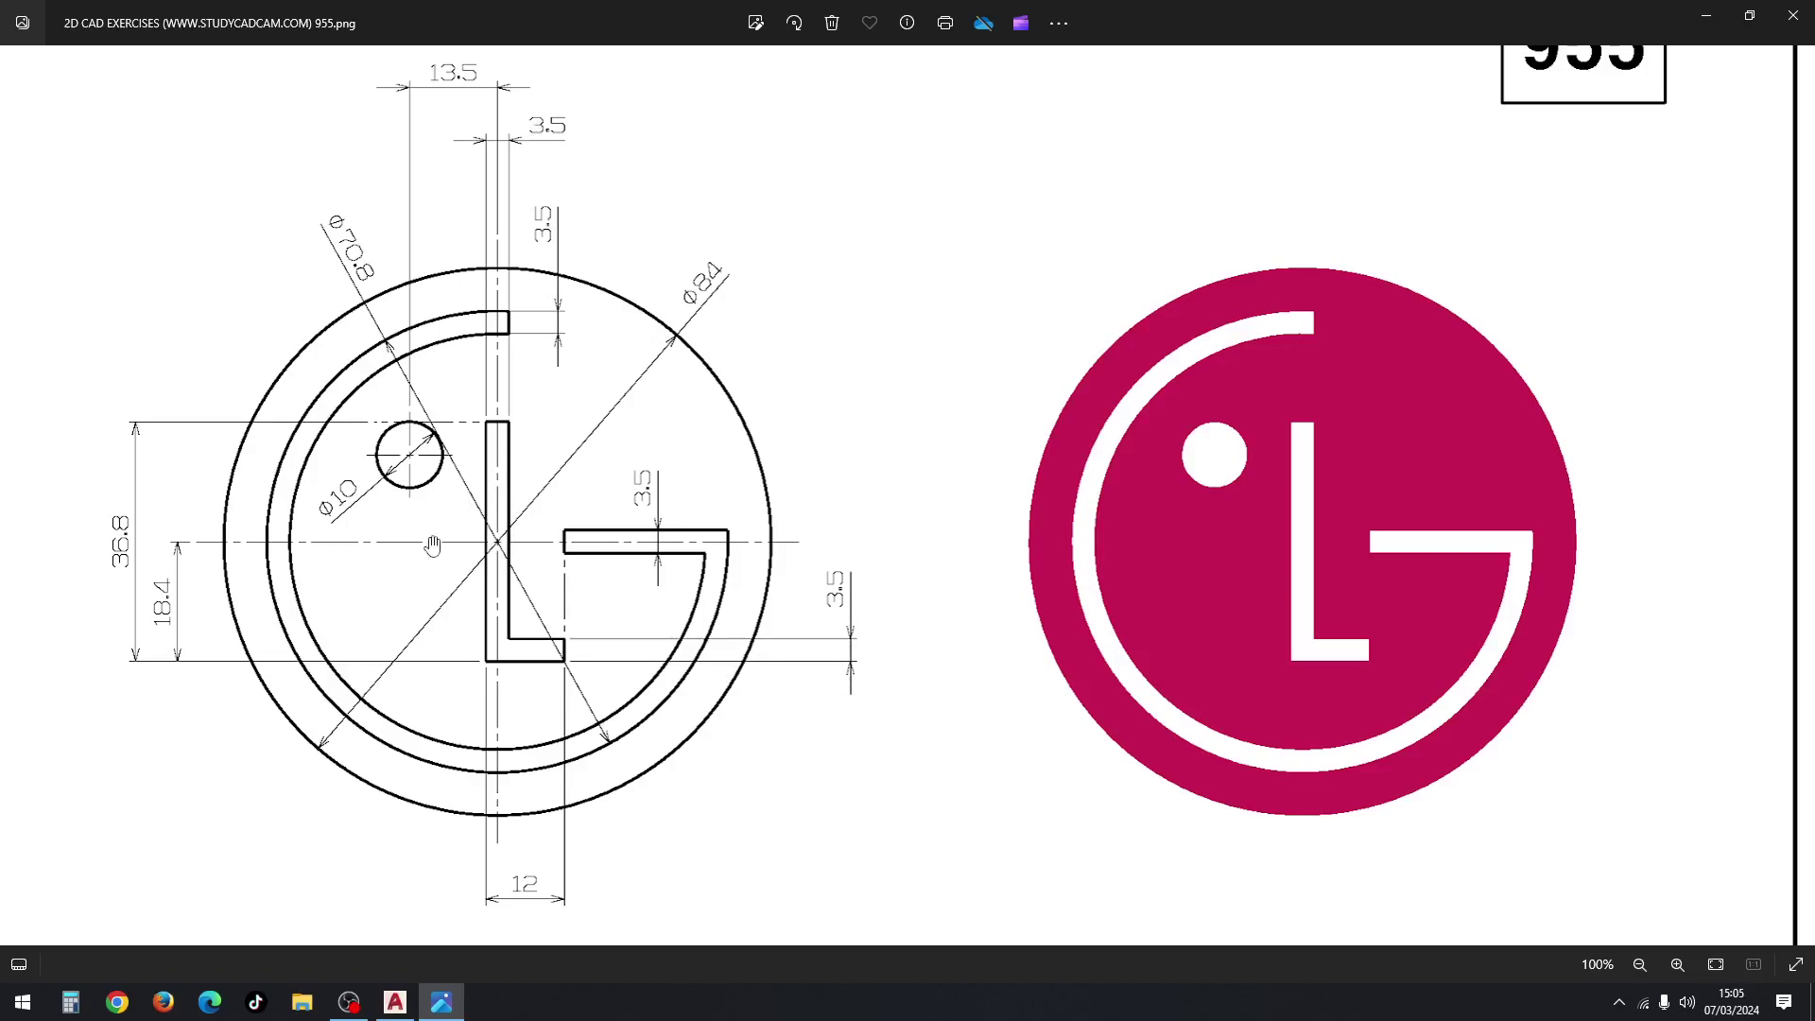
{"action": "left_click", "coordinate": [395, 1002]}
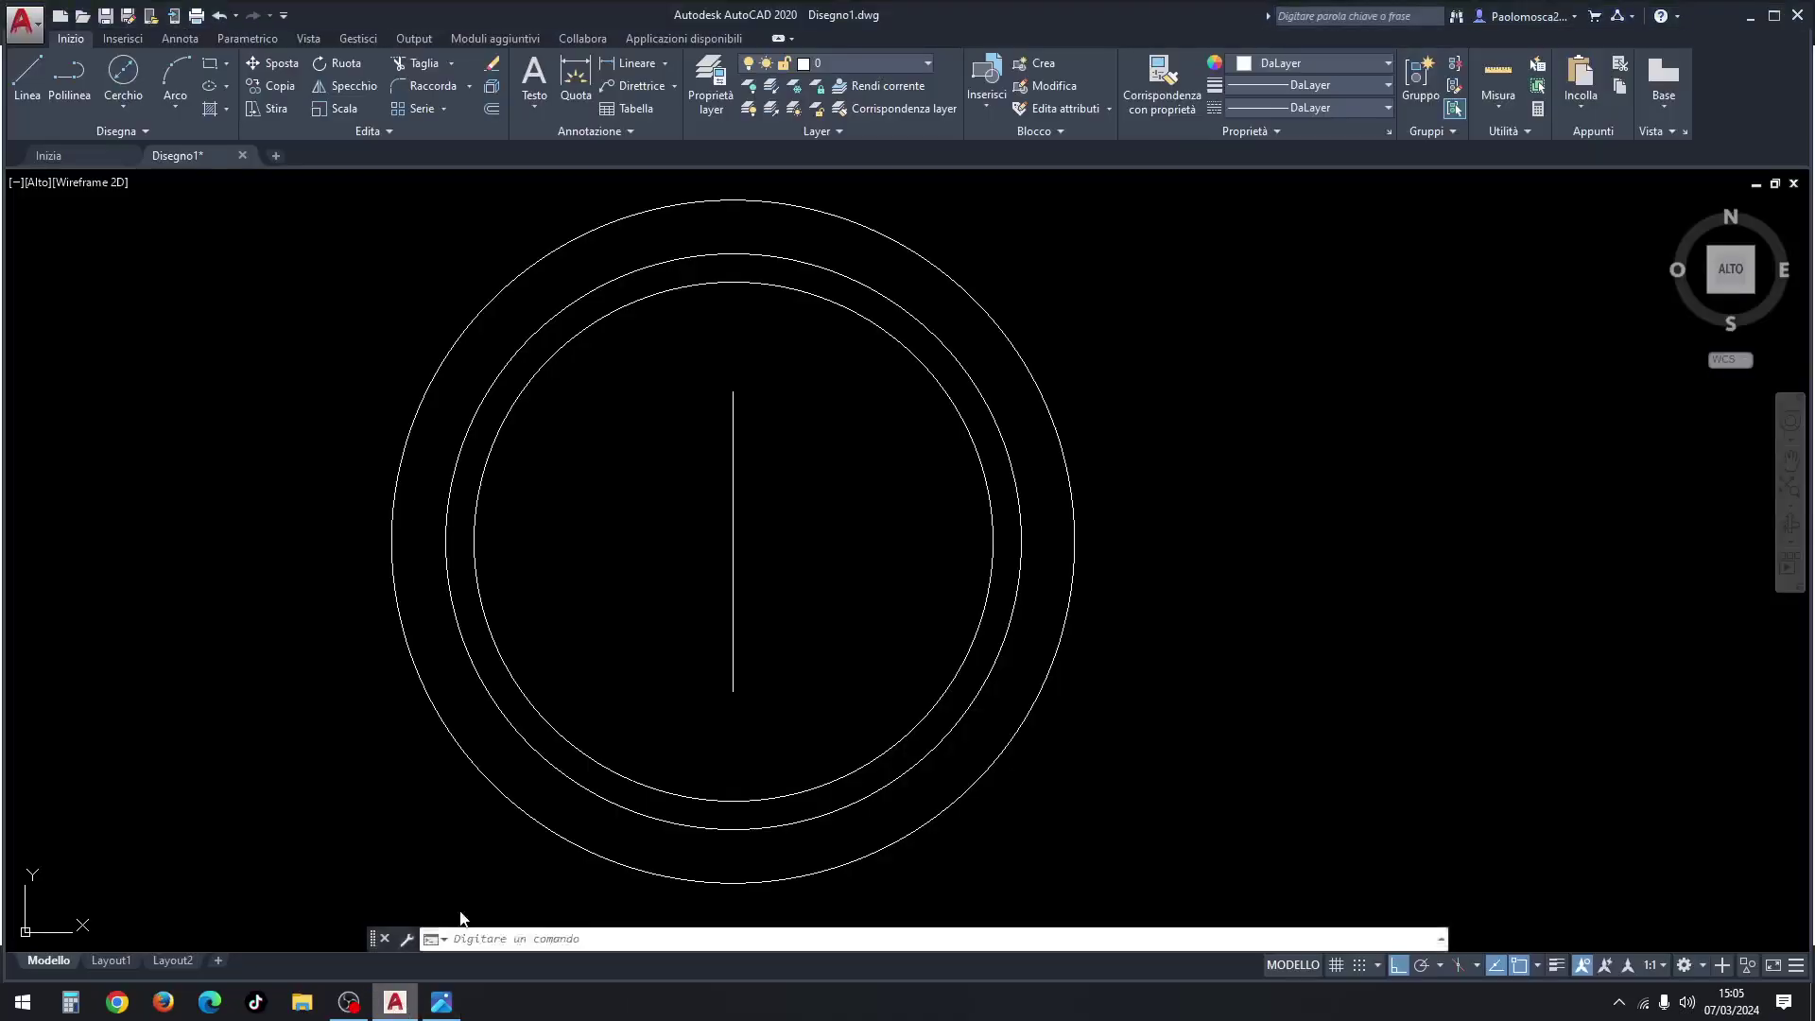
Step: Offset the vertical line 1.75 to make a parallel copy for the L's stem
{"action": "left_click", "coordinate": [490, 111]}
{"action": "type", "text": "1.75"}
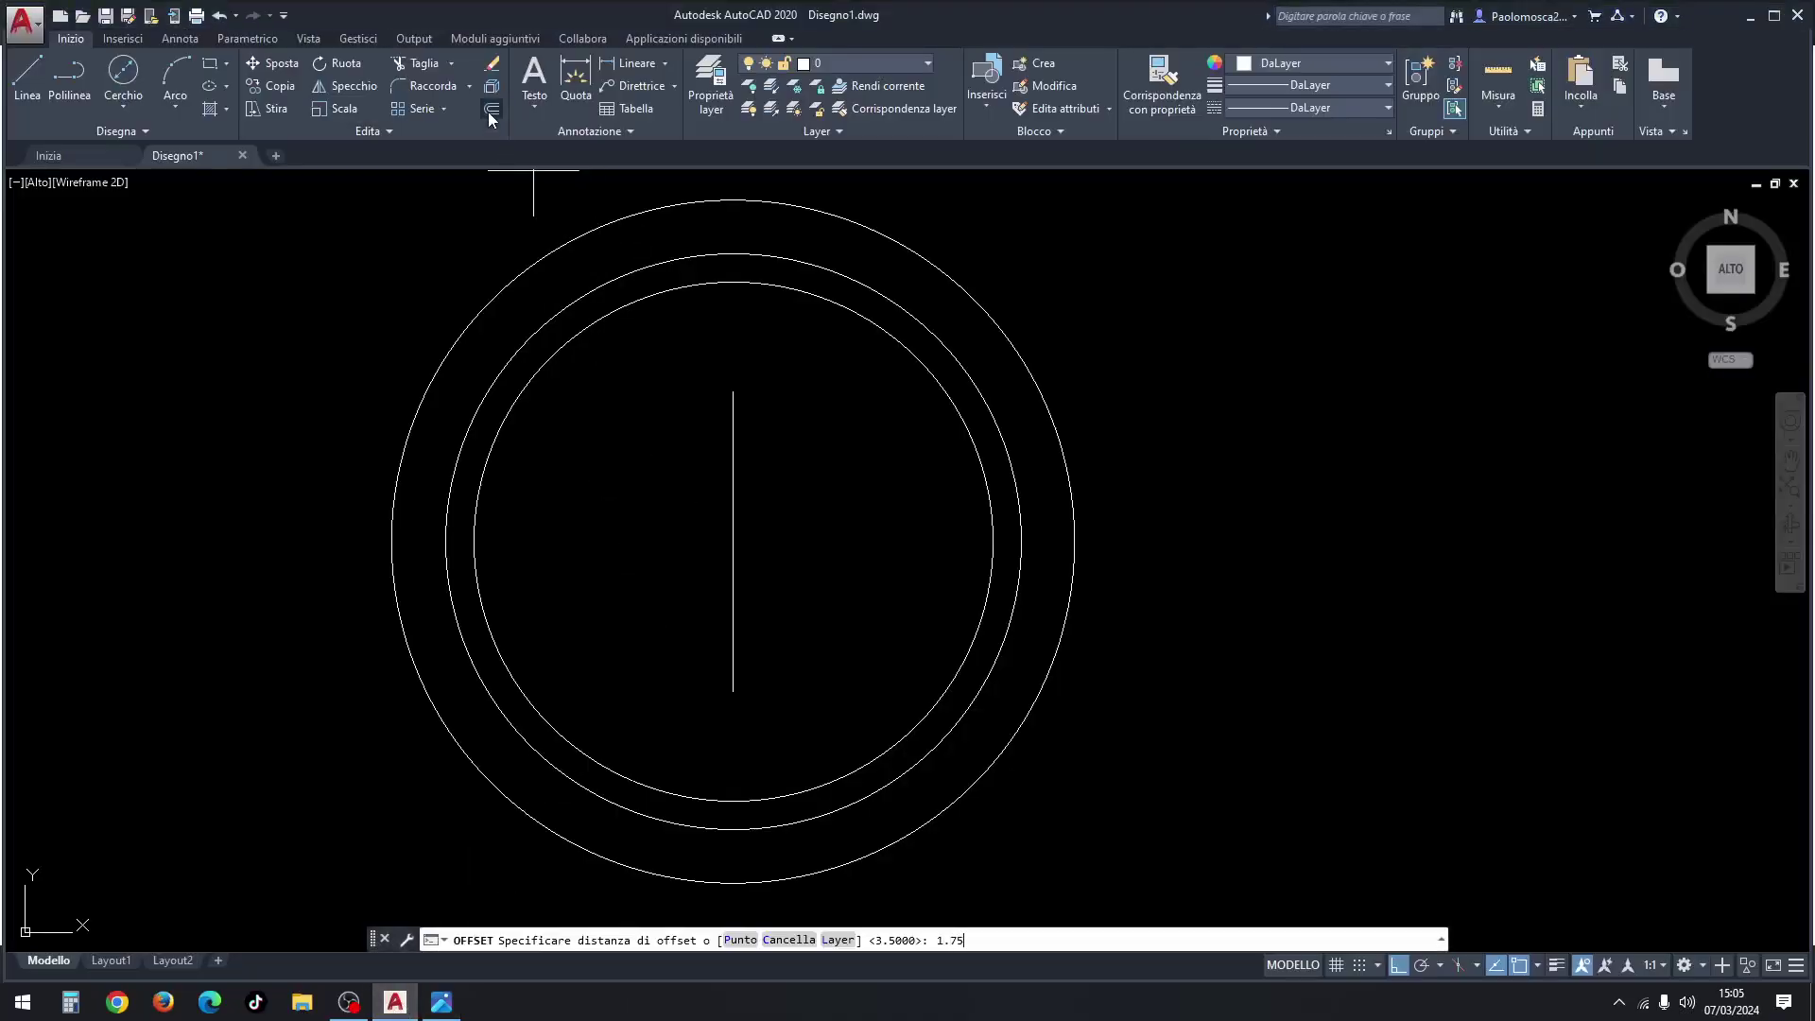
{"action": "key", "text": "Return"}
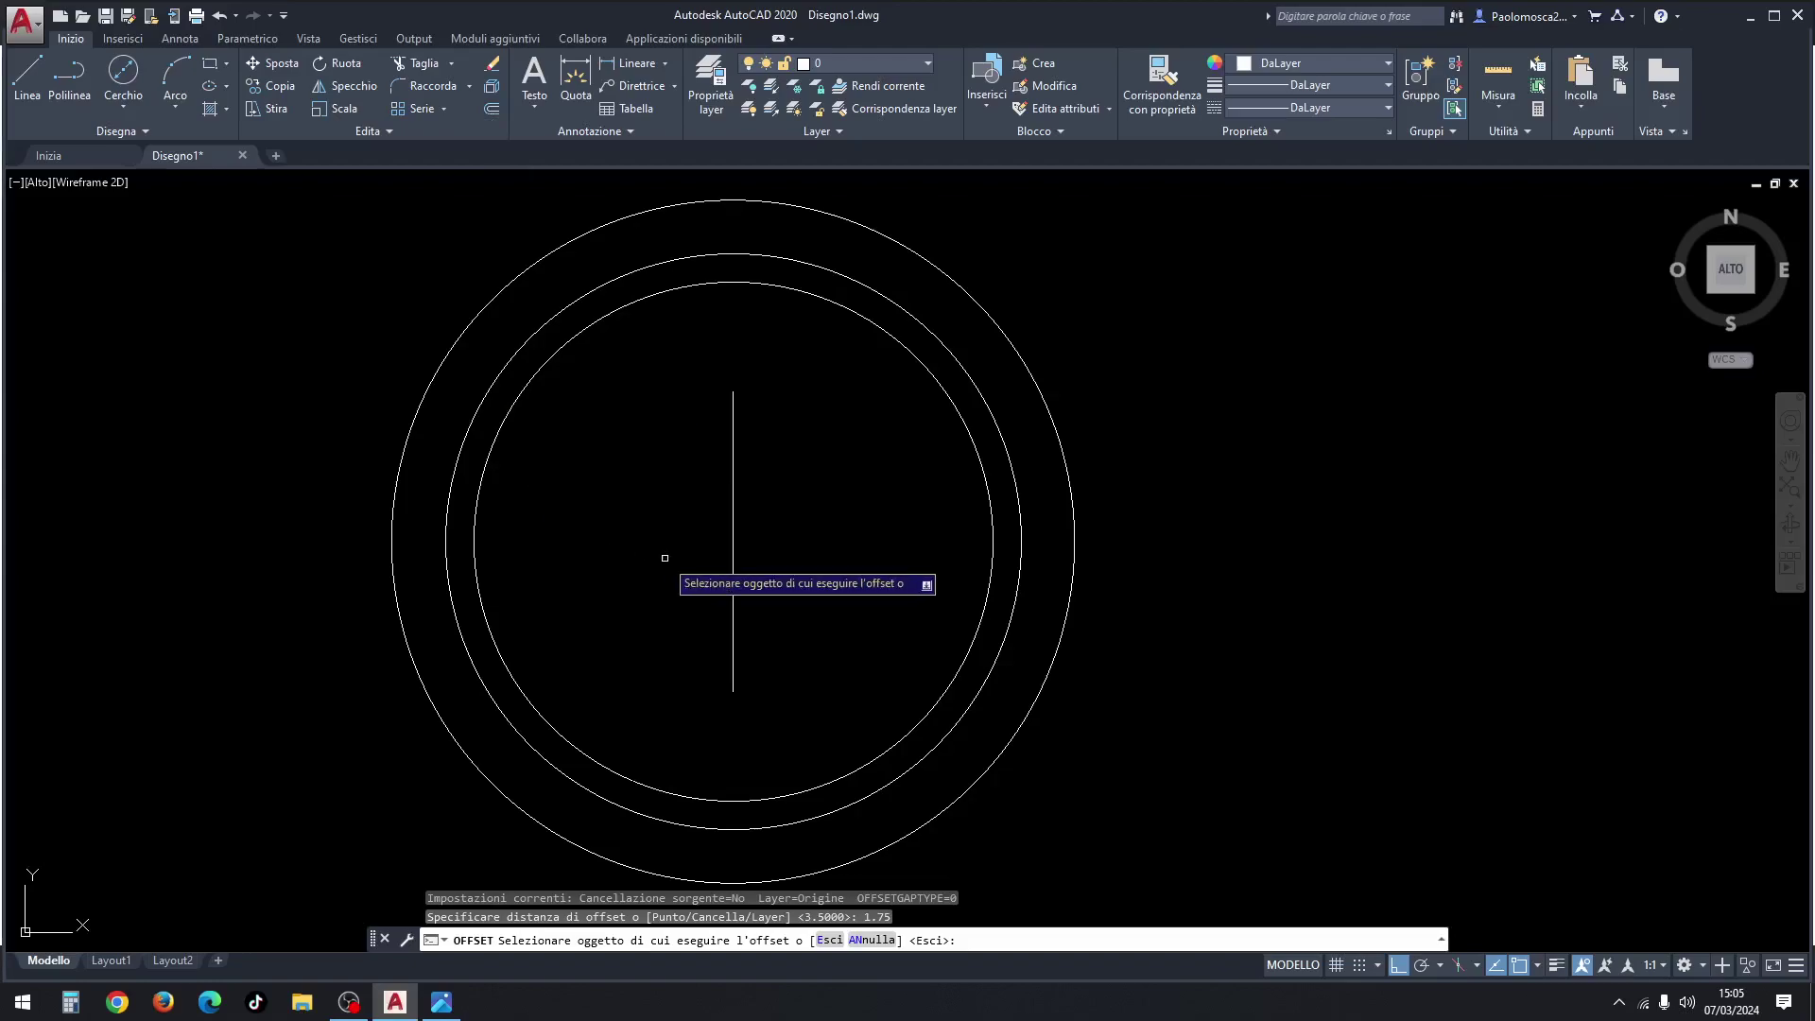
{"action": "left_click", "coordinate": [733, 515]}
{"action": "left_click", "coordinate": [780, 489]}
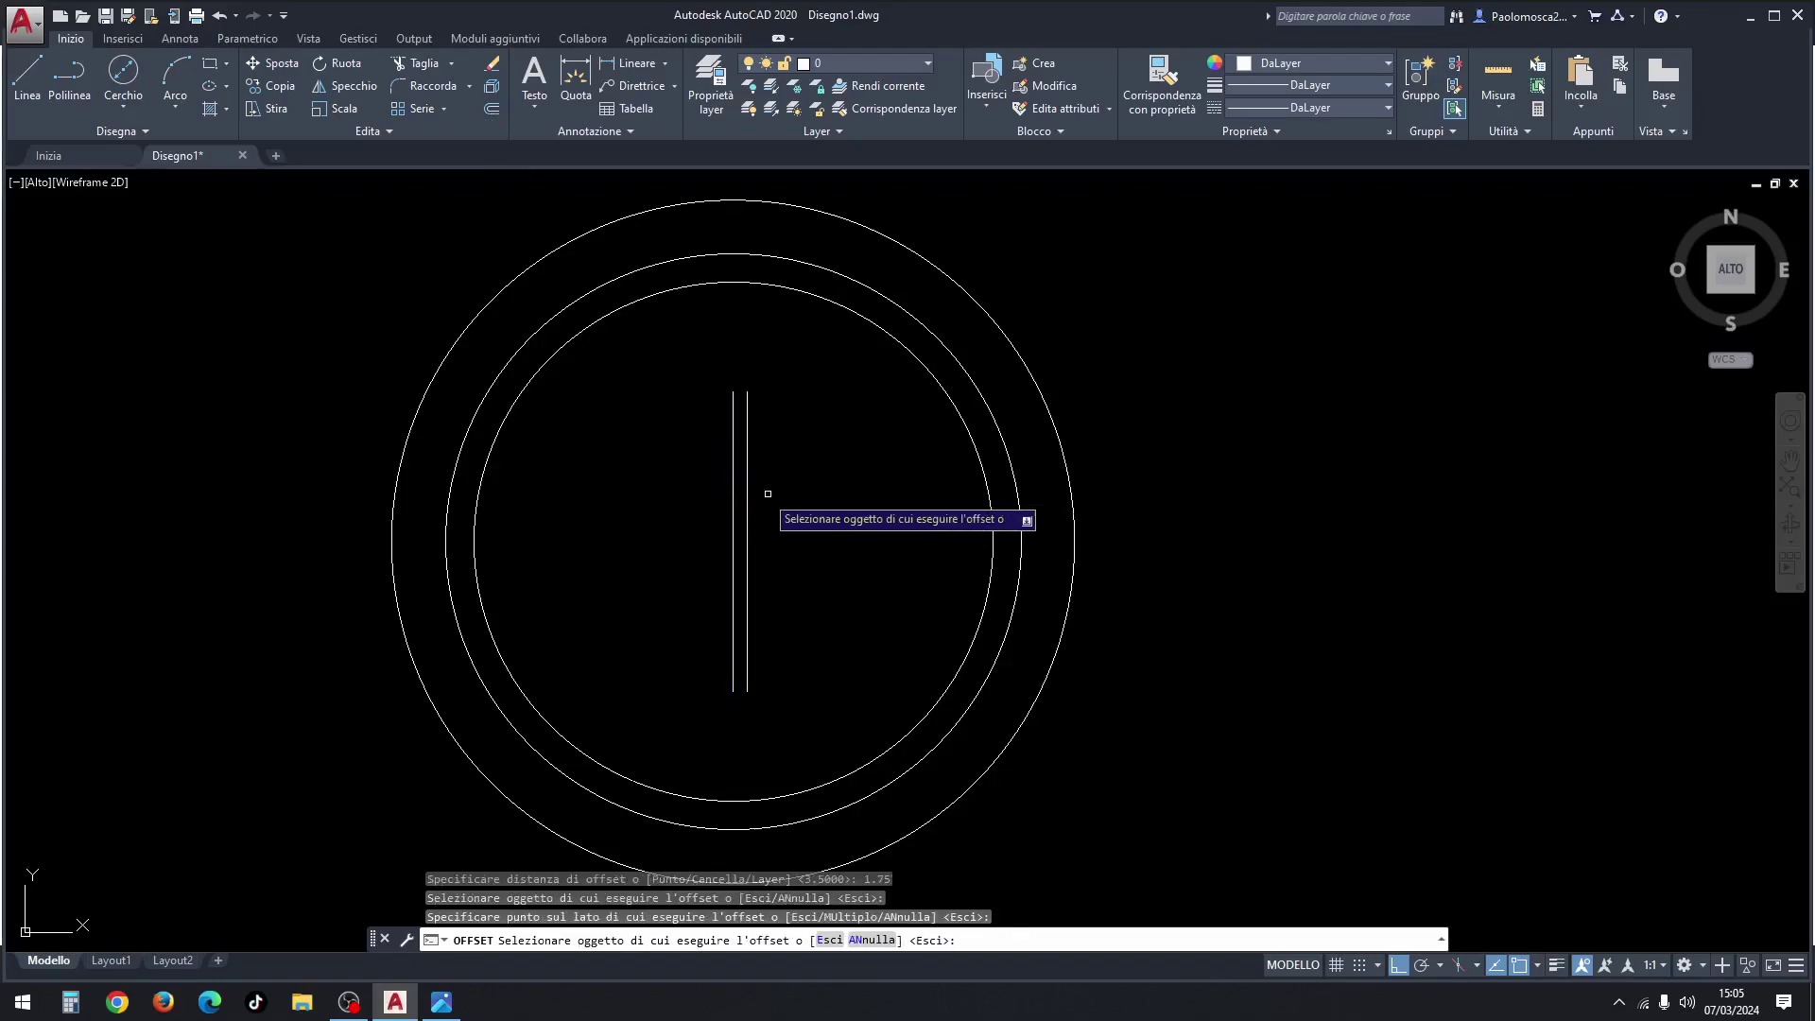
{"action": "left_click", "coordinate": [733, 482]}
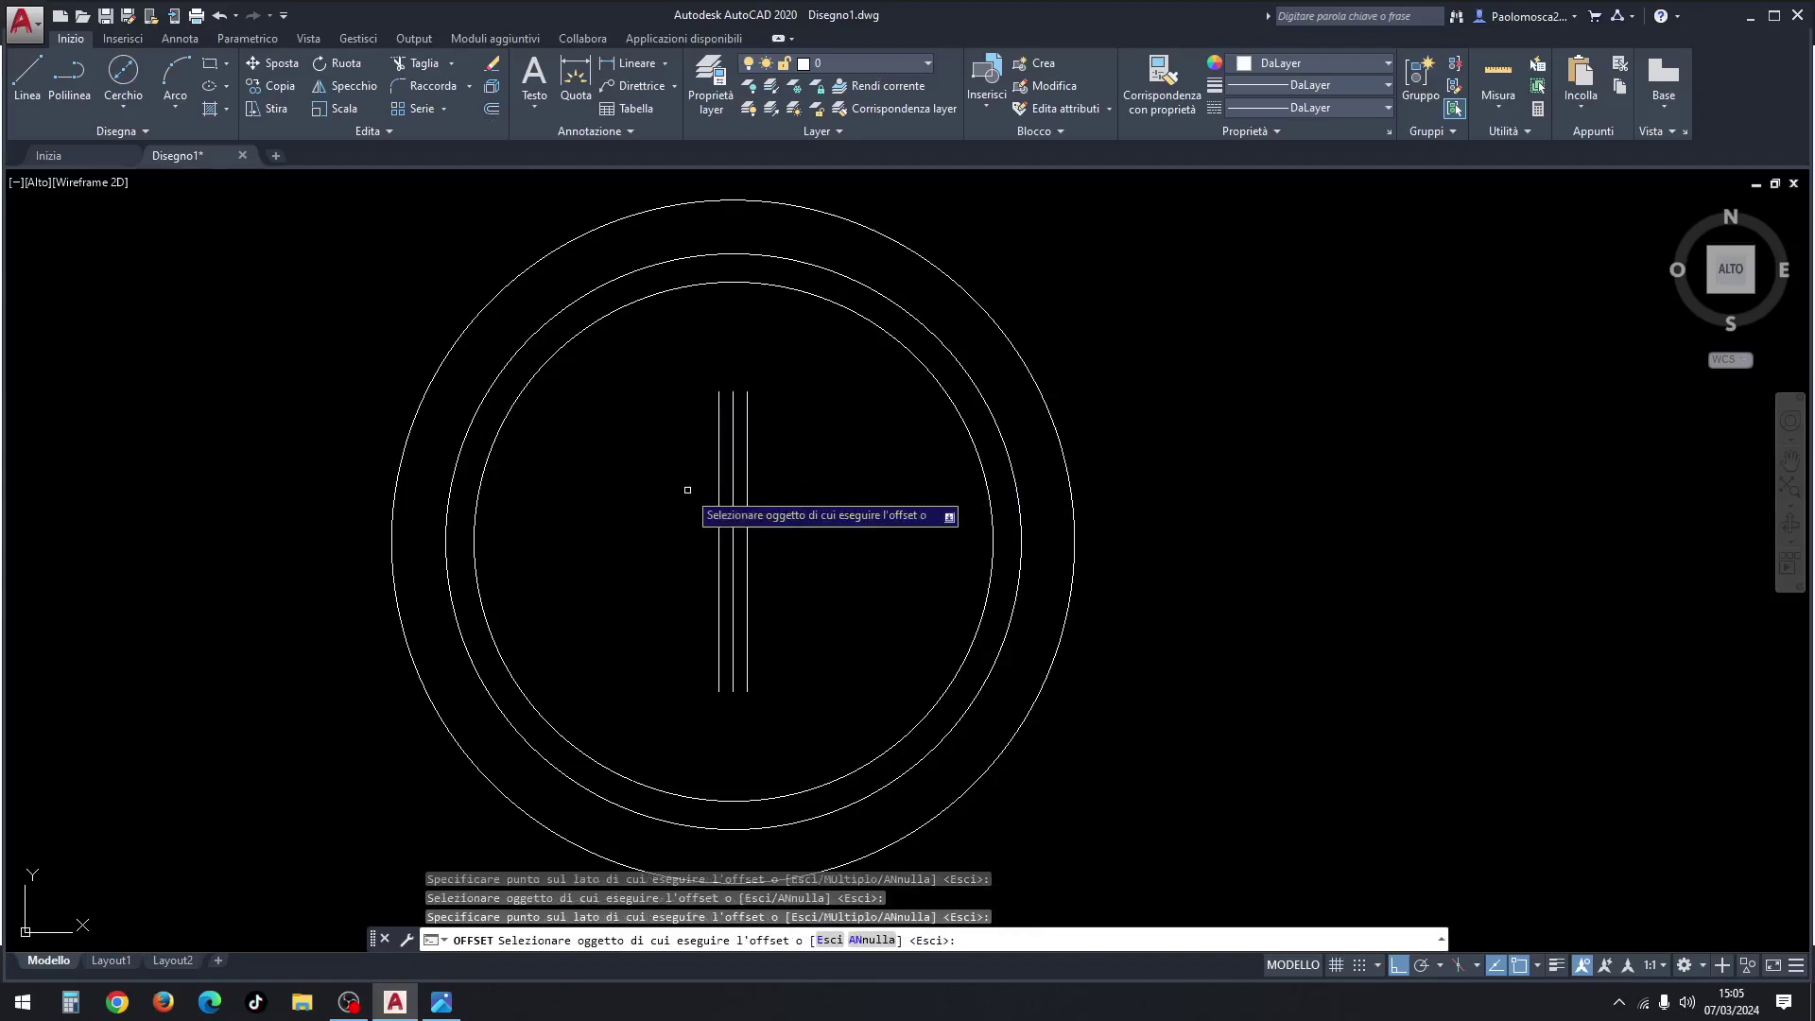
{"action": "key", "text": "Escape"}
{"action": "key", "text": "Escape"}
{"action": "key", "text": "Escape"}
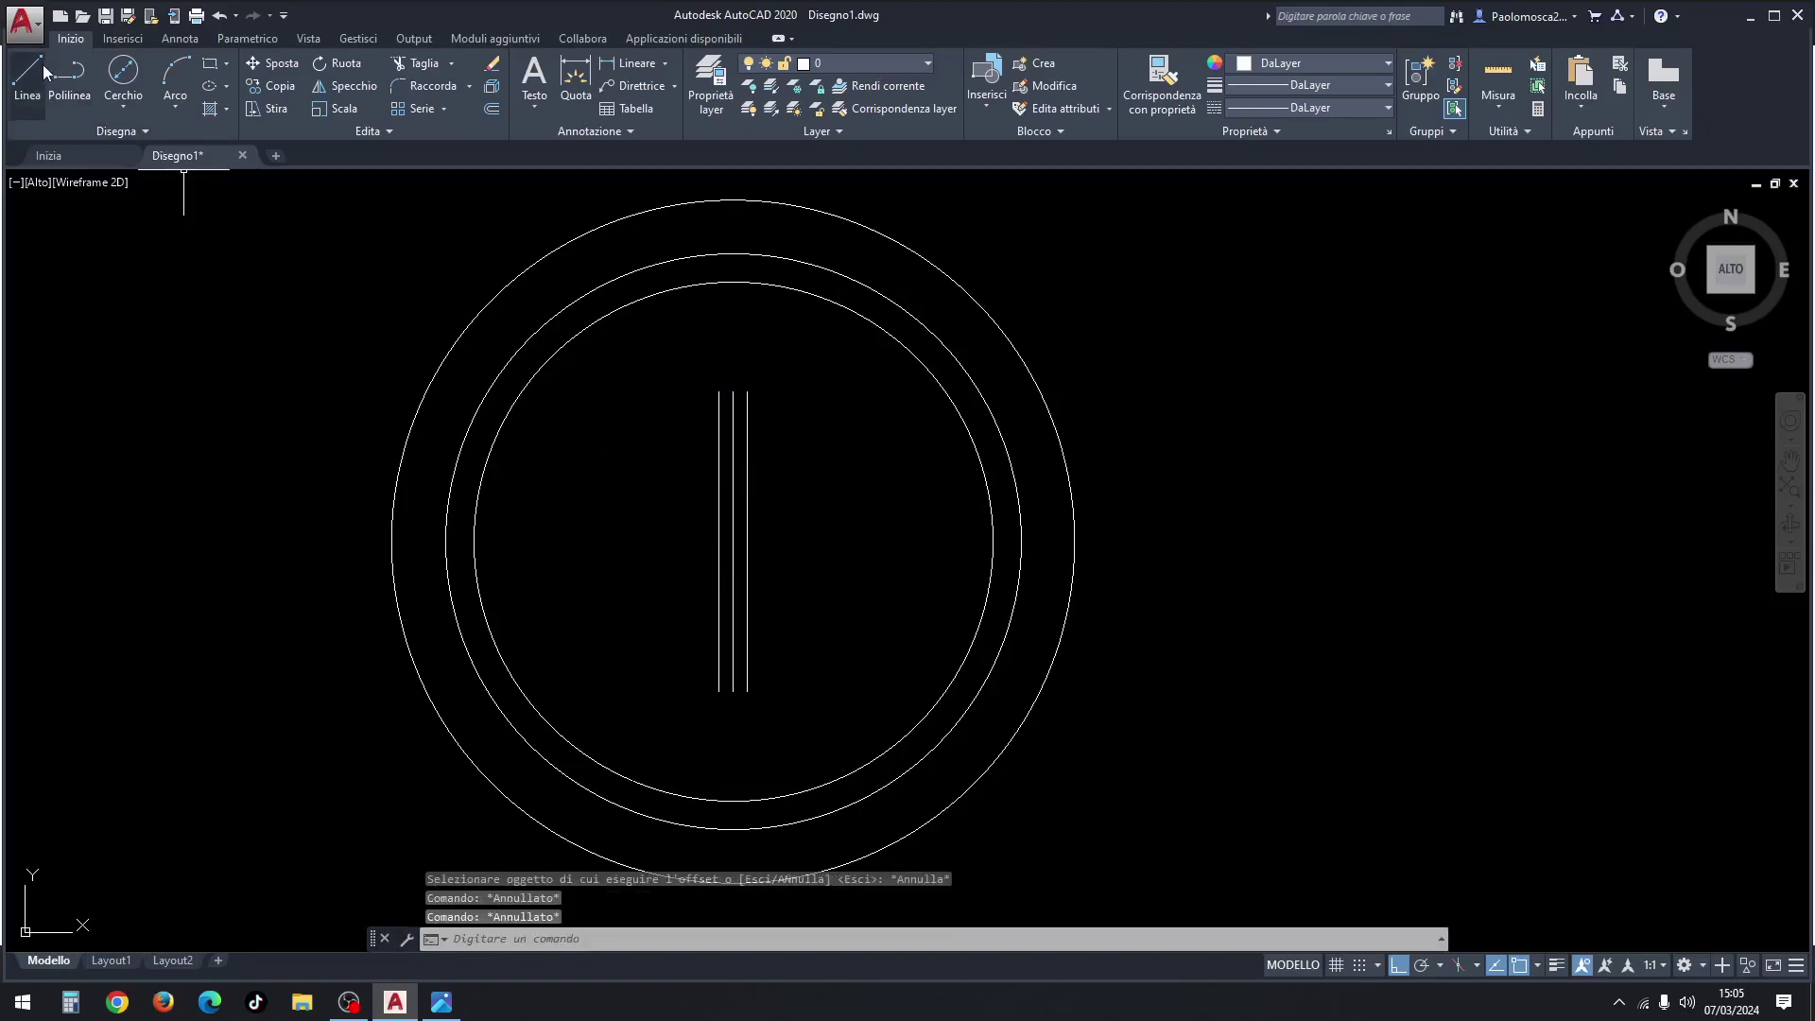
Step: Close the top of the L's stem with a short horizontal line
{"action": "left_click", "coordinate": [42, 70]}
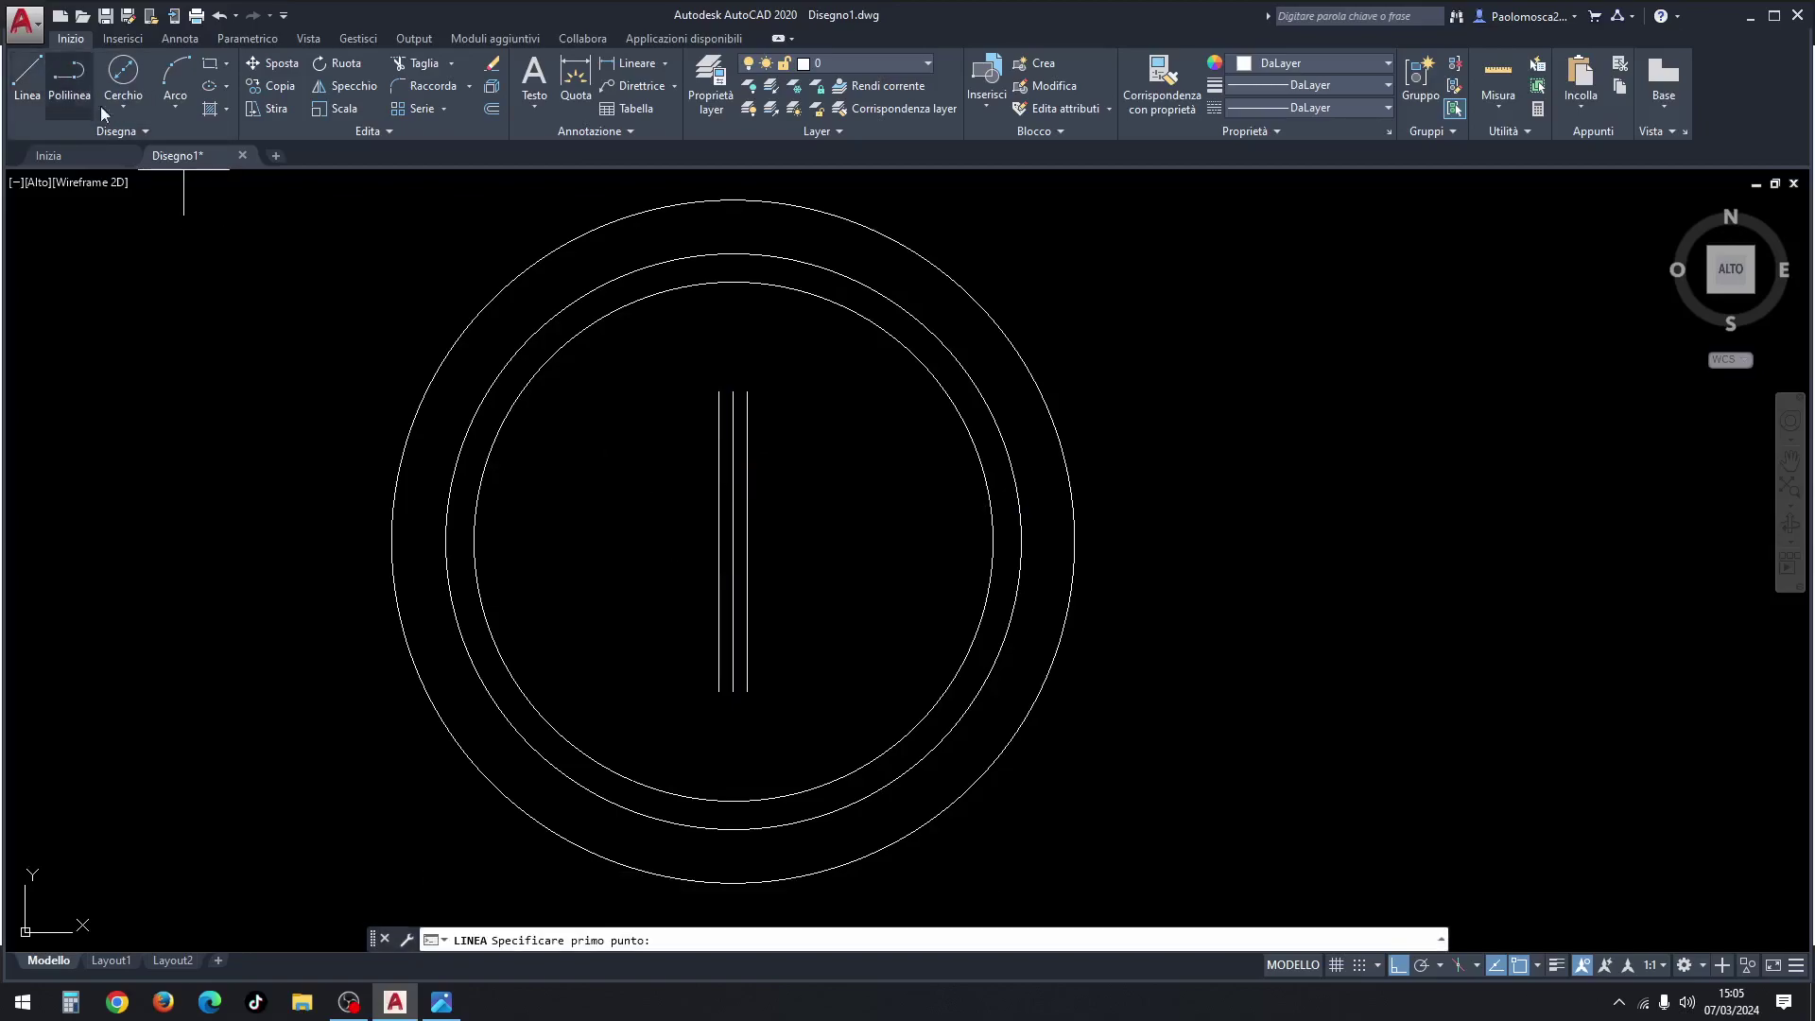
{"action": "left_click", "coordinate": [719, 392]}
{"action": "left_click", "coordinate": [747, 392]}
{"action": "key", "text": "Escape"}
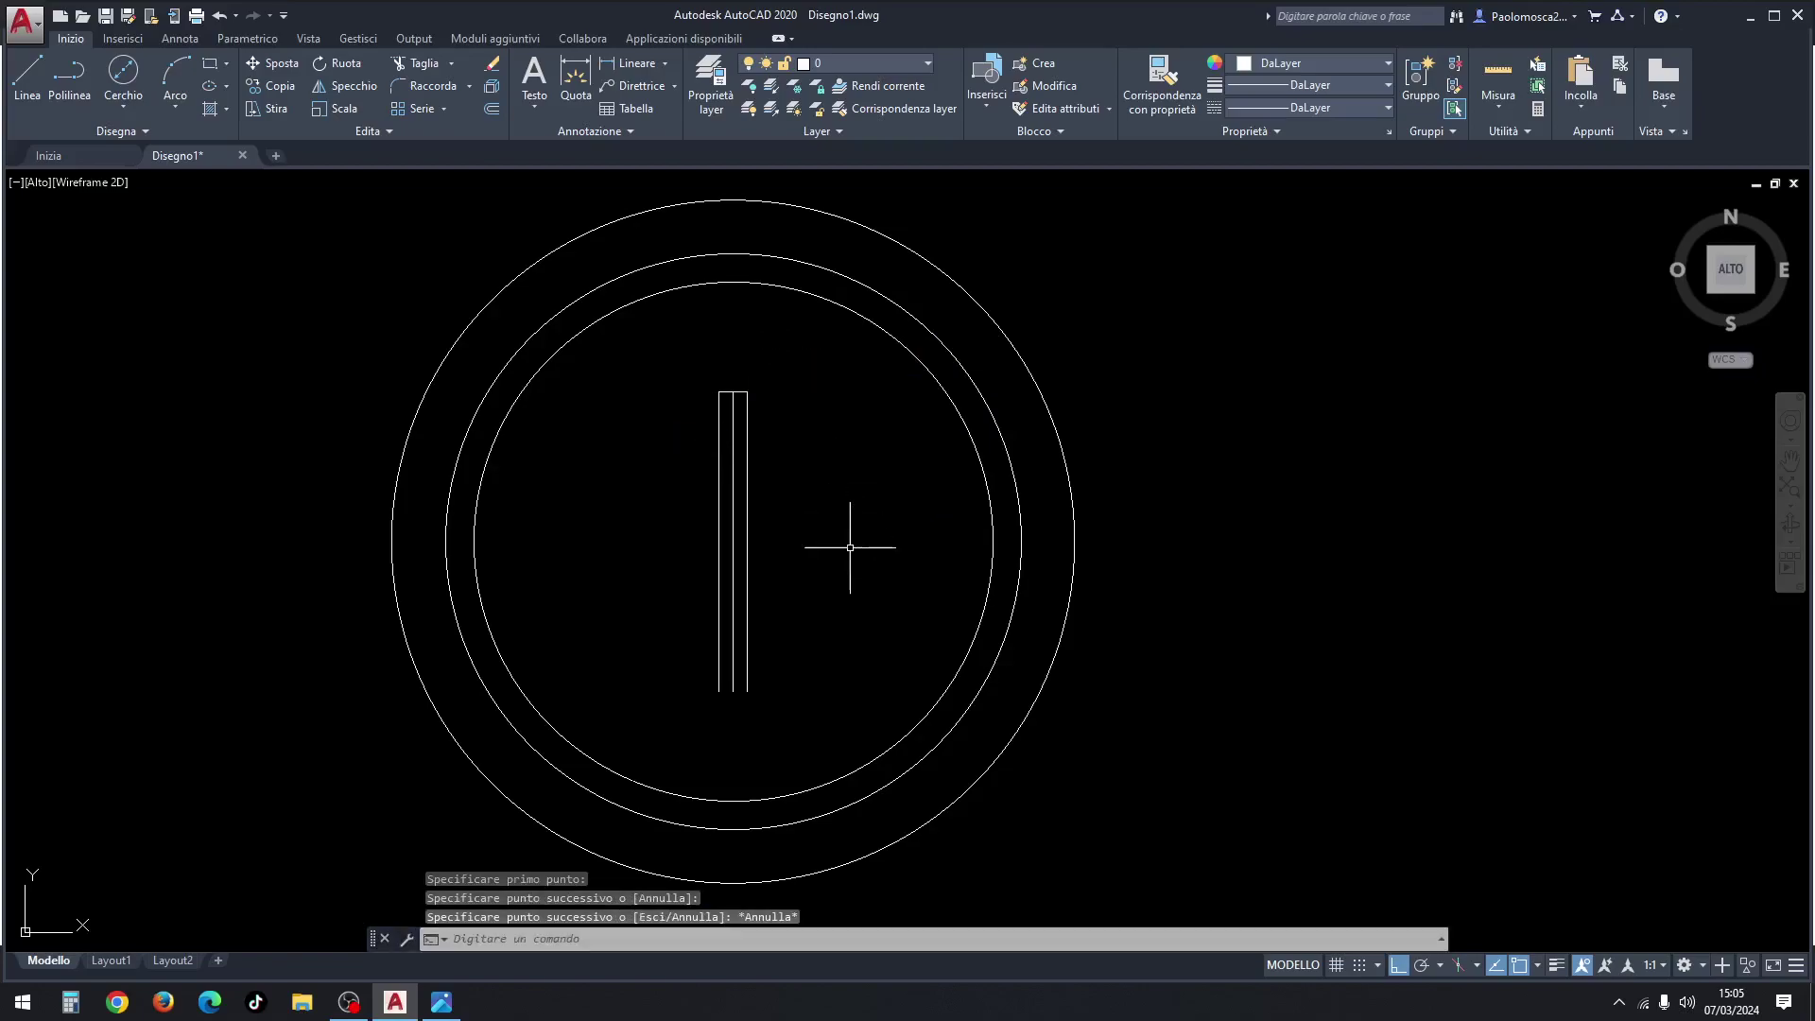
Step: Draw the L's 12 × 3.5 foot at the bottom of the stem
{"action": "left_click", "coordinate": [37, 76]}
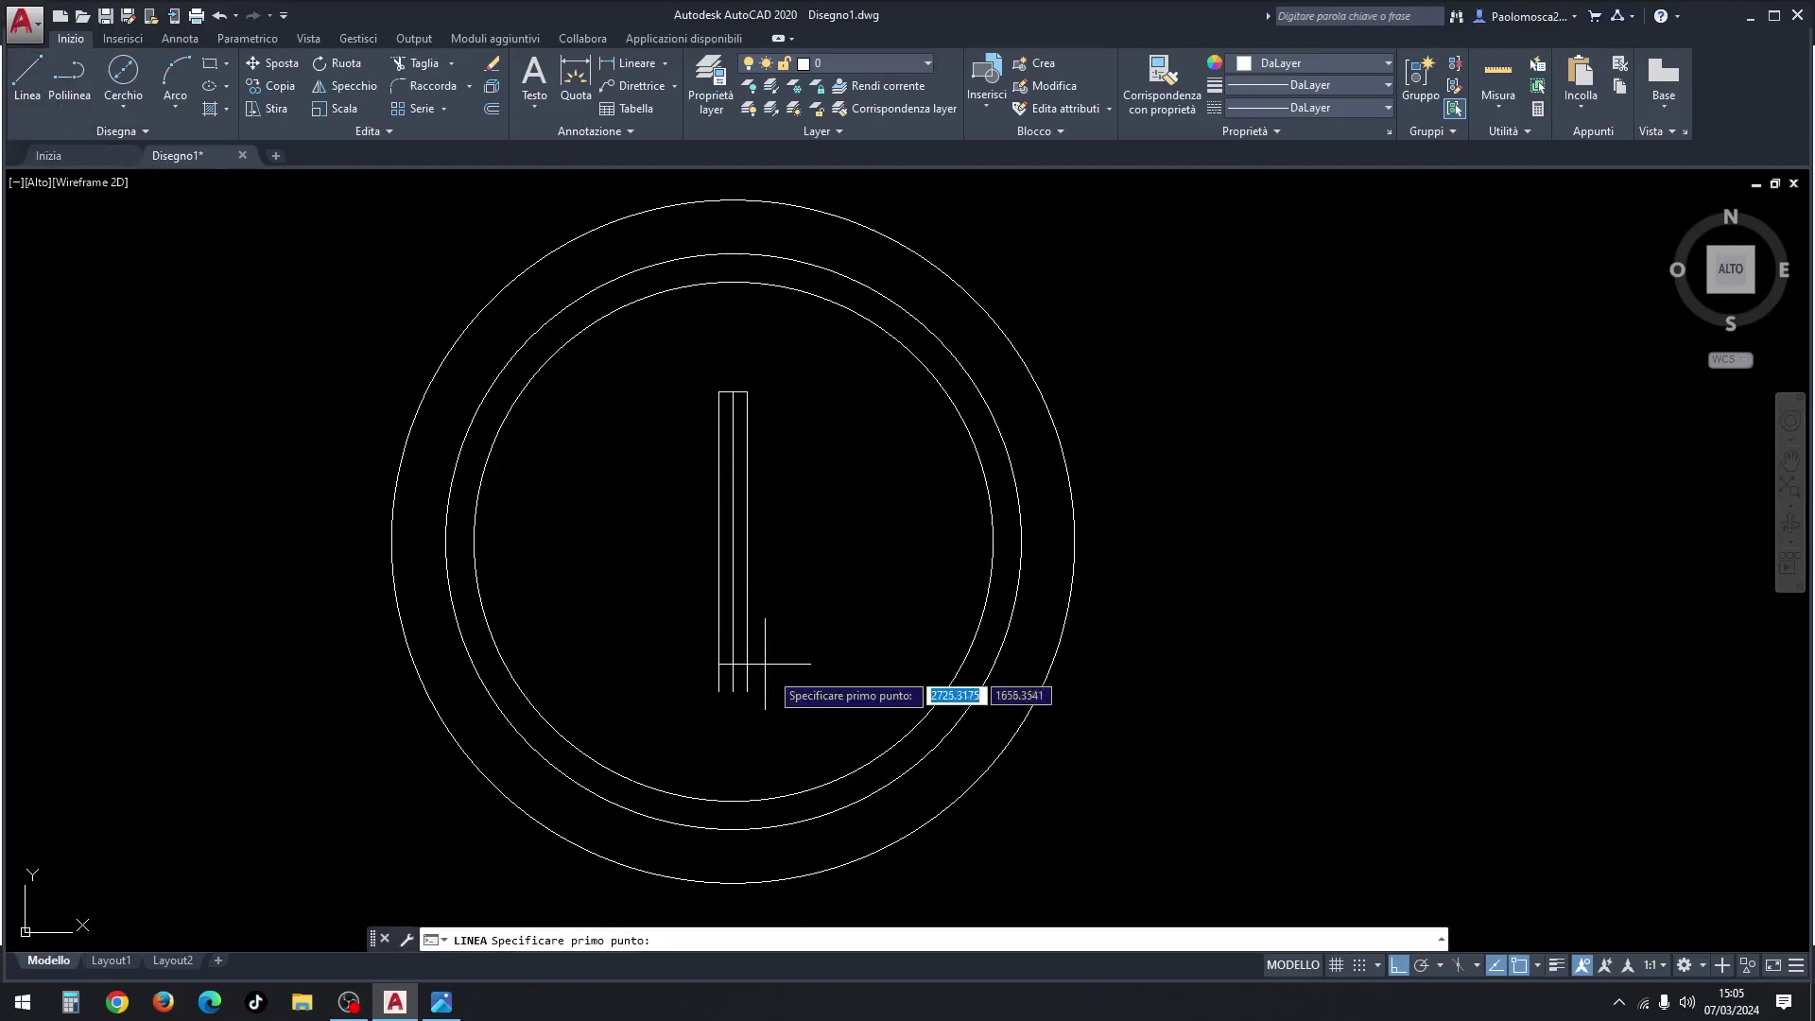
{"action": "left_click", "coordinate": [718, 691]}
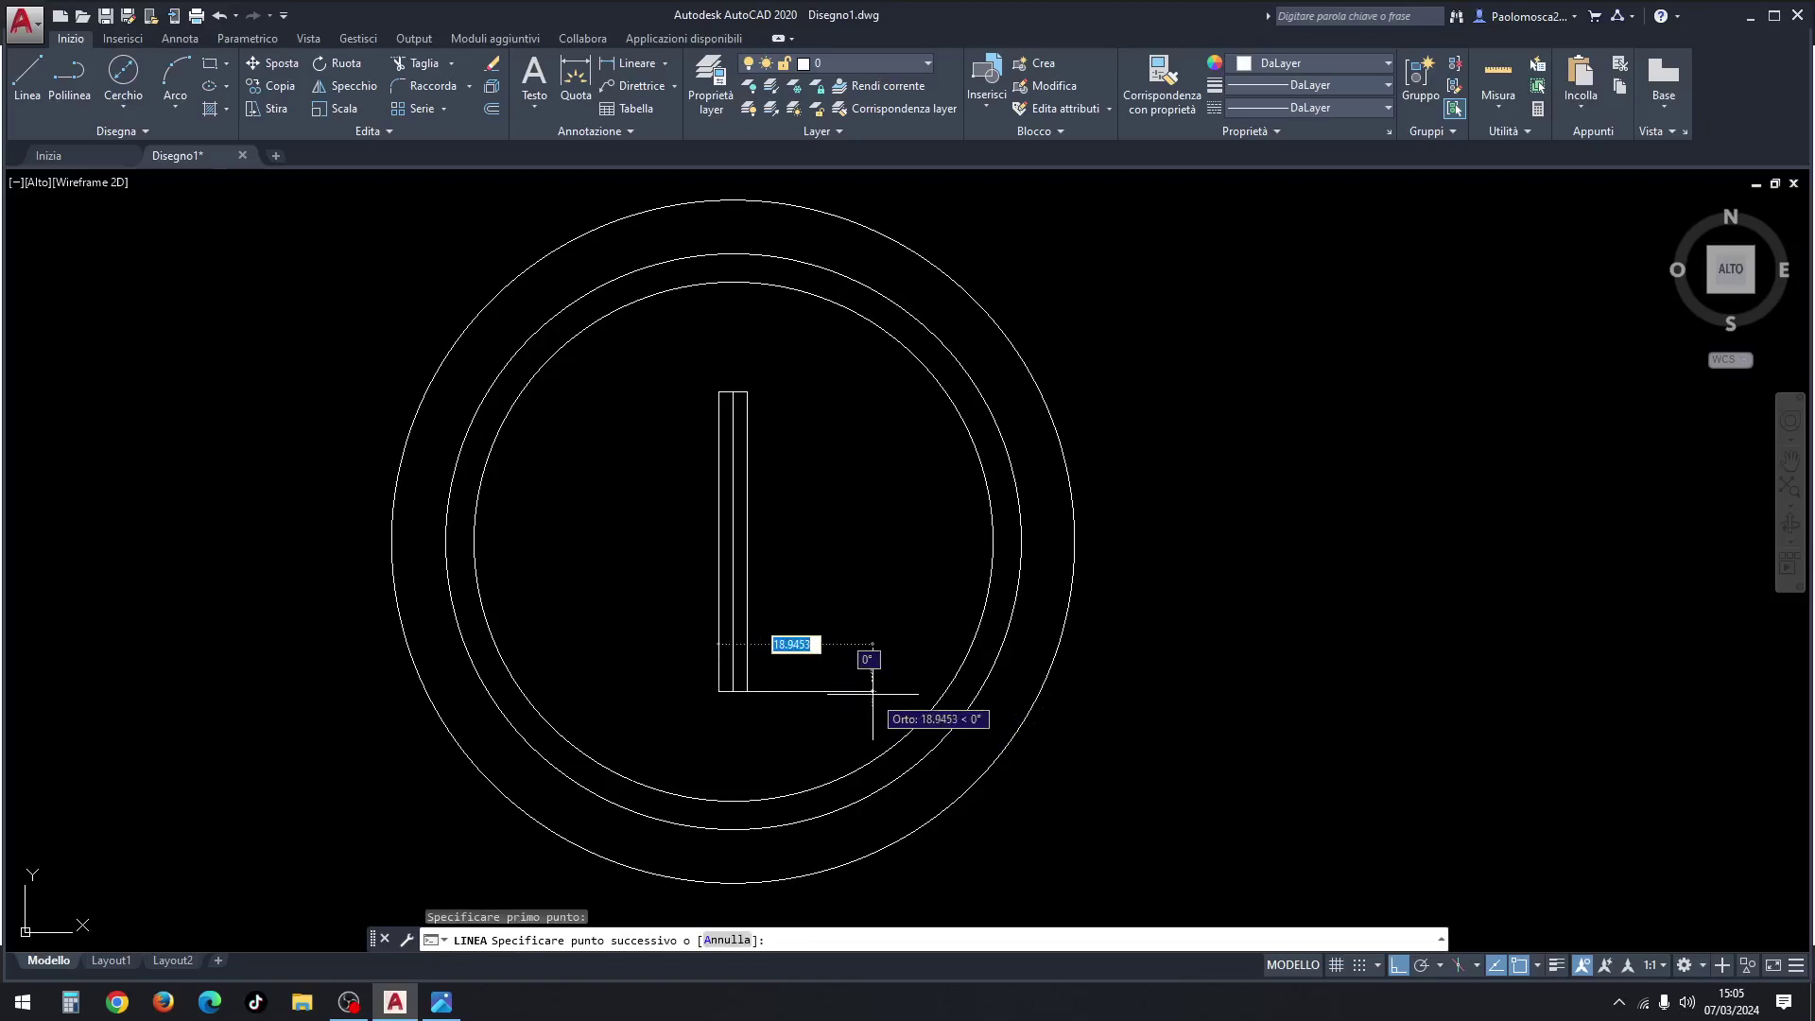
{"action": "type", "text": "12"}
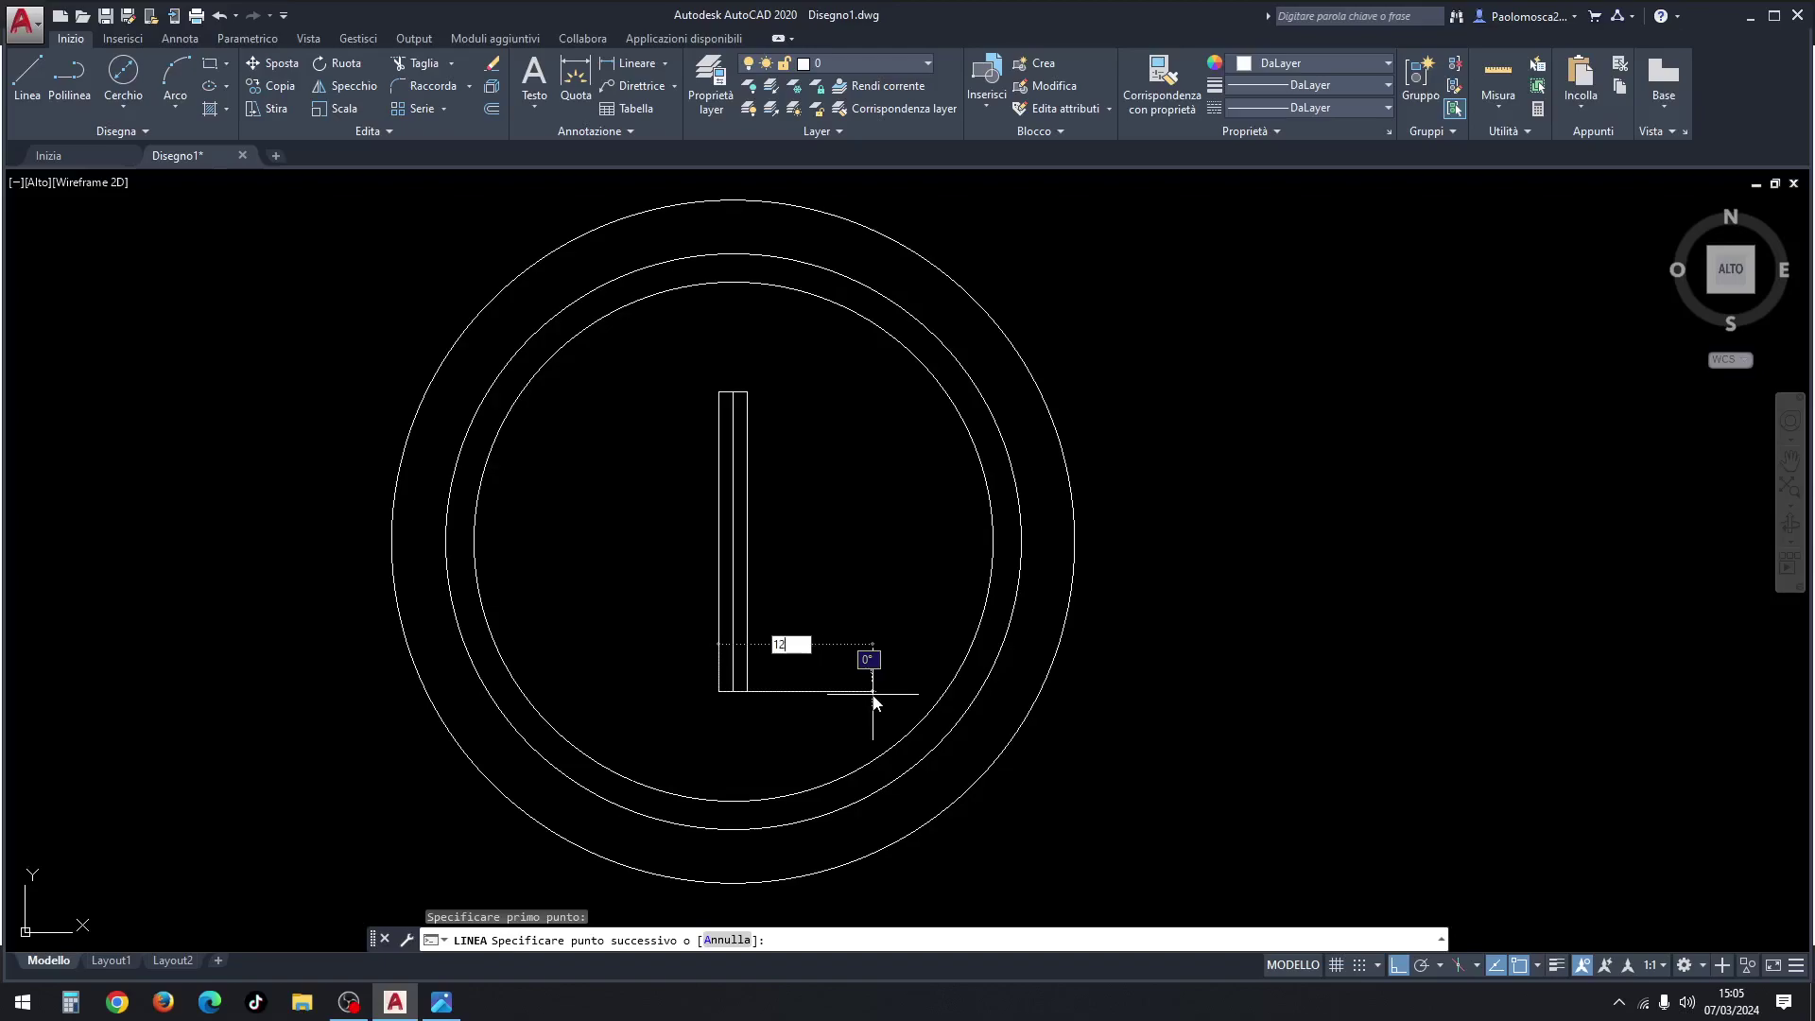
{"action": "key", "text": "Return"}
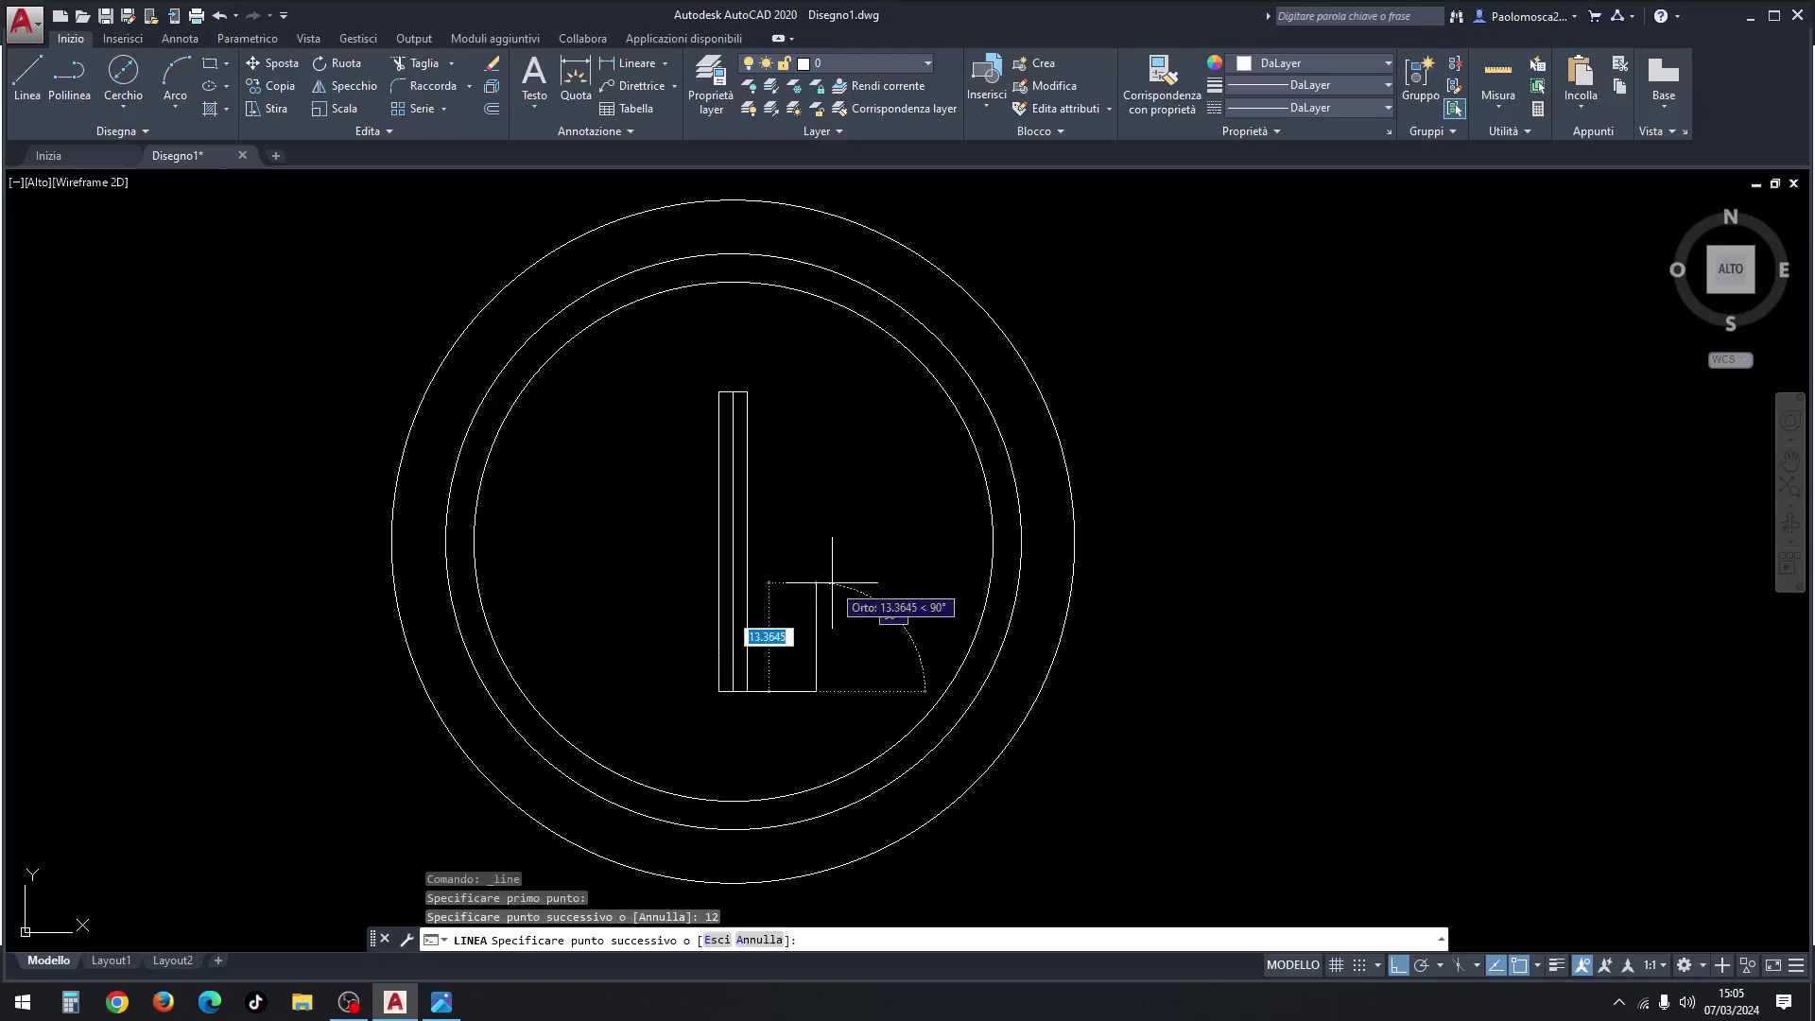
{"action": "type", "text": "3.5"}
{"action": "key", "text": "Return"}
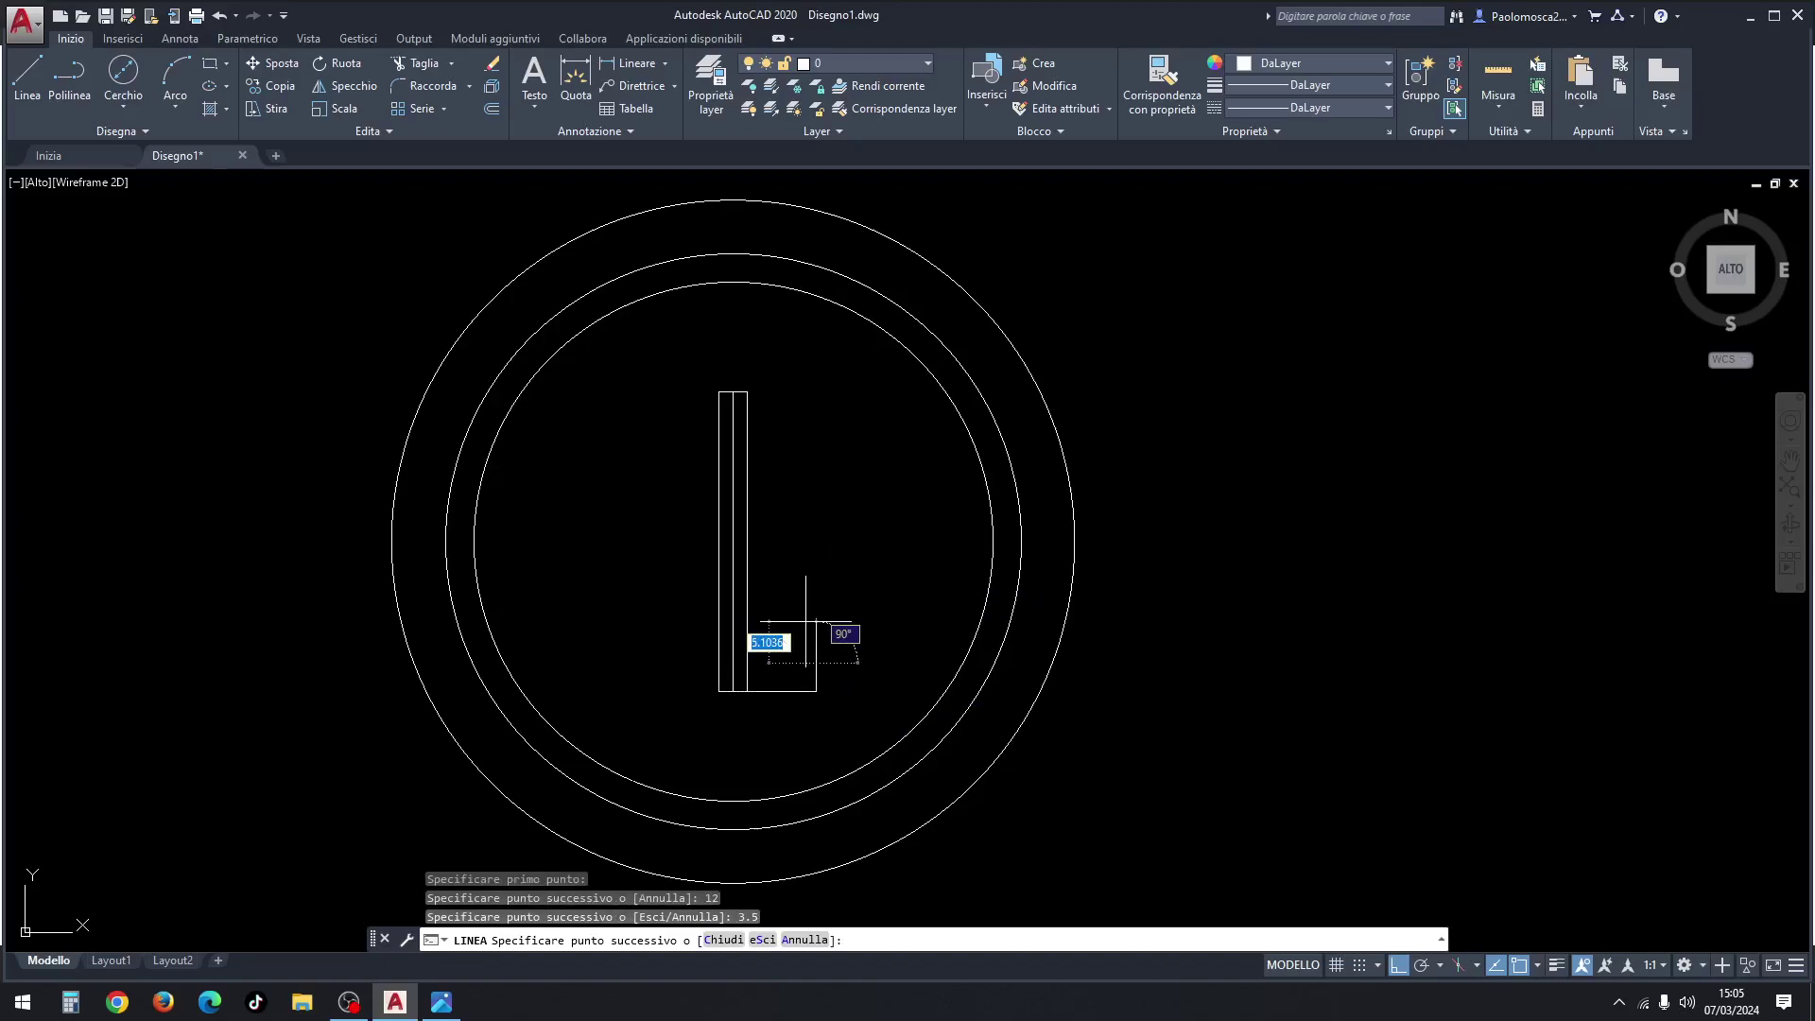
{"action": "left_click", "coordinate": [747, 664]}
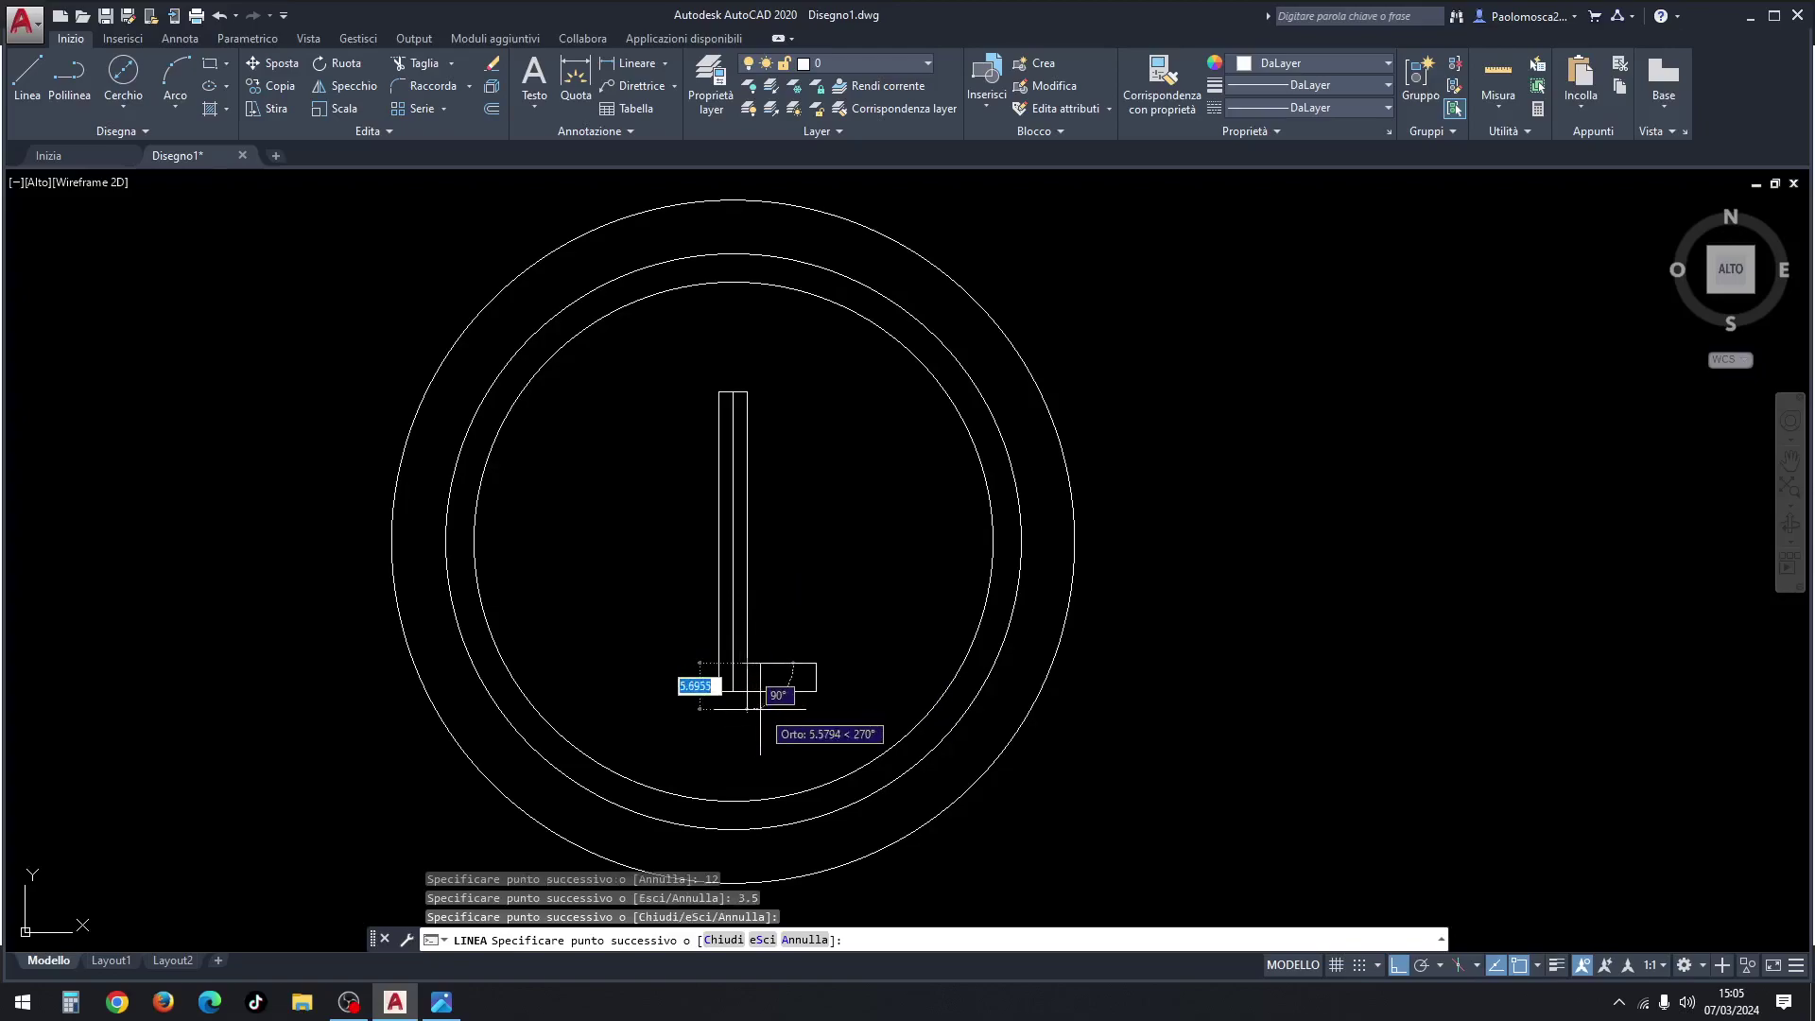
{"action": "key", "text": "Escape"}
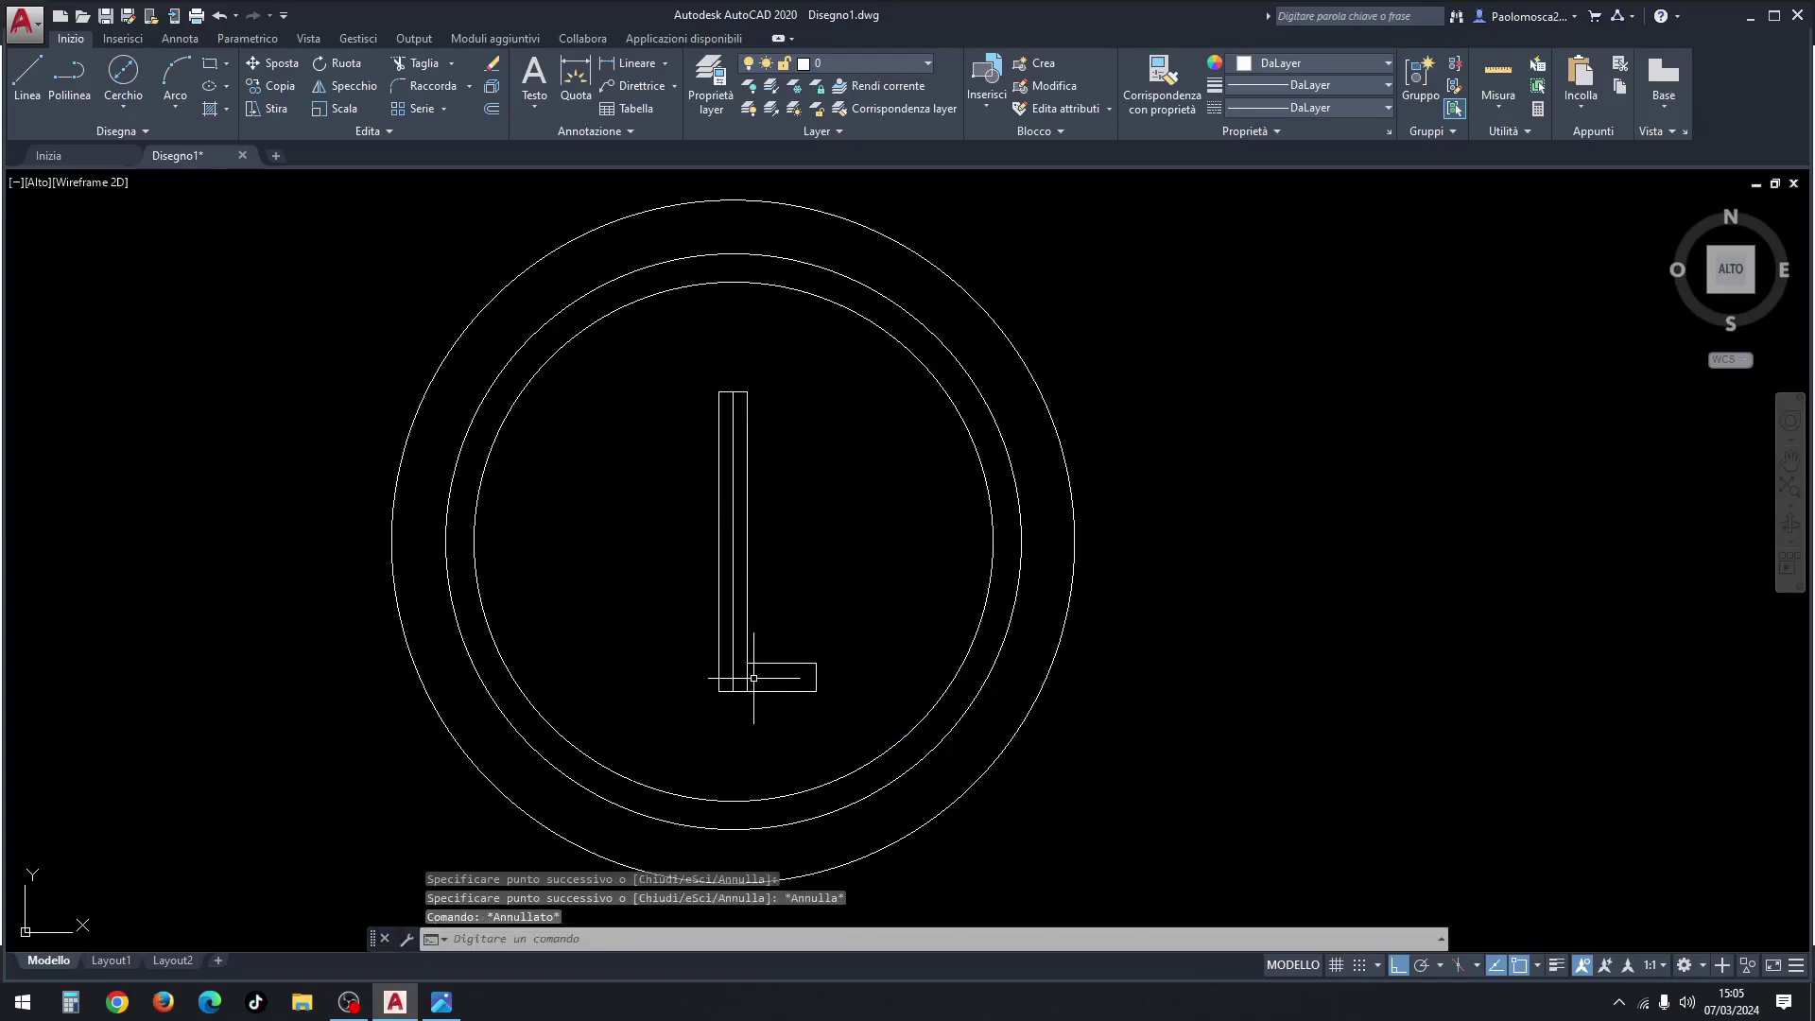
{"action": "left_click", "coordinate": [441, 1002]}
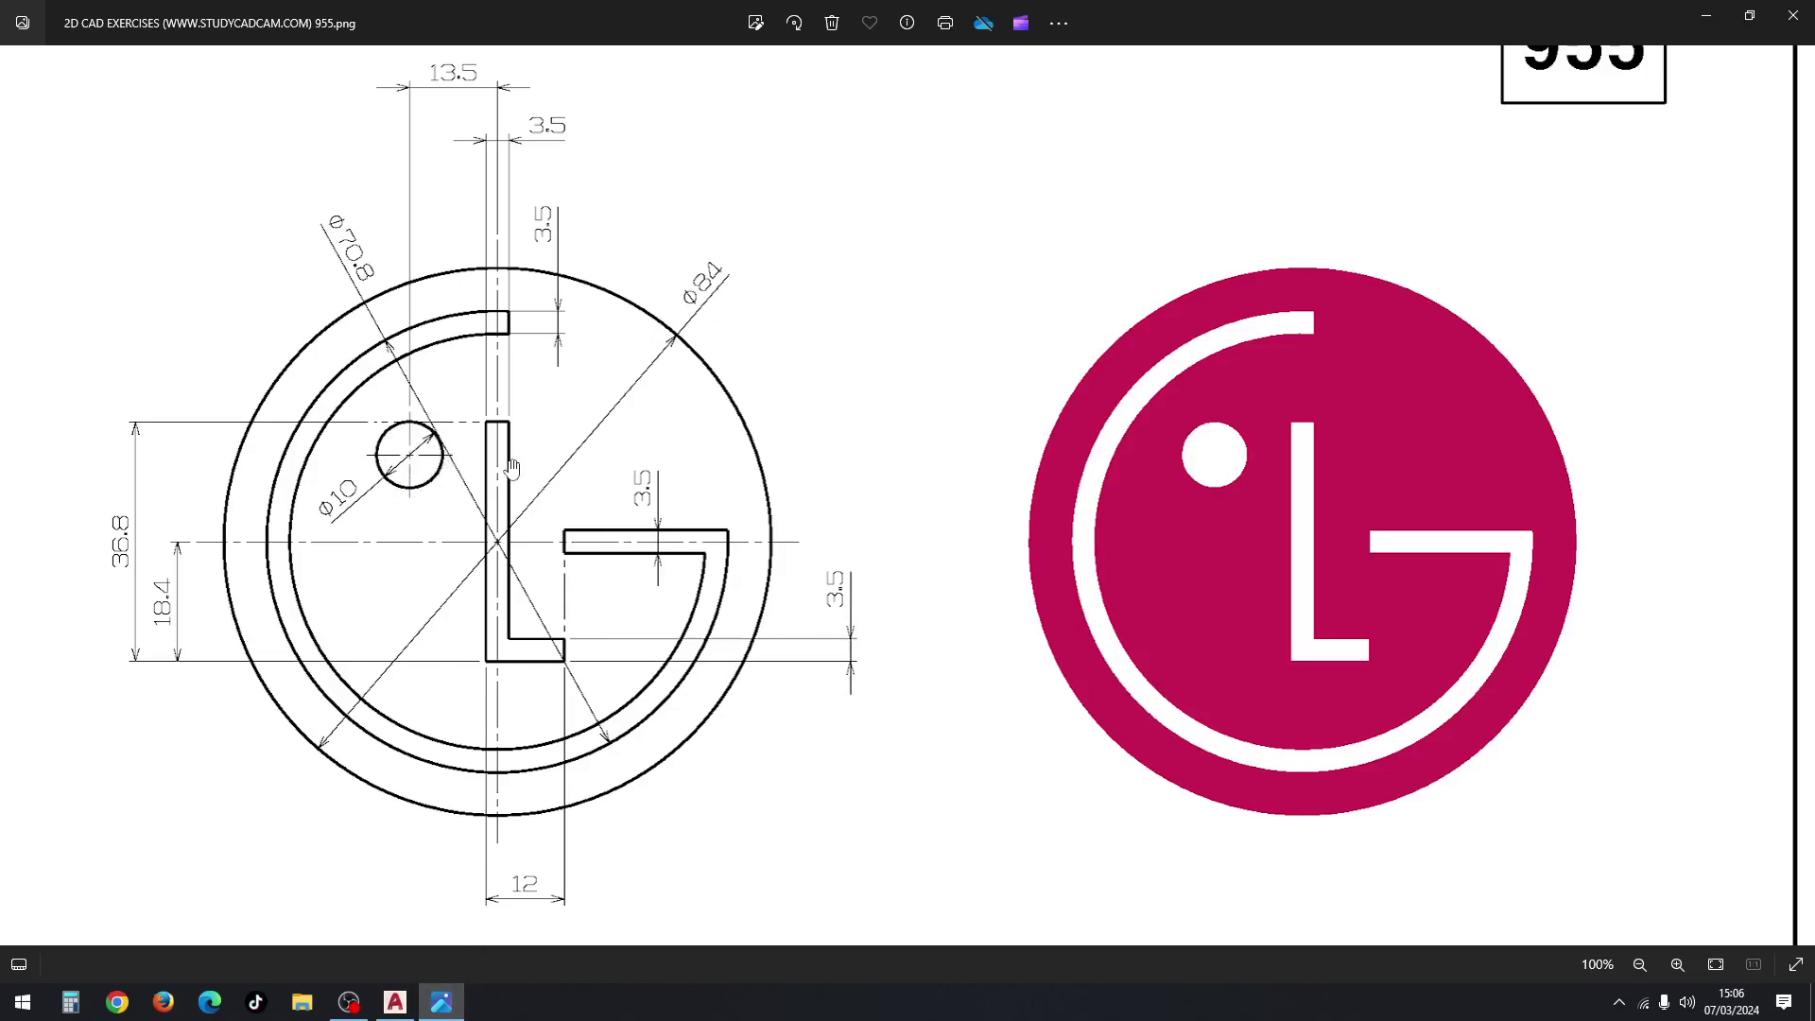
Step: Draw guide lines 13.5 left and 10 down from the L's top-left corner
{"action": "left_click", "coordinate": [395, 1002]}
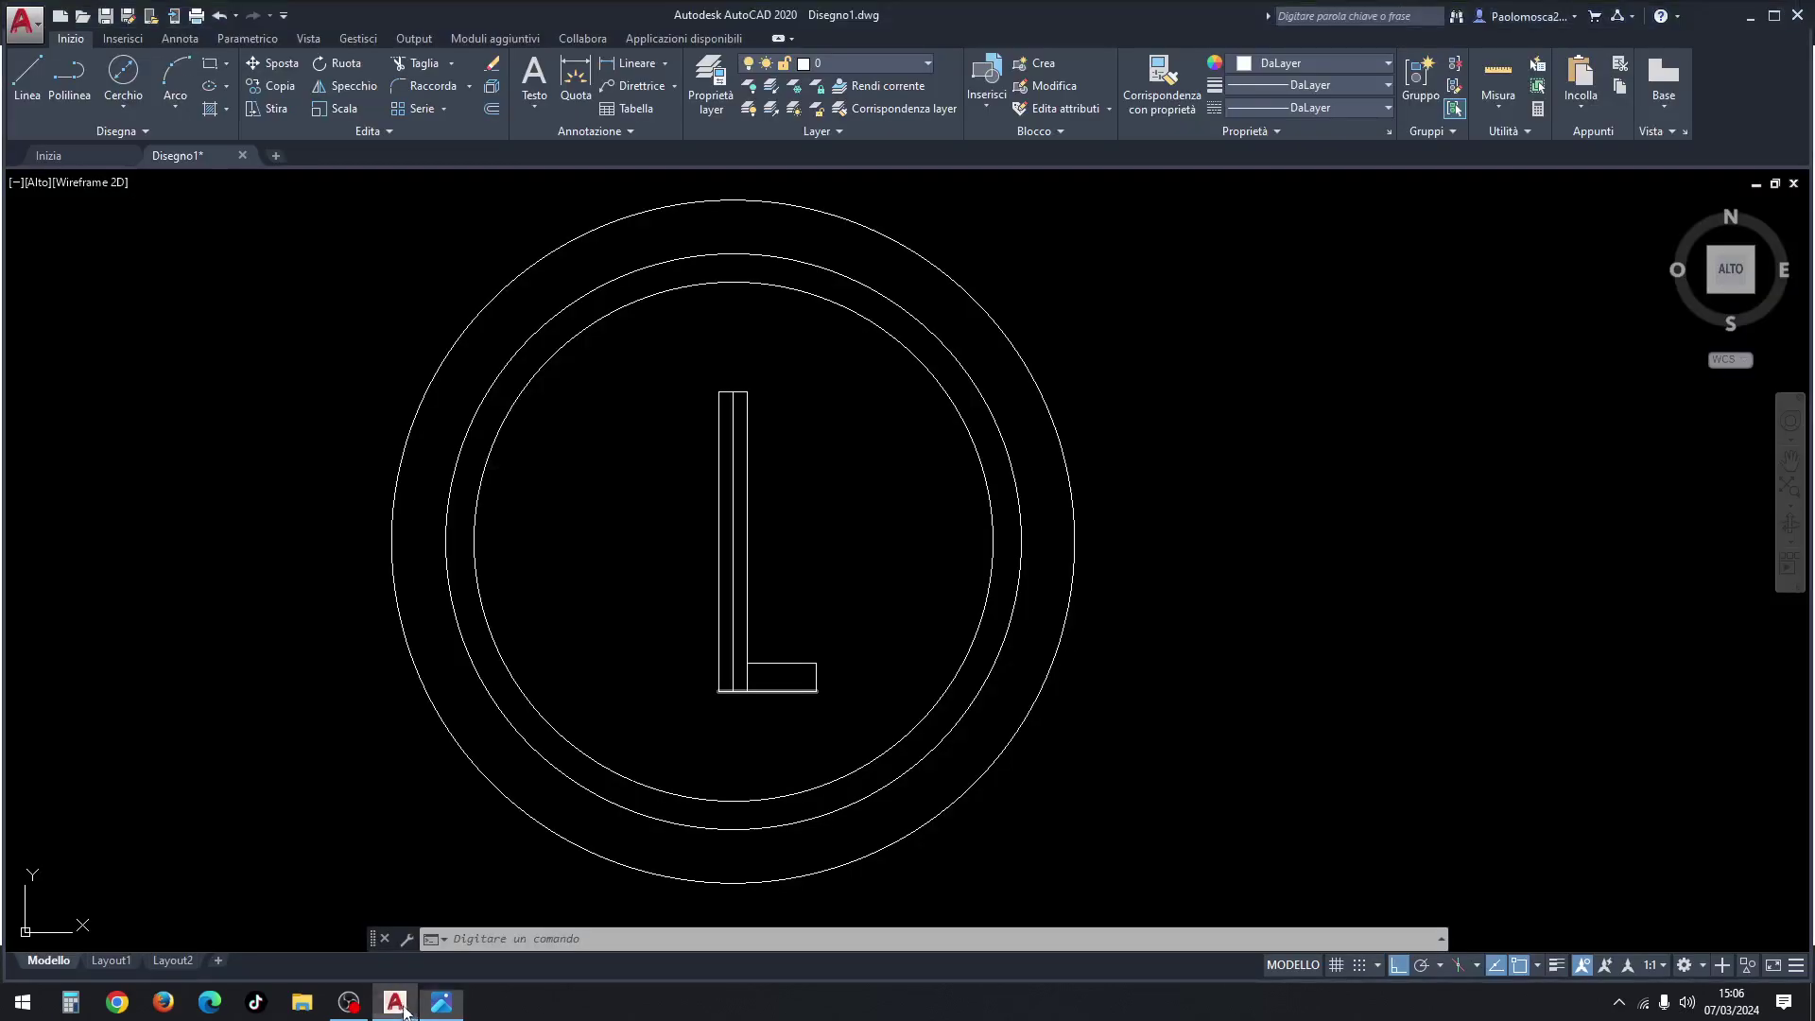
{"action": "left_click", "coordinate": [27, 81]}
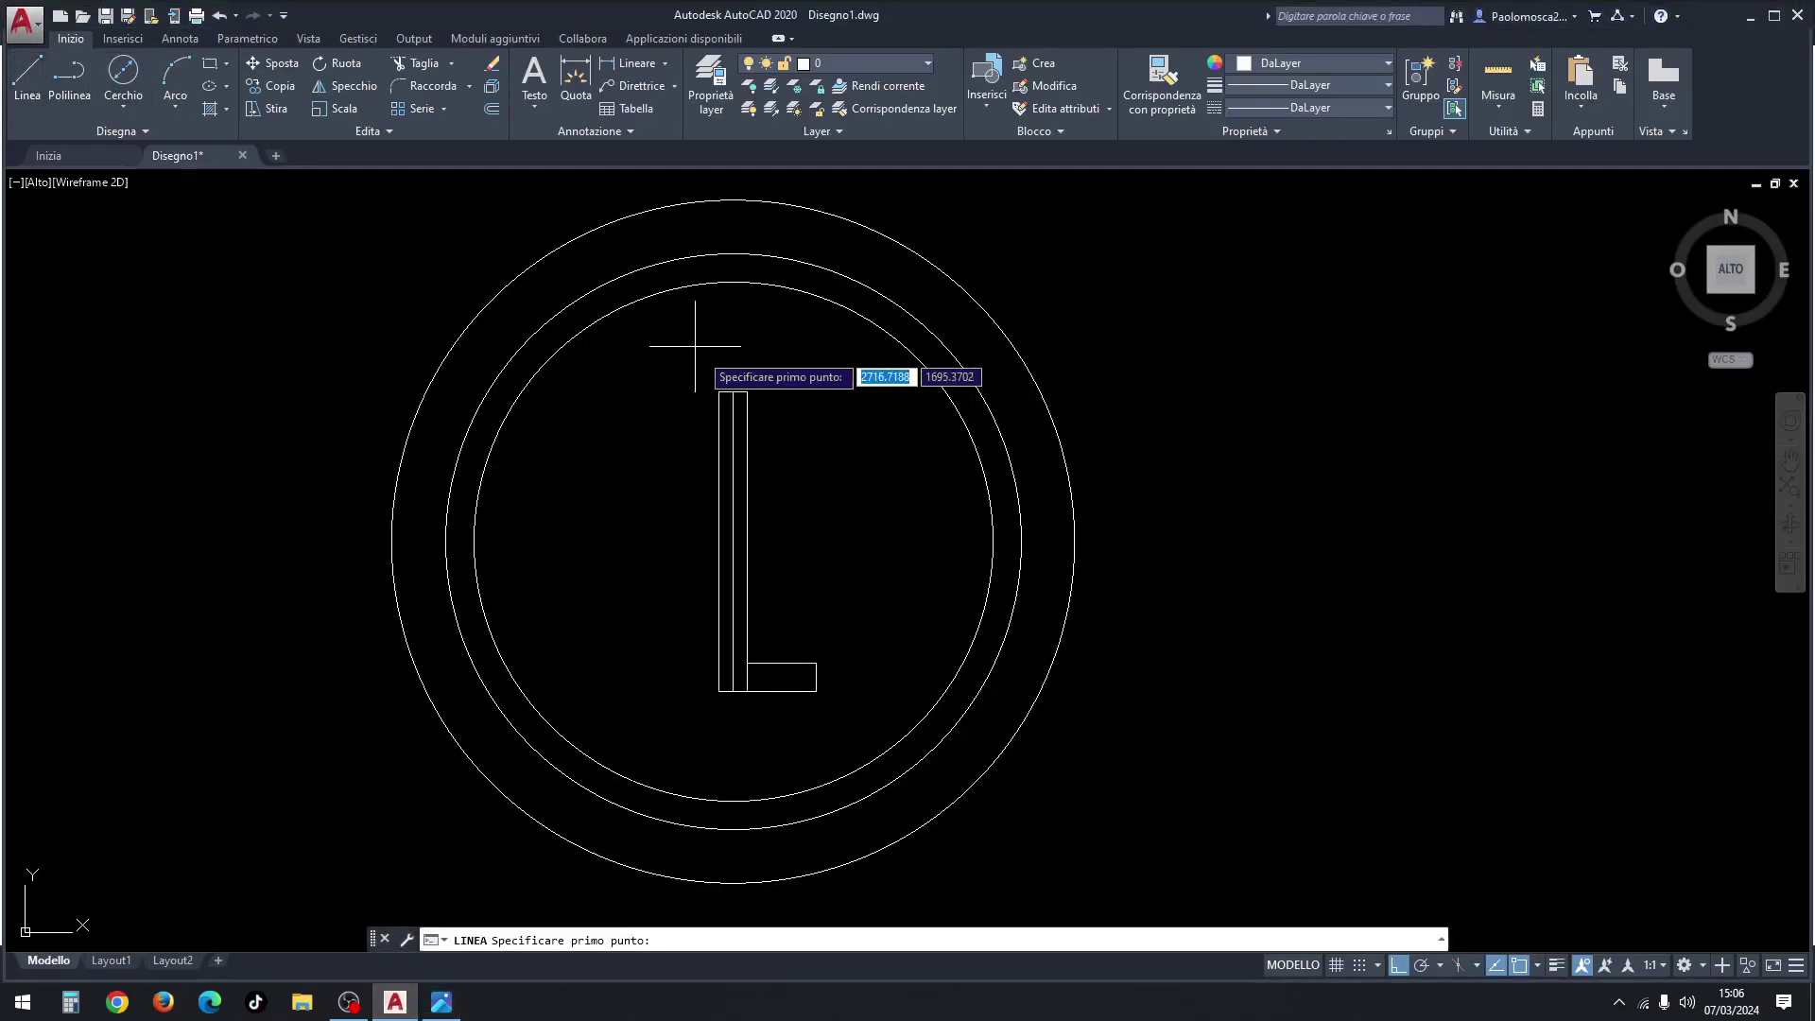
{"action": "left_click", "coordinate": [718, 391]}
{"action": "type", "text": "13.5"}
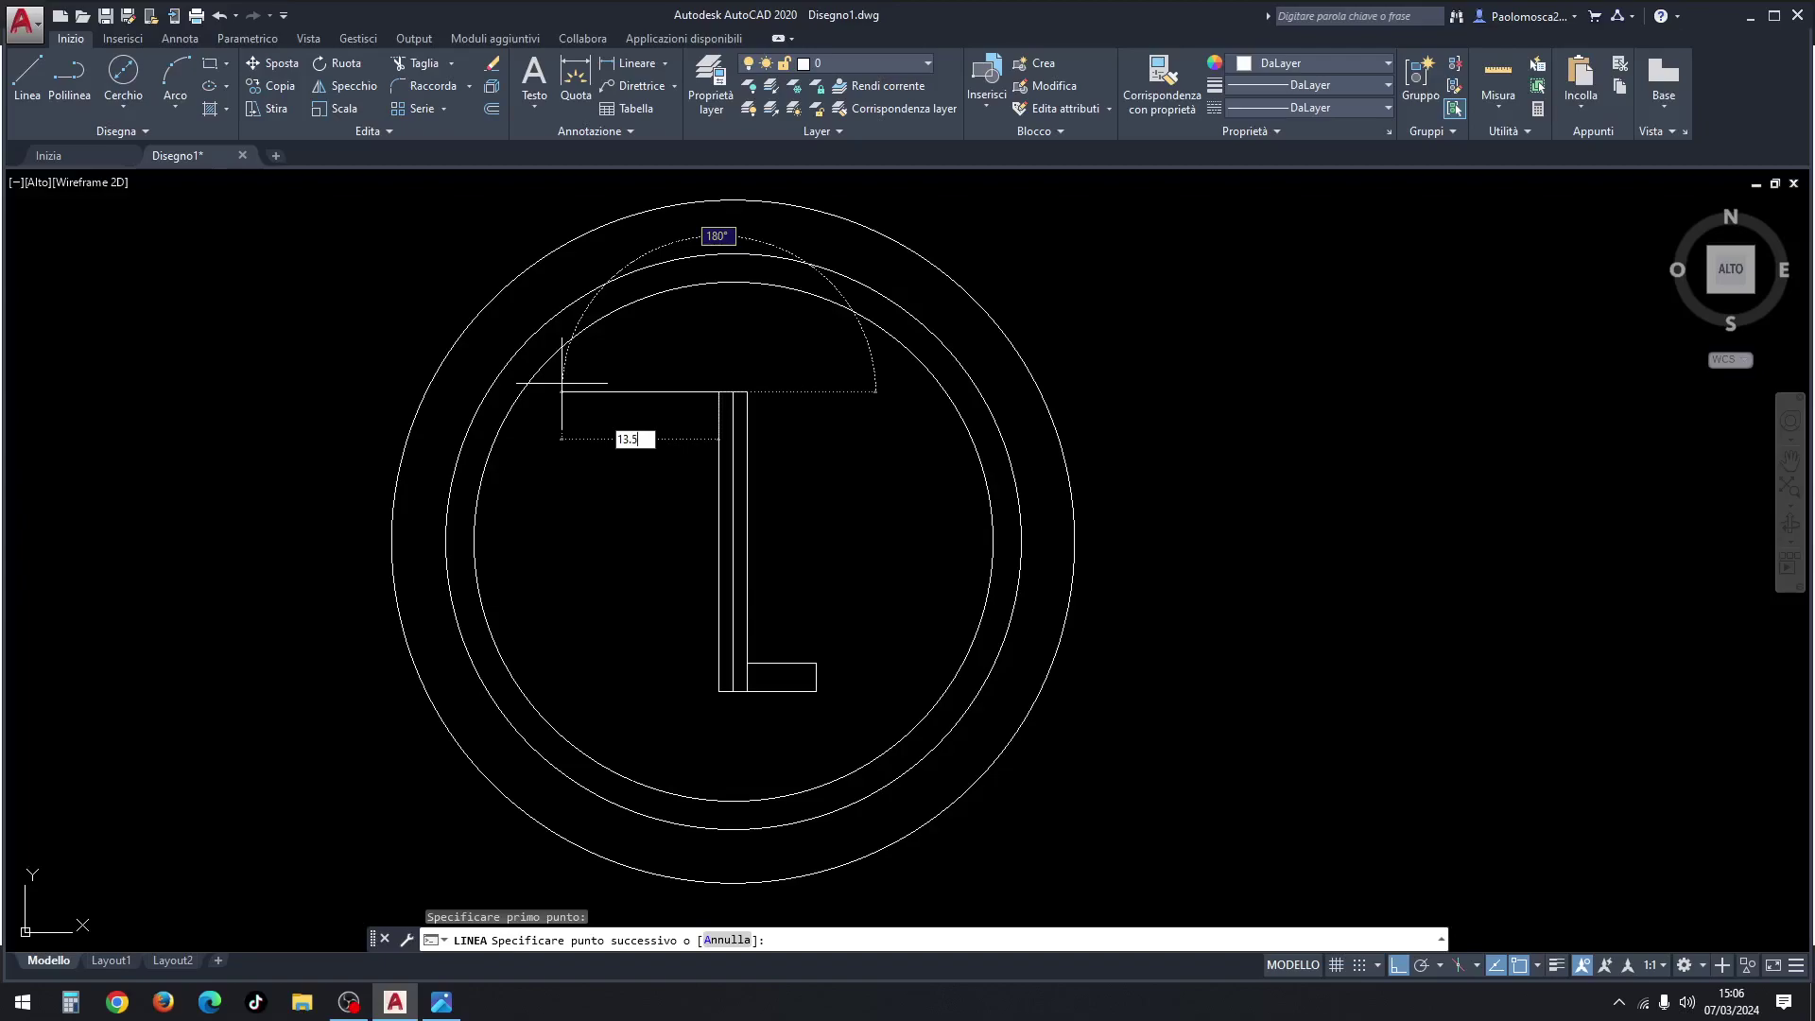
{"action": "key", "text": "Return"}
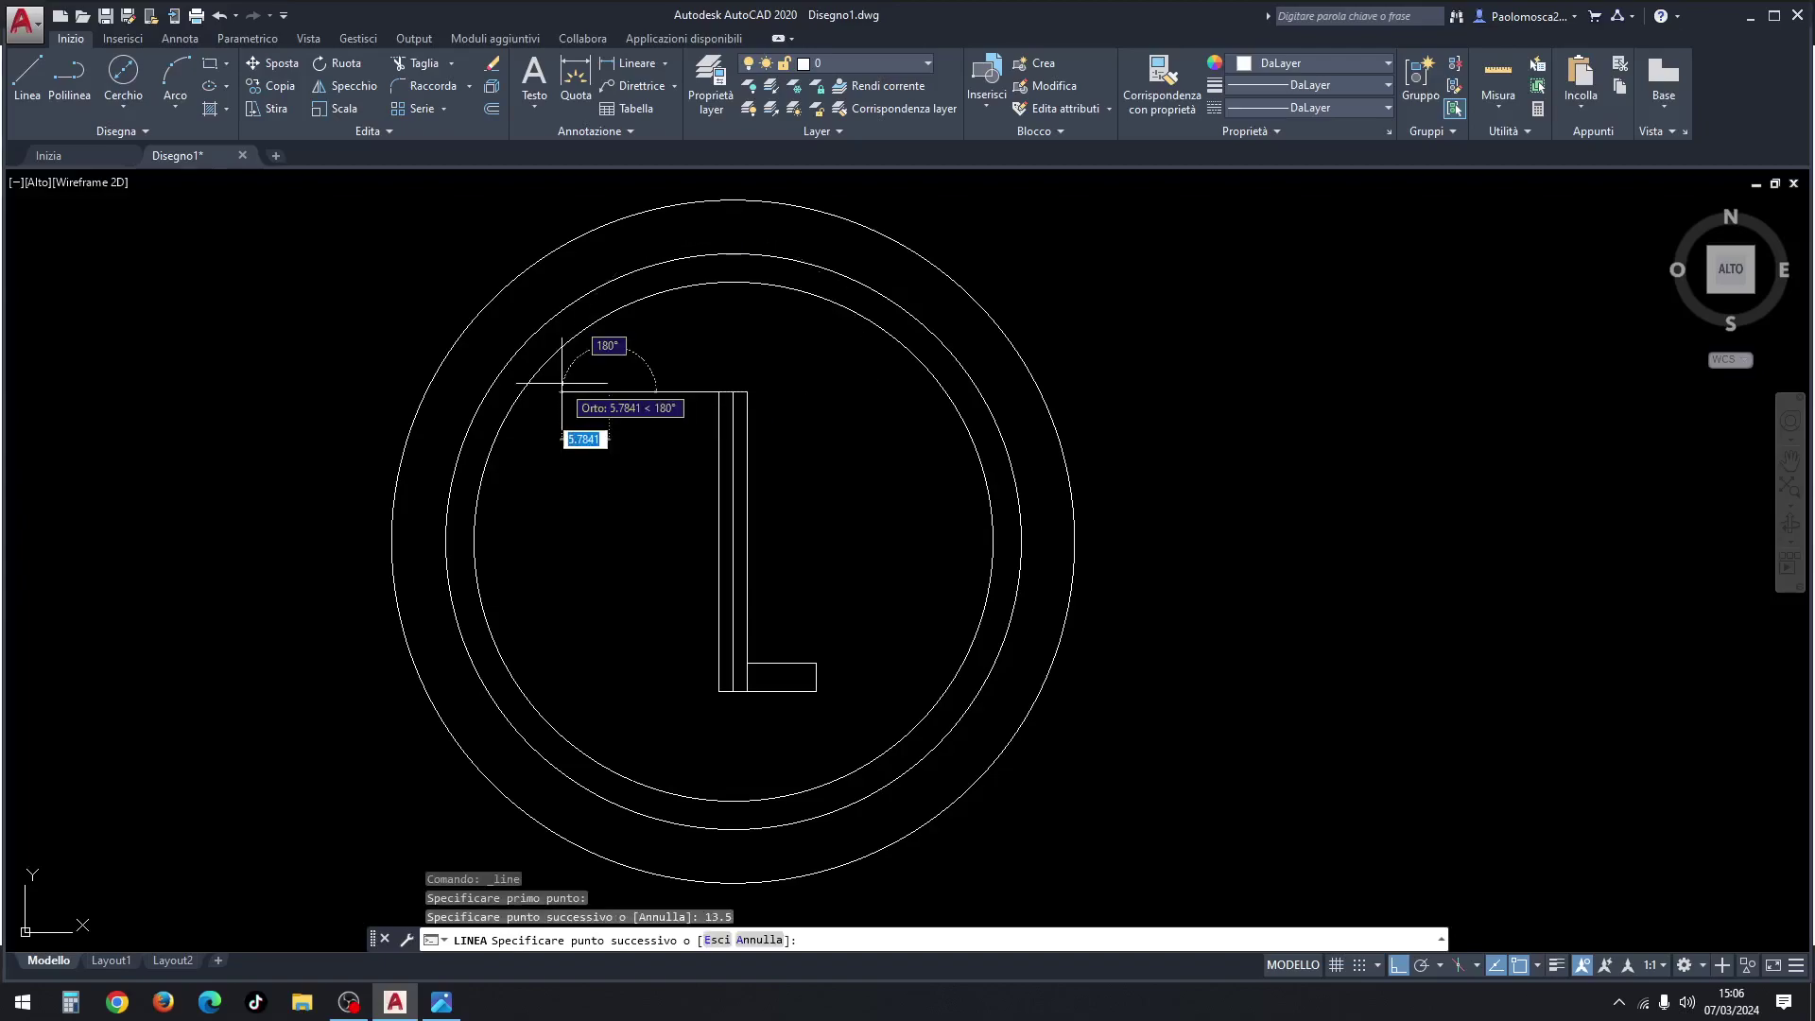
{"action": "type", "text": "10"}
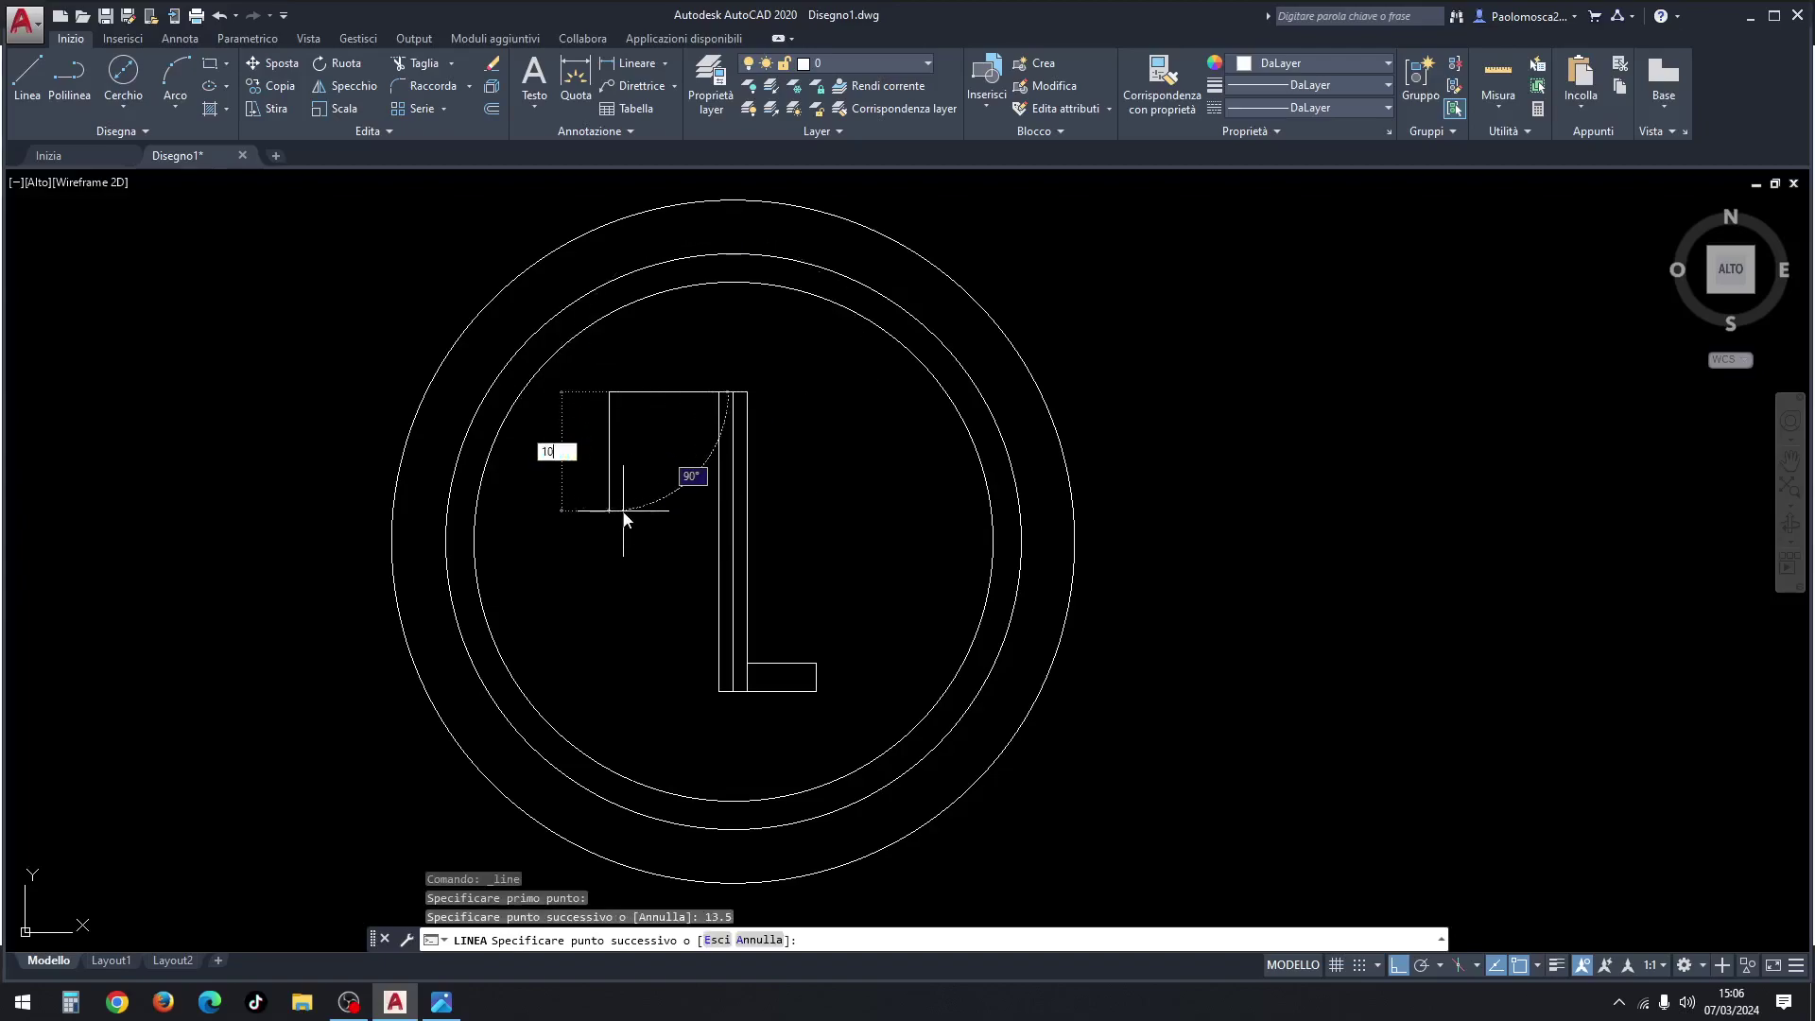
{"action": "key", "text": "Return"}
{"action": "key", "text": "Escape"}
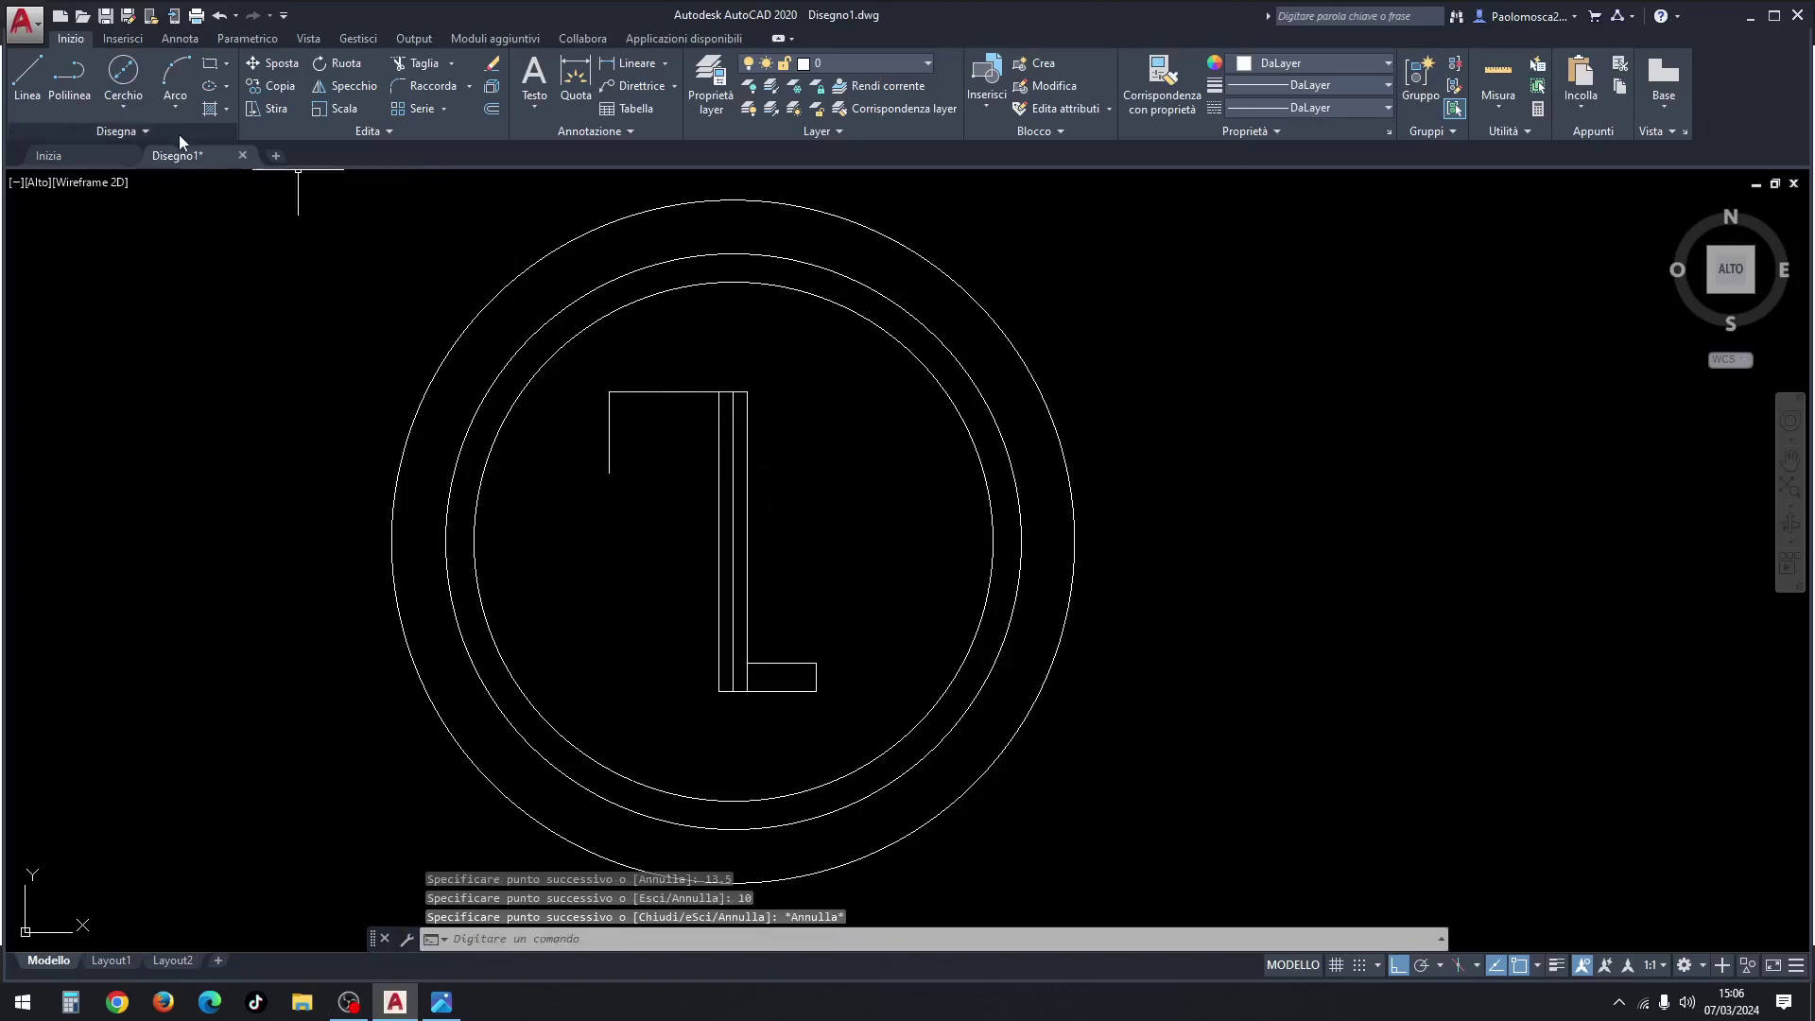
Step: Draw the Ø10 eye circle with 2 Points along the 10-unit guide
{"action": "left_click", "coordinate": [139, 115]}
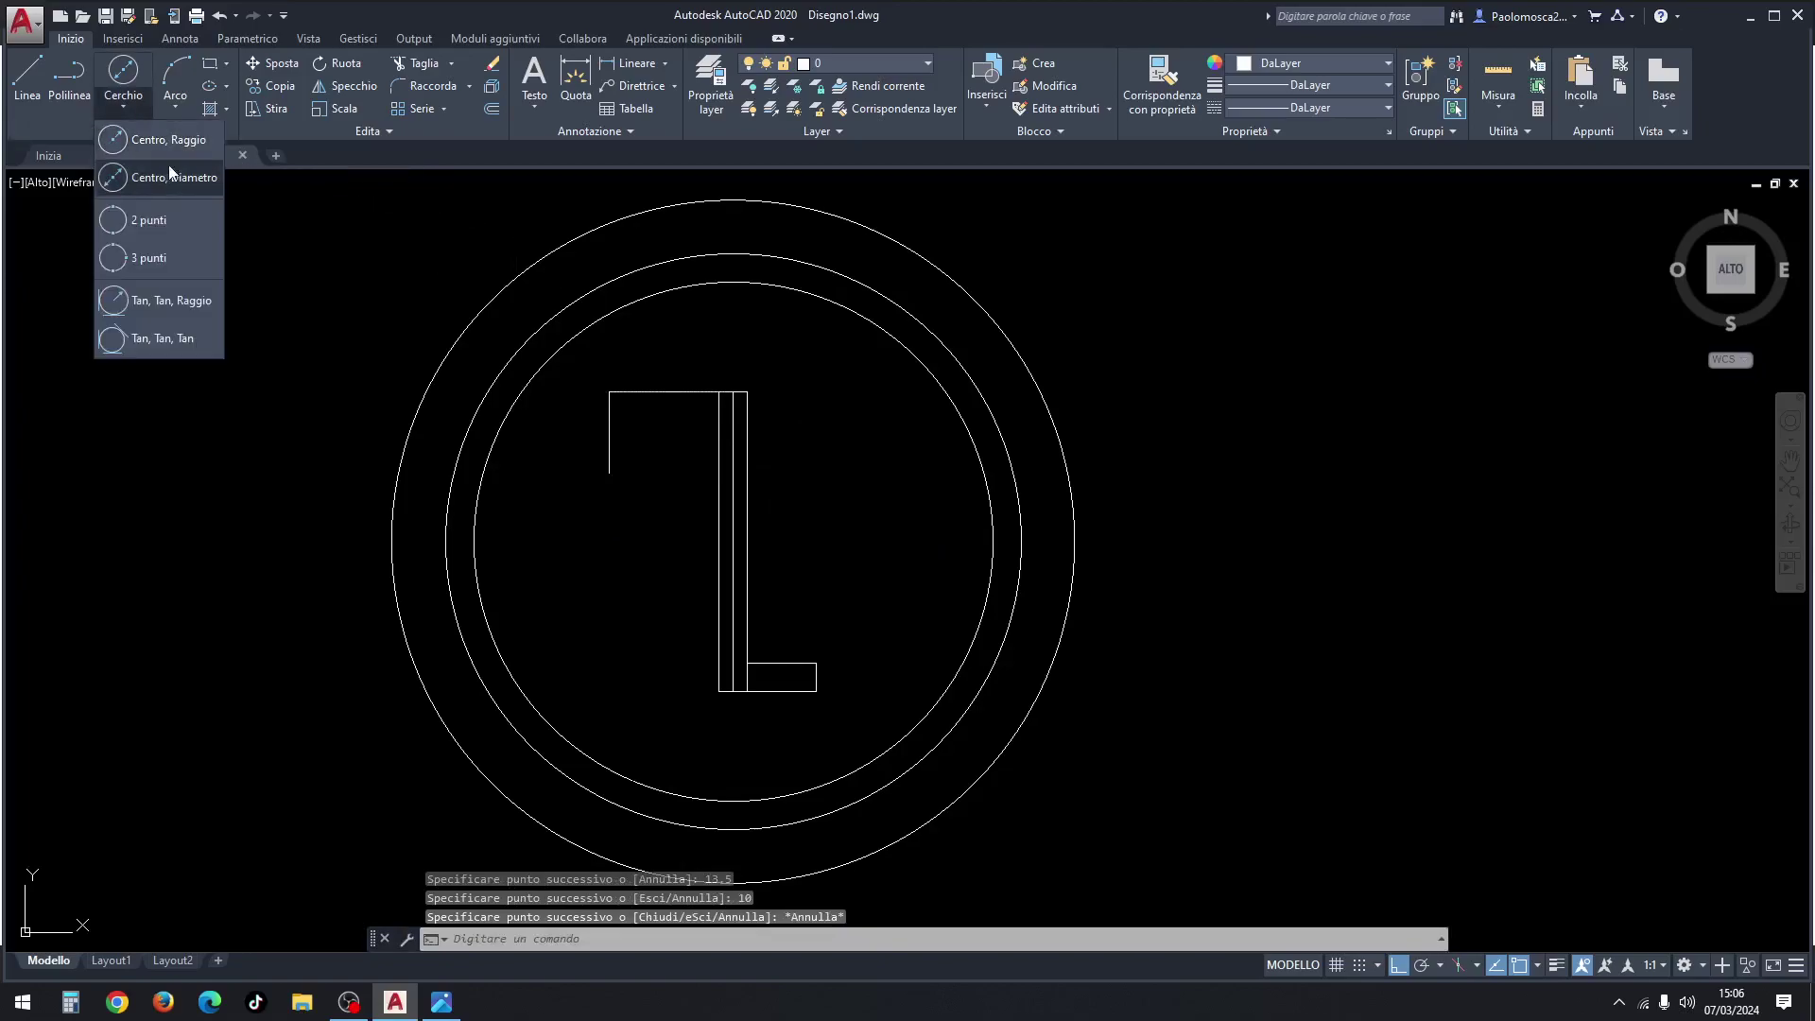
{"action": "left_click", "coordinate": [169, 219]}
{"action": "left_click", "coordinate": [609, 391]}
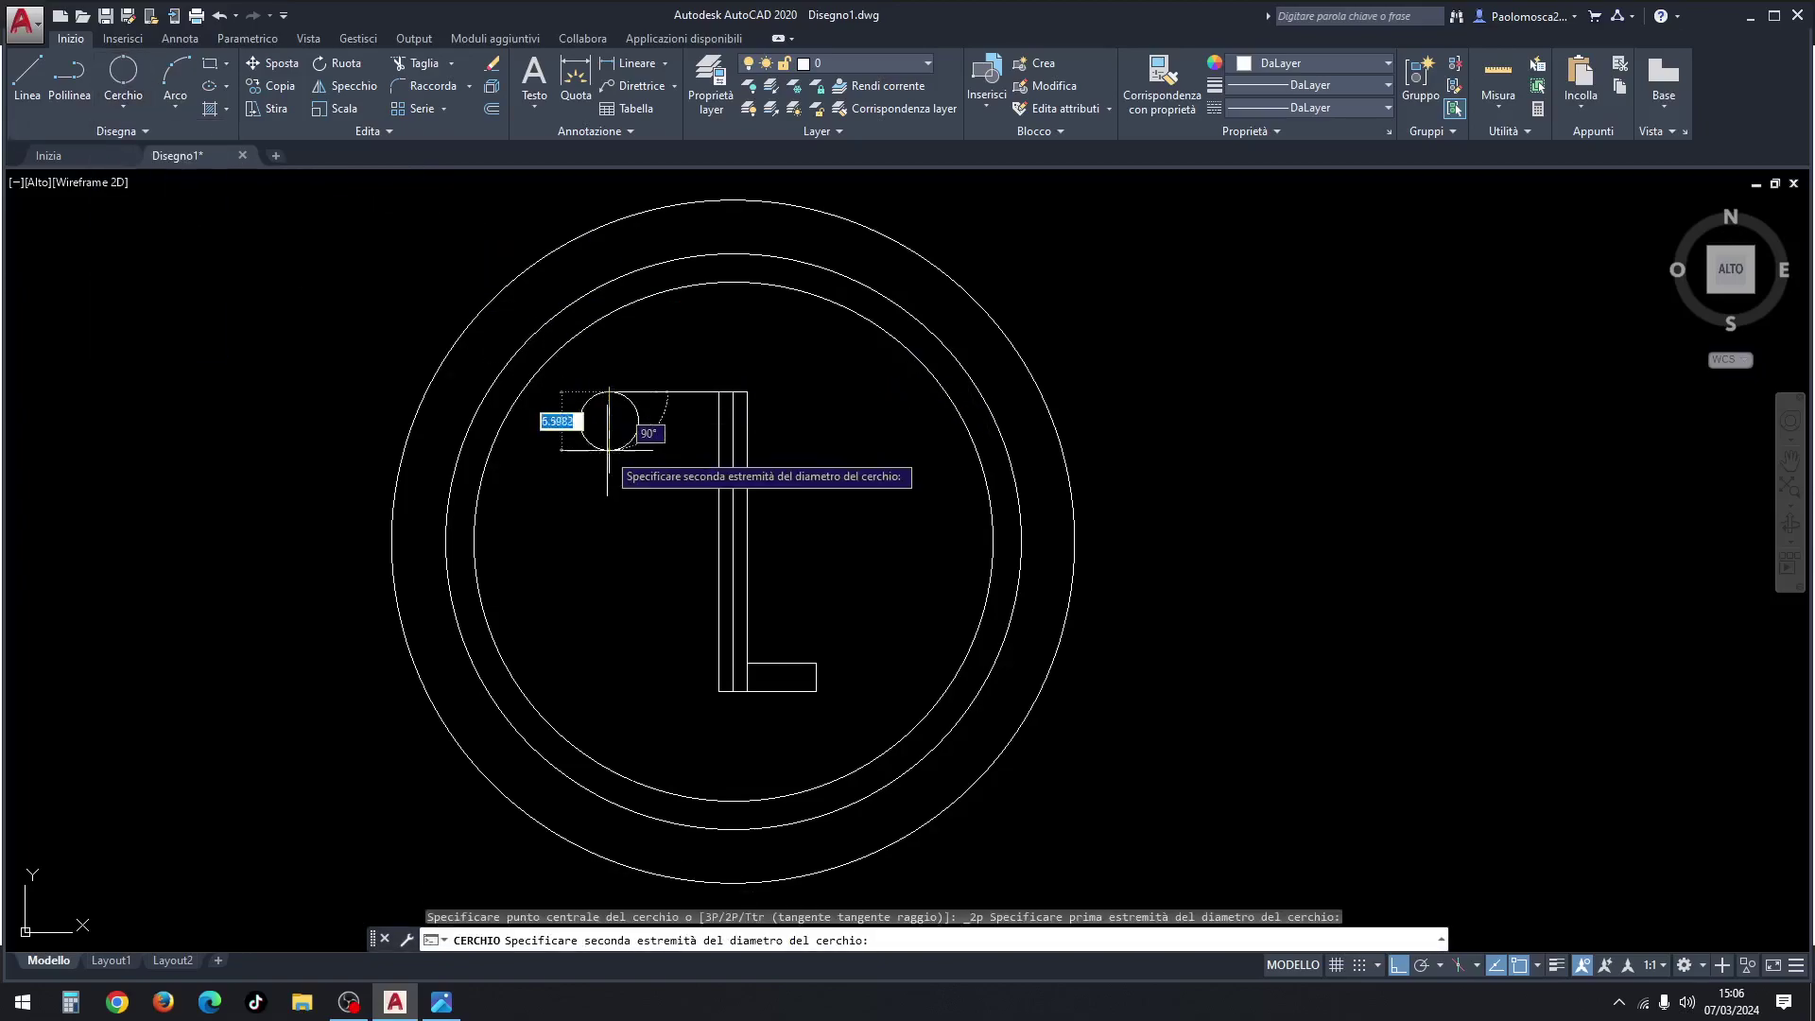
{"action": "left_click", "coordinate": [609, 472]}
{"action": "key", "text": "Escape"}
{"action": "key", "text": "Escape"}
{"action": "key", "text": "Escape"}
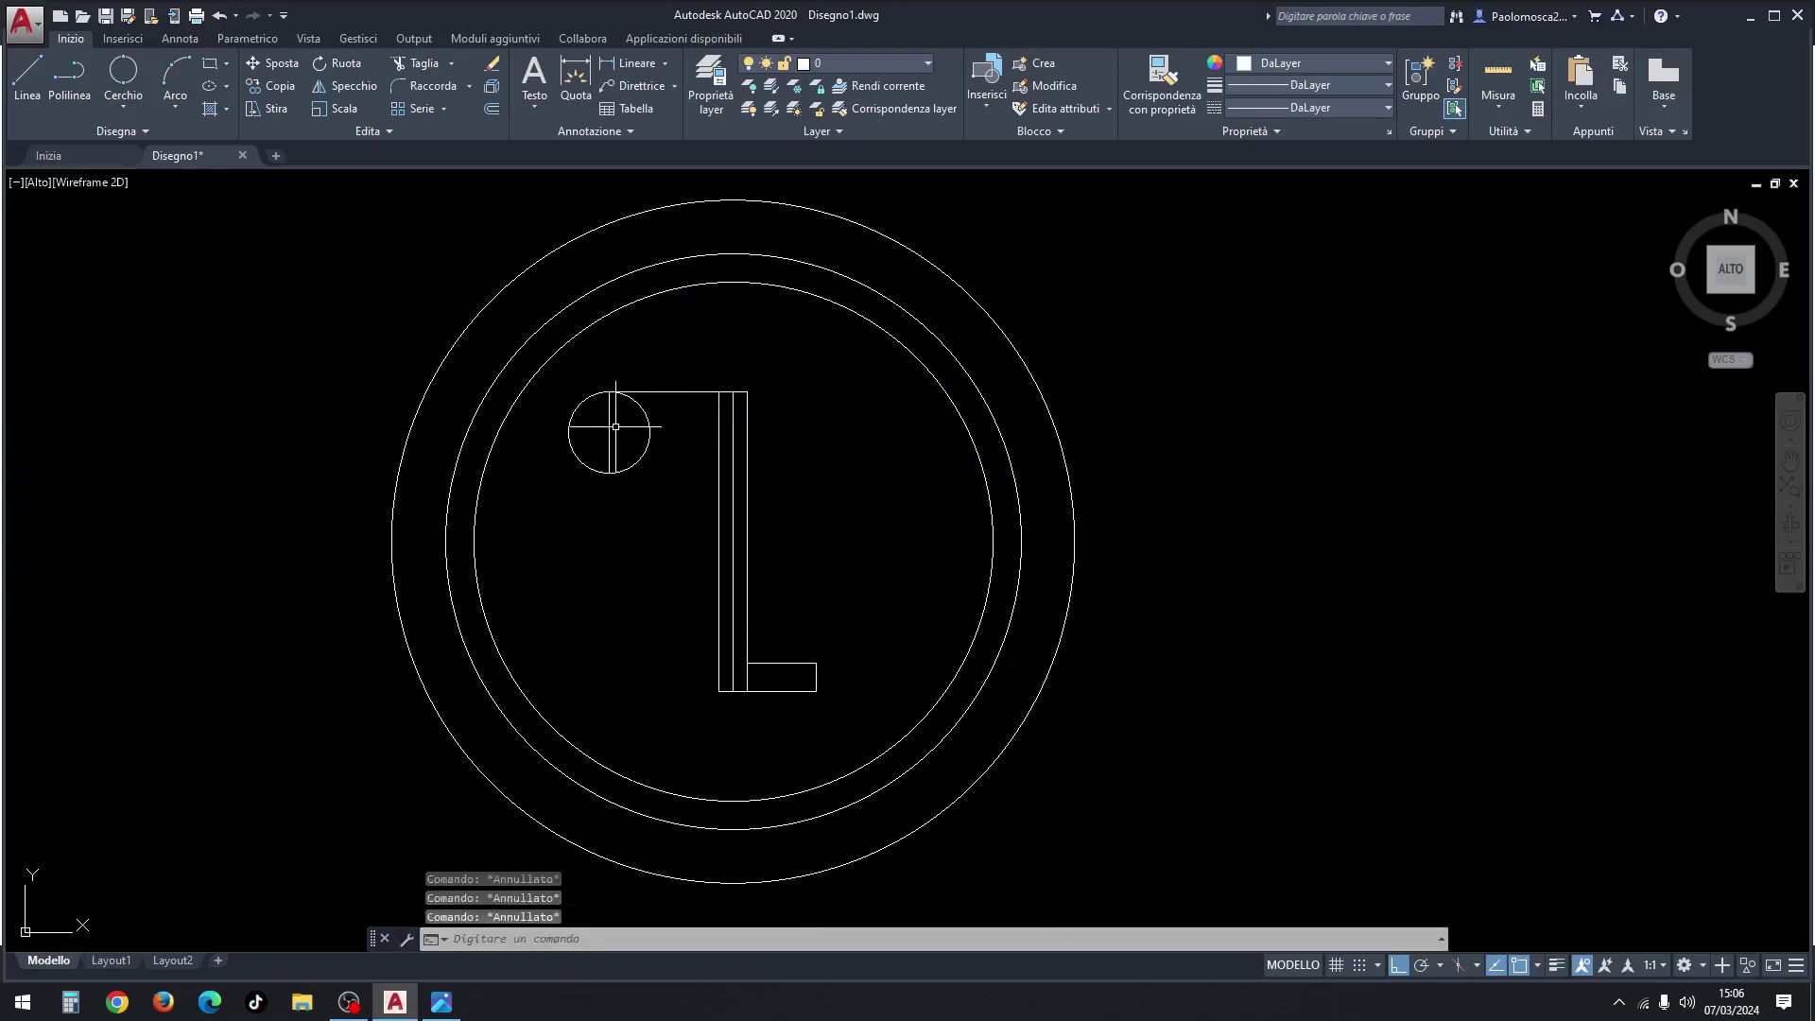
Step: Erase the guide lines and inner stem line, then trim the L outline clean
{"action": "left_click", "coordinate": [608, 427]}
{"action": "left_click", "coordinate": [665, 392]}
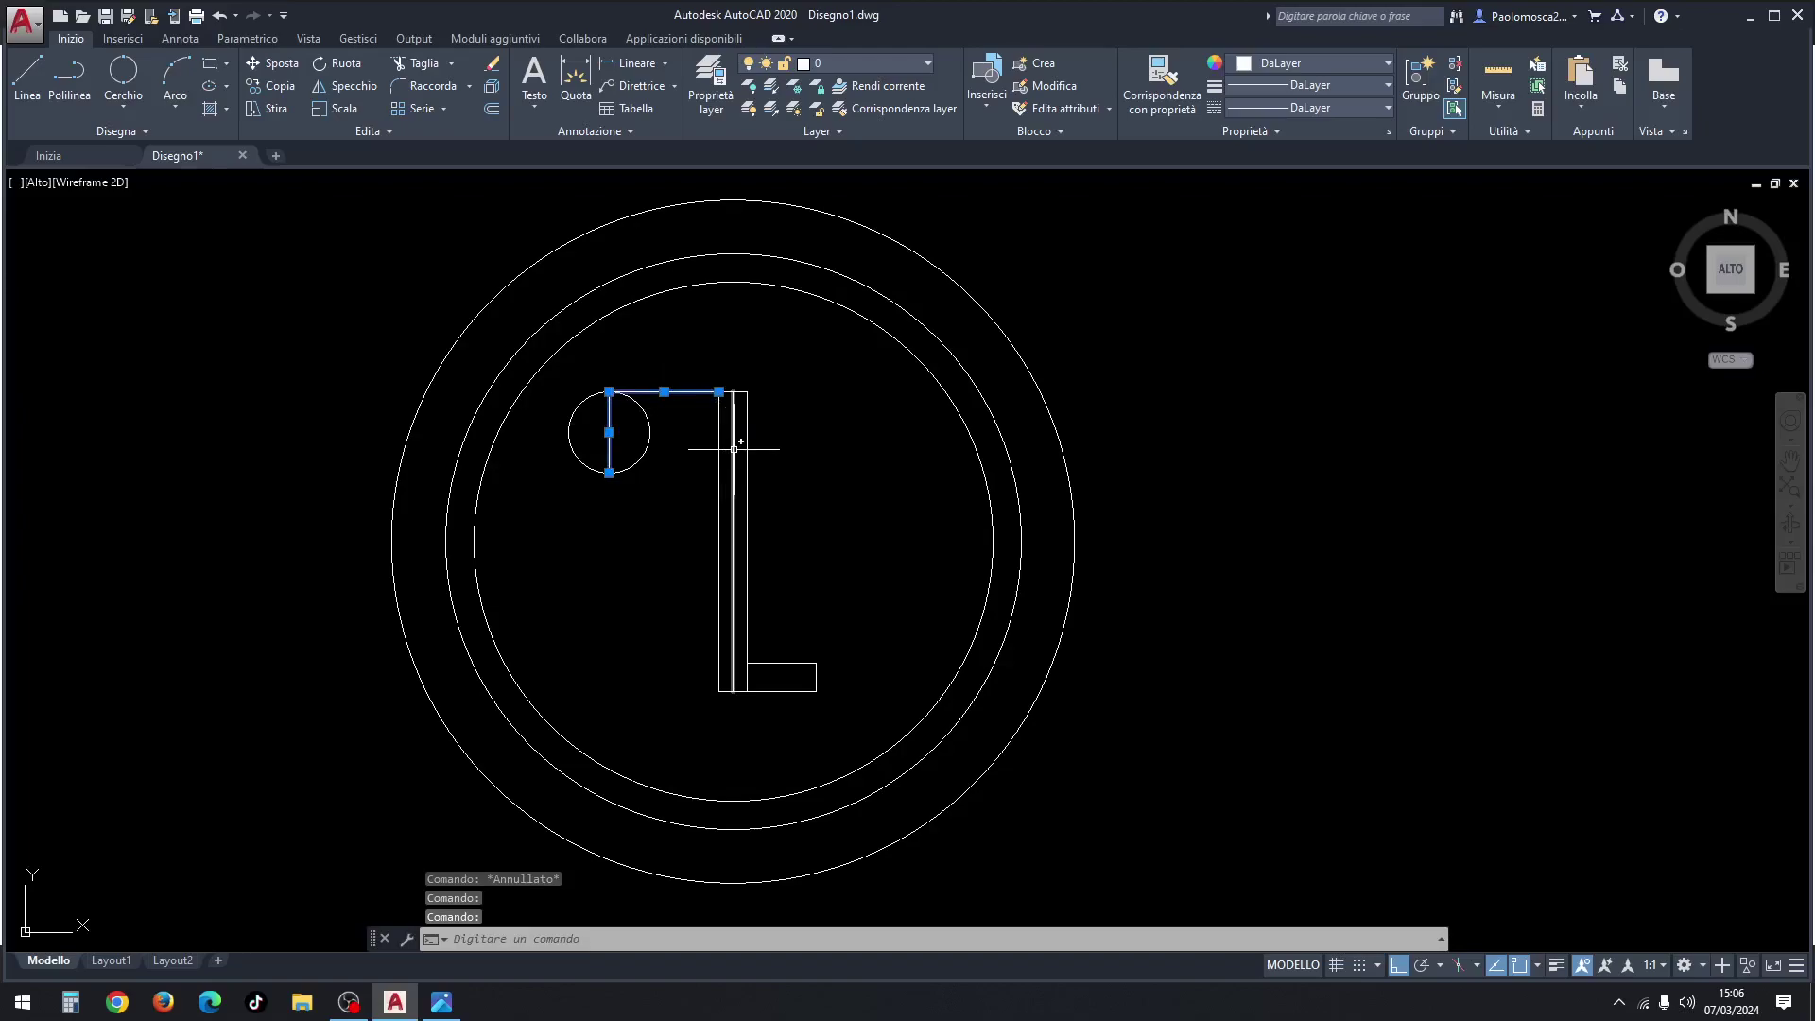
{"action": "left_click", "coordinate": [734, 449]}
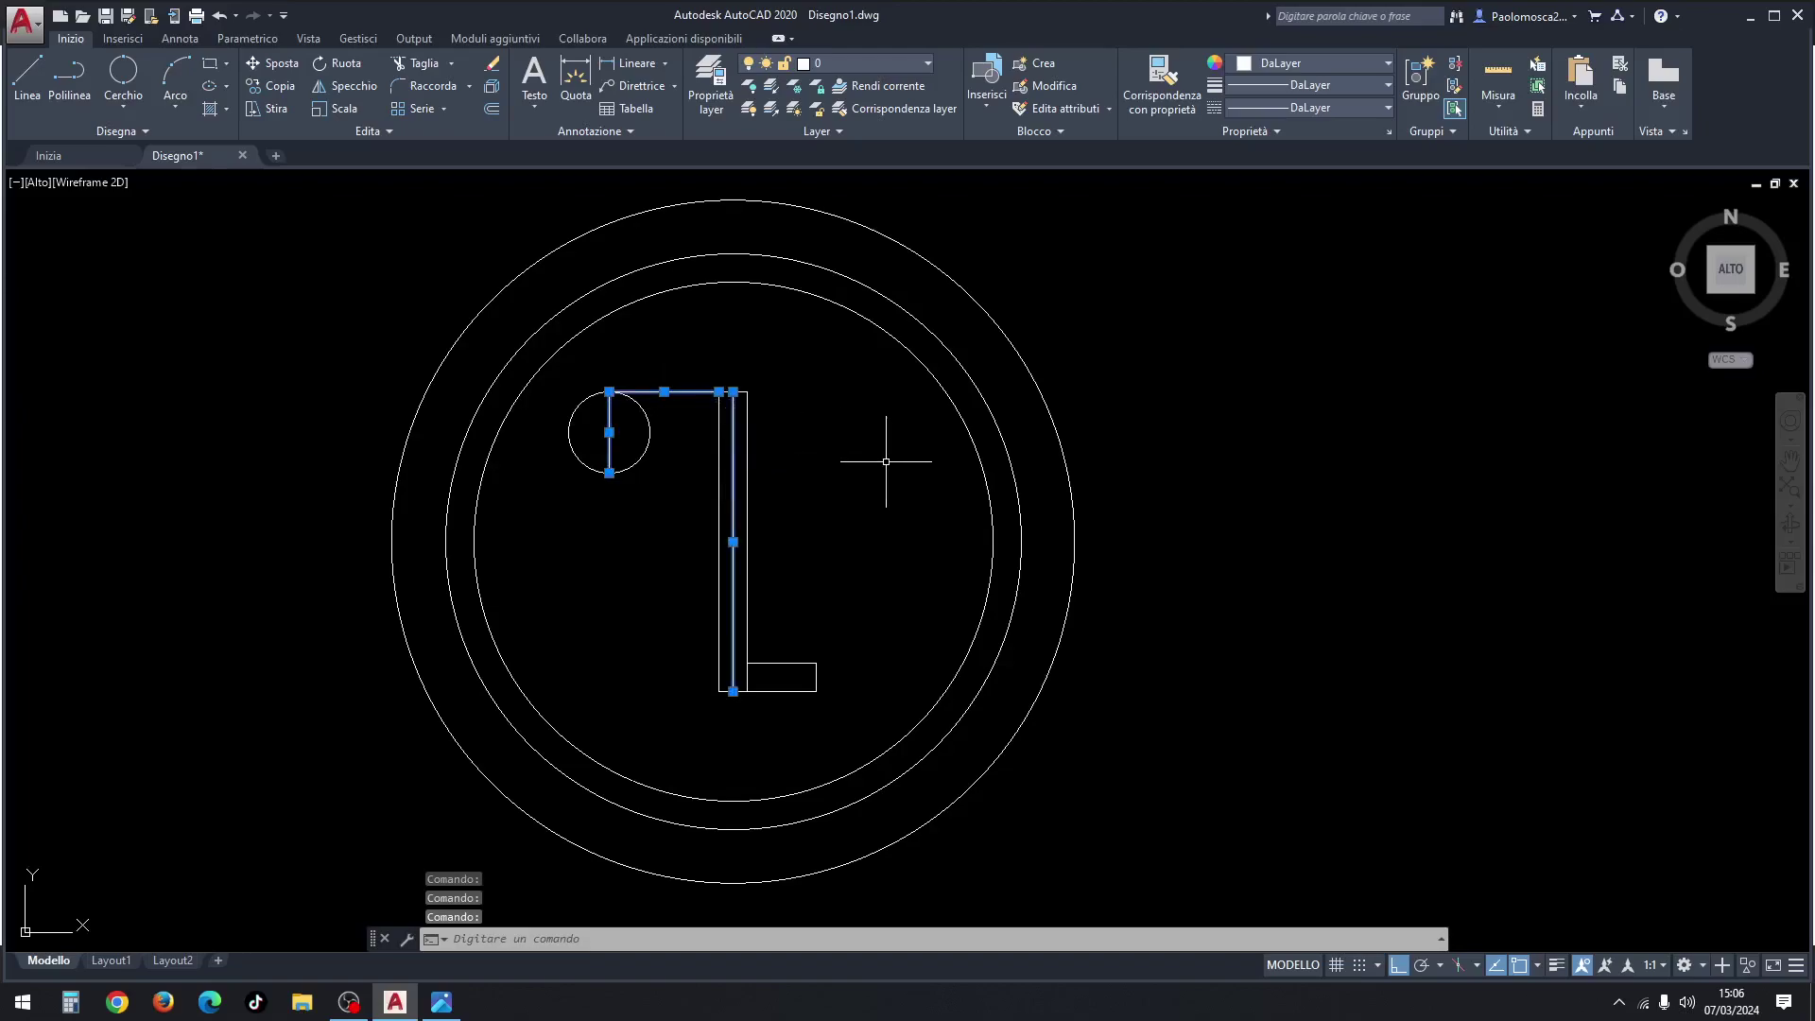
{"action": "left_click", "coordinate": [496, 68]}
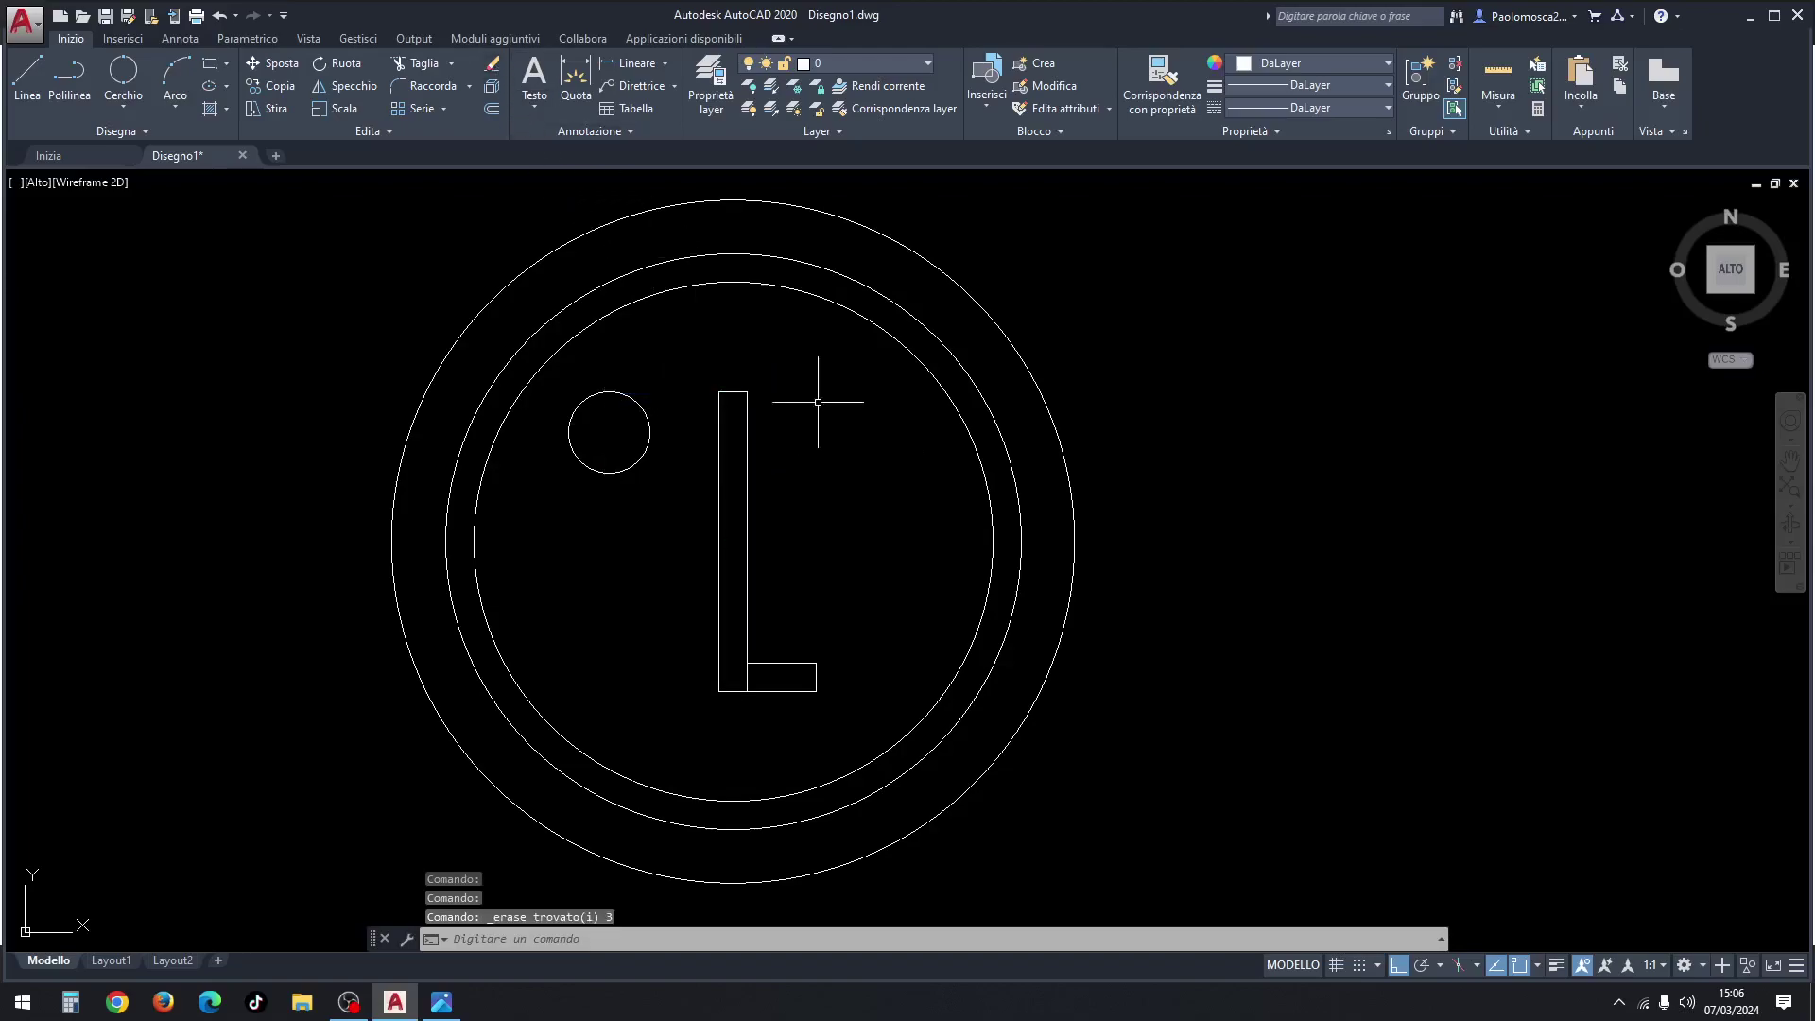
{"action": "left_click", "coordinate": [425, 66]}
{"action": "key", "text": "Return"}
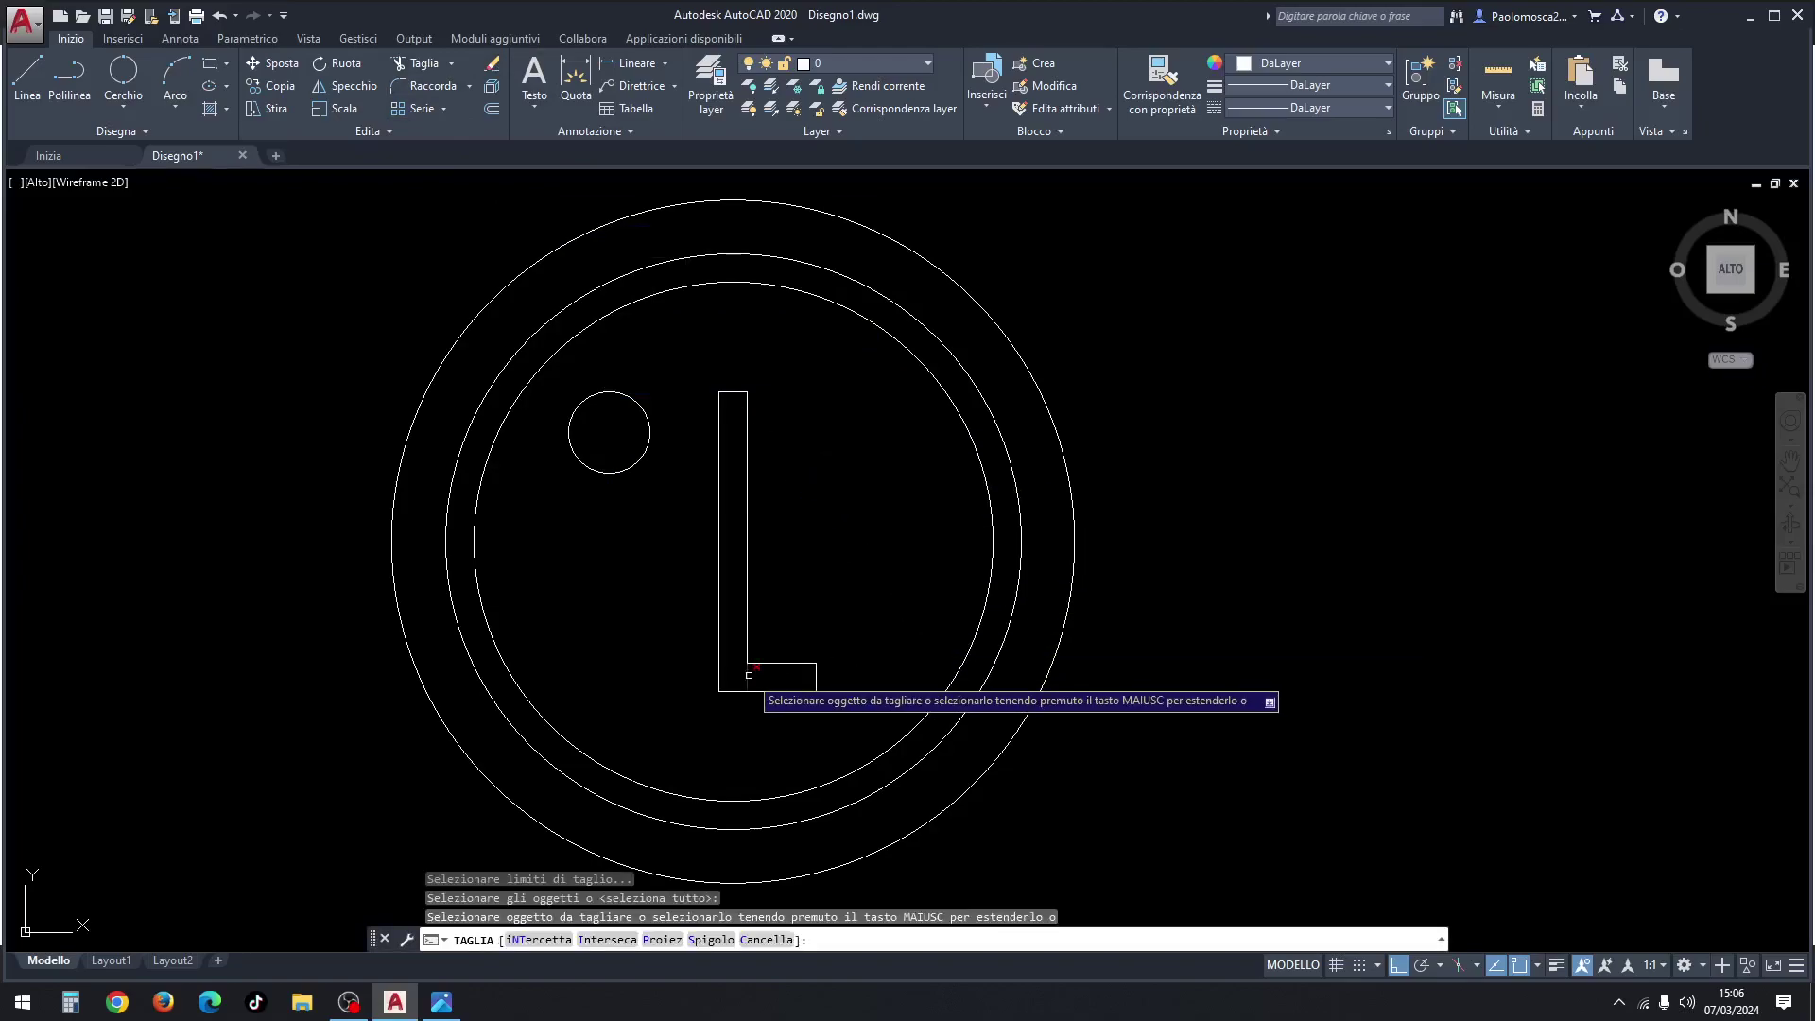
{"action": "key", "text": "Escape"}
{"action": "key", "text": "Escape"}
{"action": "key", "text": "Escape"}
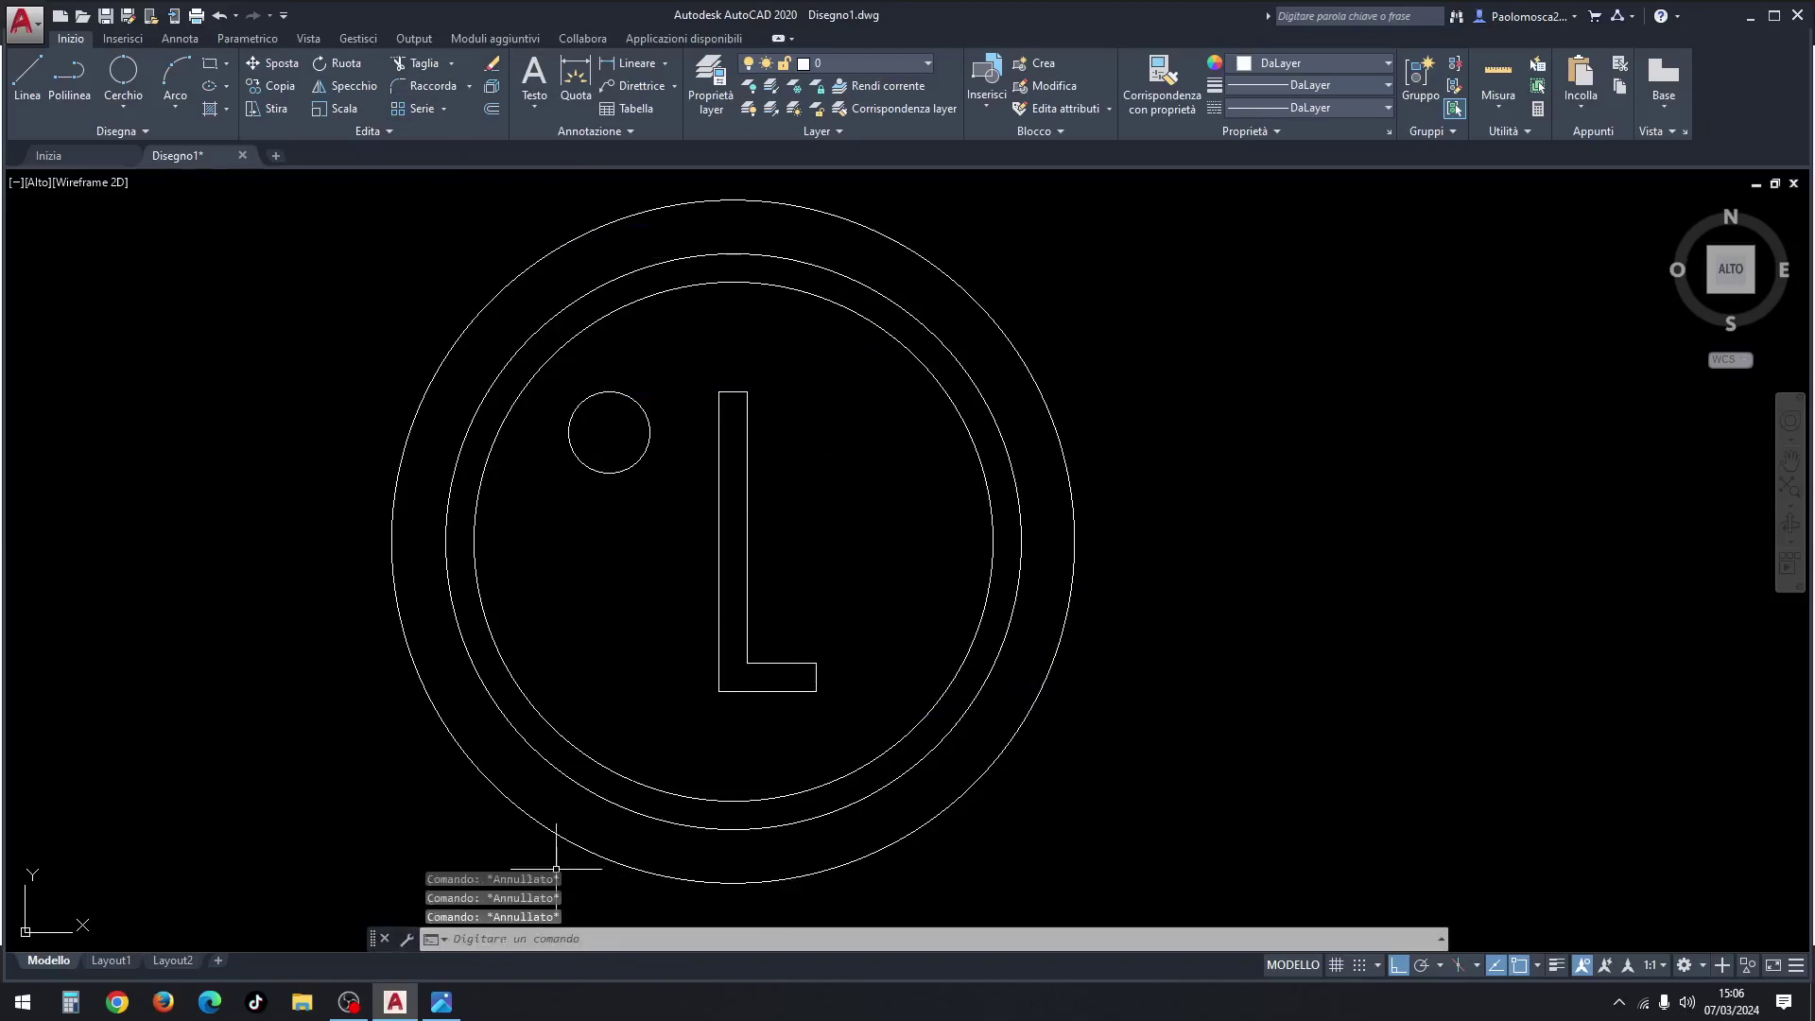
{"action": "left_click", "coordinate": [441, 1002]}
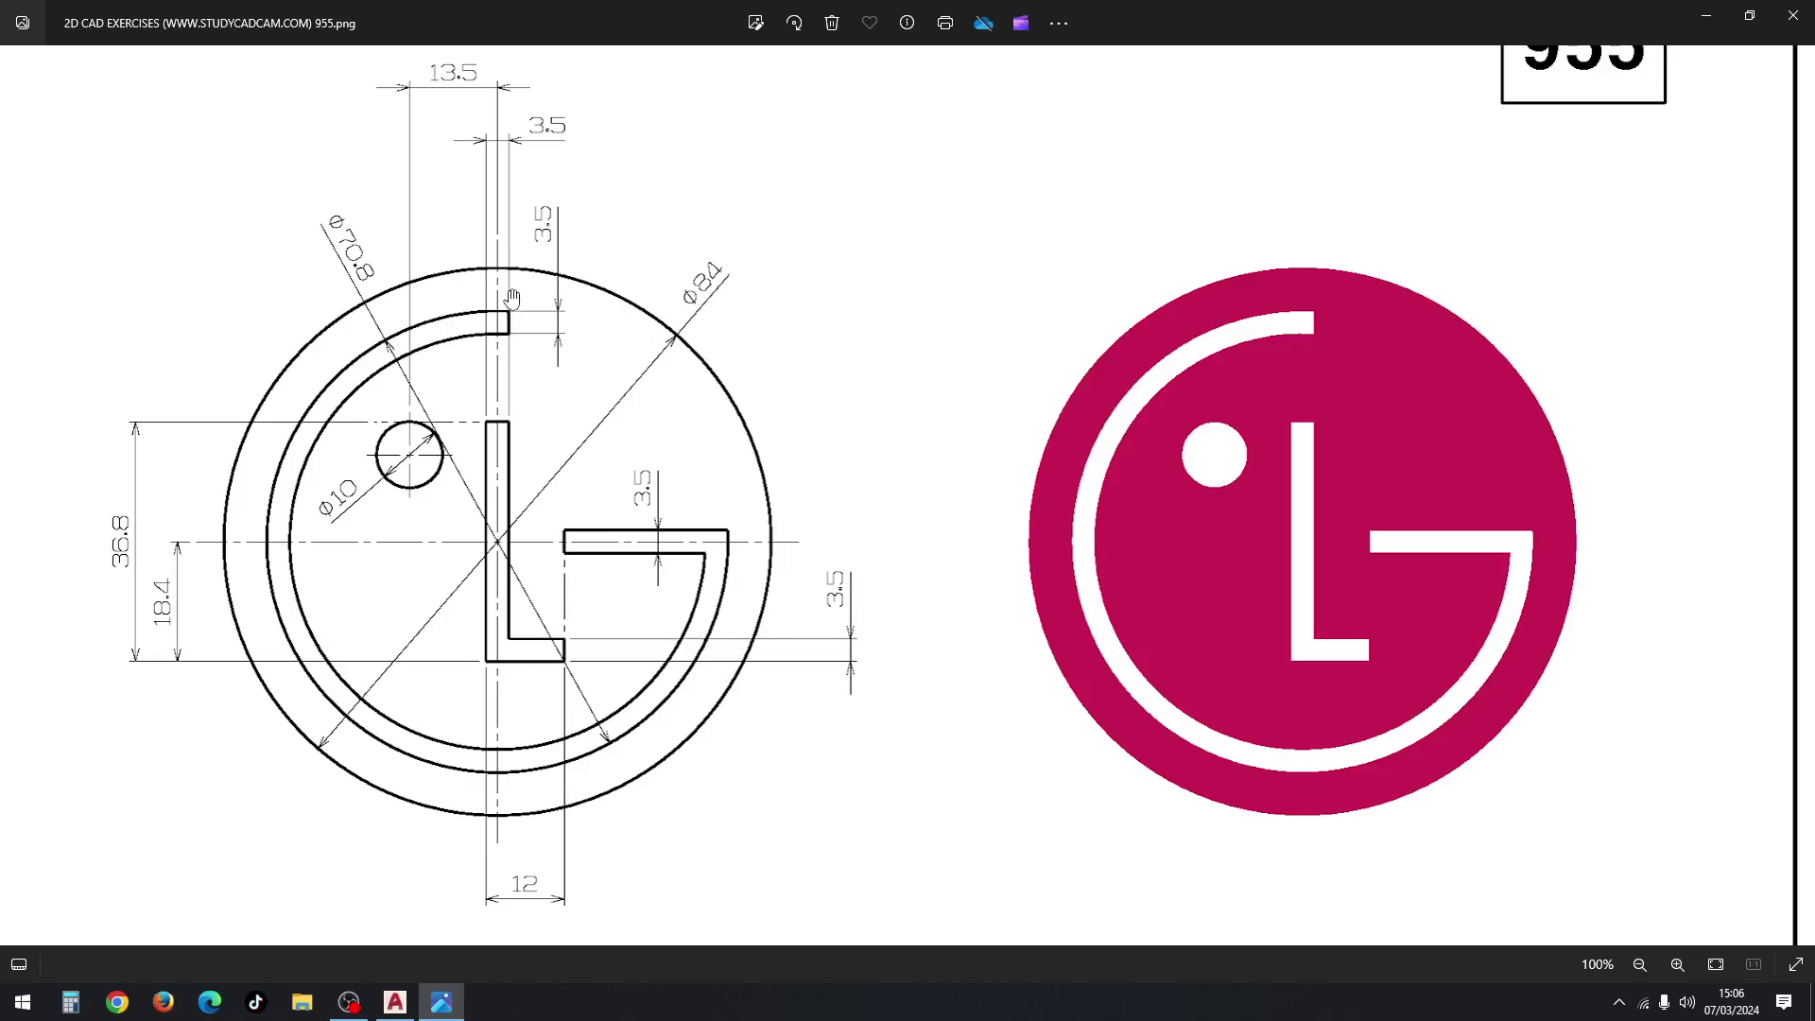
Step: Draw a vertical line from the L's top corner up to the outer circle
{"action": "left_click", "coordinate": [395, 1002]}
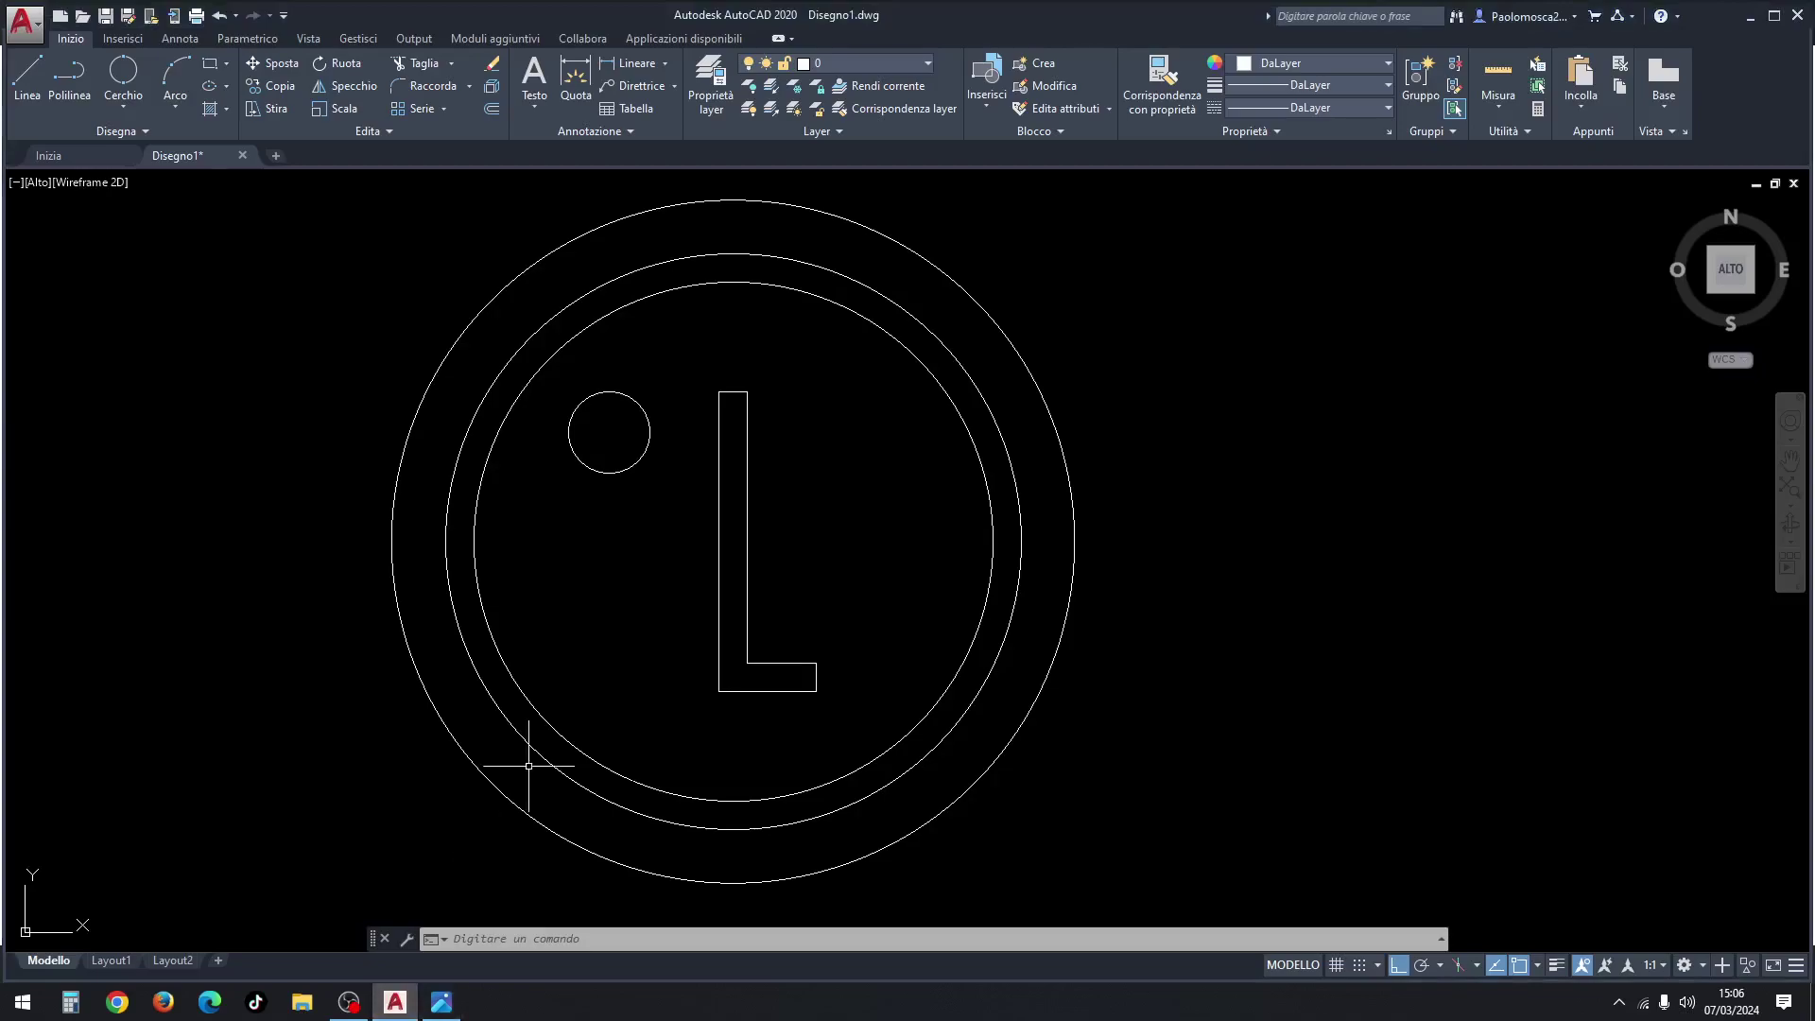
{"action": "left_click", "coordinate": [21, 83]}
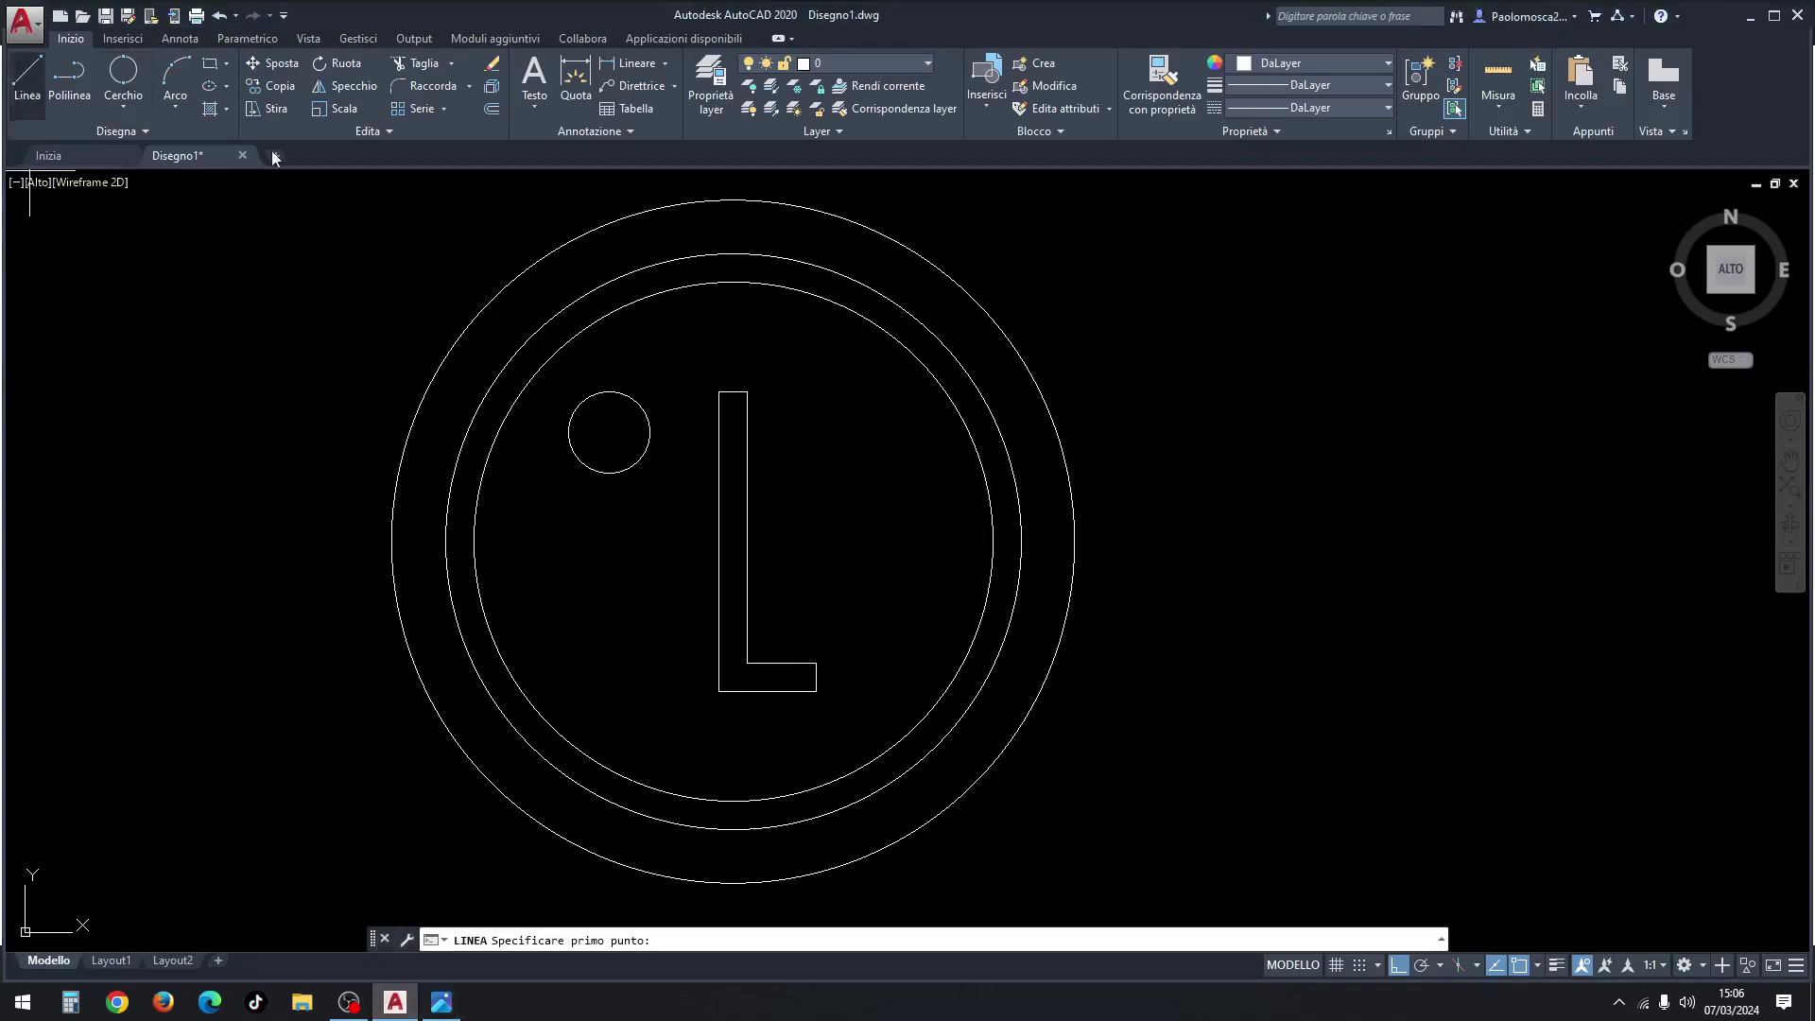
{"action": "left_click", "coordinate": [746, 392]}
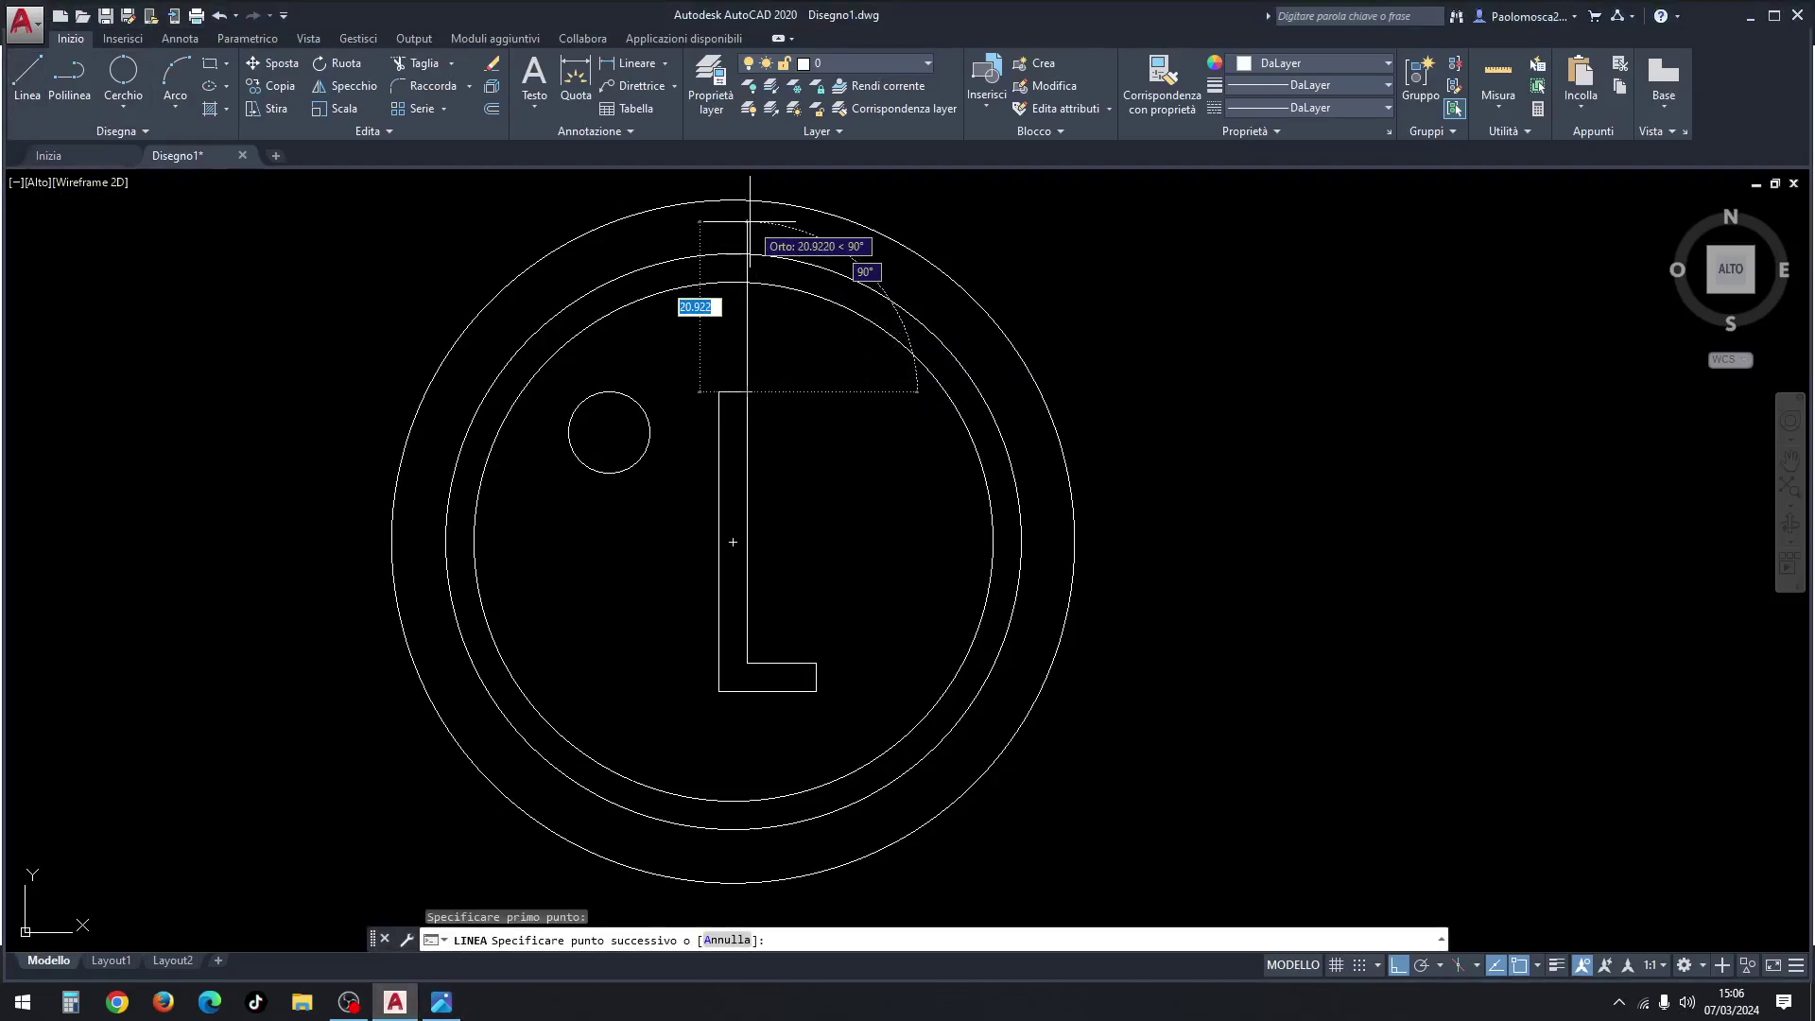
{"action": "left_click", "coordinate": [748, 257]}
{"action": "key", "text": "Escape"}
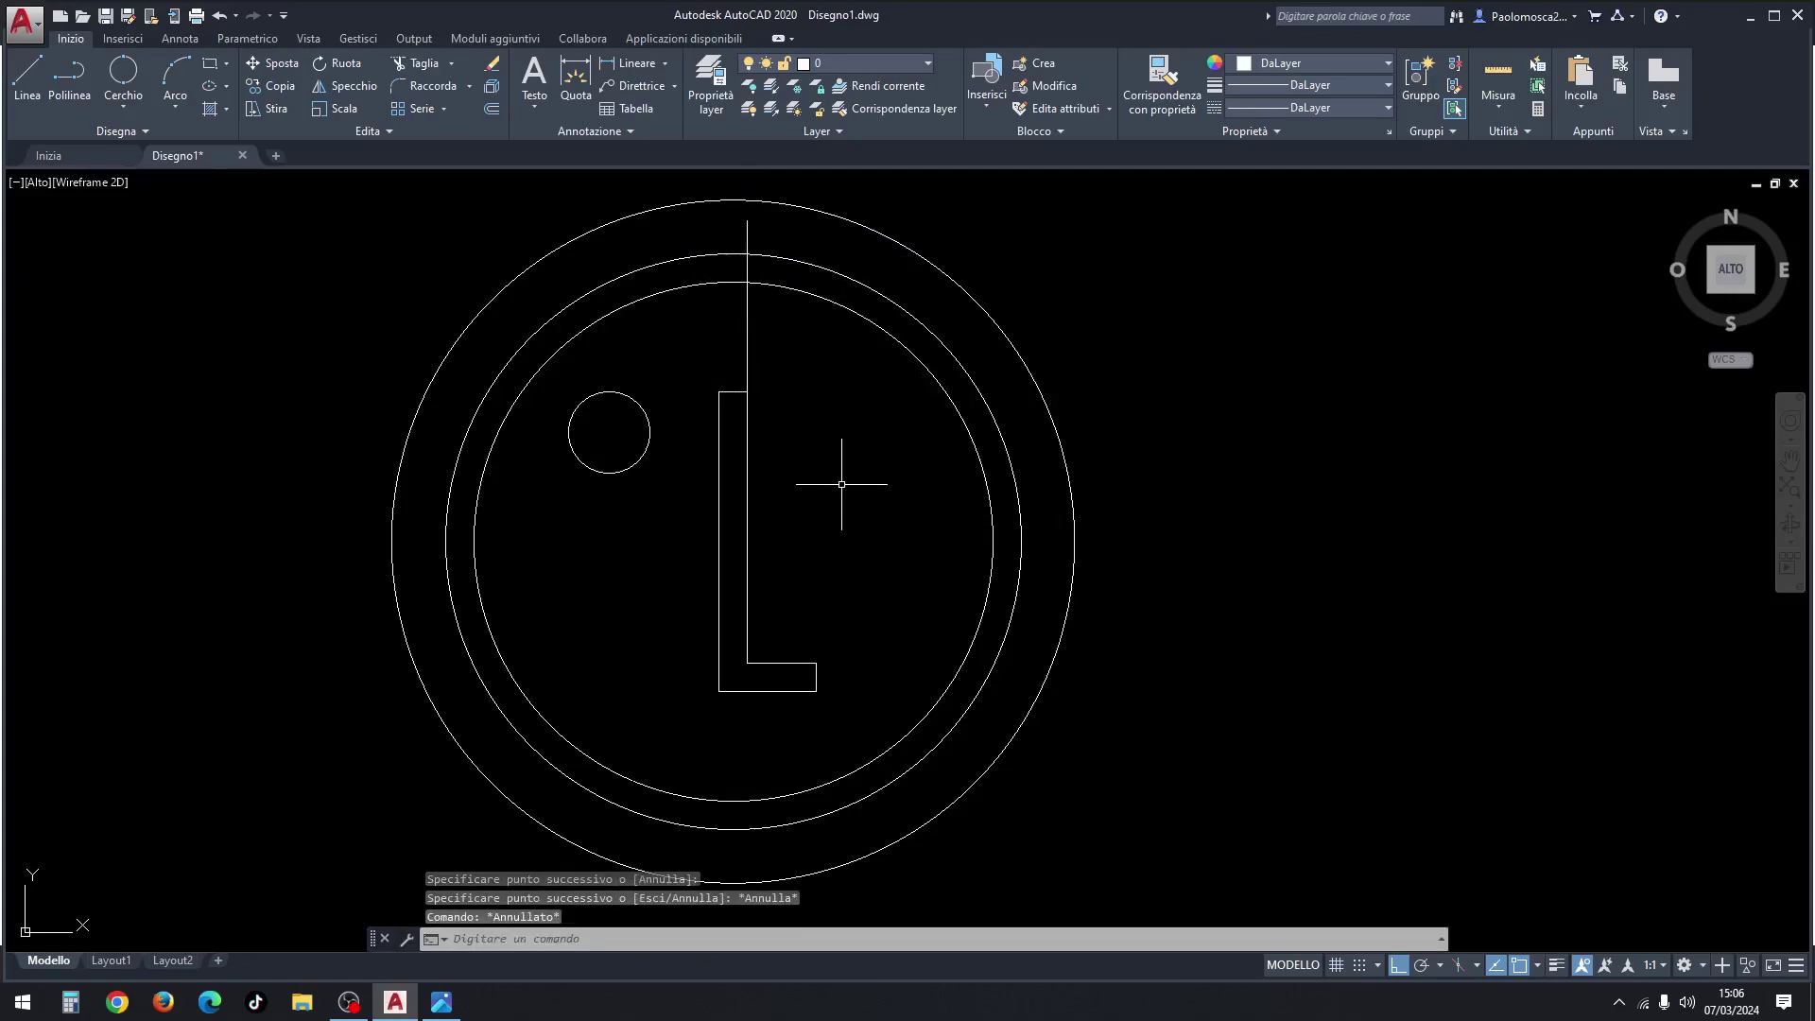
{"action": "left_click", "coordinate": [450, 1009]}
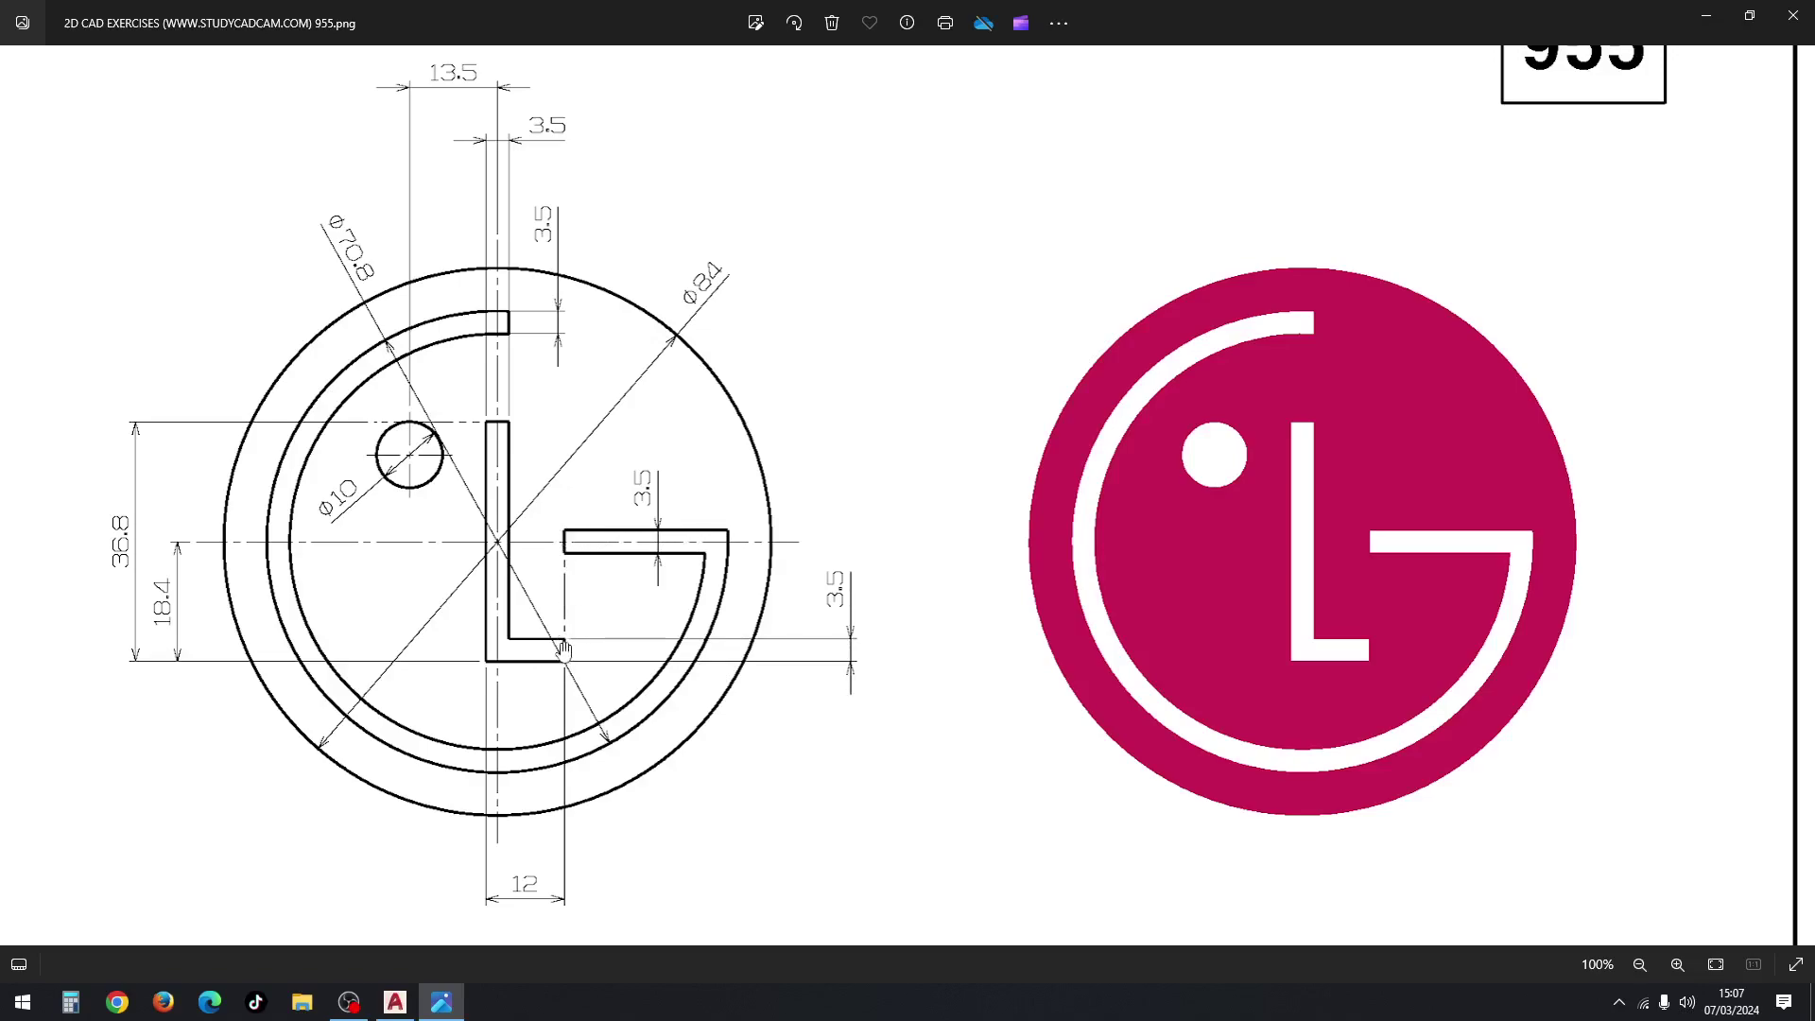
Step: Go back to the AutoCAD drawing after reviewing the G's horizontal bar dimensions
{"action": "left_click", "coordinate": [395, 1002]}
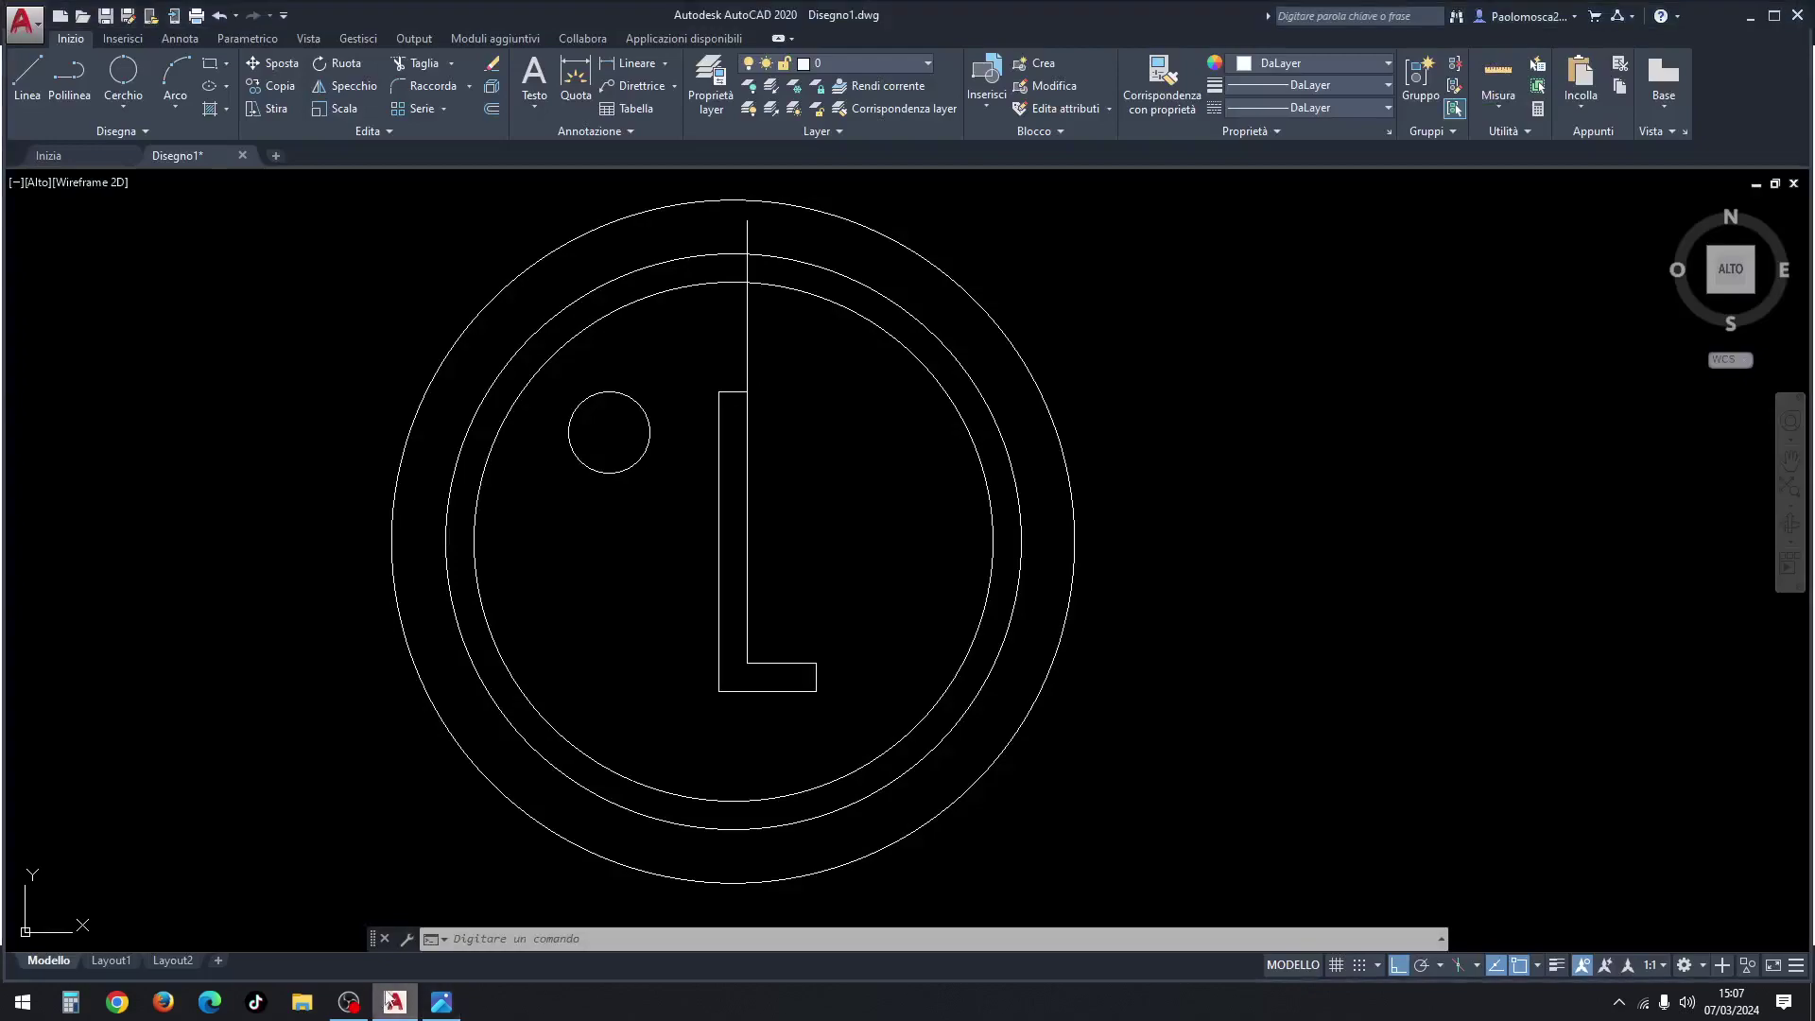
Step: Draw a short horizontal line leftward from the middle circle's right quadrant
{"action": "left_click", "coordinate": [31, 85]}
{"action": "left_click", "coordinate": [1021, 541]}
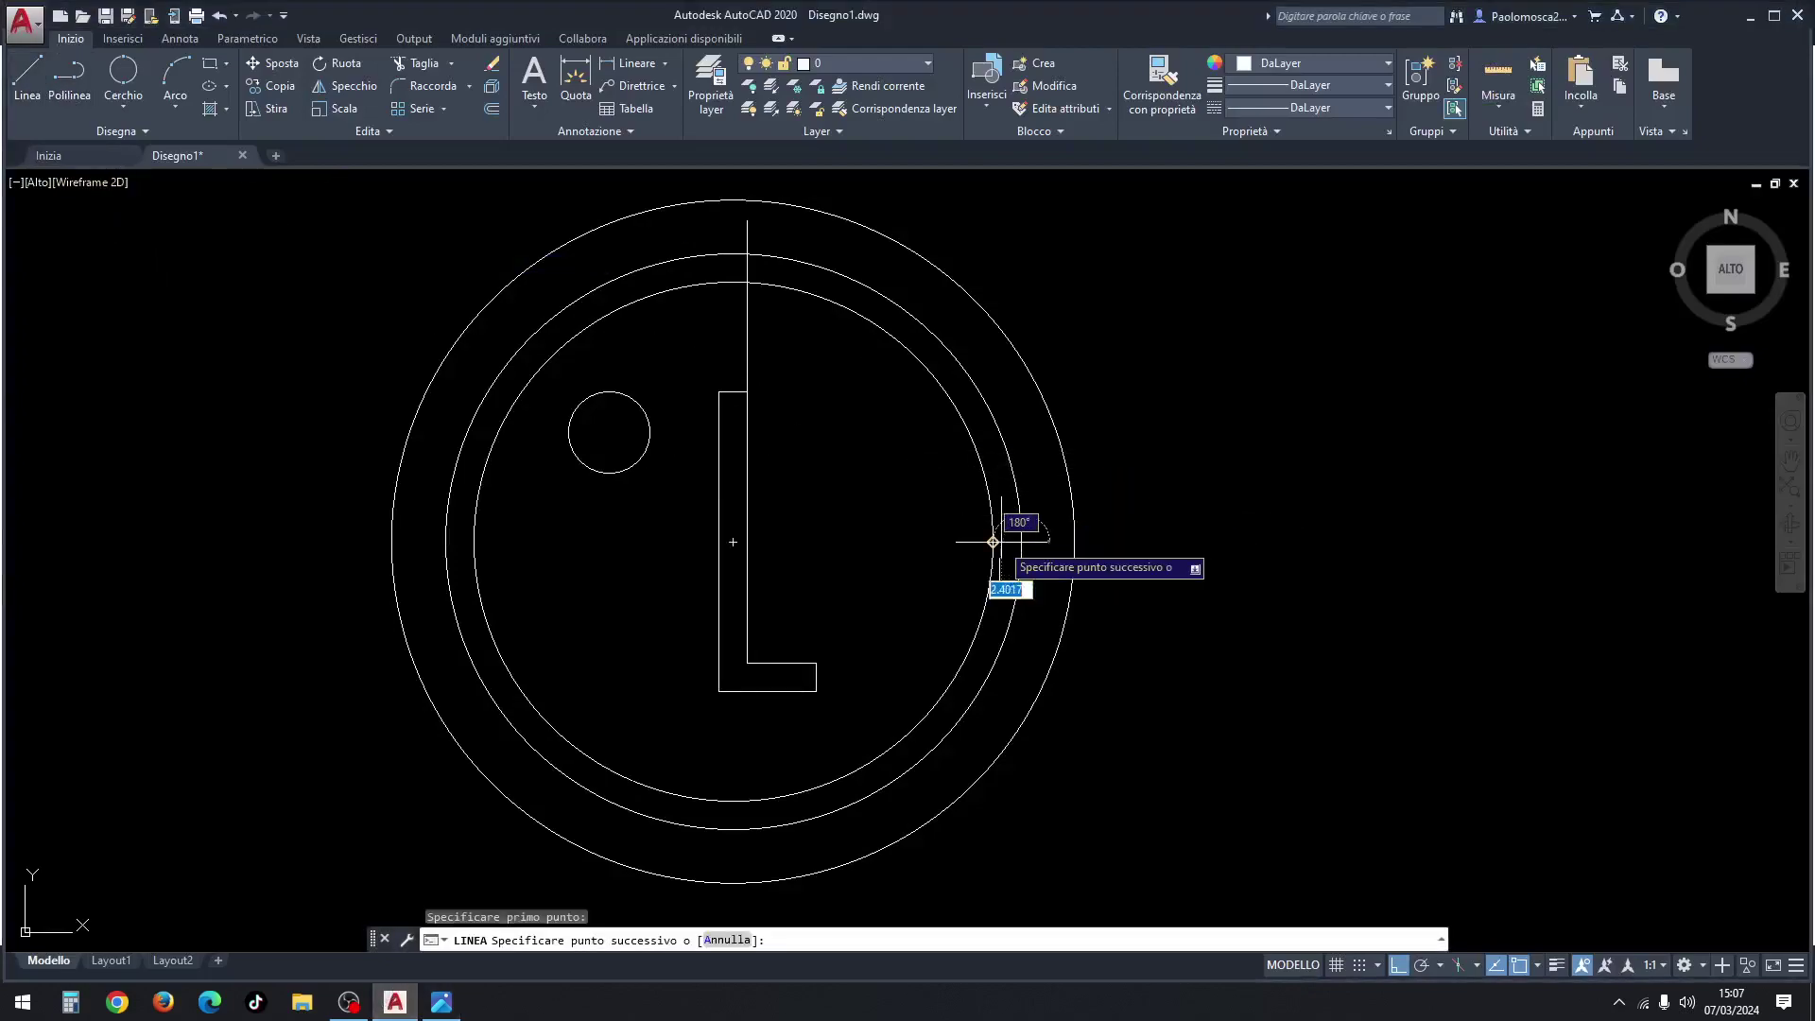
{"action": "key", "text": "Escape"}
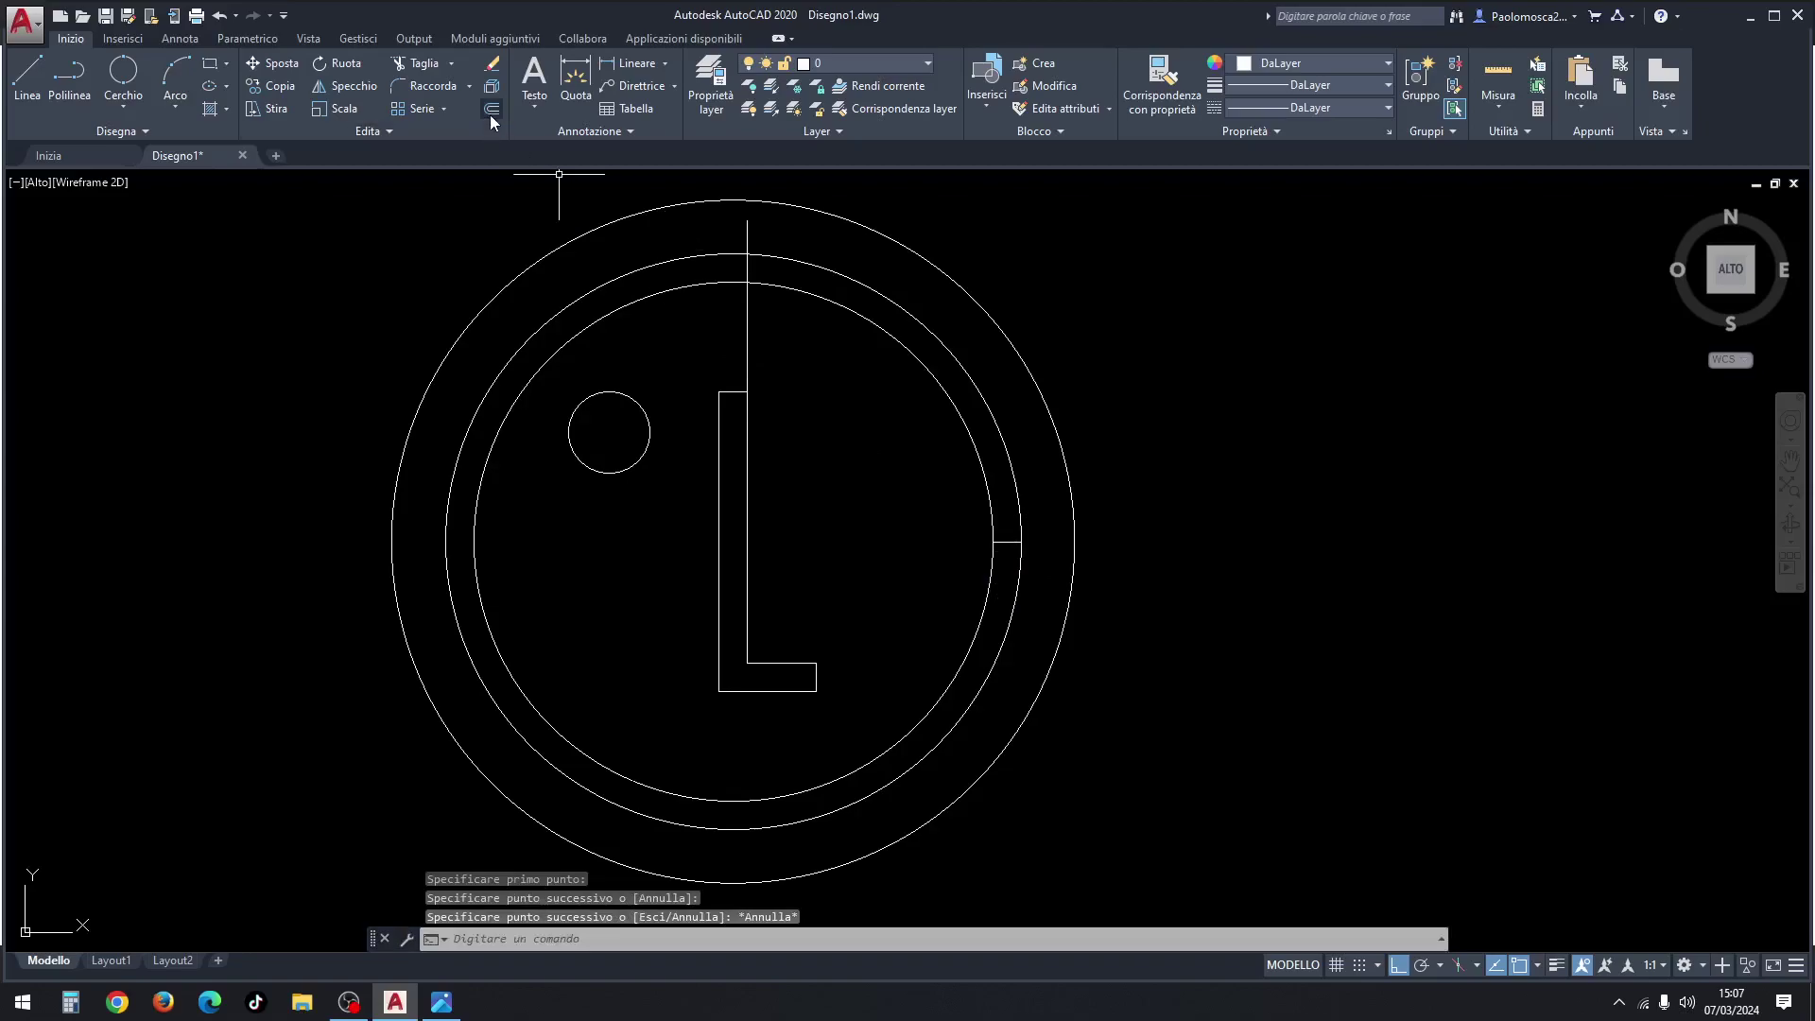
Step: Try a 1.75 offset of the short line, cancel it, and delete the unwanted segment
{"action": "left_click", "coordinate": [492, 111]}
{"action": "type", "text": "1.75"}
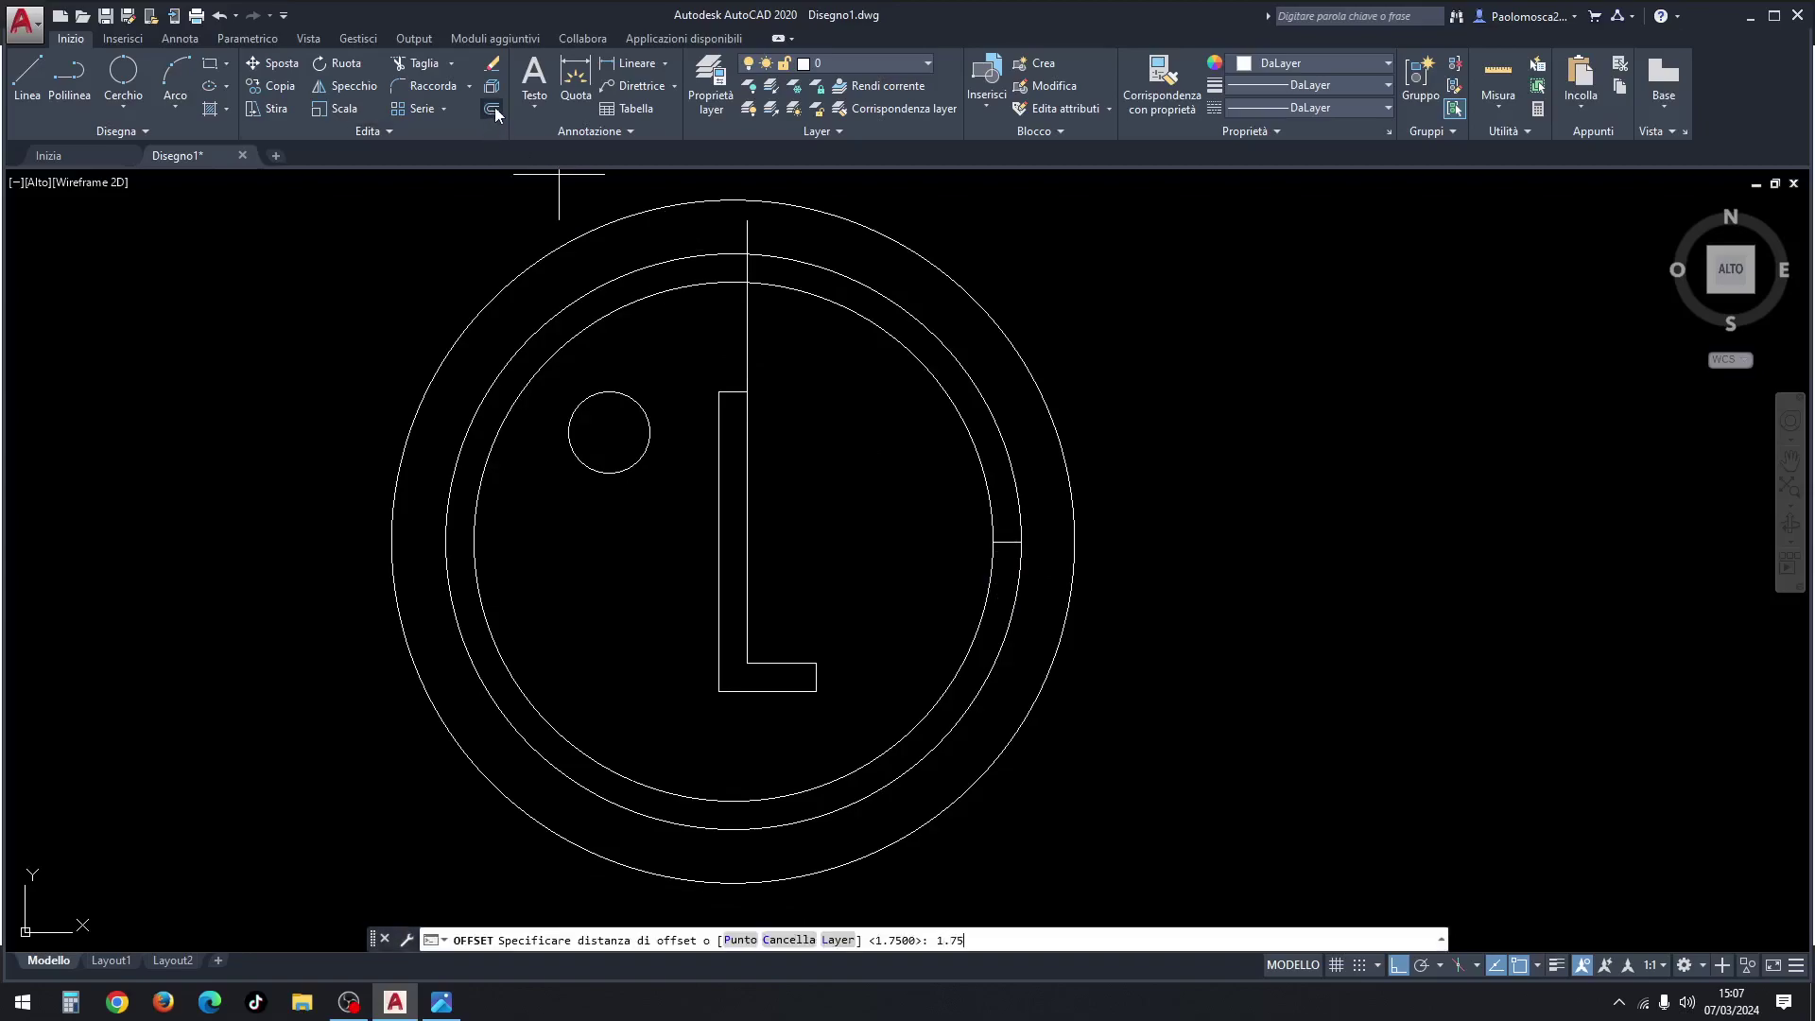
{"action": "key", "text": "Return"}
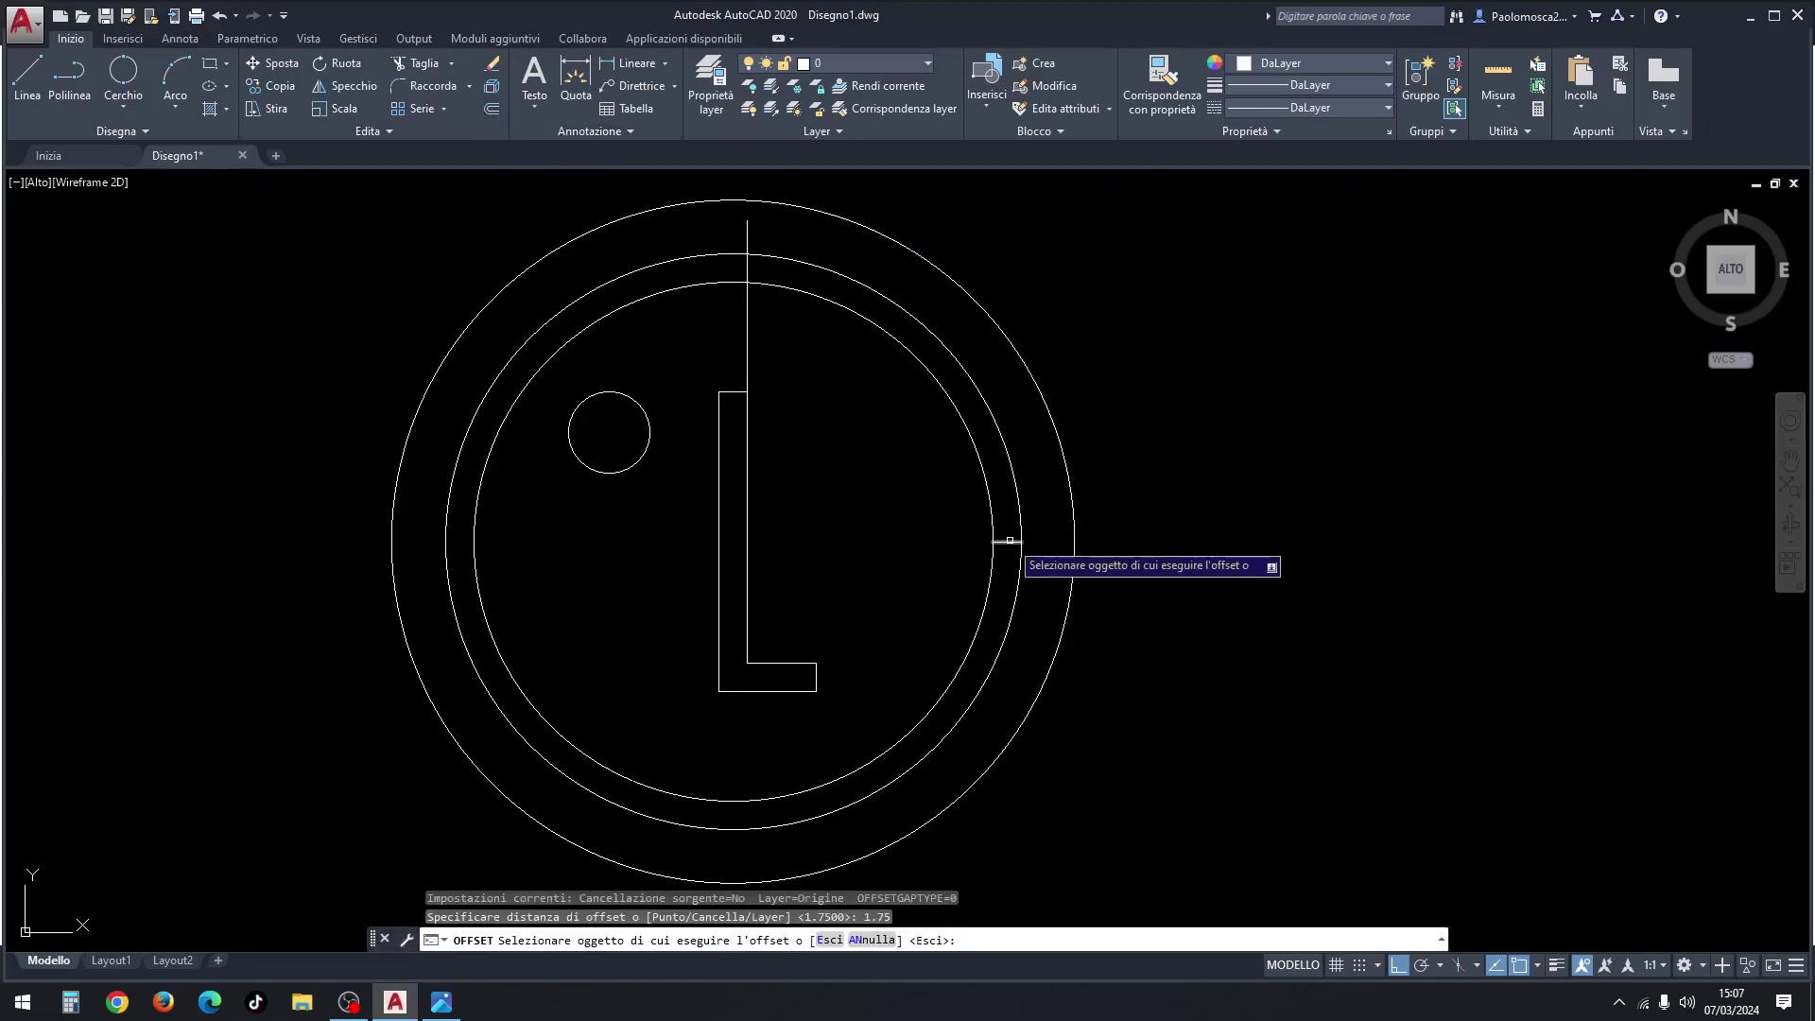
{"action": "left_click", "coordinate": [1010, 540]}
{"action": "key", "text": "Escape"}
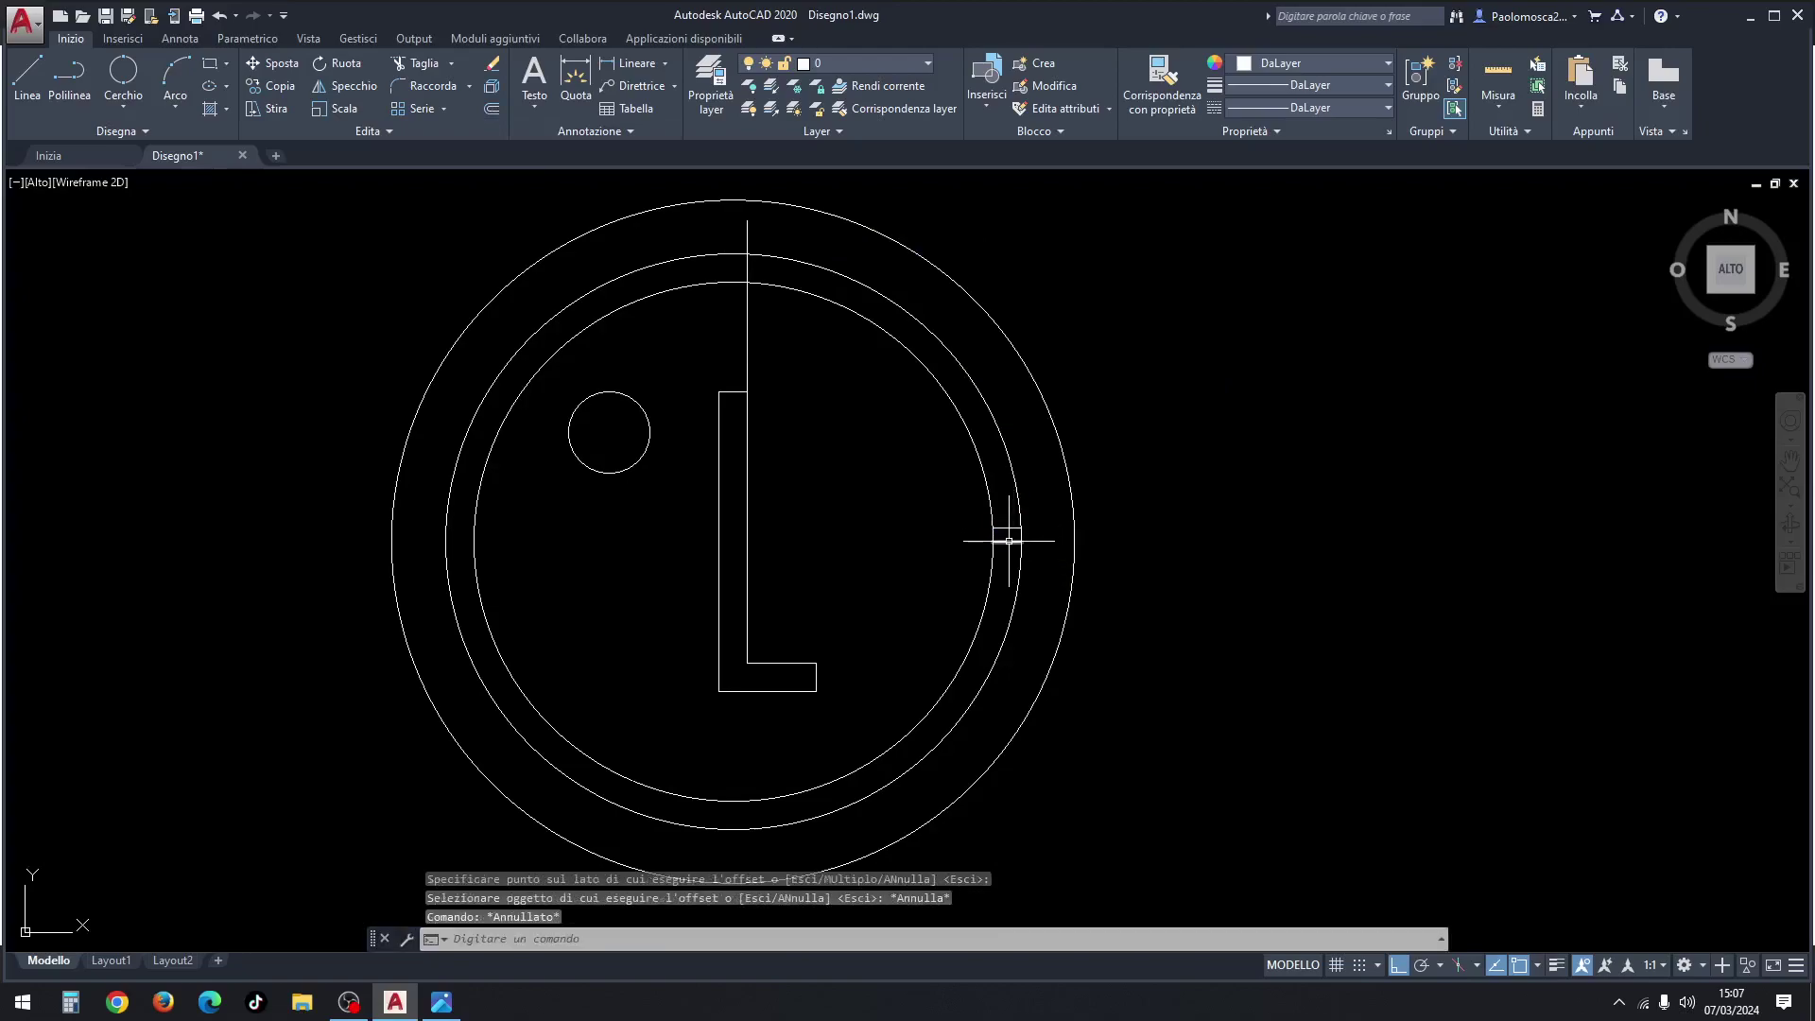
{"action": "left_click", "coordinate": [1008, 541]}
{"action": "key", "text": "Delete"}
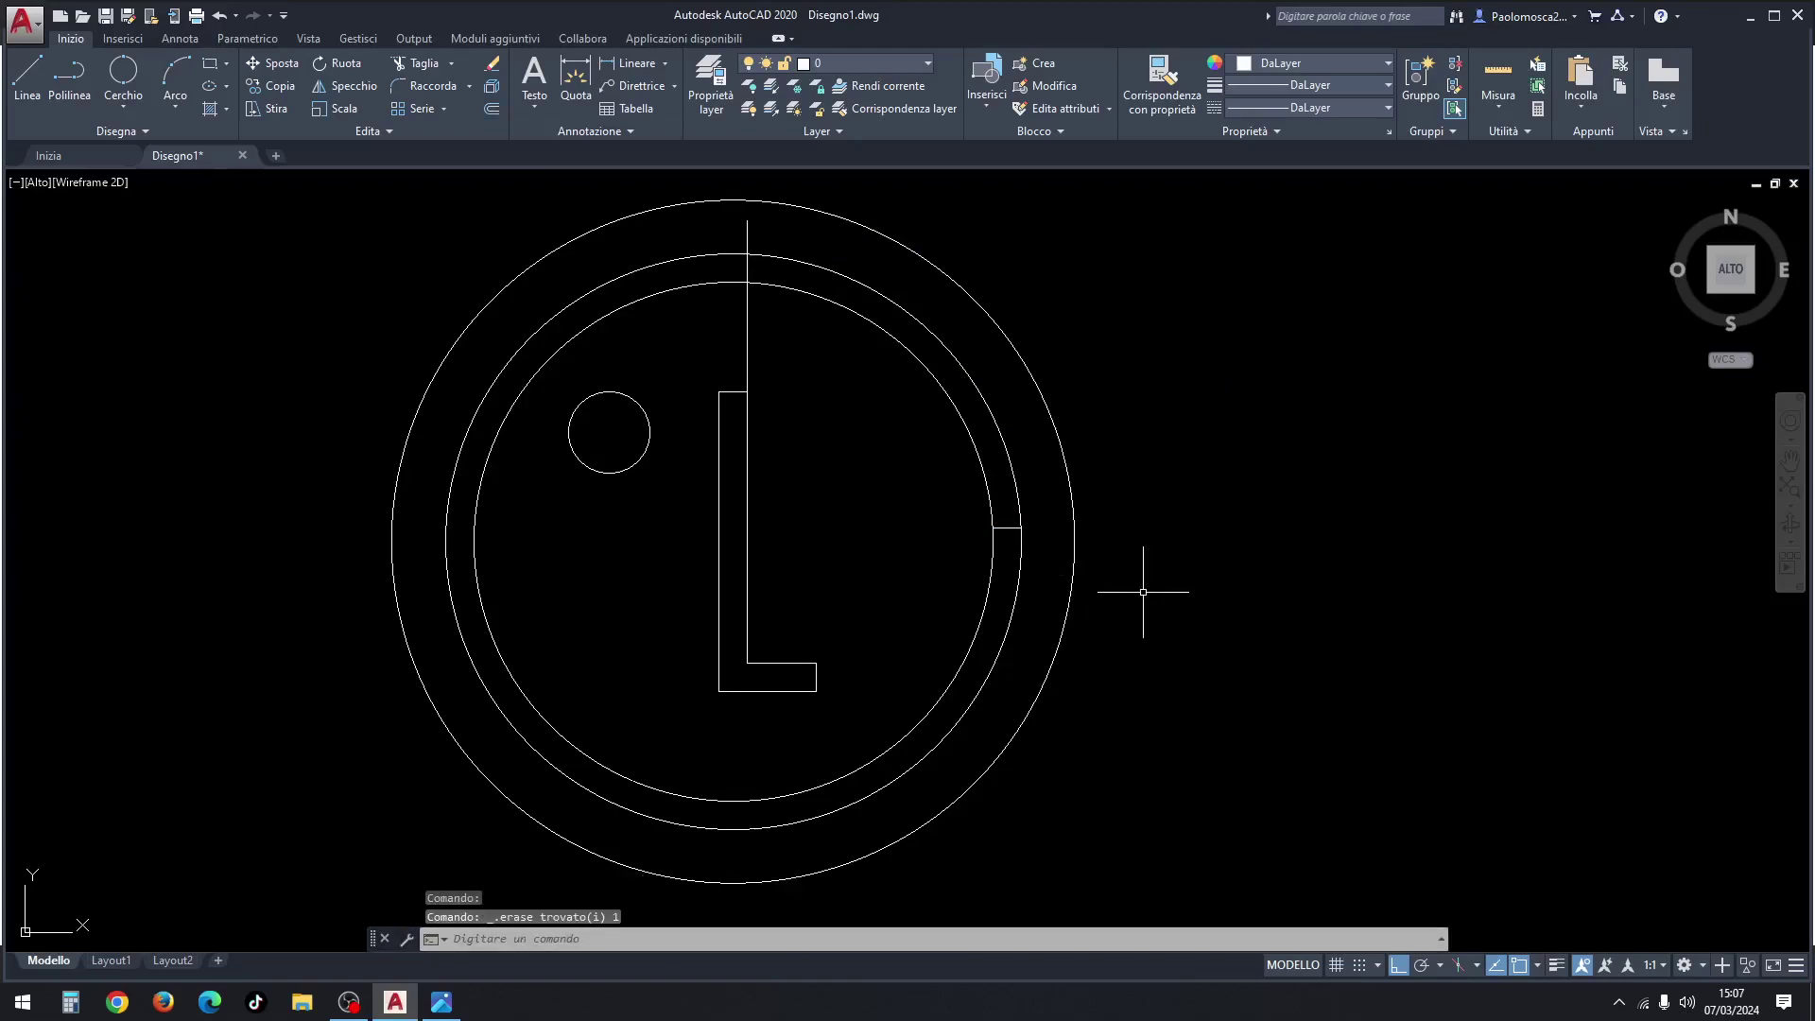
Step: Grip-stretch the short line's endpoint onto the arc so it spans only between the inner circles
{"action": "scroll", "coordinate": [1008, 526], "scroll_direction": "up", "scroll_amount": 3}
{"action": "scroll", "coordinate": [1009, 526], "scroll_direction": "up", "scroll_amount": 3}
{"action": "scroll", "coordinate": [1022, 537], "scroll_direction": "up", "scroll_amount": 2}
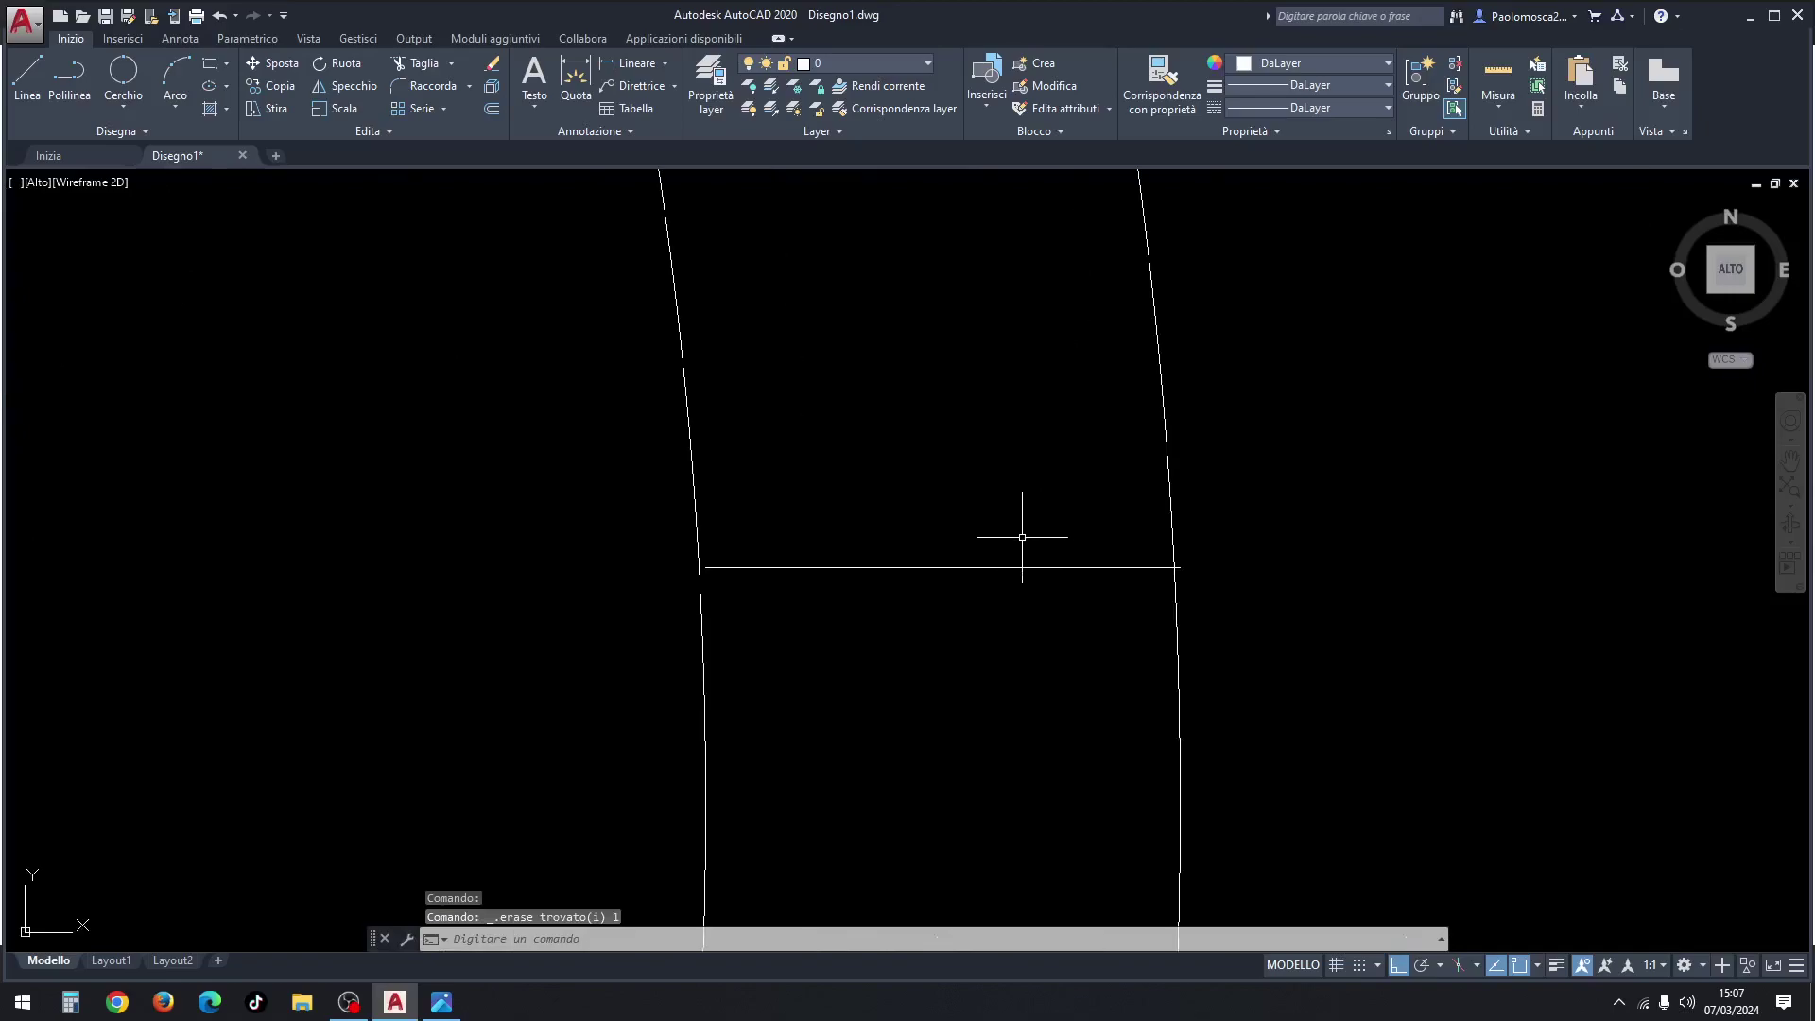
{"action": "scroll", "coordinate": [1022, 537], "scroll_direction": "up", "scroll_amount": 2}
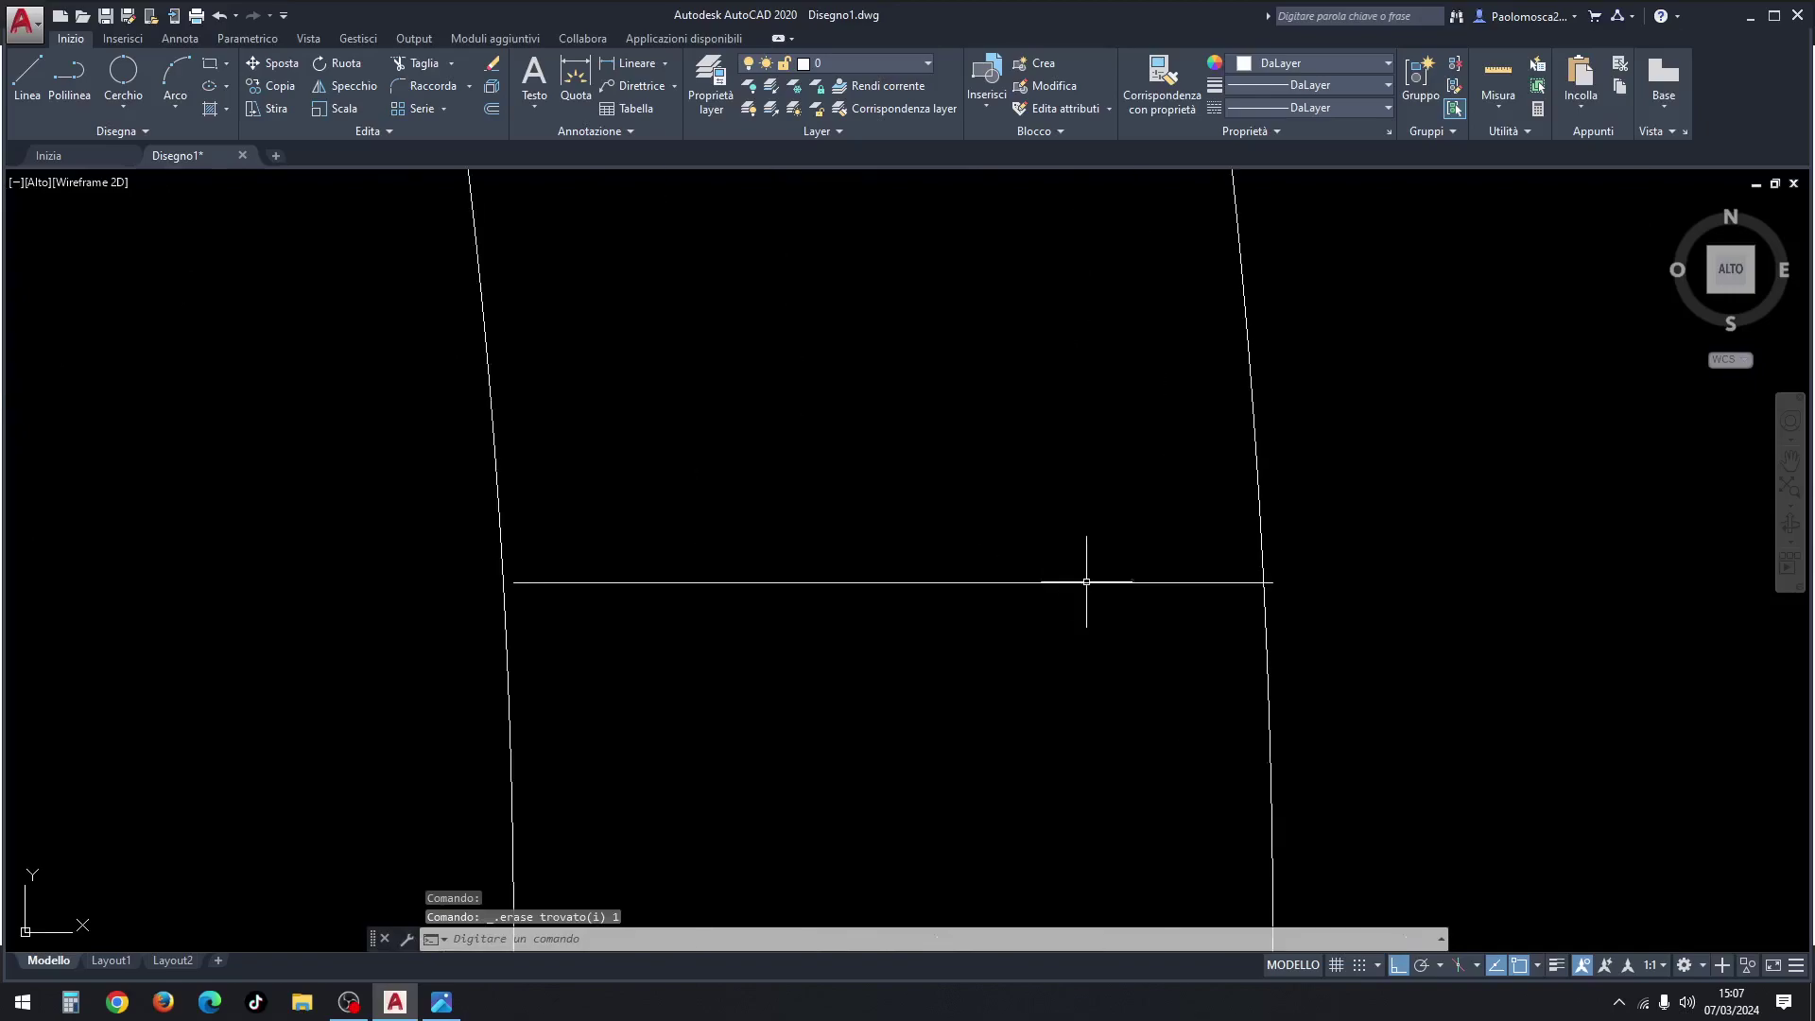
{"action": "left_click", "coordinate": [1234, 584]}
{"action": "left_click", "coordinate": [1273, 582]}
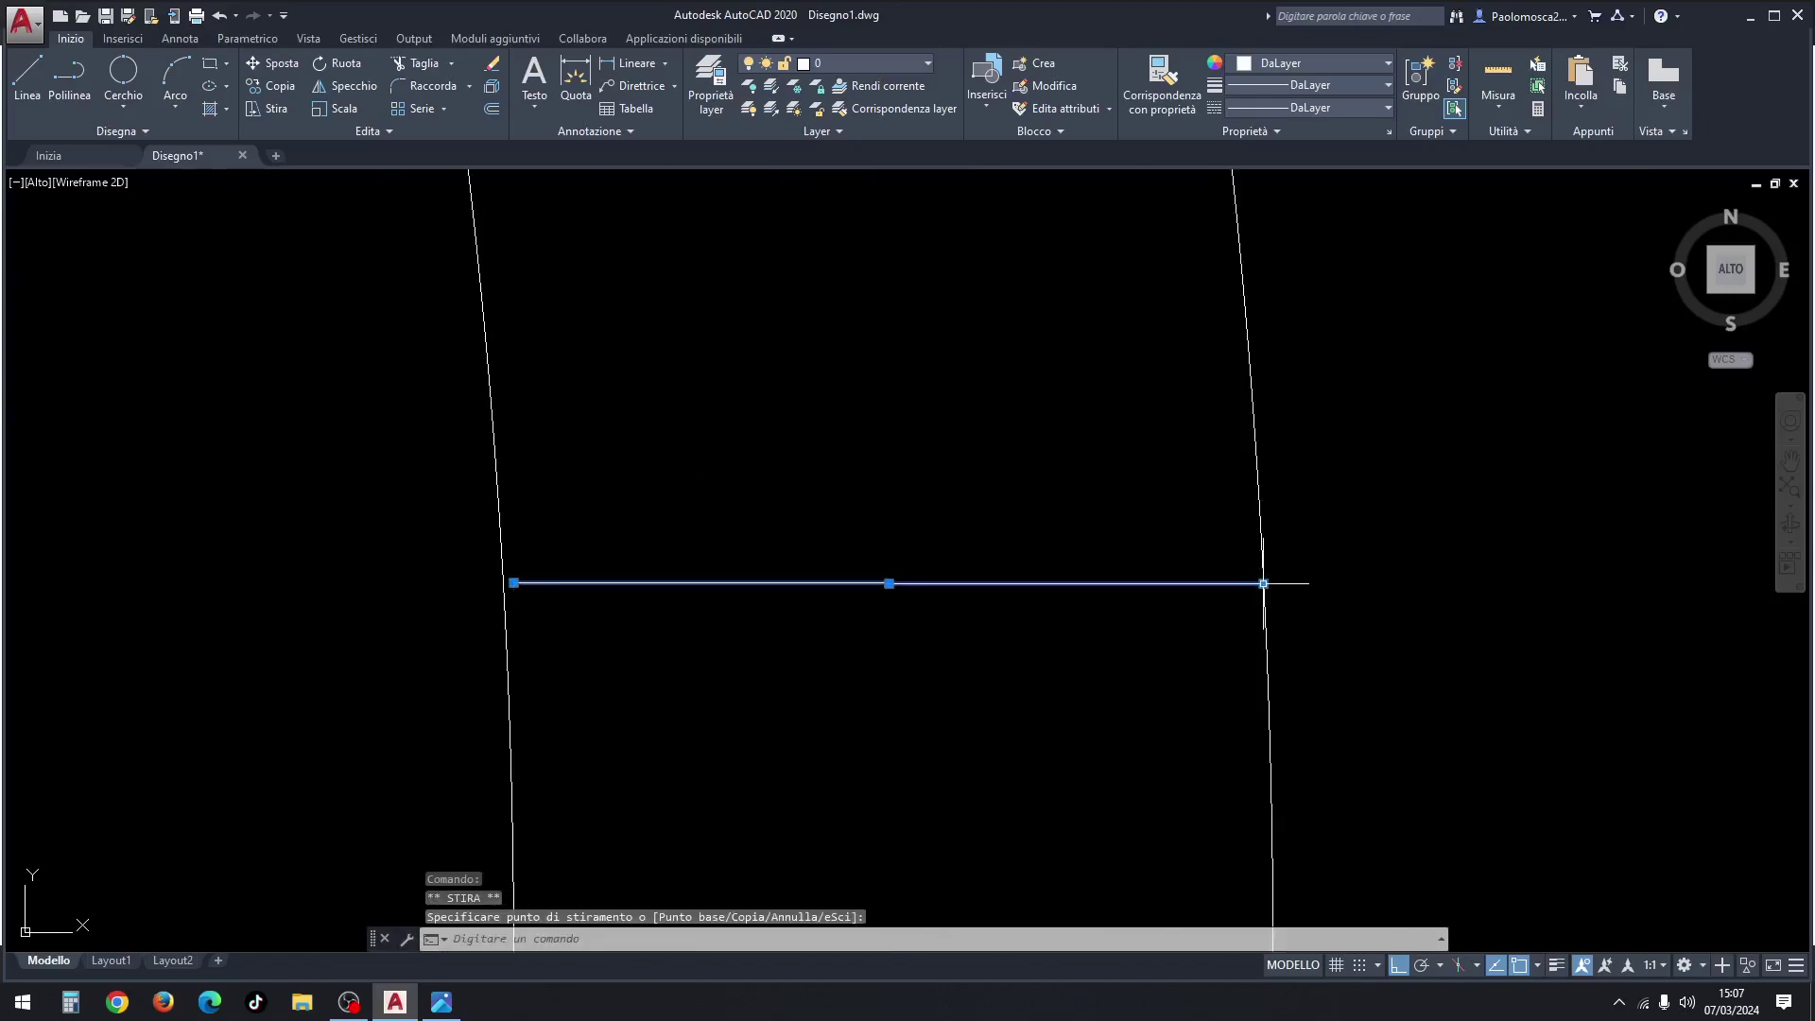
{"action": "left_click", "coordinate": [513, 583]}
{"action": "scroll", "coordinate": [662, 527], "scroll_direction": "down", "scroll_amount": 2}
{"action": "scroll", "coordinate": [662, 528], "scroll_direction": "down", "scroll_amount": 2}
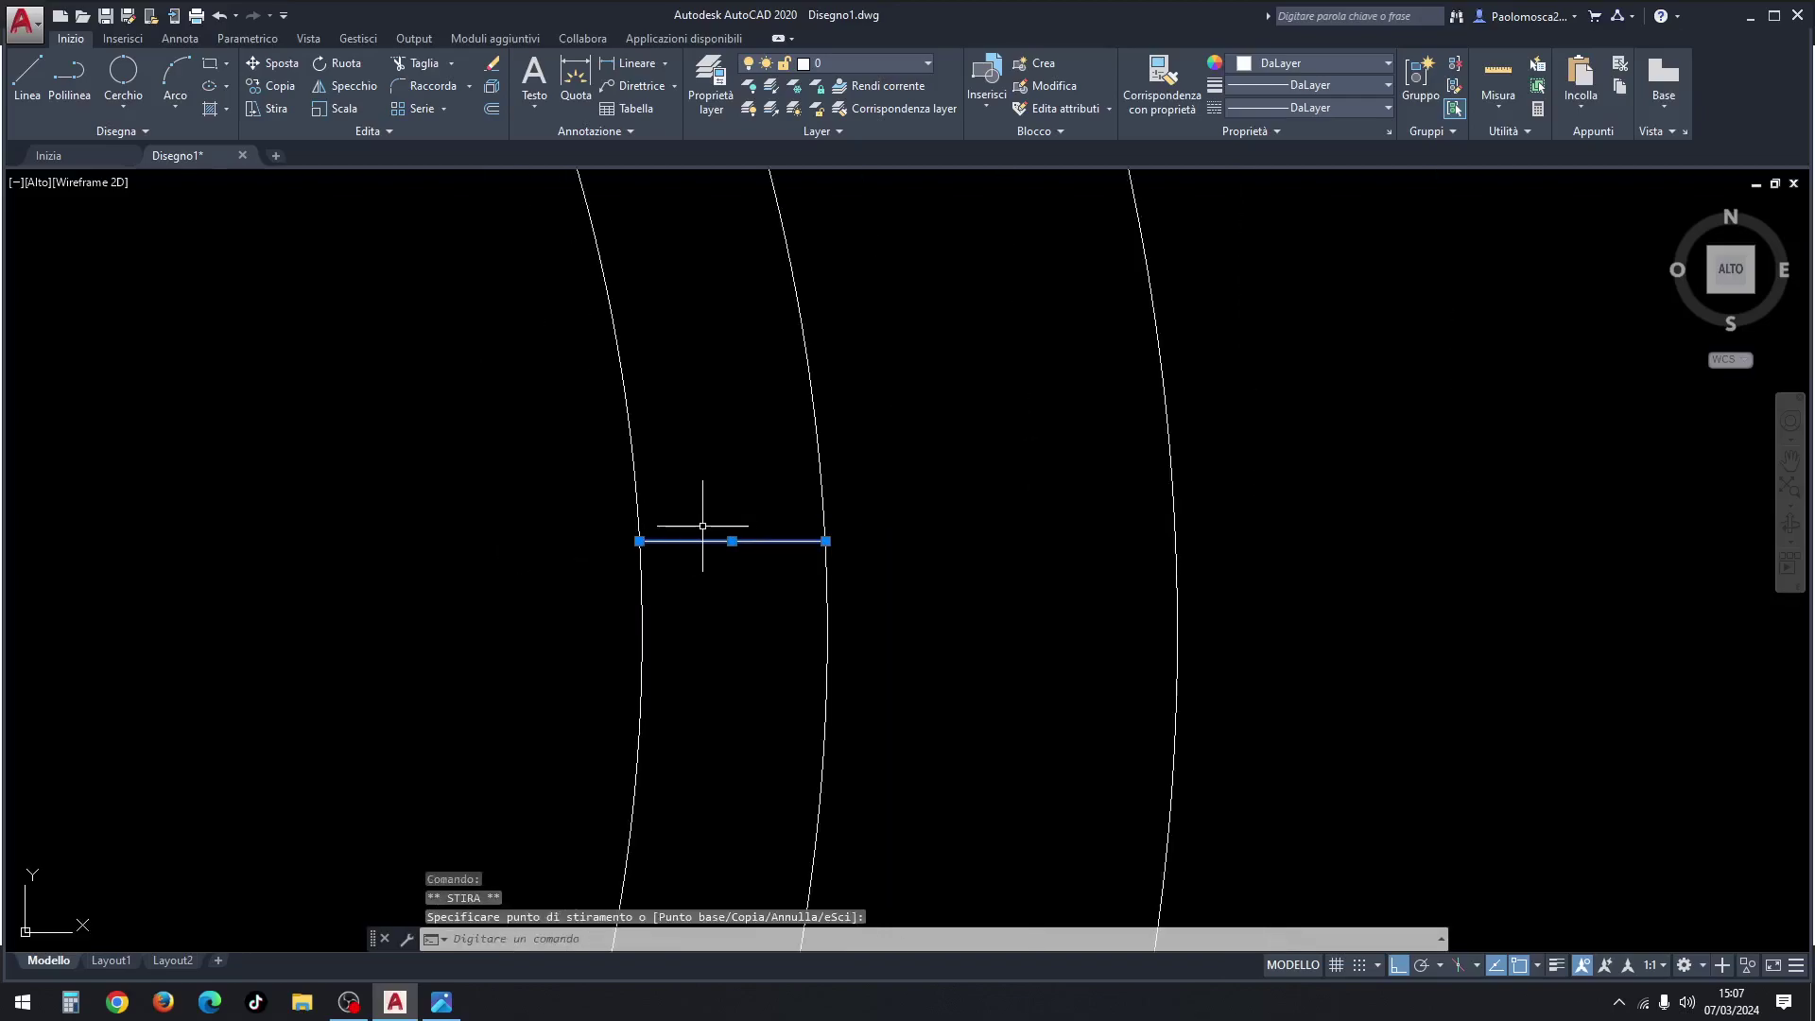
{"action": "scroll", "coordinate": [708, 539], "scroll_direction": "down", "scroll_amount": 2}
{"action": "scroll", "coordinate": [747, 548], "scroll_direction": "down", "scroll_amount": 2}
{"action": "scroll", "coordinate": [704, 542], "scroll_direction": "down", "scroll_amount": 2}
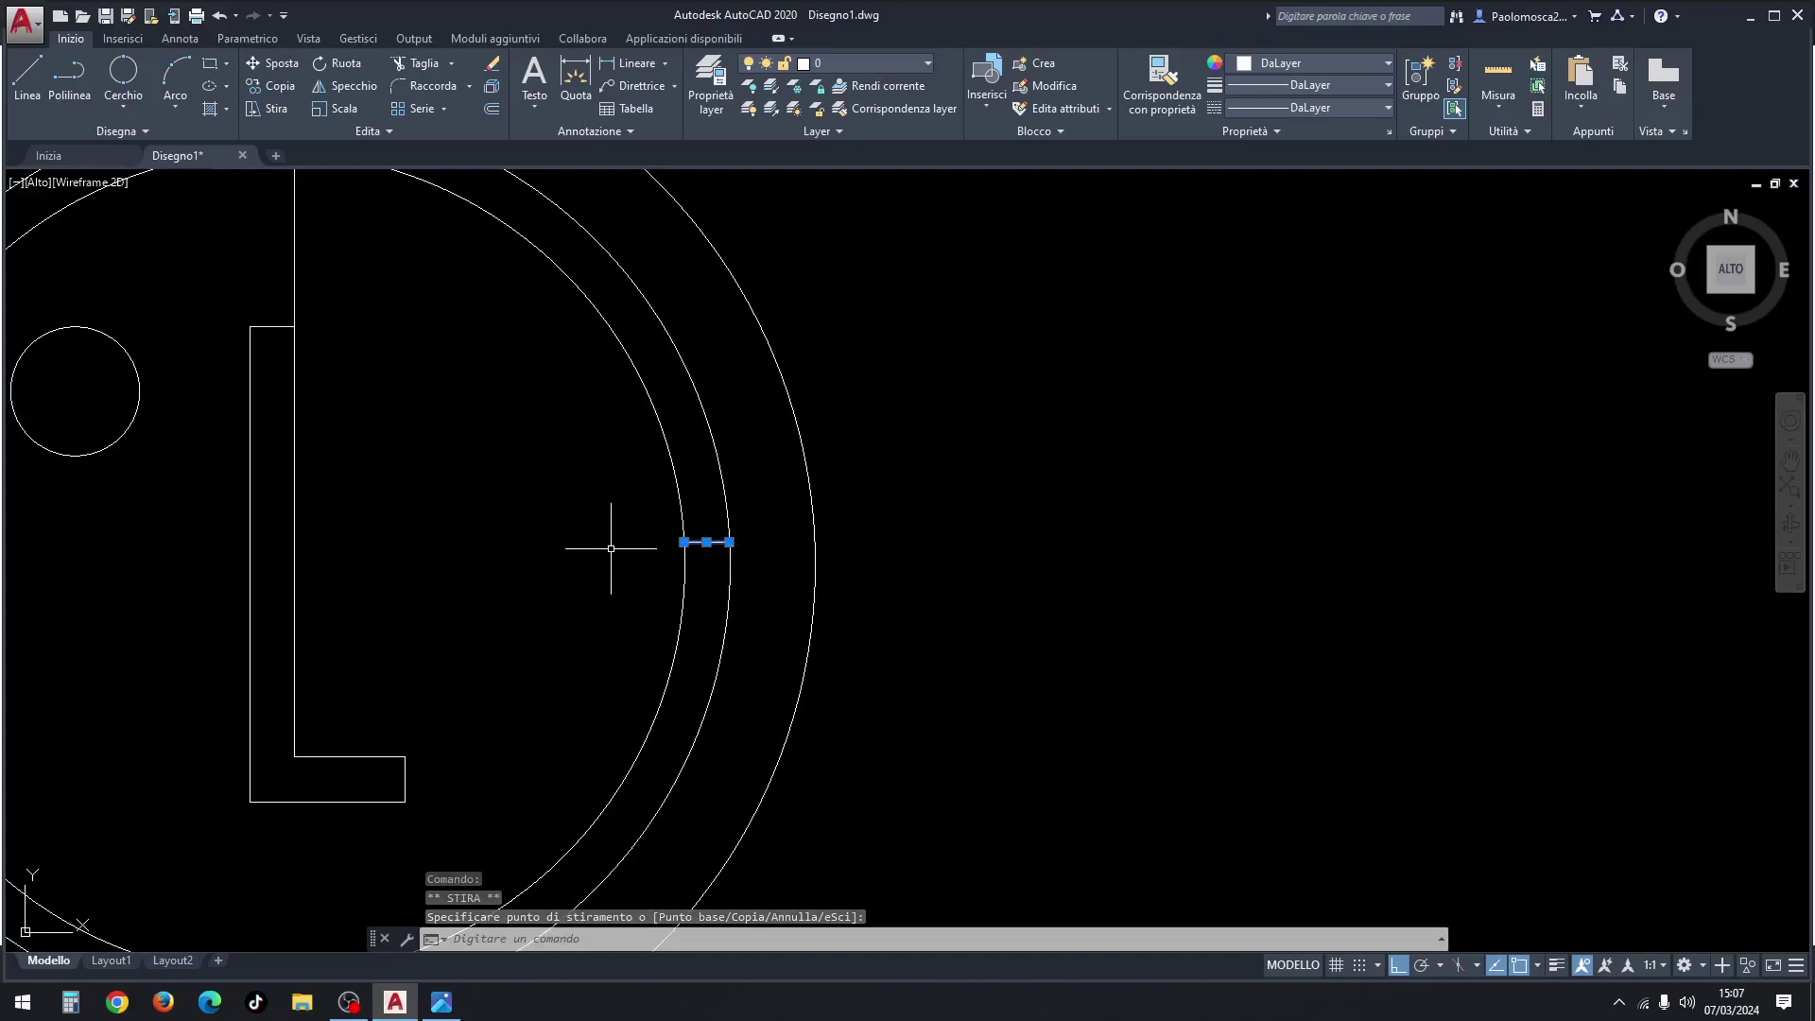
Step: Draw a vertical line straight up from the L's inner corner past the ring line
{"action": "left_click", "coordinate": [17, 83]}
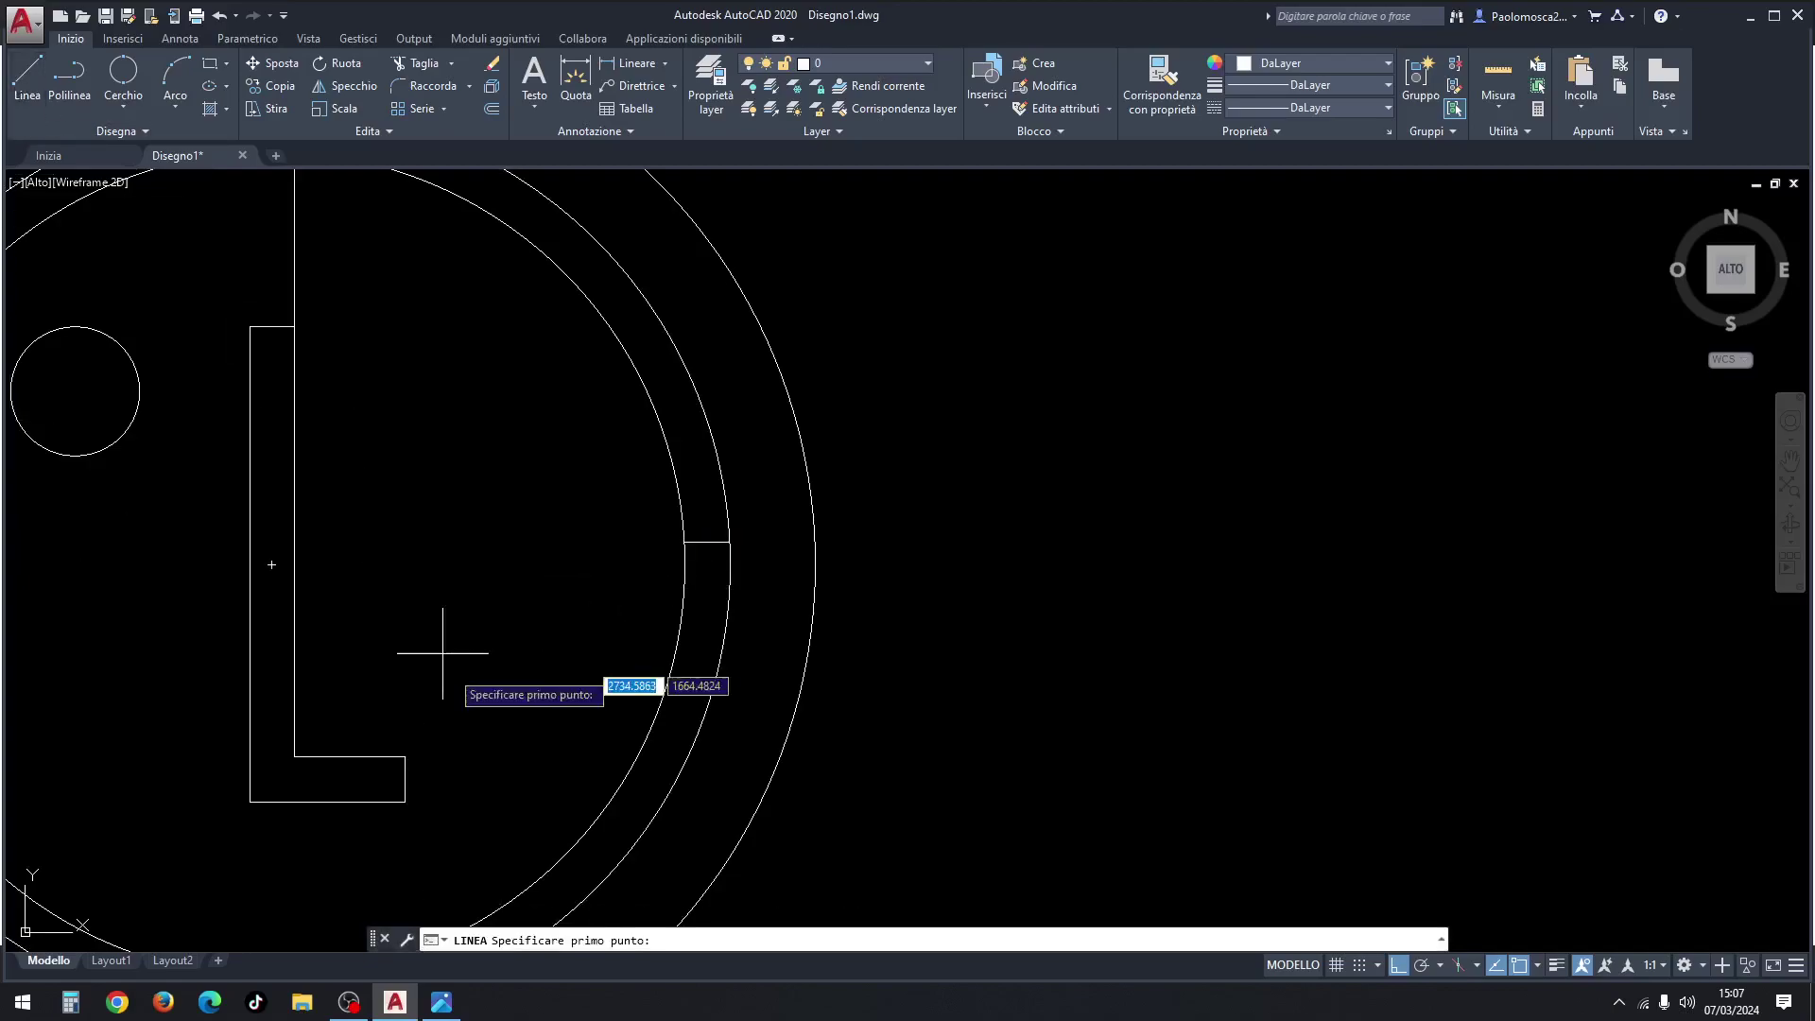
{"action": "left_click", "coordinate": [405, 756]}
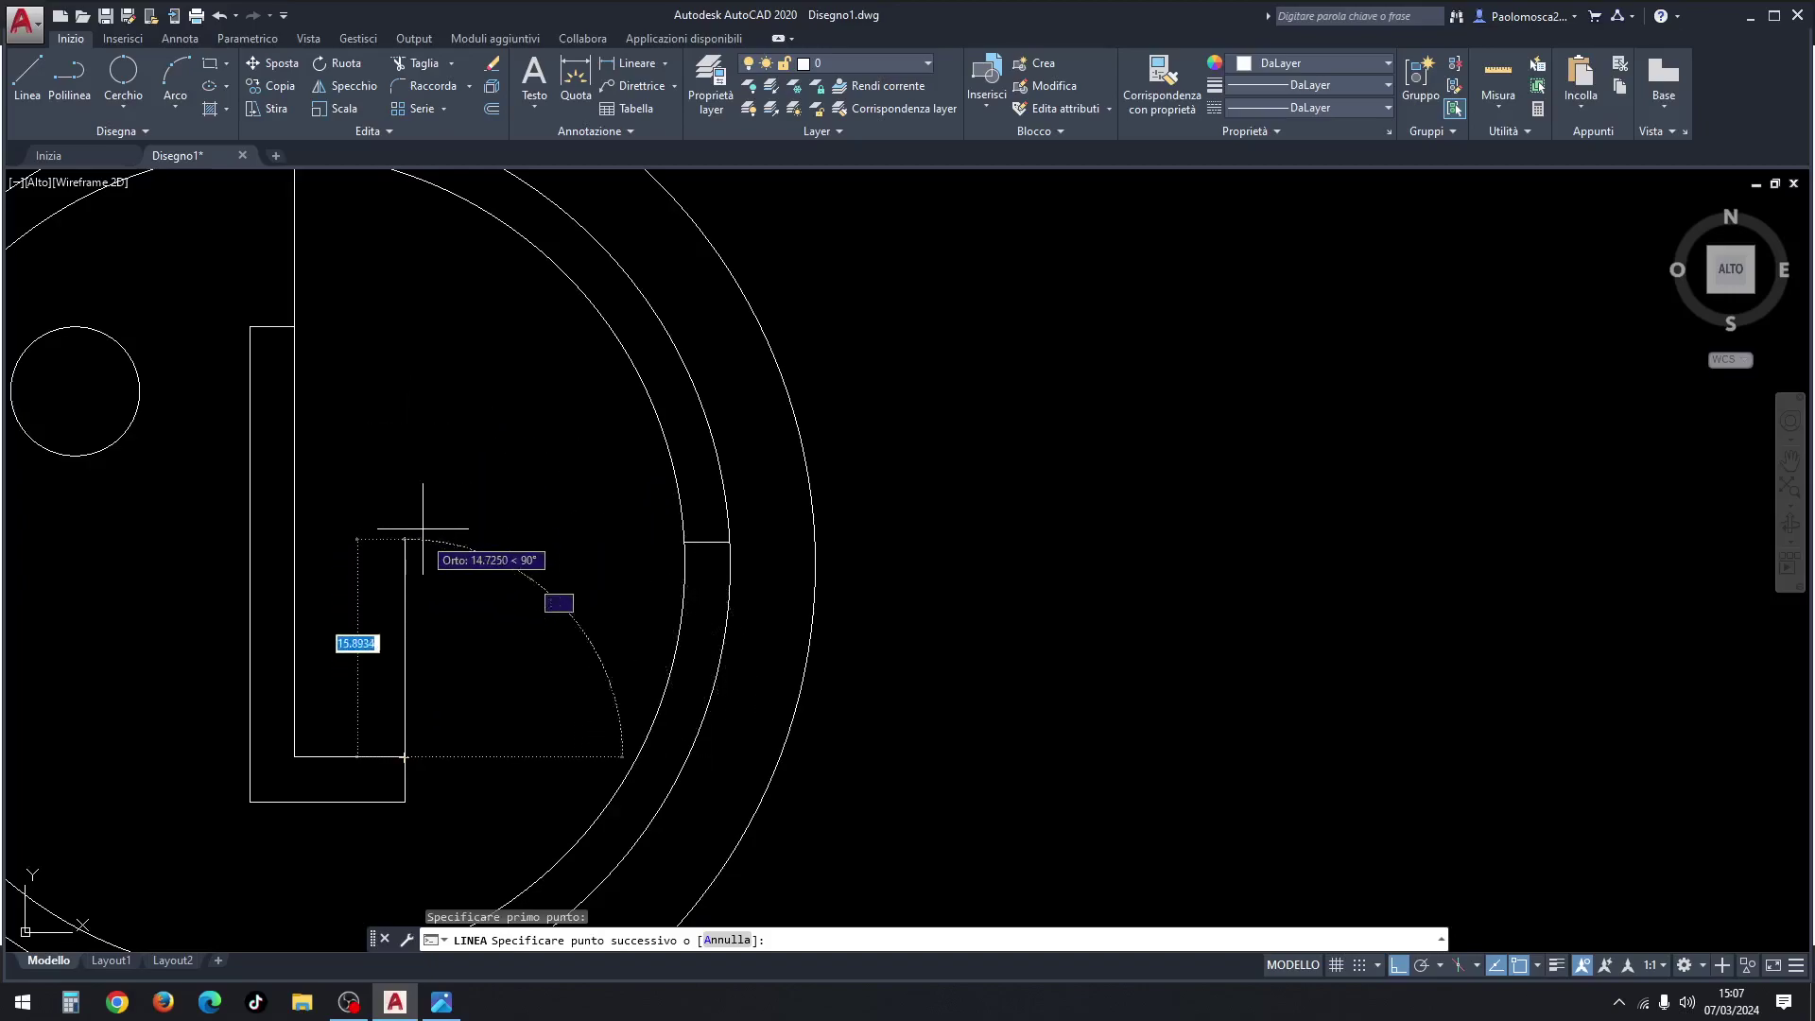
{"action": "left_click", "coordinate": [406, 465]}
{"action": "key", "text": "Escape"}
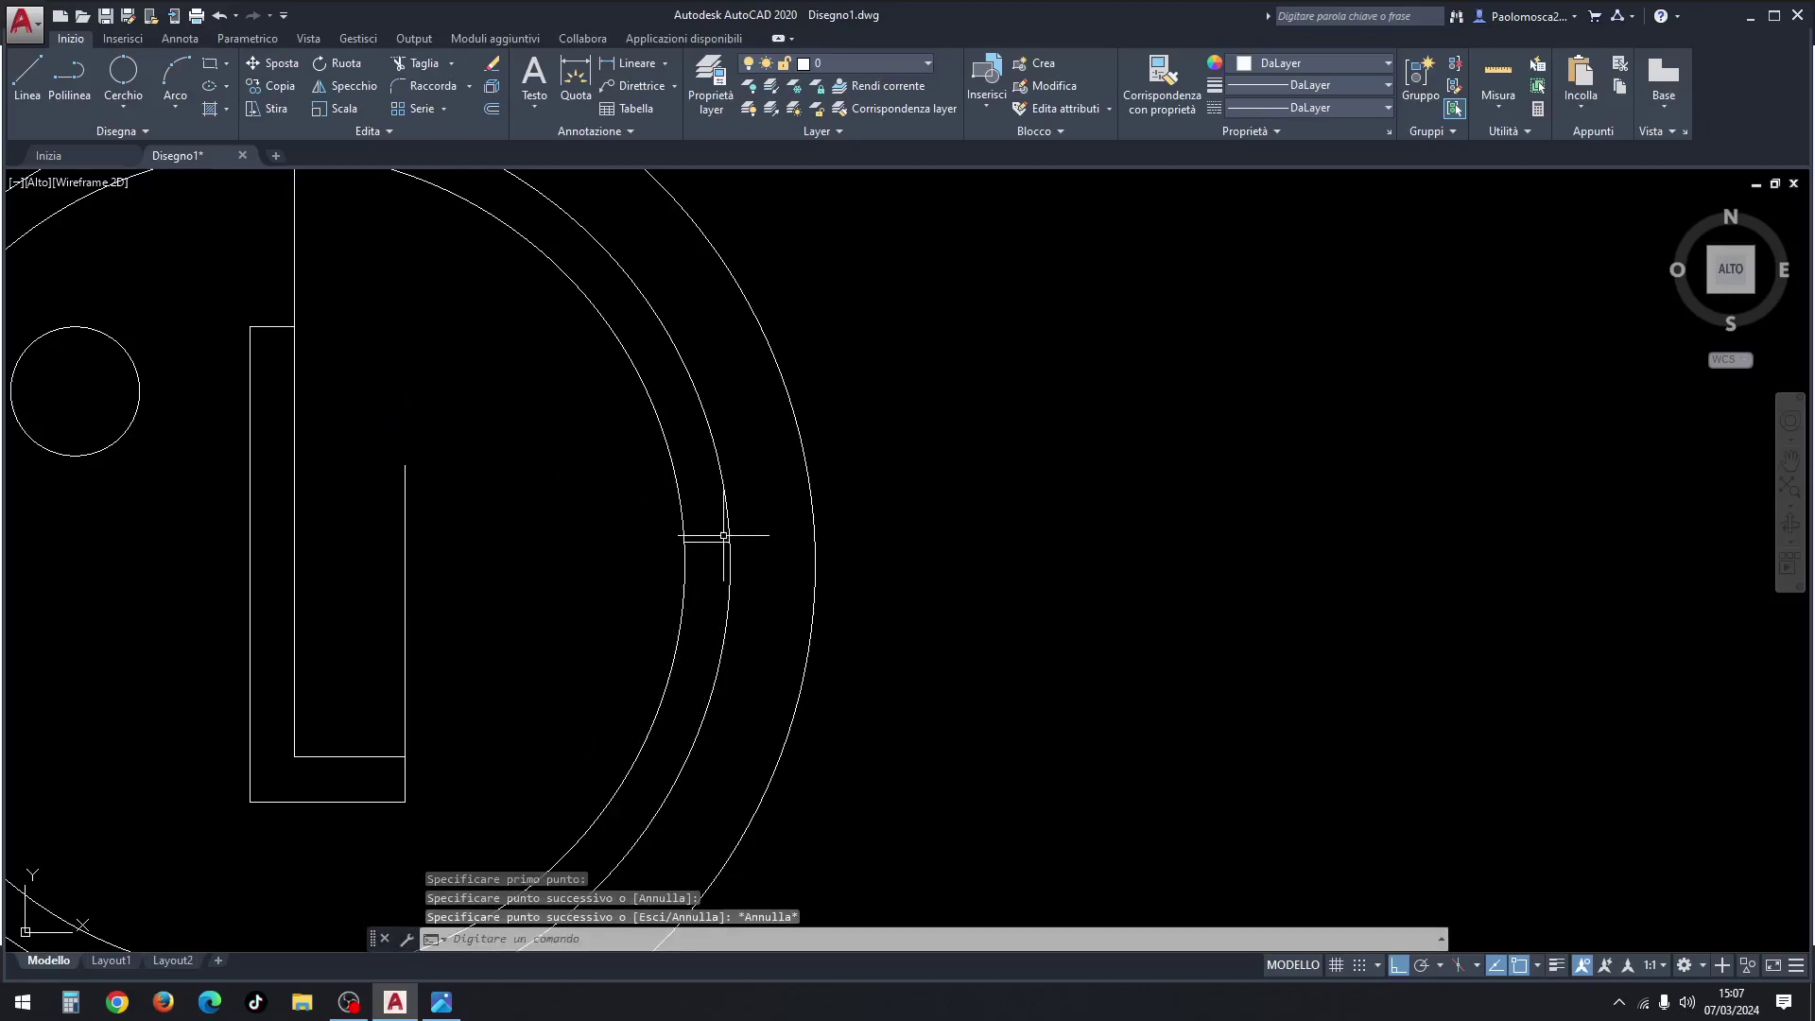
Step: Stretch the short horizontal line's left end to meet the vertical line
{"action": "left_click", "coordinate": [719, 543]}
{"action": "left_click", "coordinate": [684, 542]}
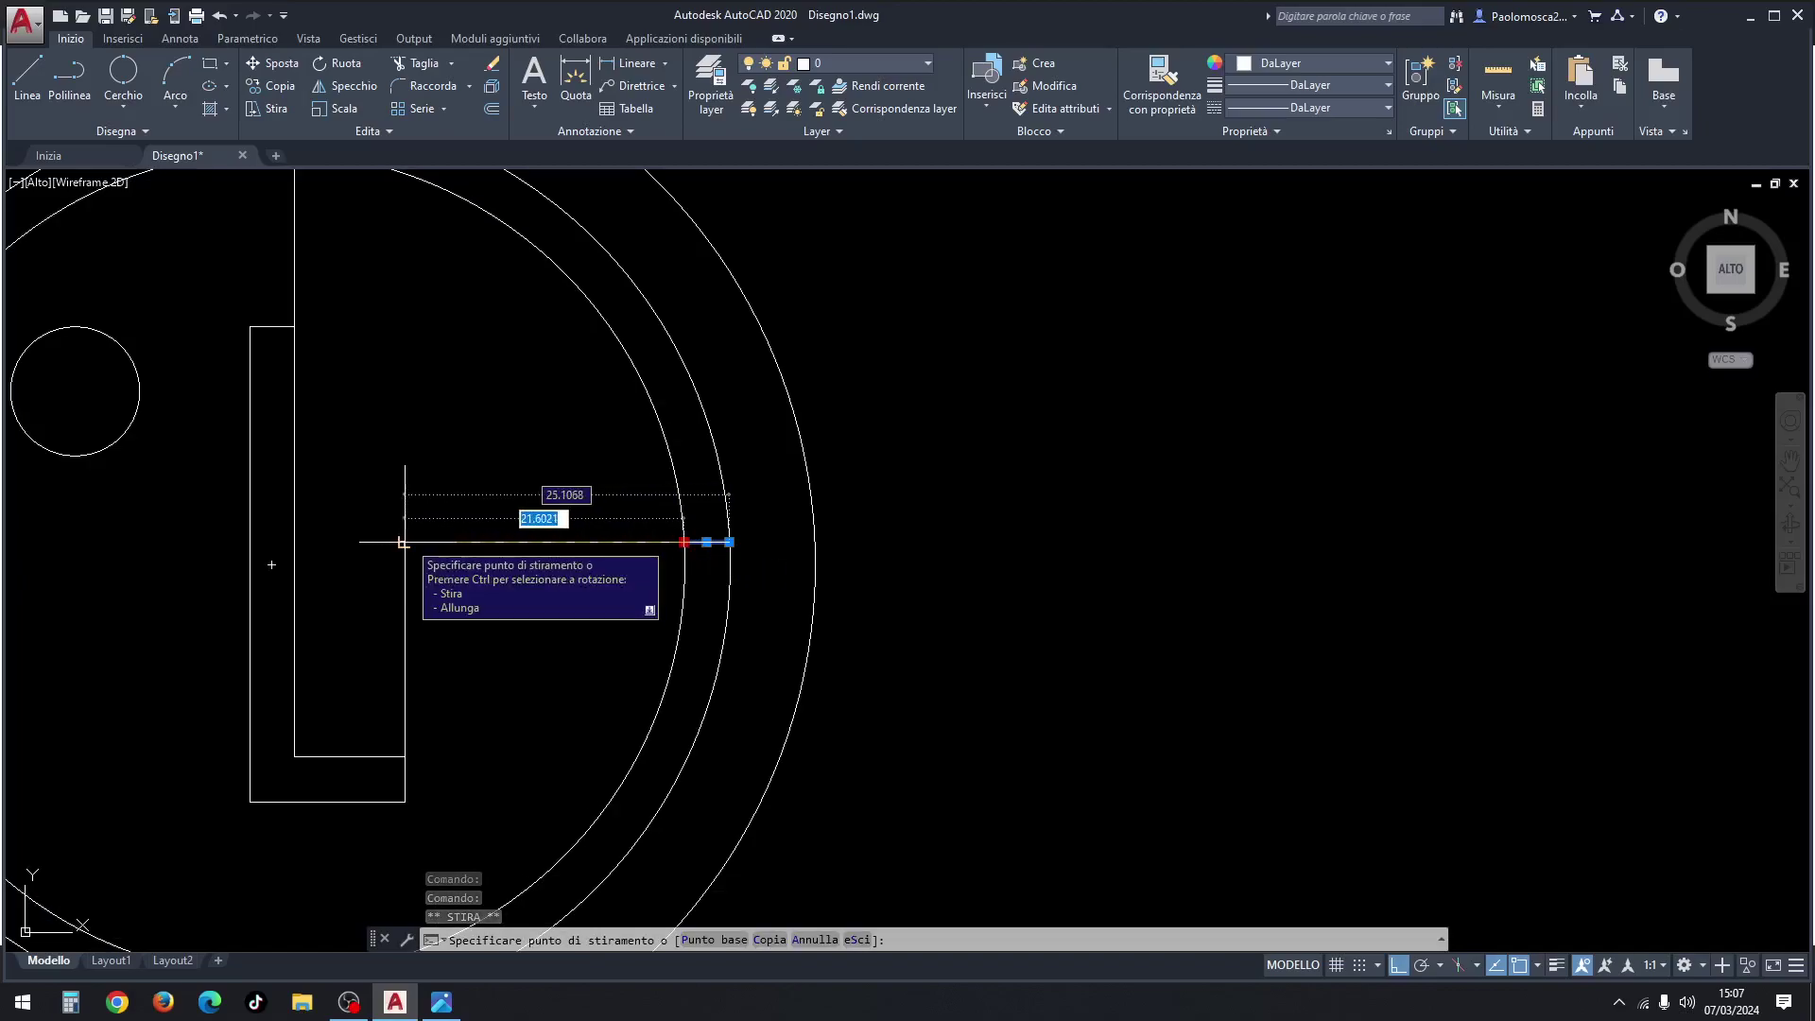
{"action": "left_click", "coordinate": [404, 541]}
{"action": "key", "text": "Escape"}
{"action": "key", "text": "Escape"}
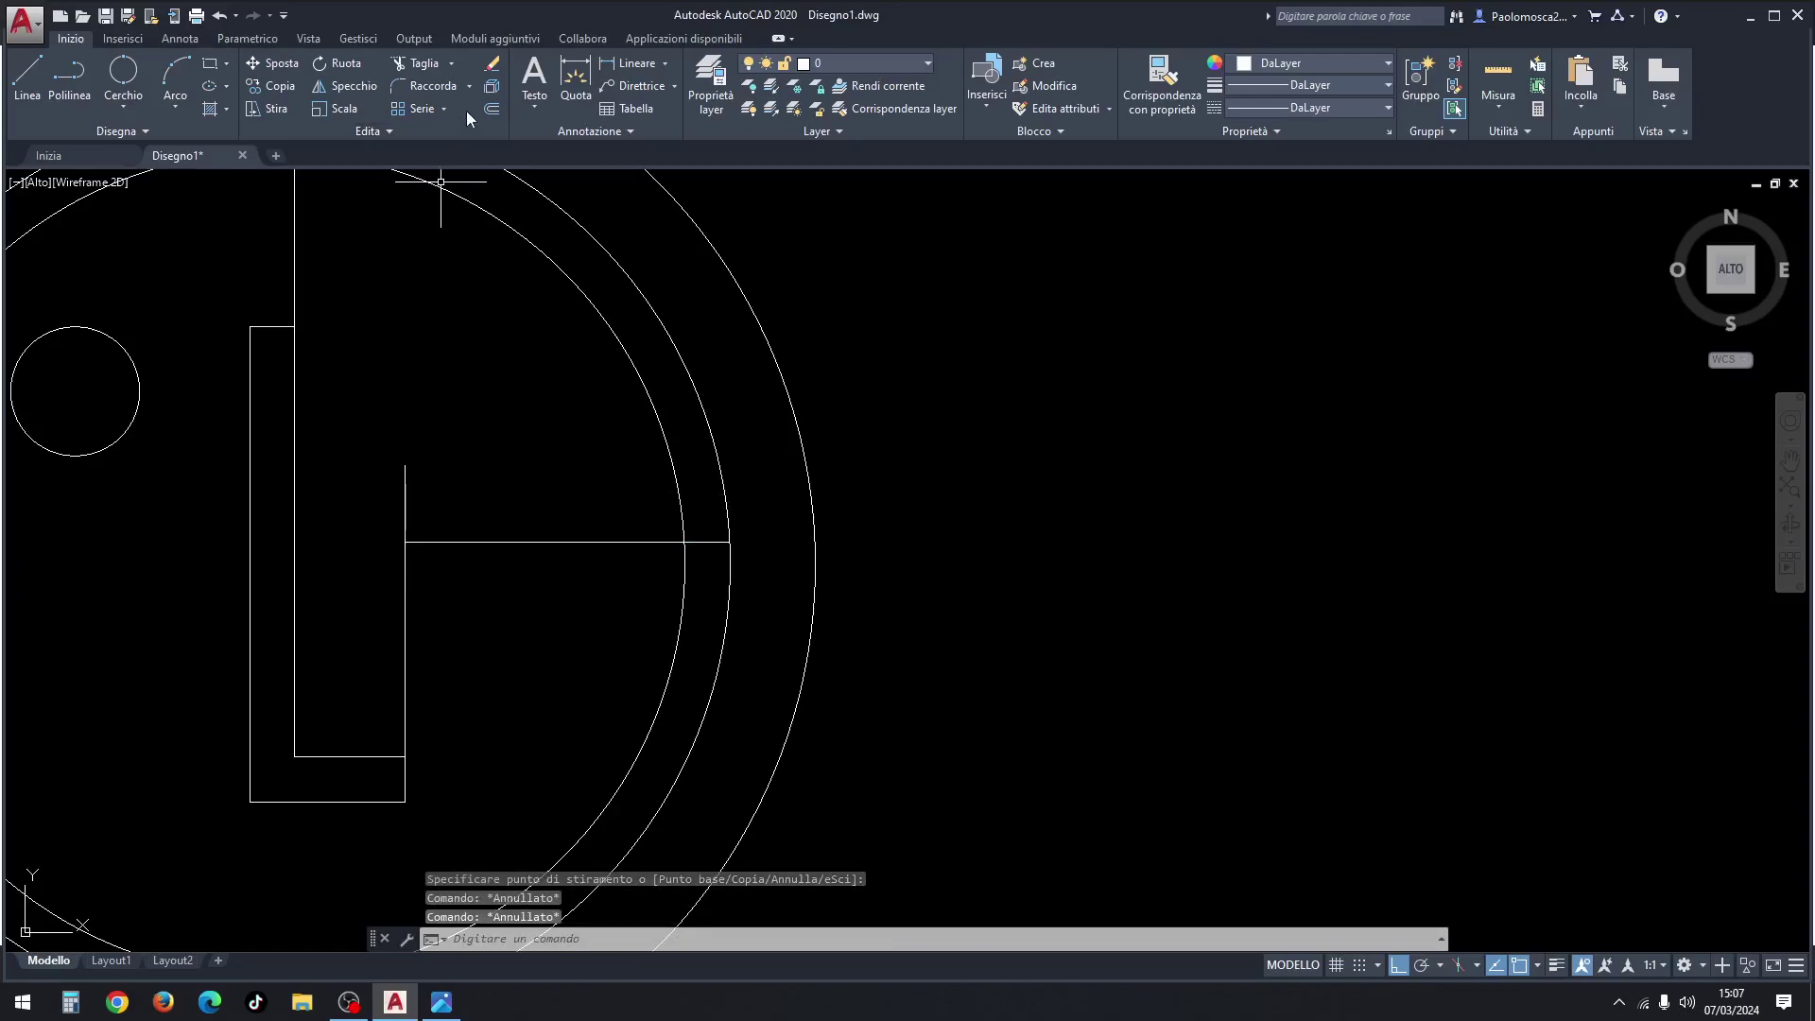
Step: Offset the G's horizontal bar line 3.5 downward
{"action": "left_click", "coordinate": [487, 112]}
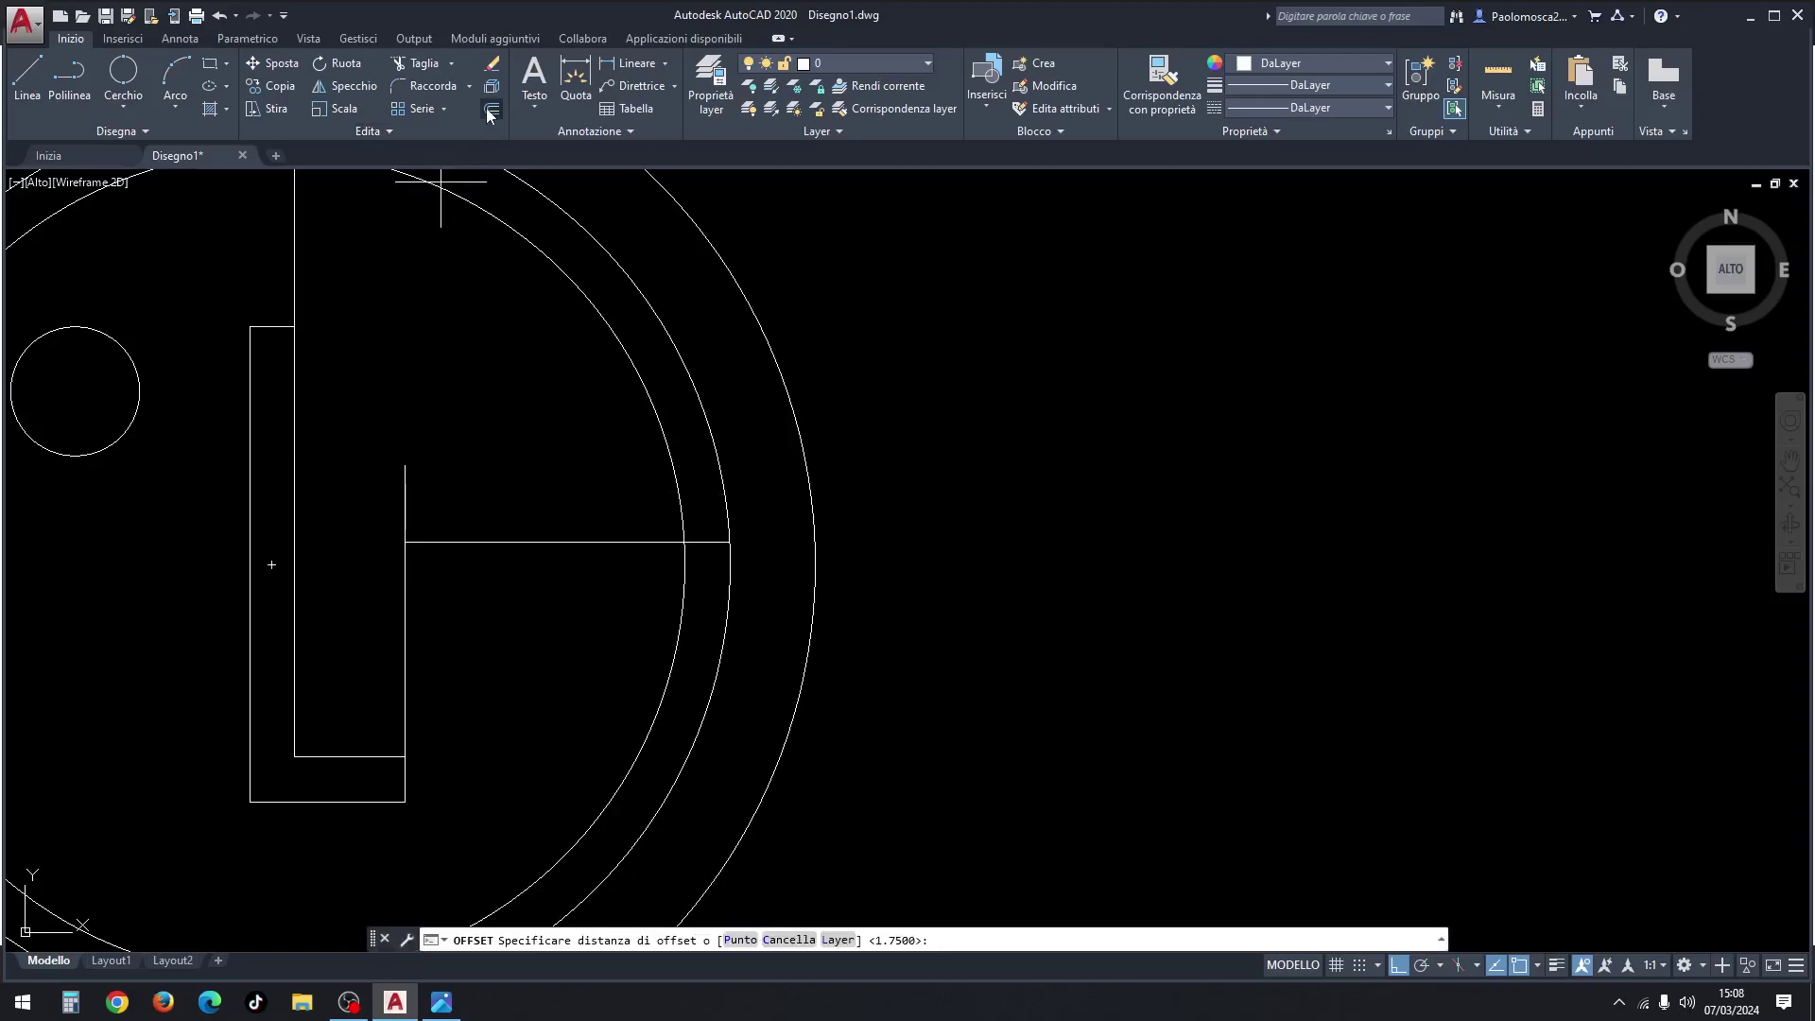
{"action": "type", "text": "3.5"}
{"action": "key", "text": "Return"}
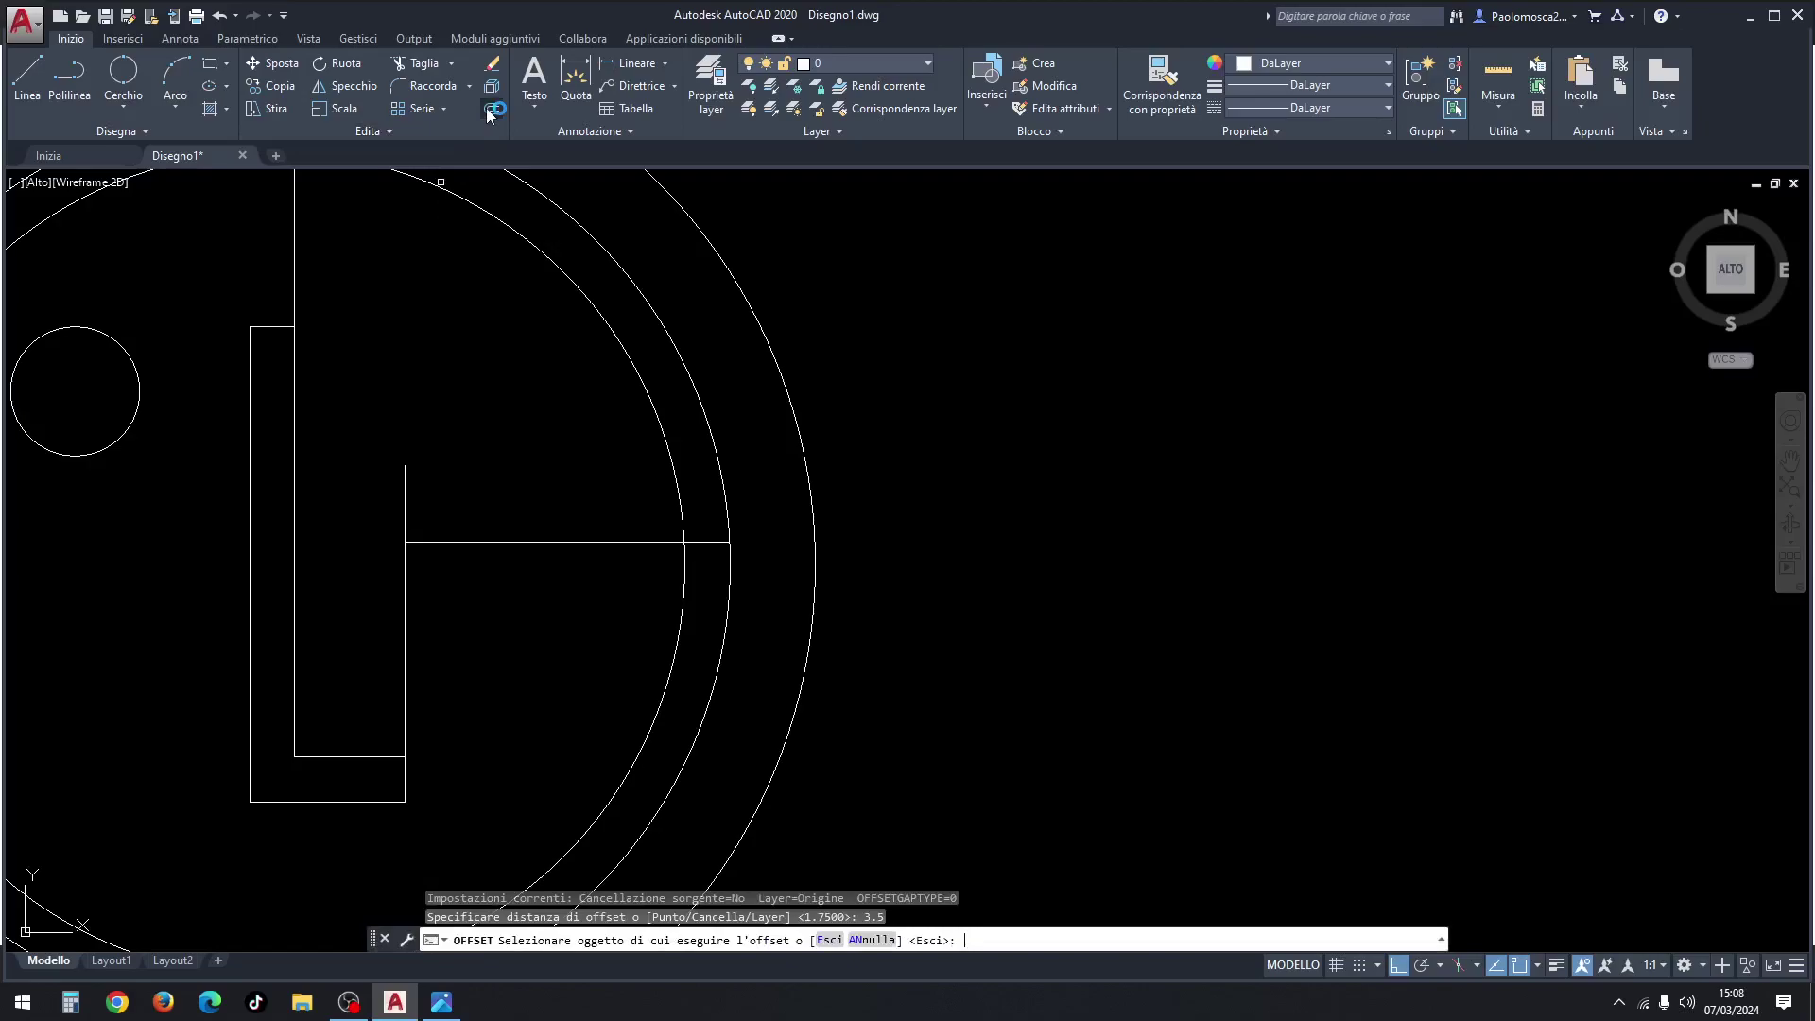
{"action": "left_click", "coordinate": [609, 541]}
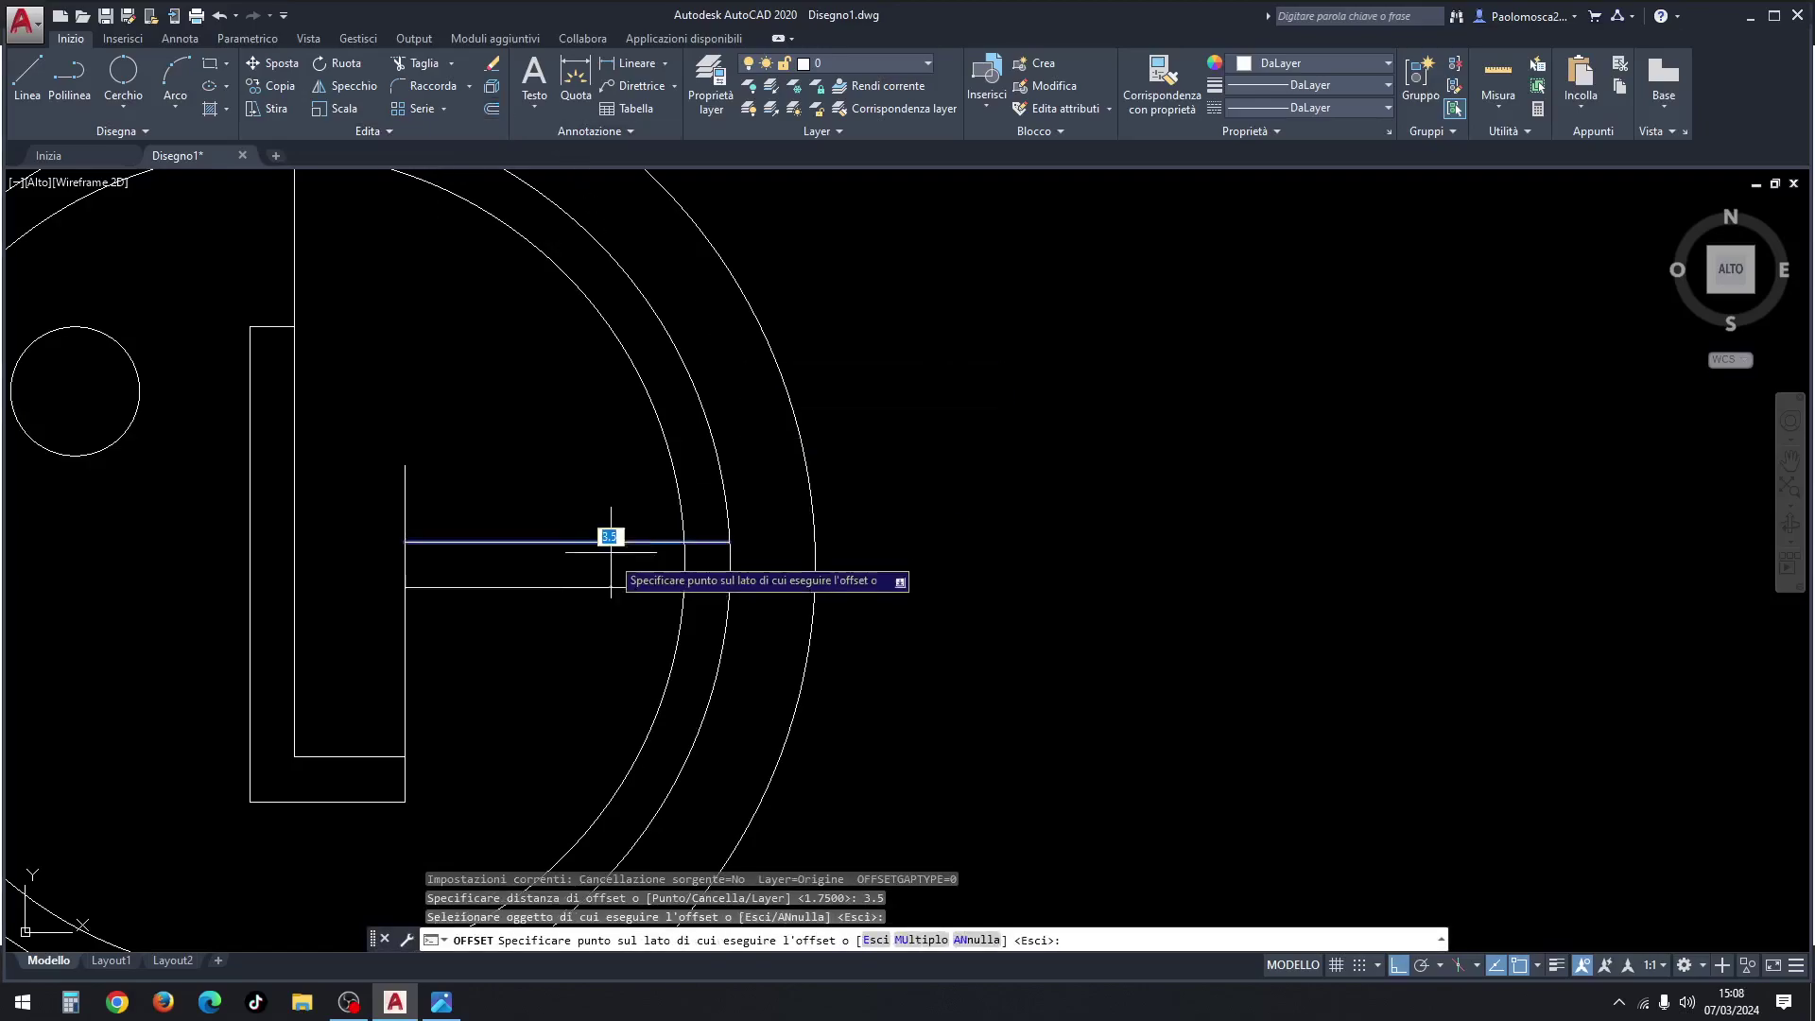
{"action": "left_click", "coordinate": [609, 612]}
{"action": "scroll", "coordinate": [605, 567], "scroll_direction": "down", "scroll_amount": 2}
{"action": "scroll", "coordinate": [601, 553], "scroll_direction": "down", "scroll_amount": 2}
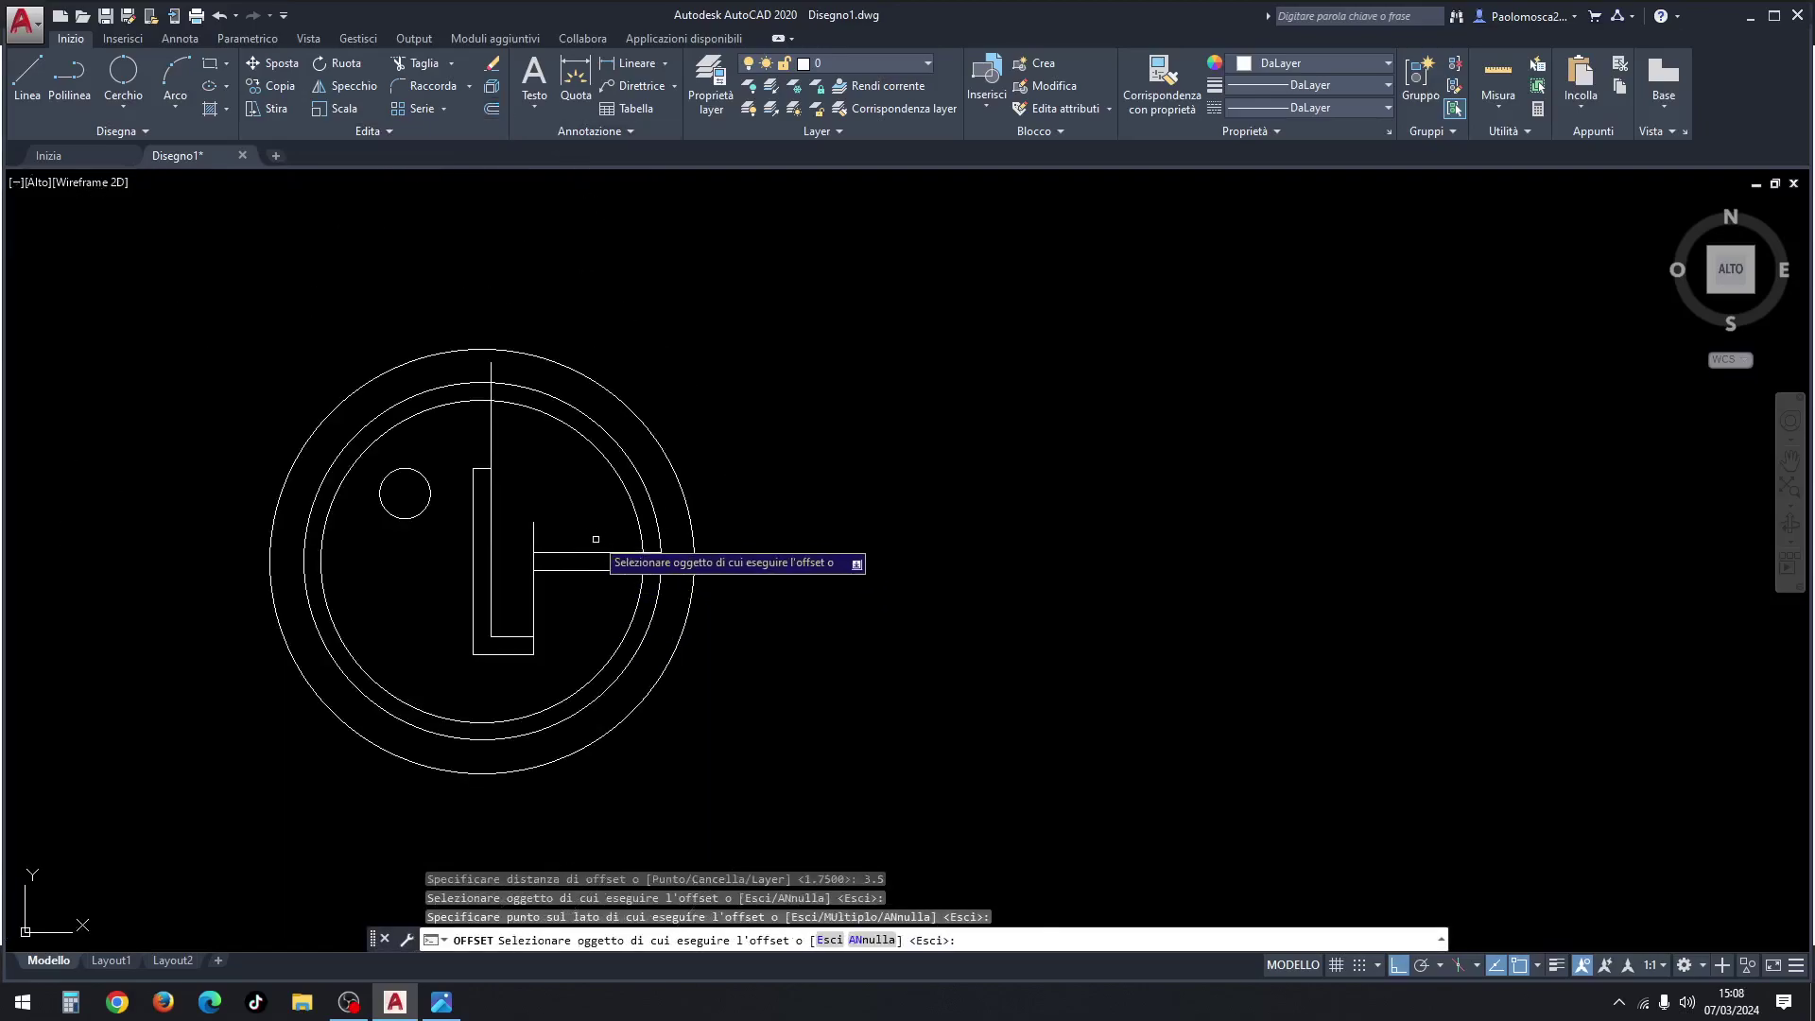
{"action": "scroll", "coordinate": [595, 539], "scroll_direction": "up", "scroll_amount": 2}
{"action": "key", "text": "Escape"}
{"action": "key", "text": "Escape"}
{"action": "key", "text": "Escape"}
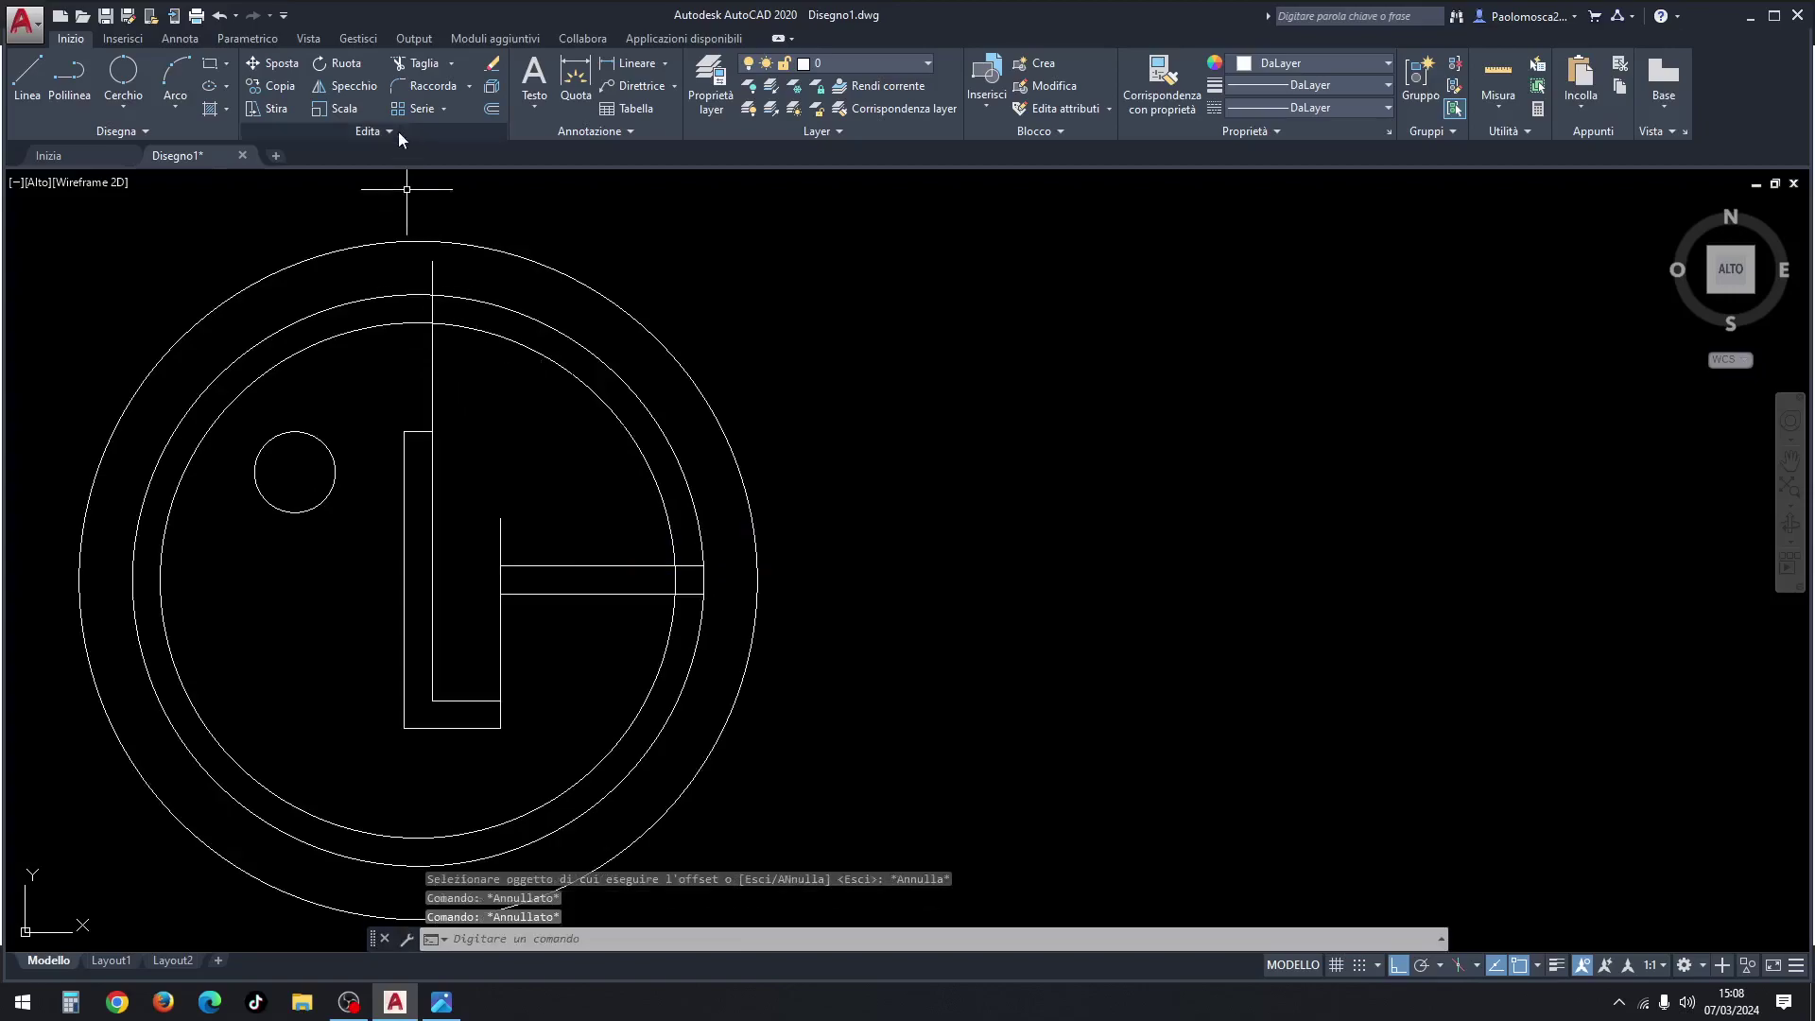
Step: Trim the vertical line, upper-right ring arcs, bar end and short stub with crossing windows
{"action": "left_click", "coordinate": [420, 64]}
{"action": "left_click", "coordinate": [445, 362]}
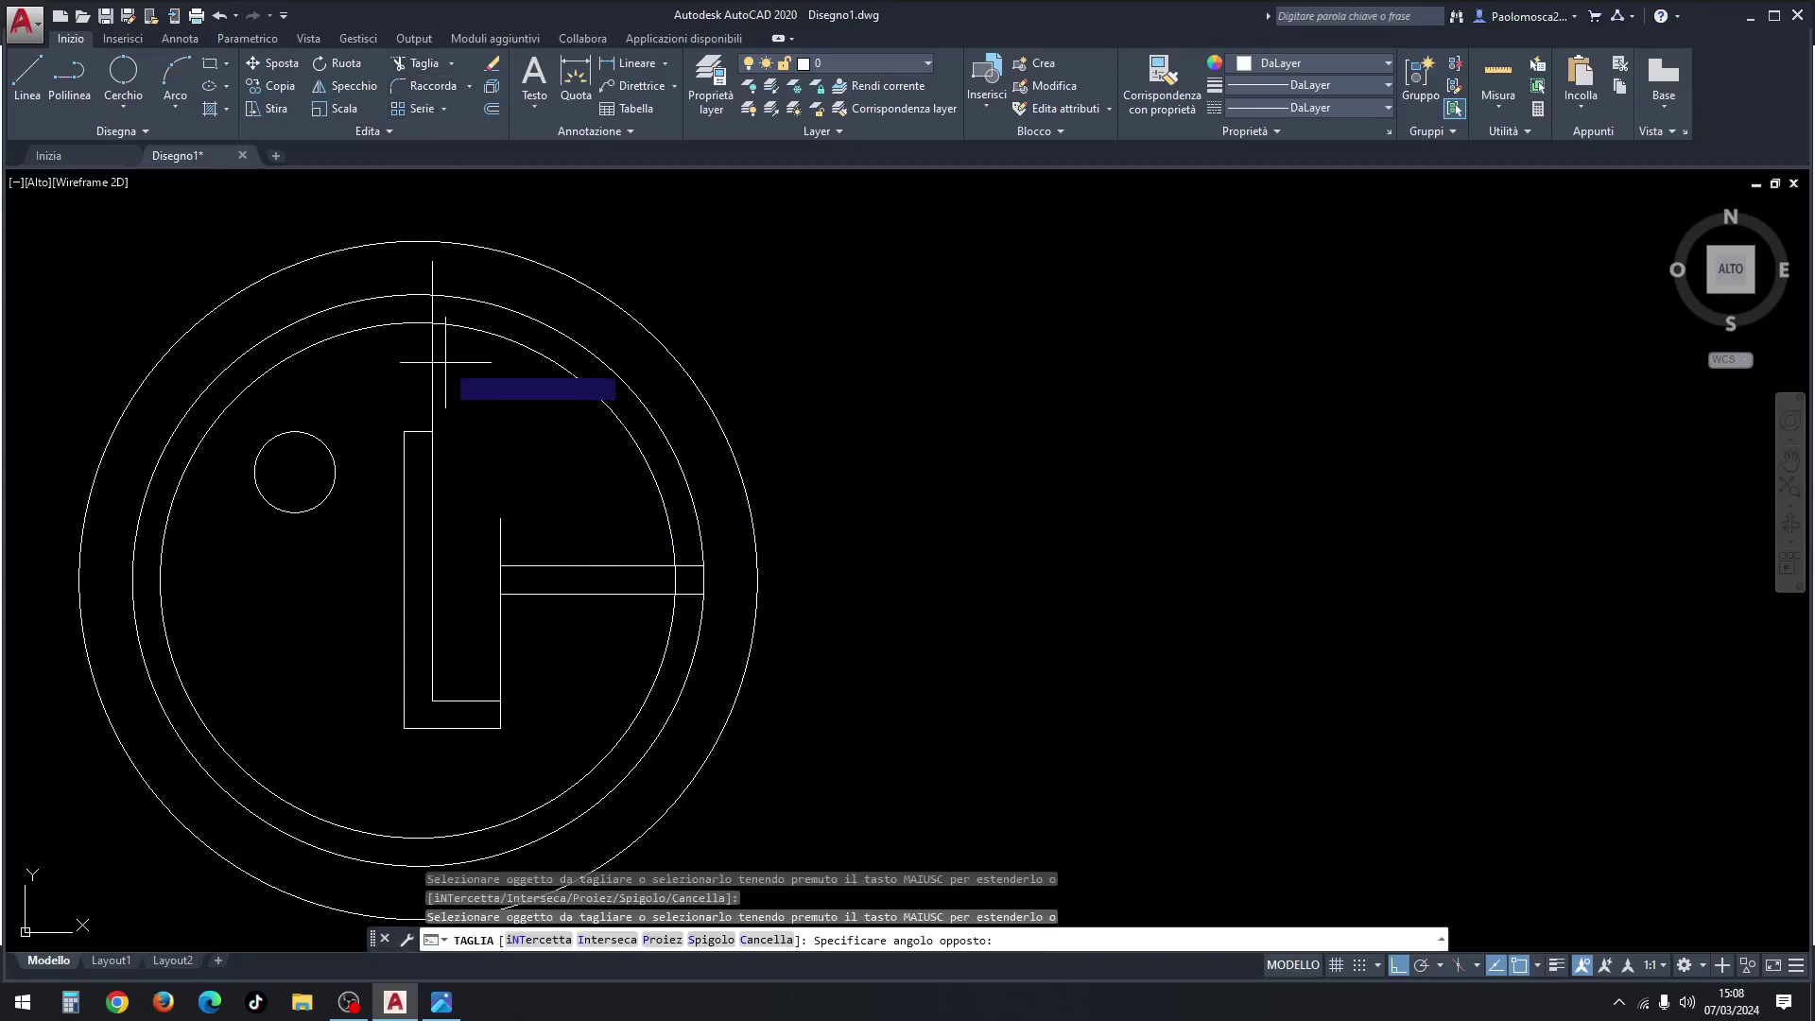
{"action": "left_click", "coordinate": [432, 276]}
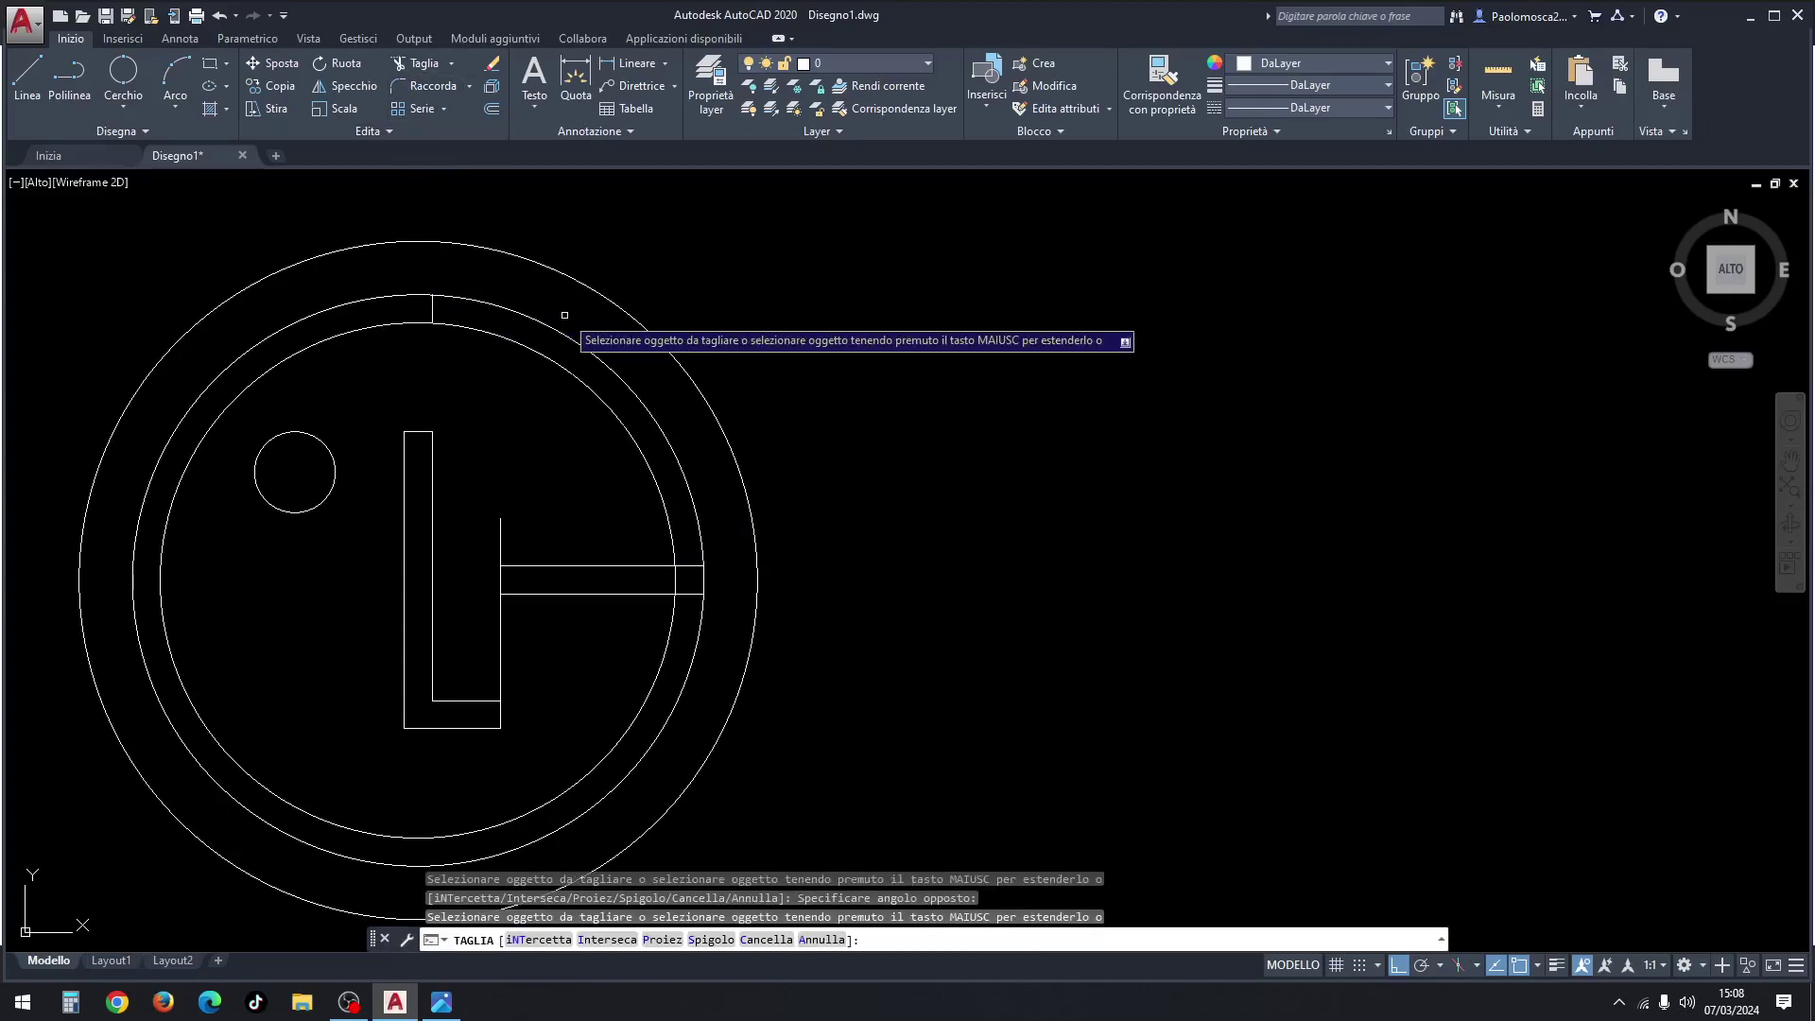
{"action": "left_click", "coordinate": [564, 315]}
{"action": "left_click", "coordinate": [518, 387]}
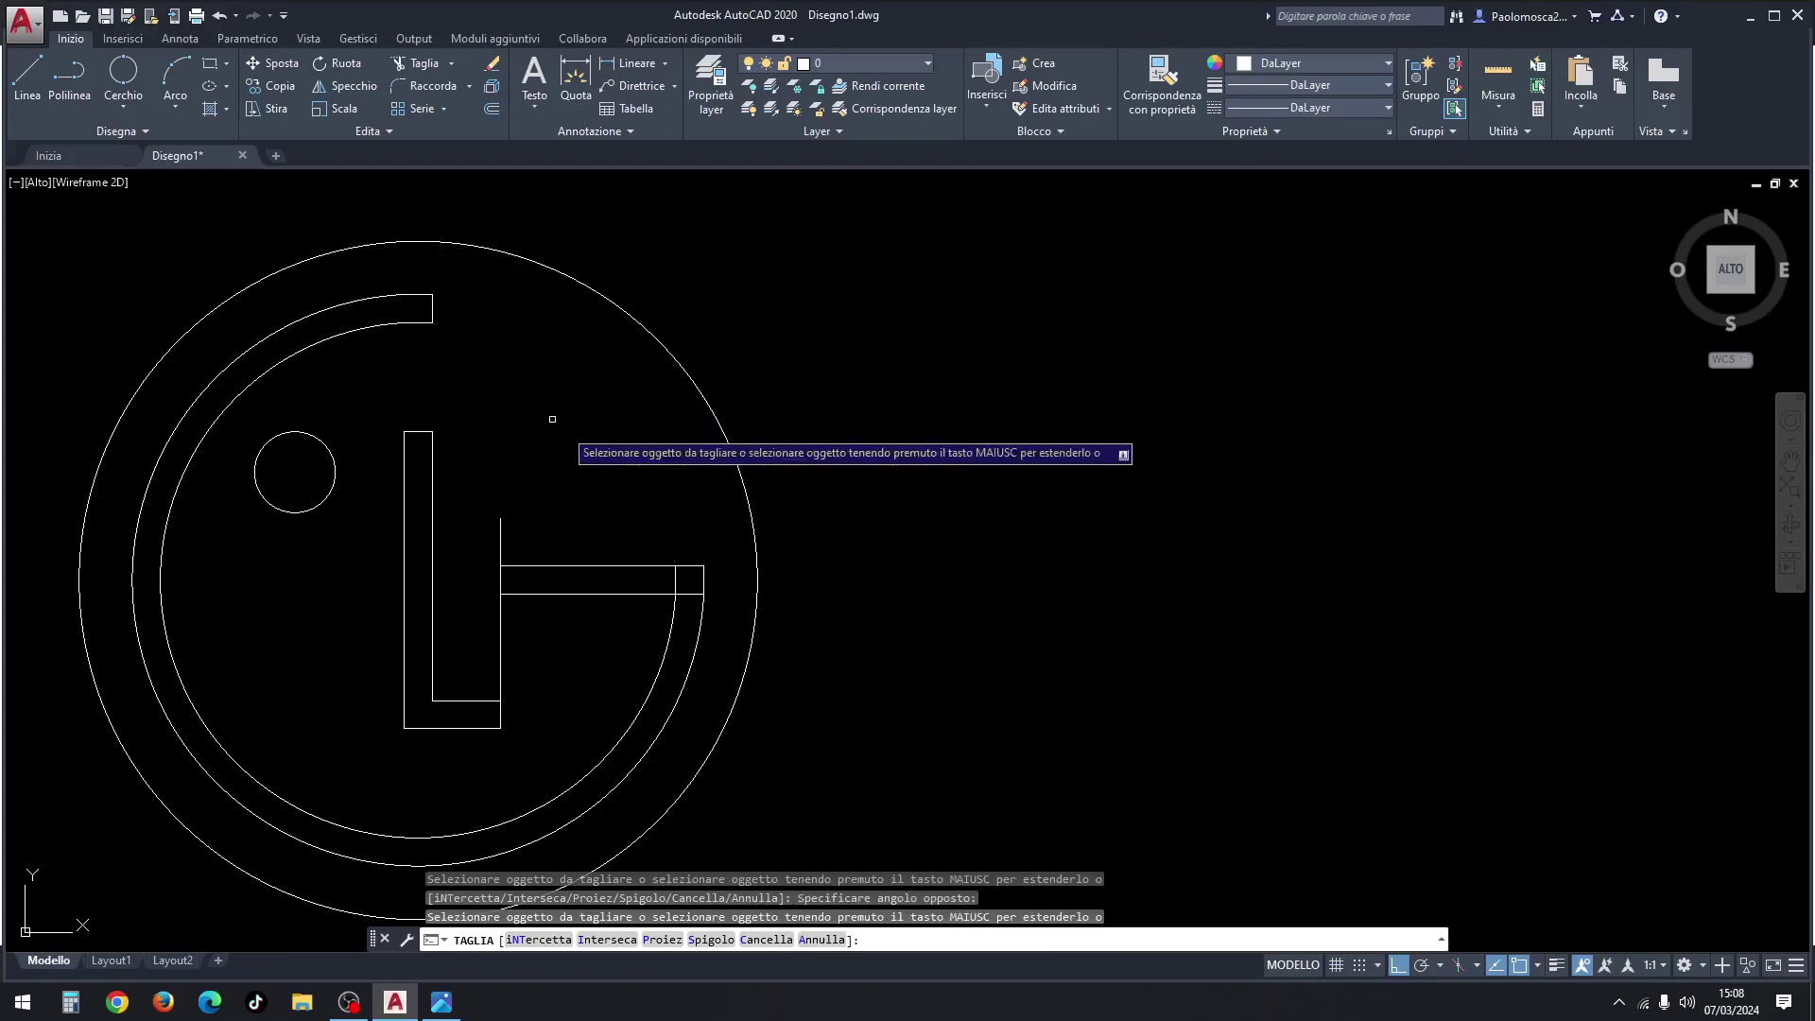
{"action": "left_click", "coordinate": [692, 588]}
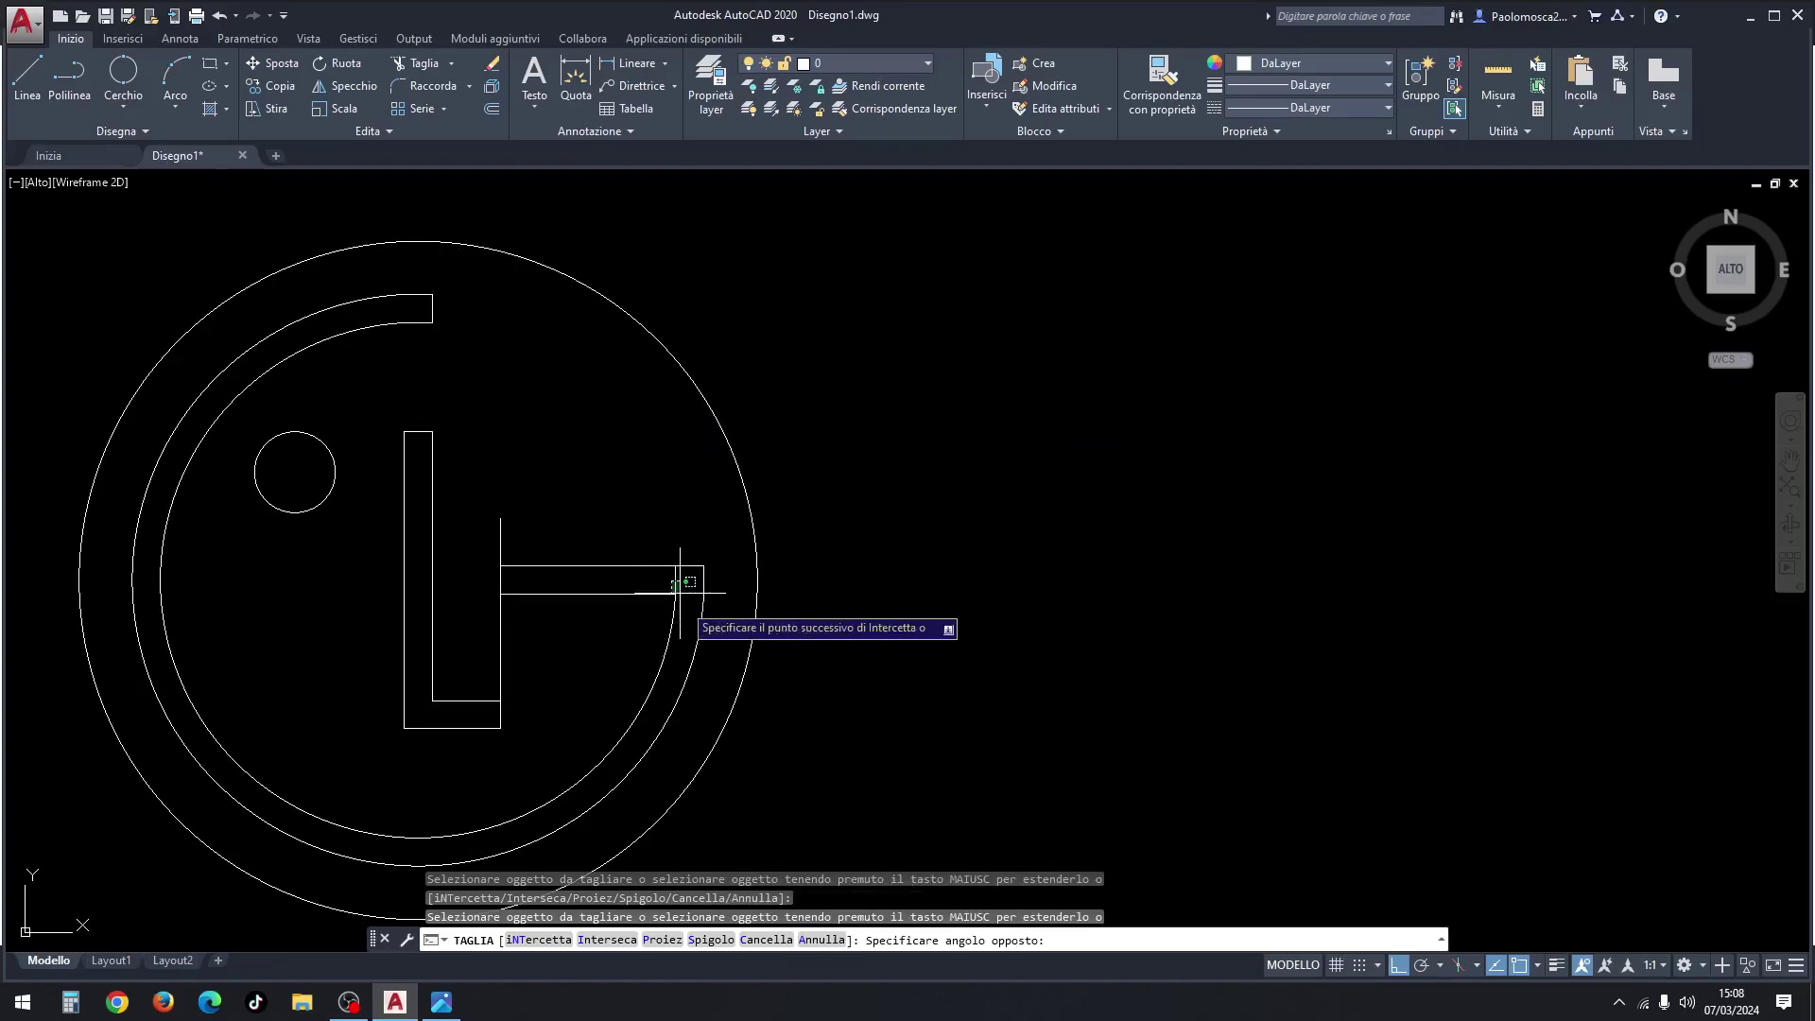
{"action": "left_click", "coordinate": [667, 578]}
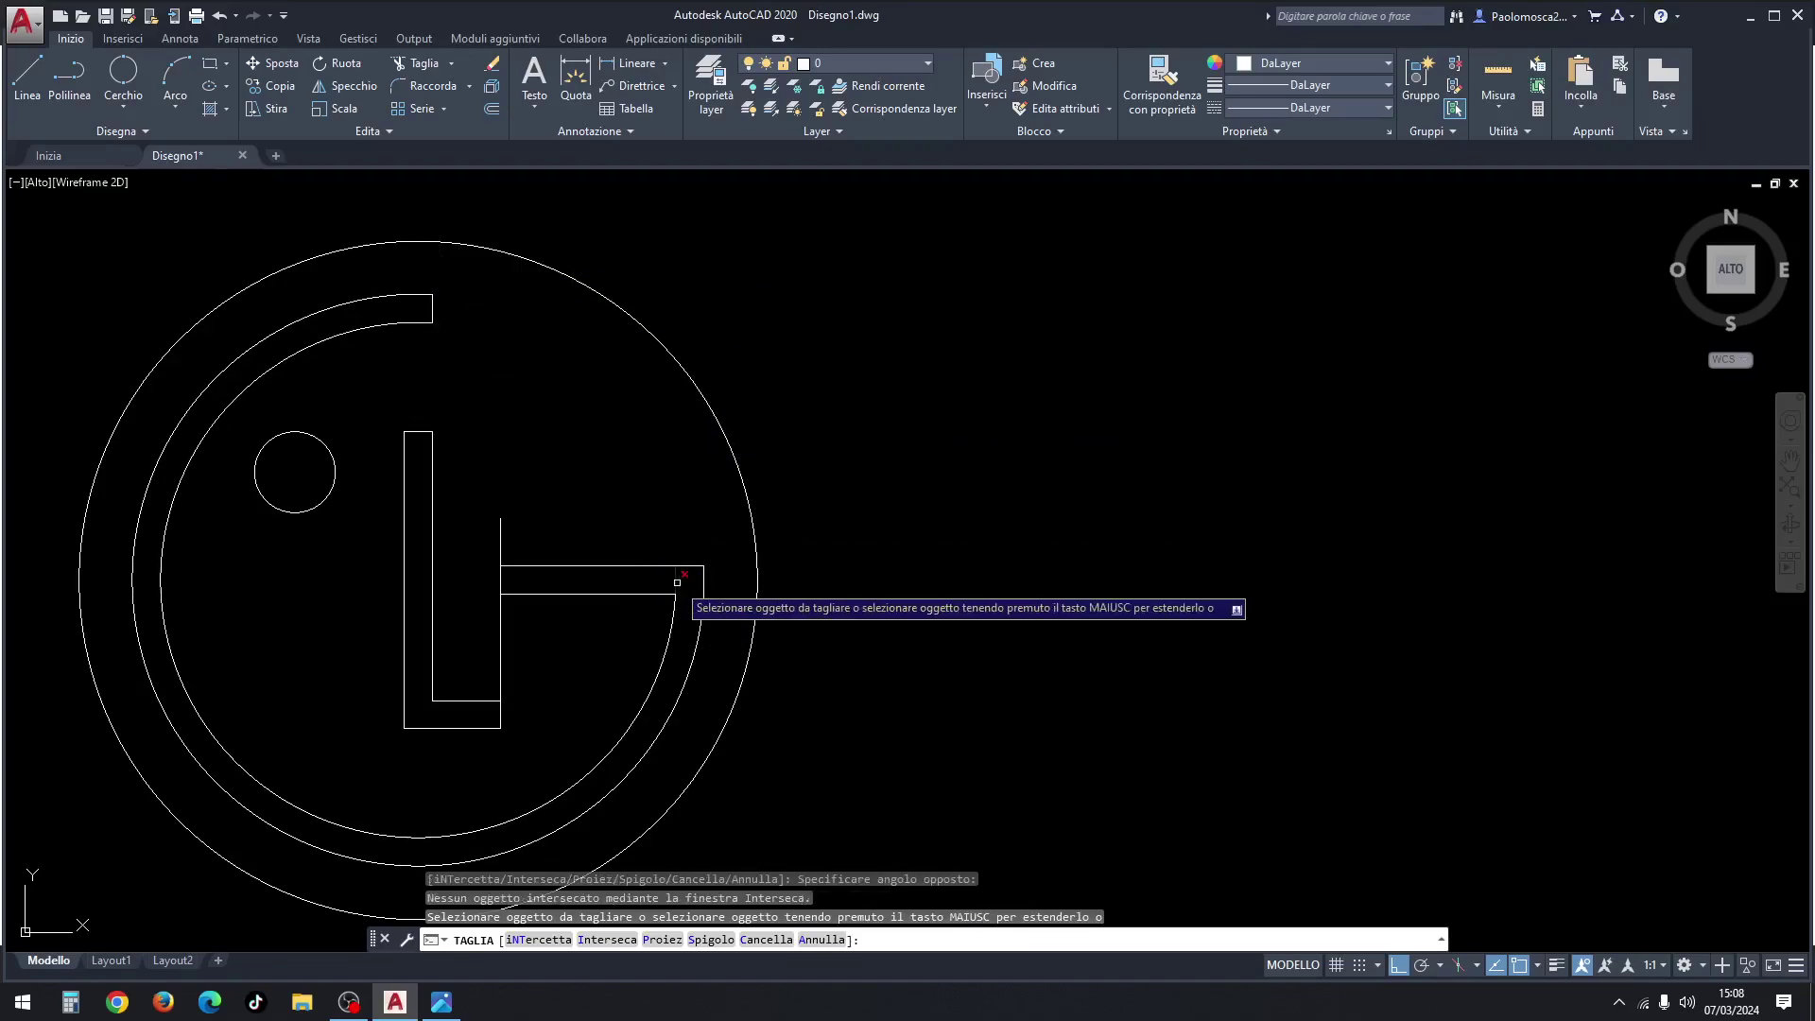
{"action": "left_click", "coordinate": [498, 541]}
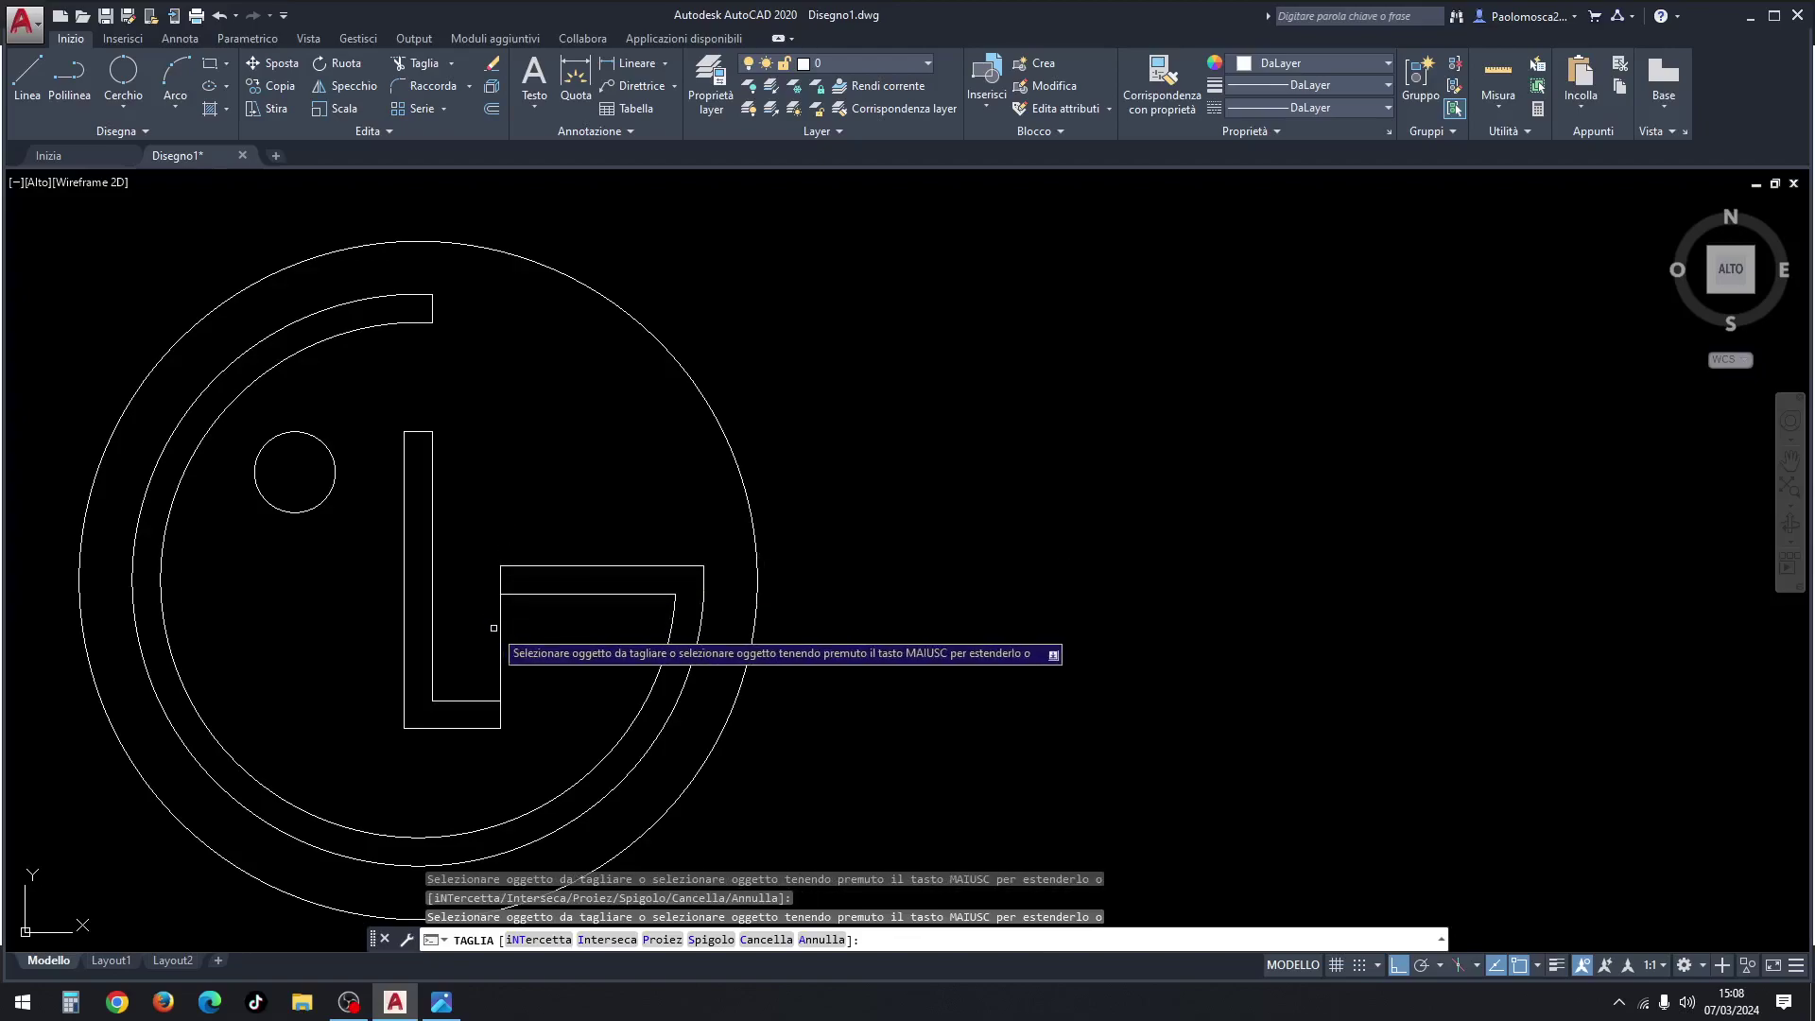
{"action": "key", "text": "Escape"}
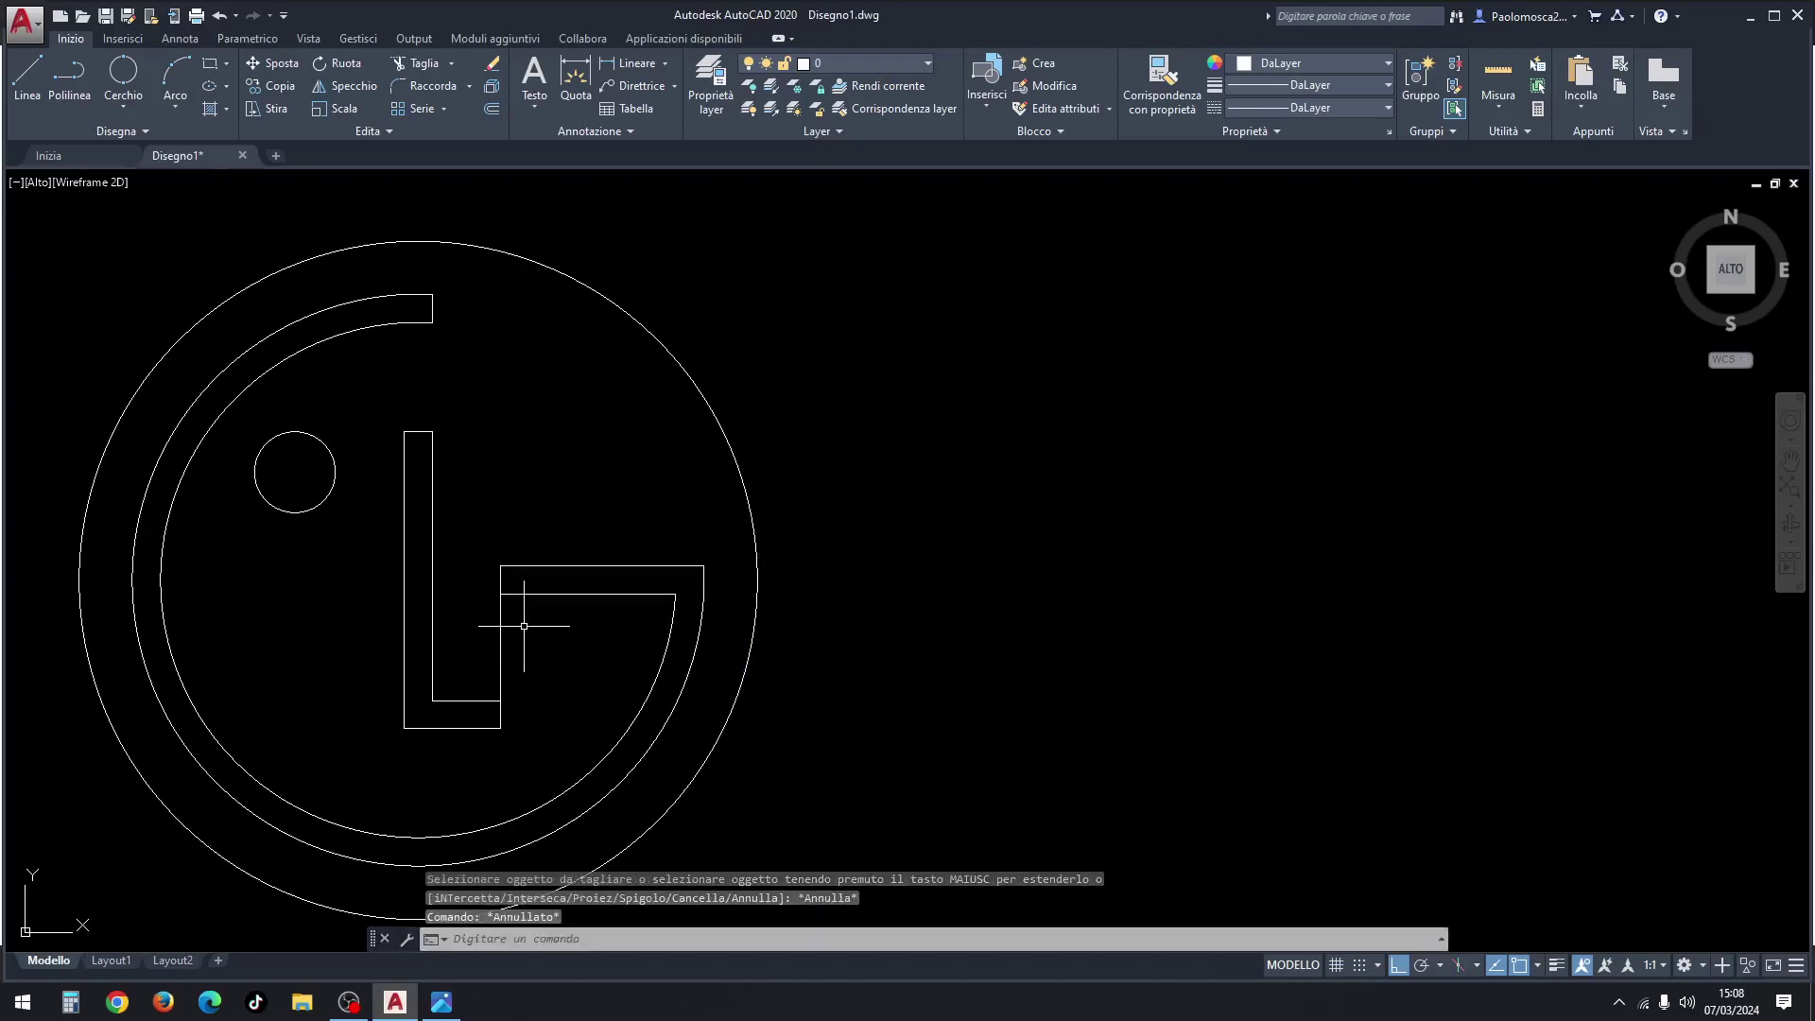
{"action": "left_click", "coordinate": [523, 625]}
{"action": "left_click", "coordinate": [482, 647]}
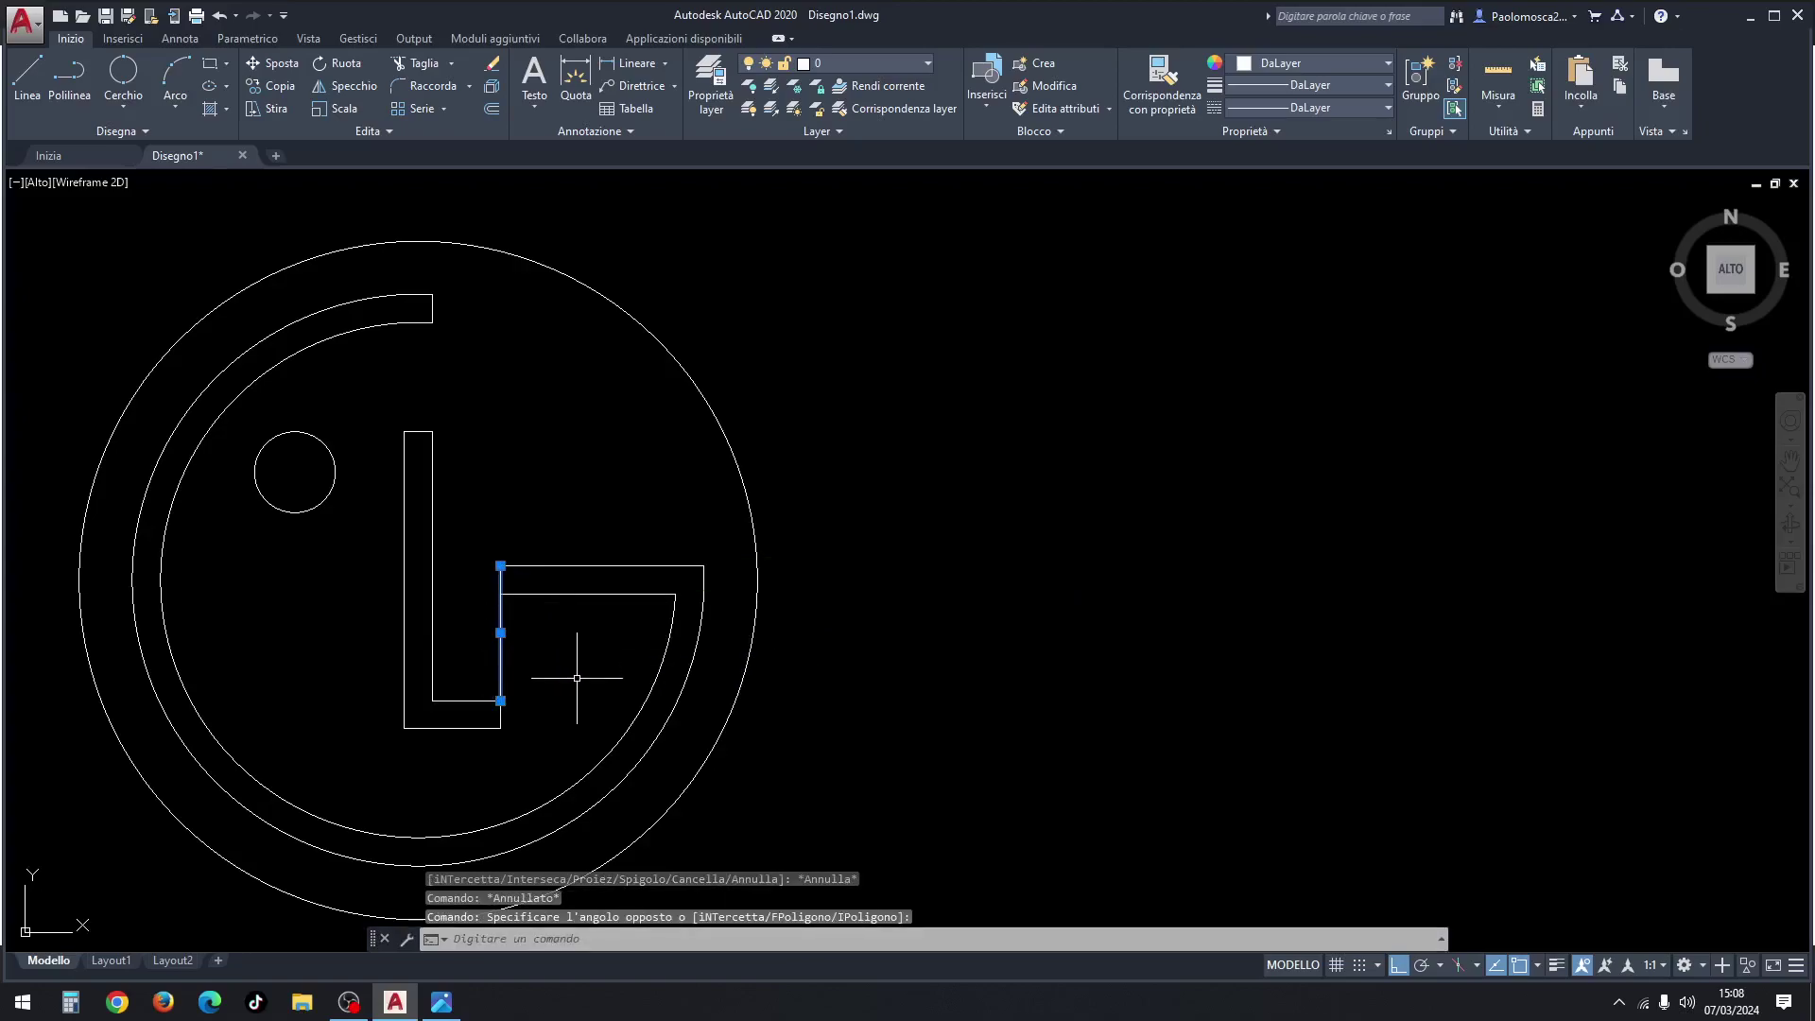
{"action": "left_click", "coordinate": [501, 701]}
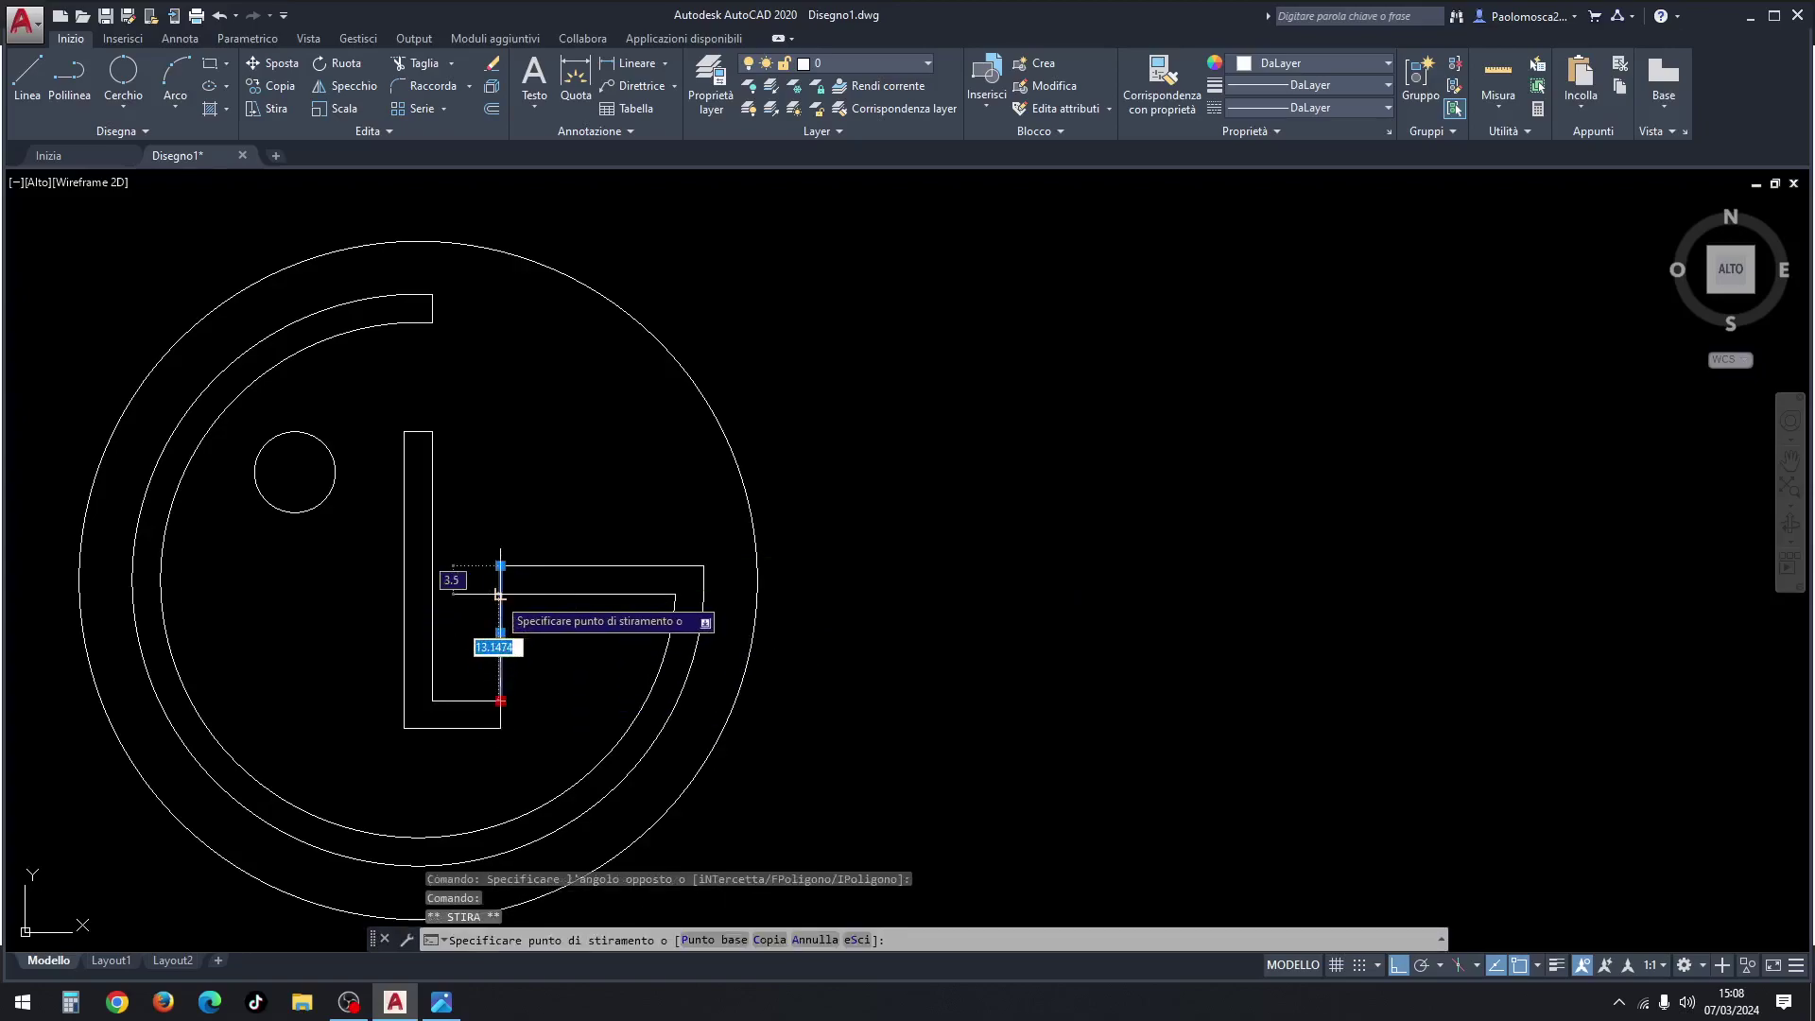
{"action": "left_click", "coordinate": [516, 599]}
{"action": "key", "text": "Escape"}
{"action": "key", "text": "Escape"}
{"action": "scroll", "coordinate": [510, 596], "scroll_direction": "up", "scroll_amount": 8}
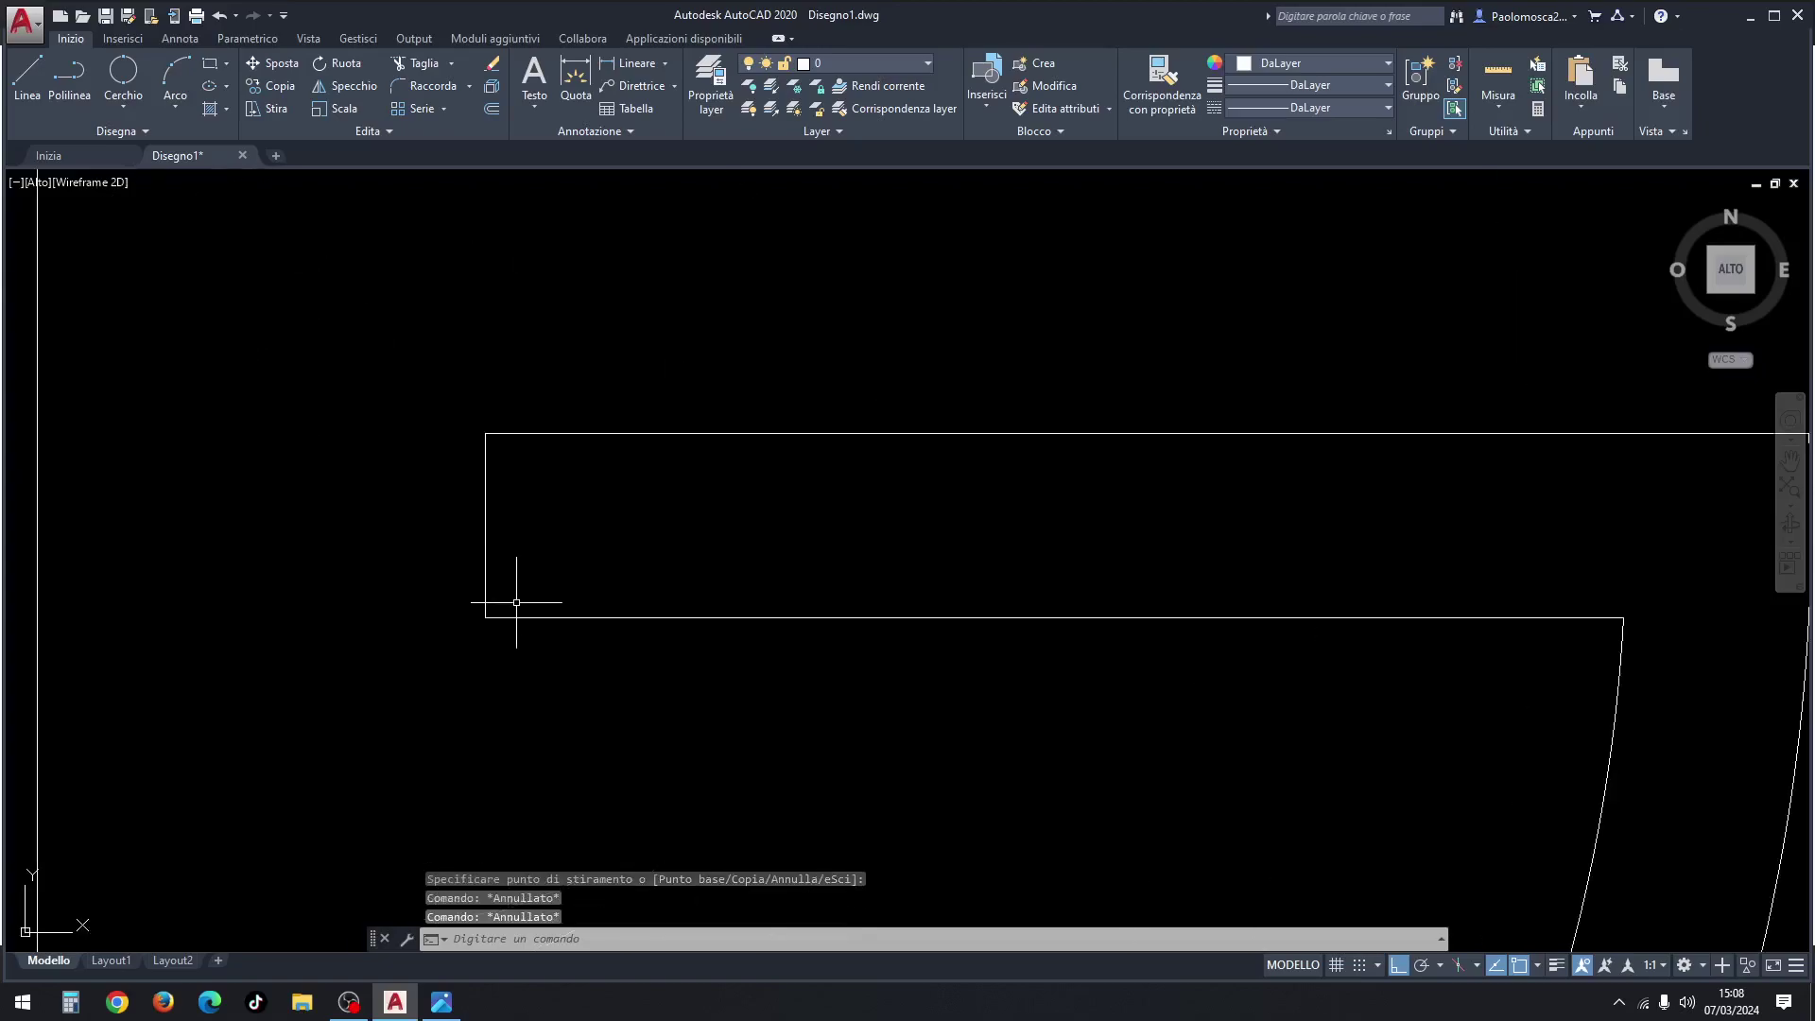
{"action": "scroll", "coordinate": [510, 608], "scroll_direction": "up", "scroll_amount": 2}
{"action": "scroll", "coordinate": [507, 628], "scroll_direction": "up", "scroll_amount": 2}
{"action": "scroll", "coordinate": [606, 573], "scroll_direction": "down", "scroll_amount": 5}
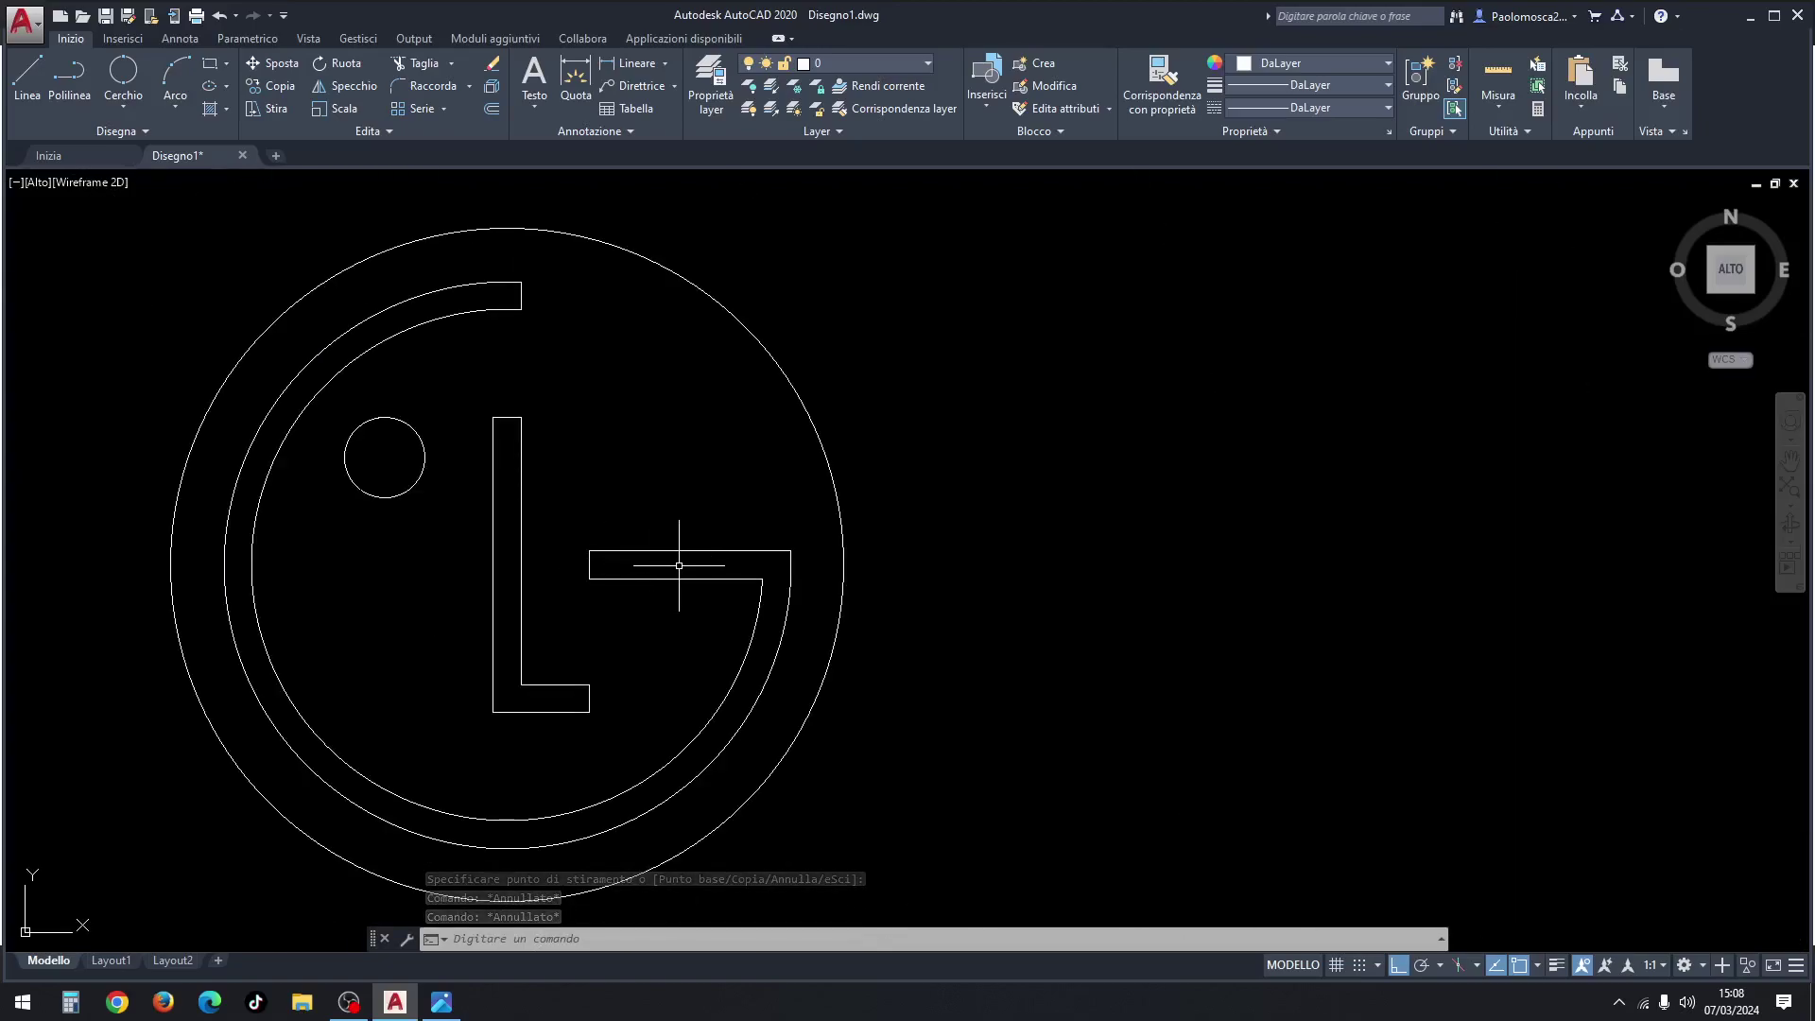
{"action": "middle_click_drag", "start_coordinate": [629, 461], "coordinate": [789, 419]}
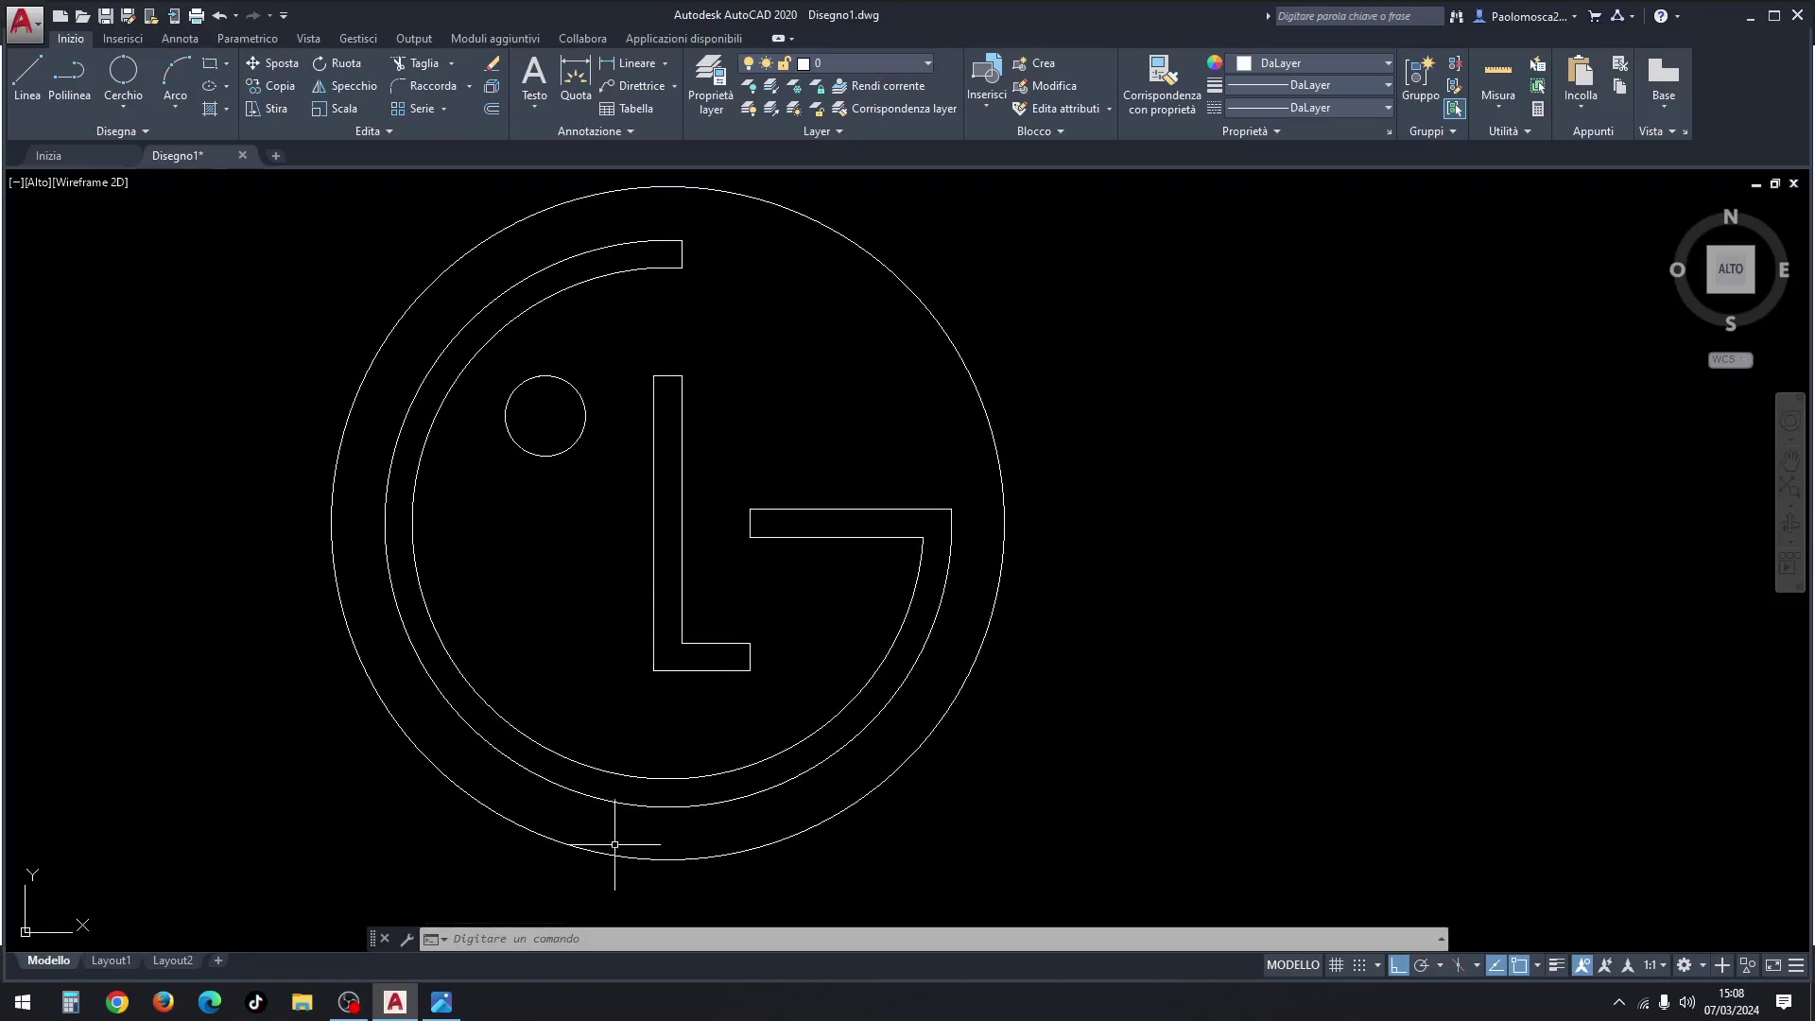
{"action": "left_click", "coordinate": [457, 1000]}
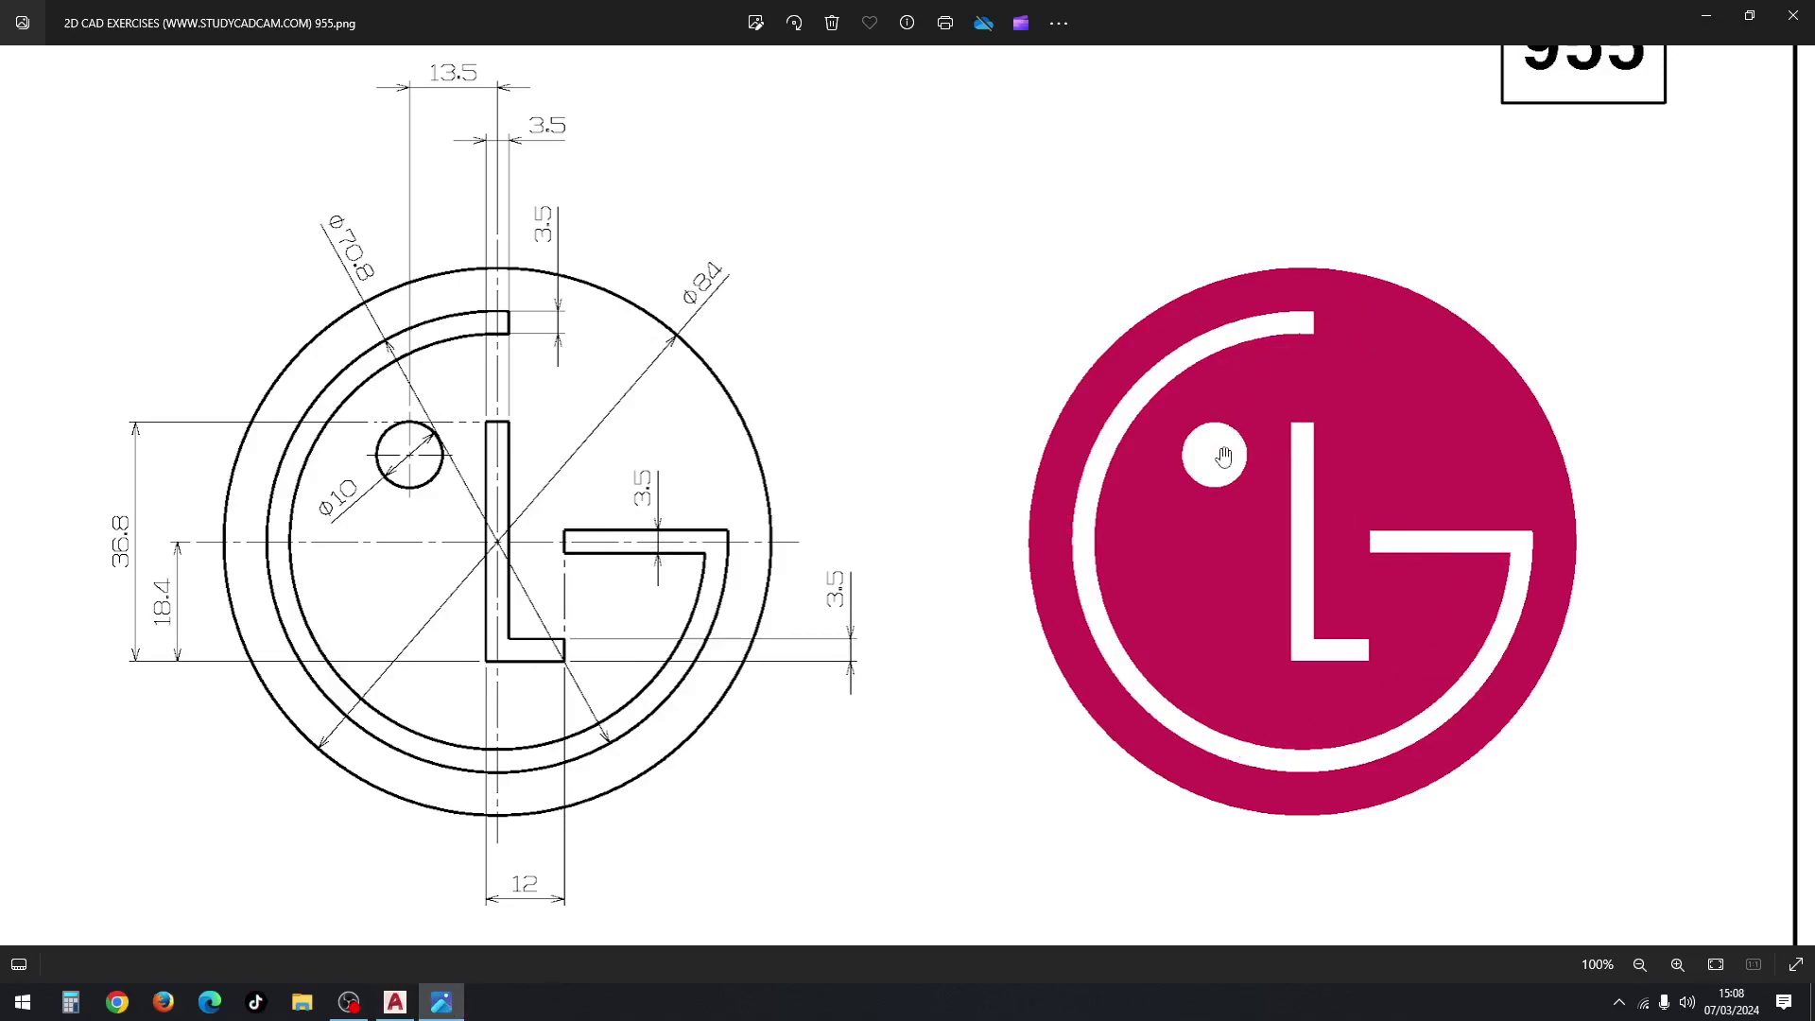
{"action": "left_click", "coordinate": [441, 1001]}
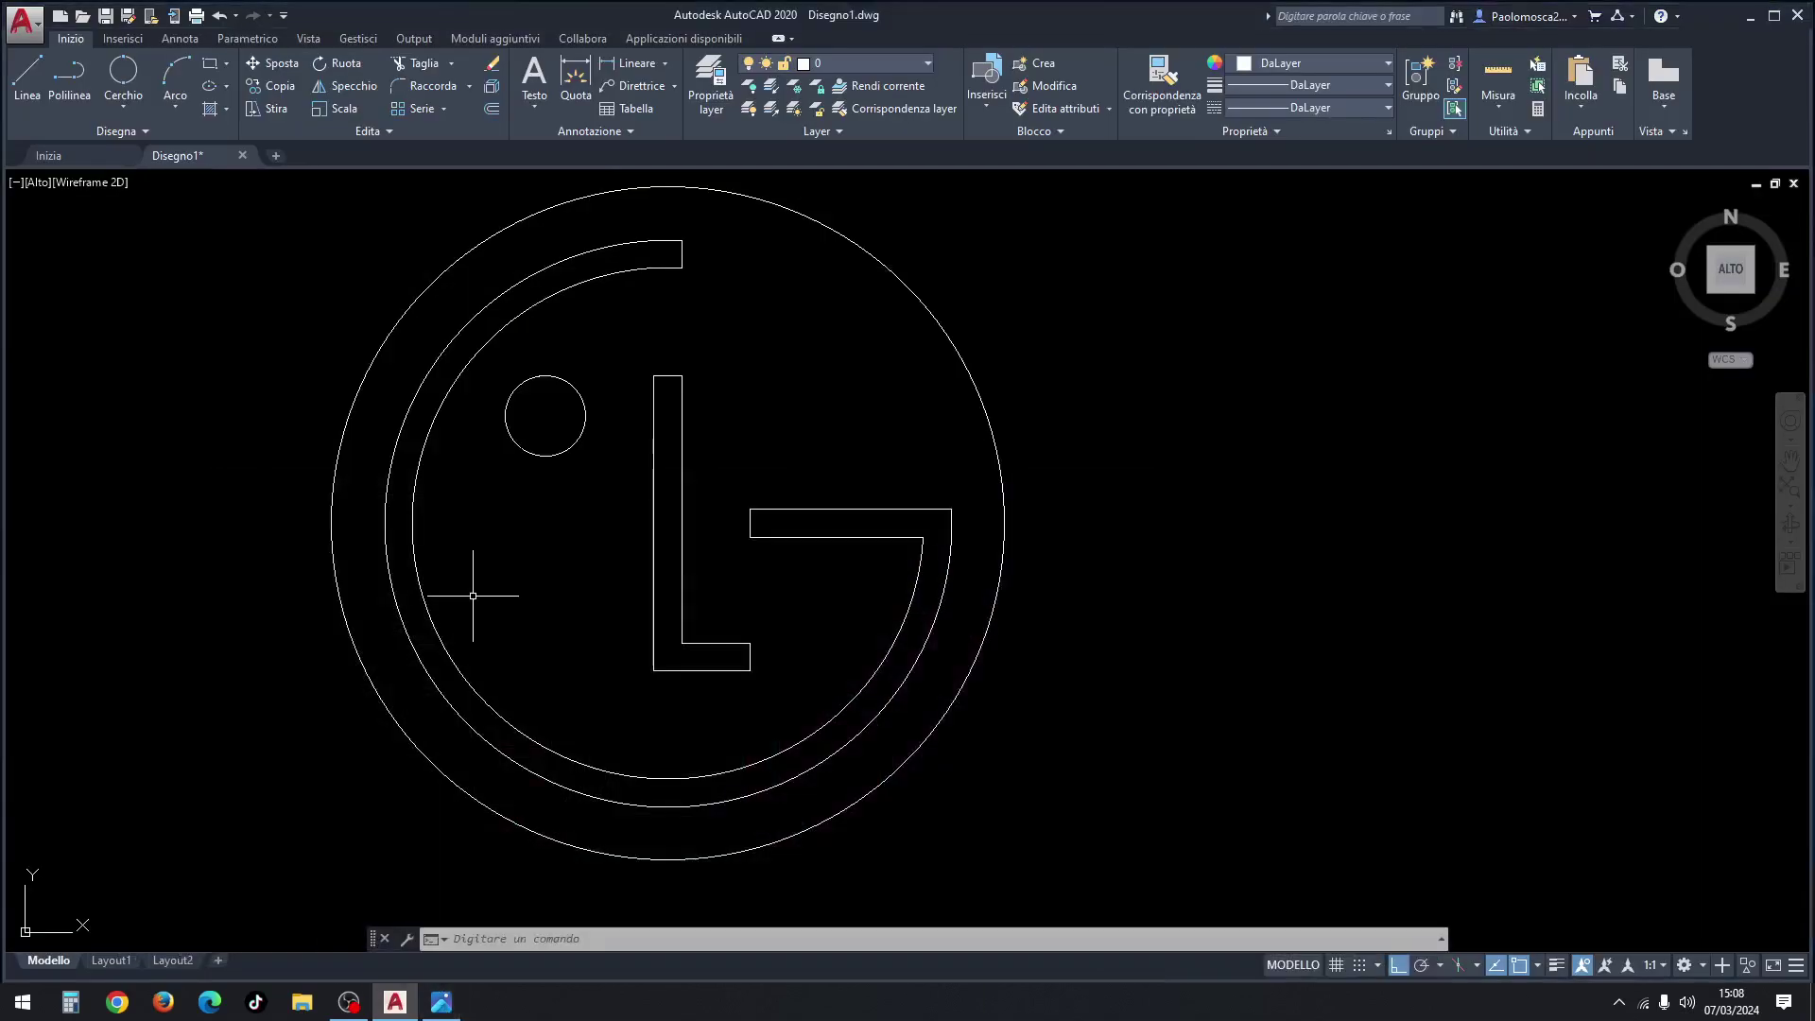
Step: Fill the G ring, eye circle and L with a white SOLID hatch
{"action": "left_click", "coordinate": [228, 113]}
{"action": "left_click", "coordinate": [244, 138]}
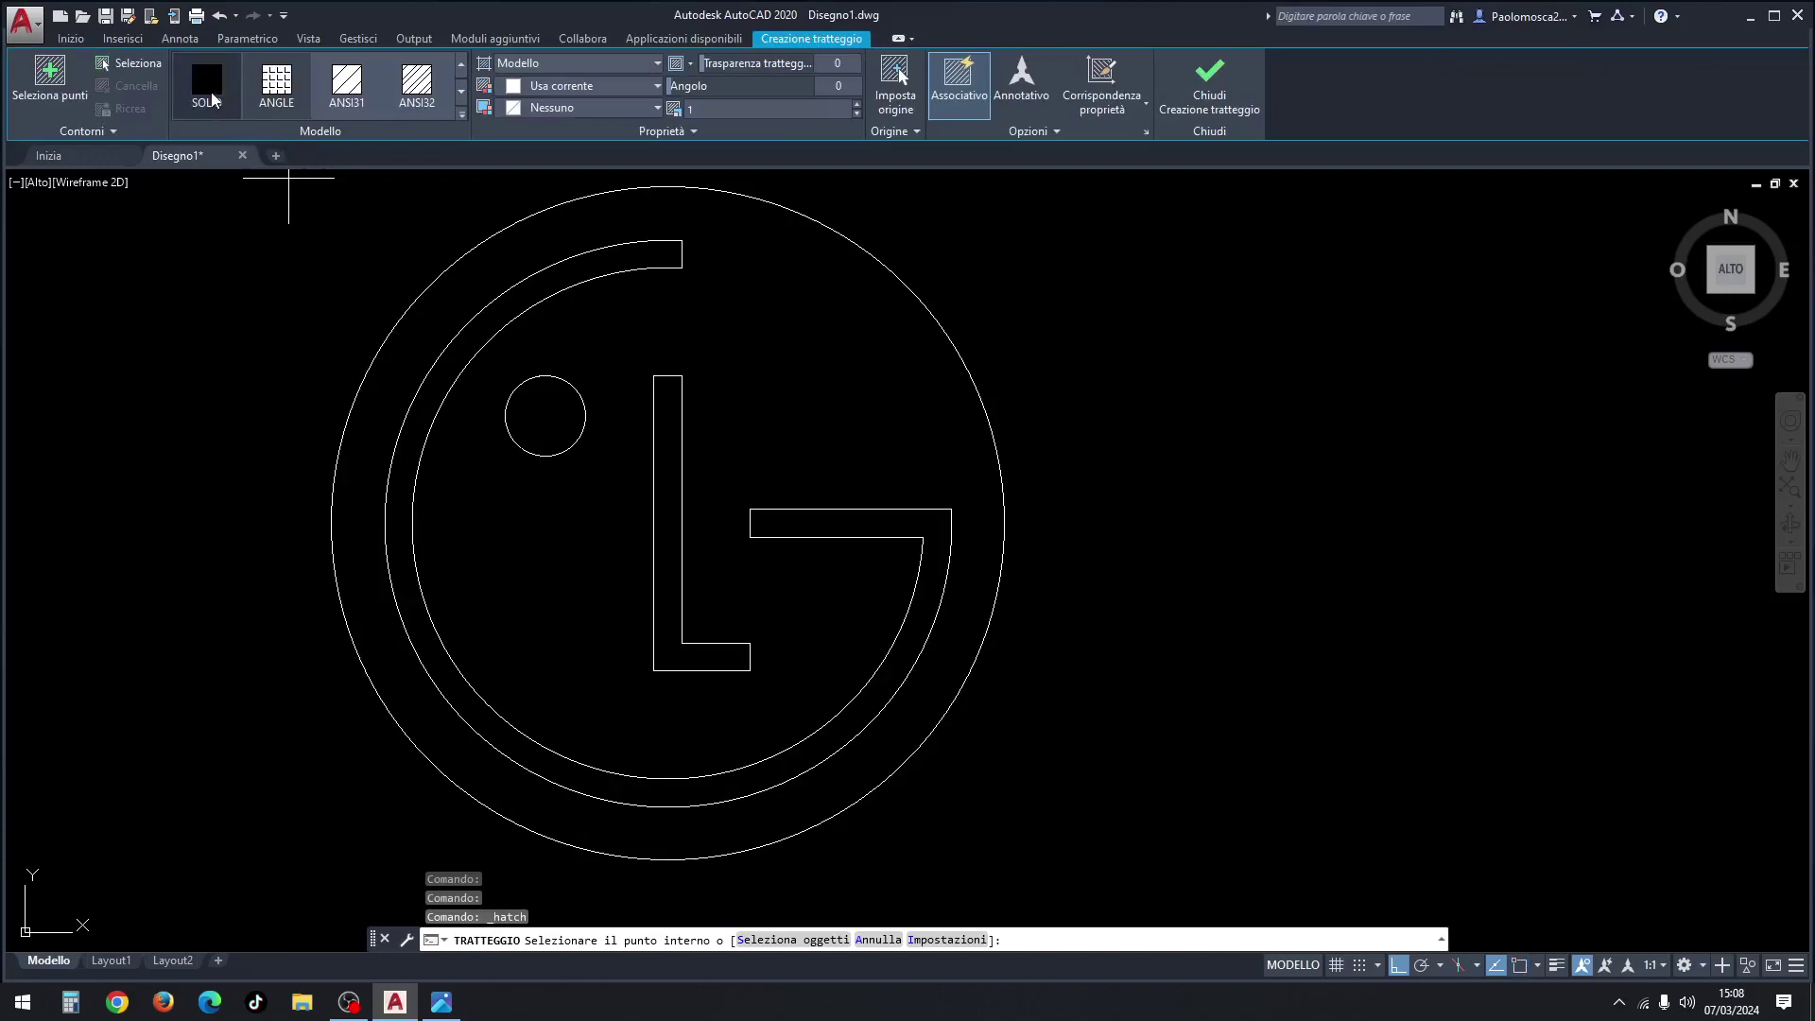
{"action": "left_click", "coordinate": [213, 98]}
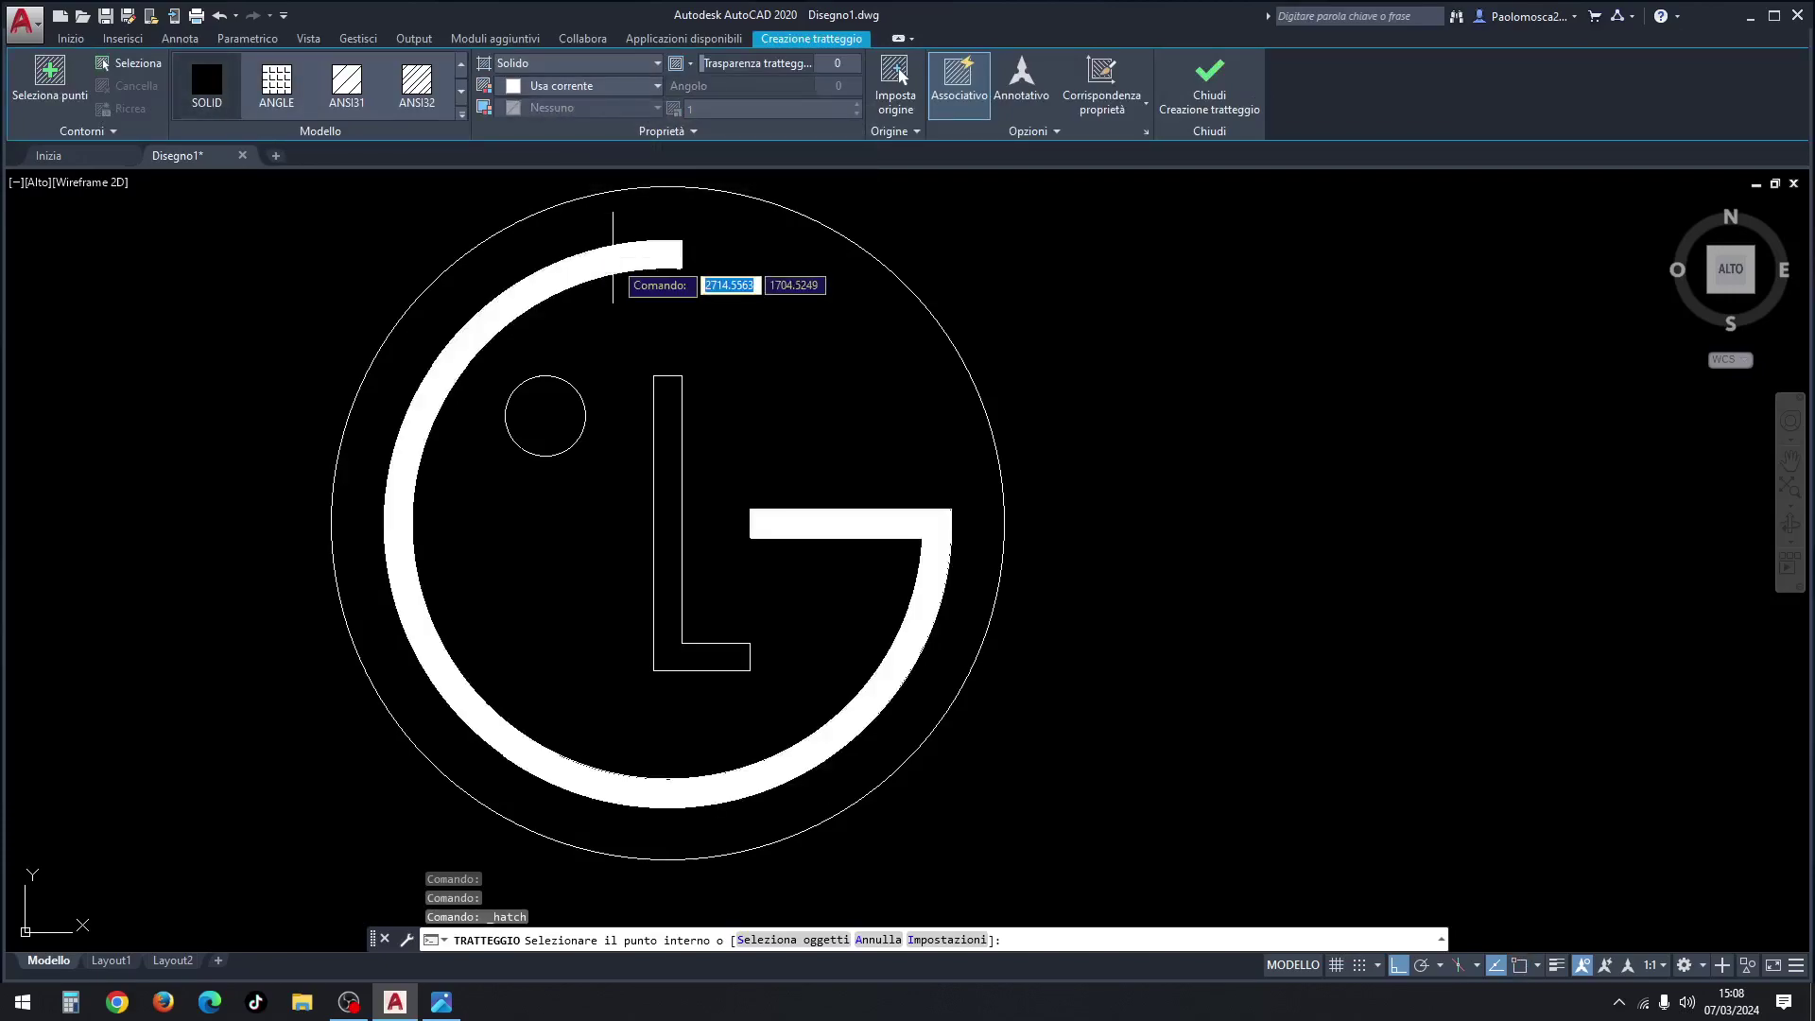
{"action": "left_click", "coordinate": [617, 254]}
{"action": "left_click", "coordinate": [546, 416]}
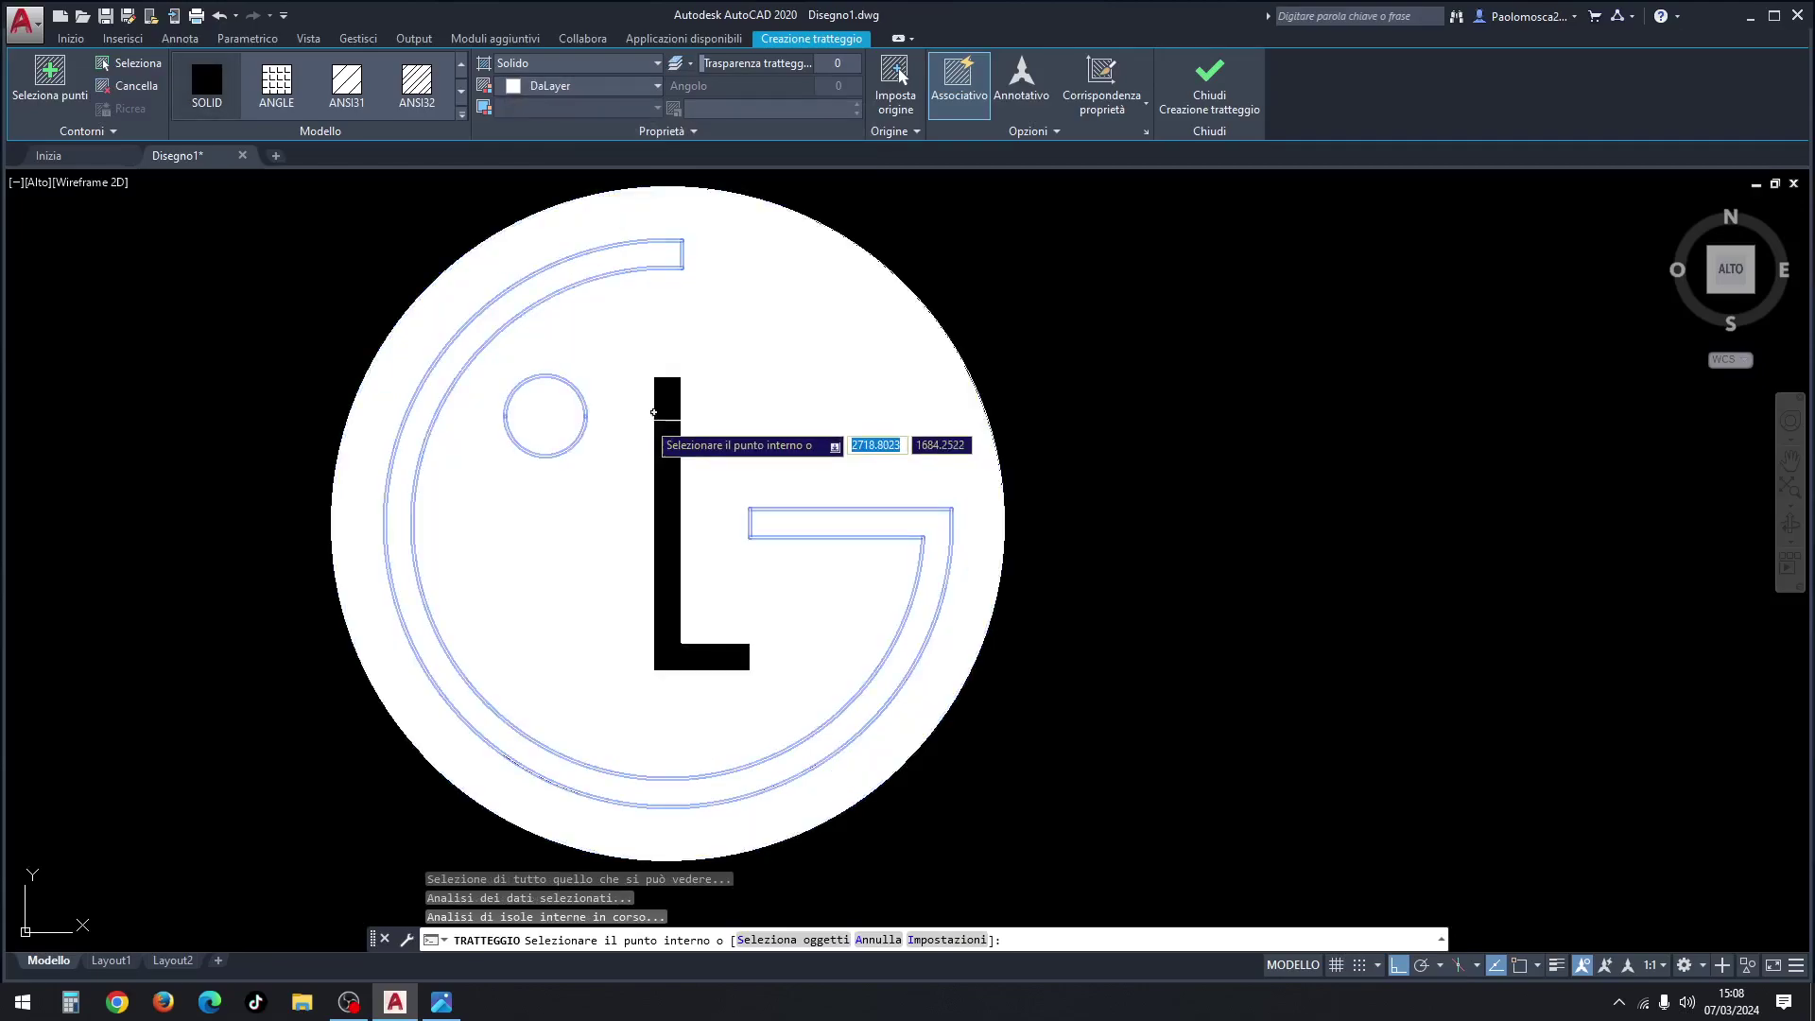
{"action": "left_click", "coordinate": [667, 416]}
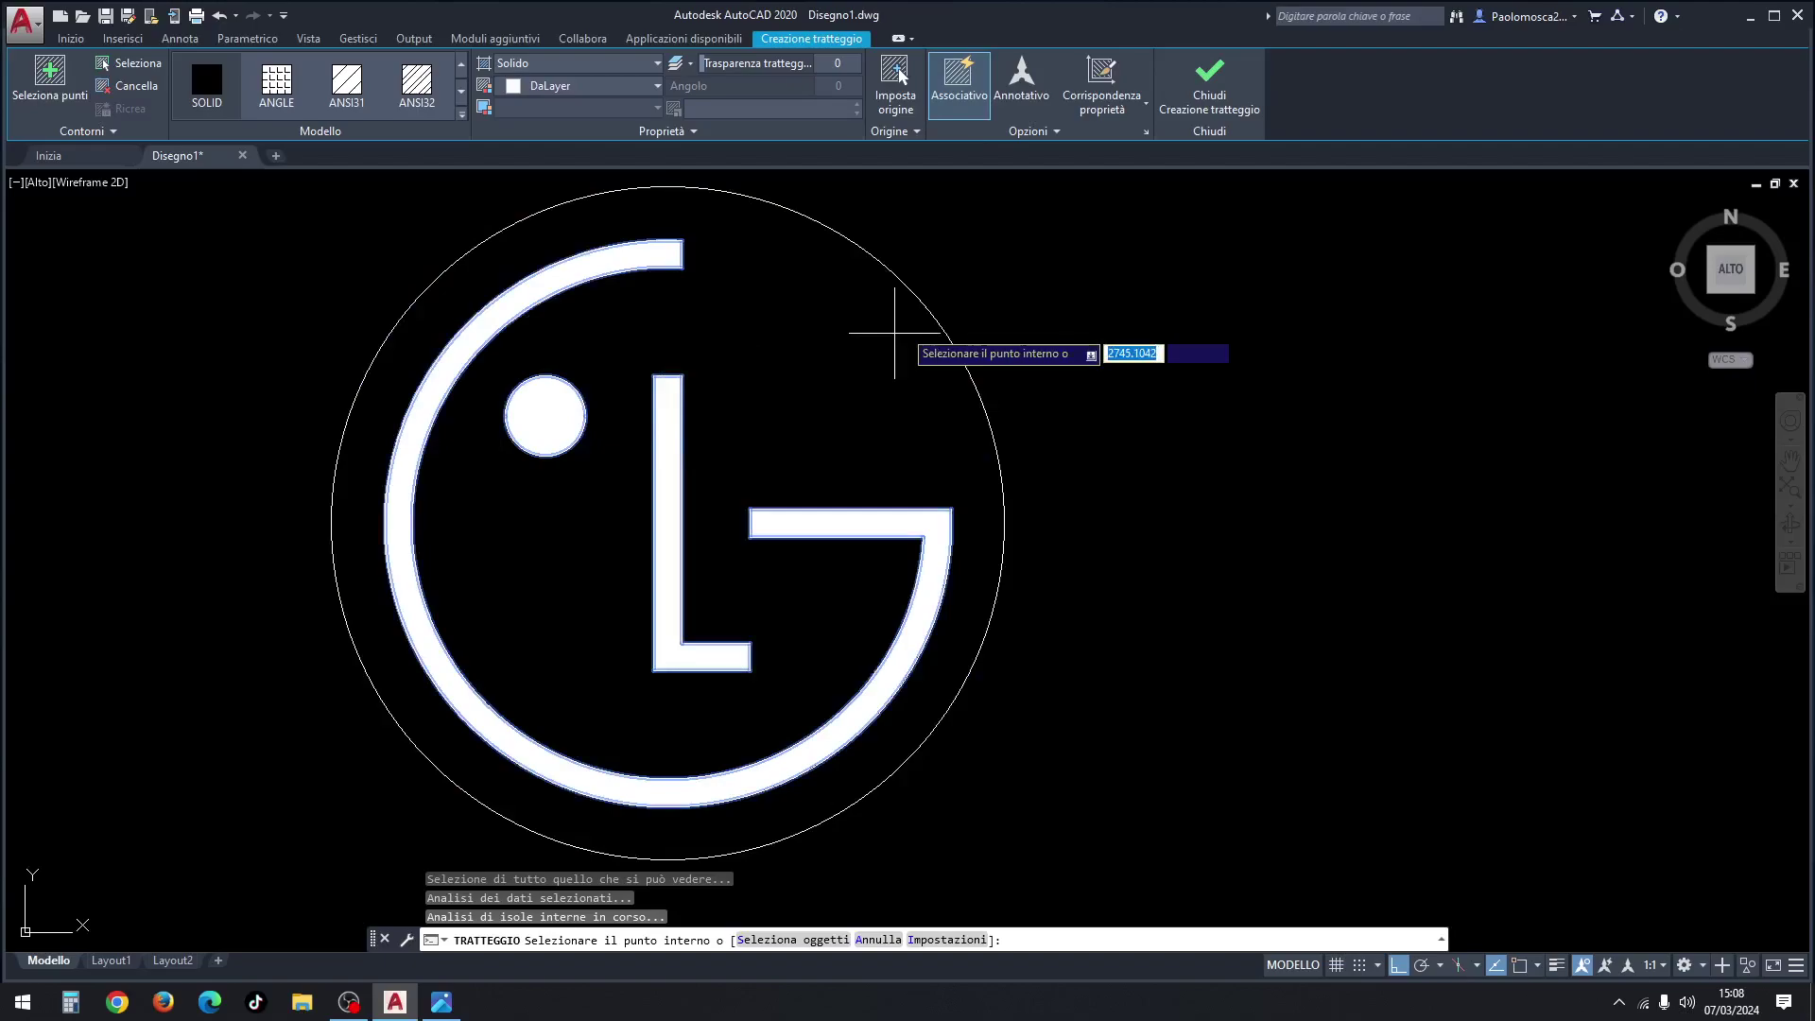
{"action": "left_click", "coordinate": [894, 333]}
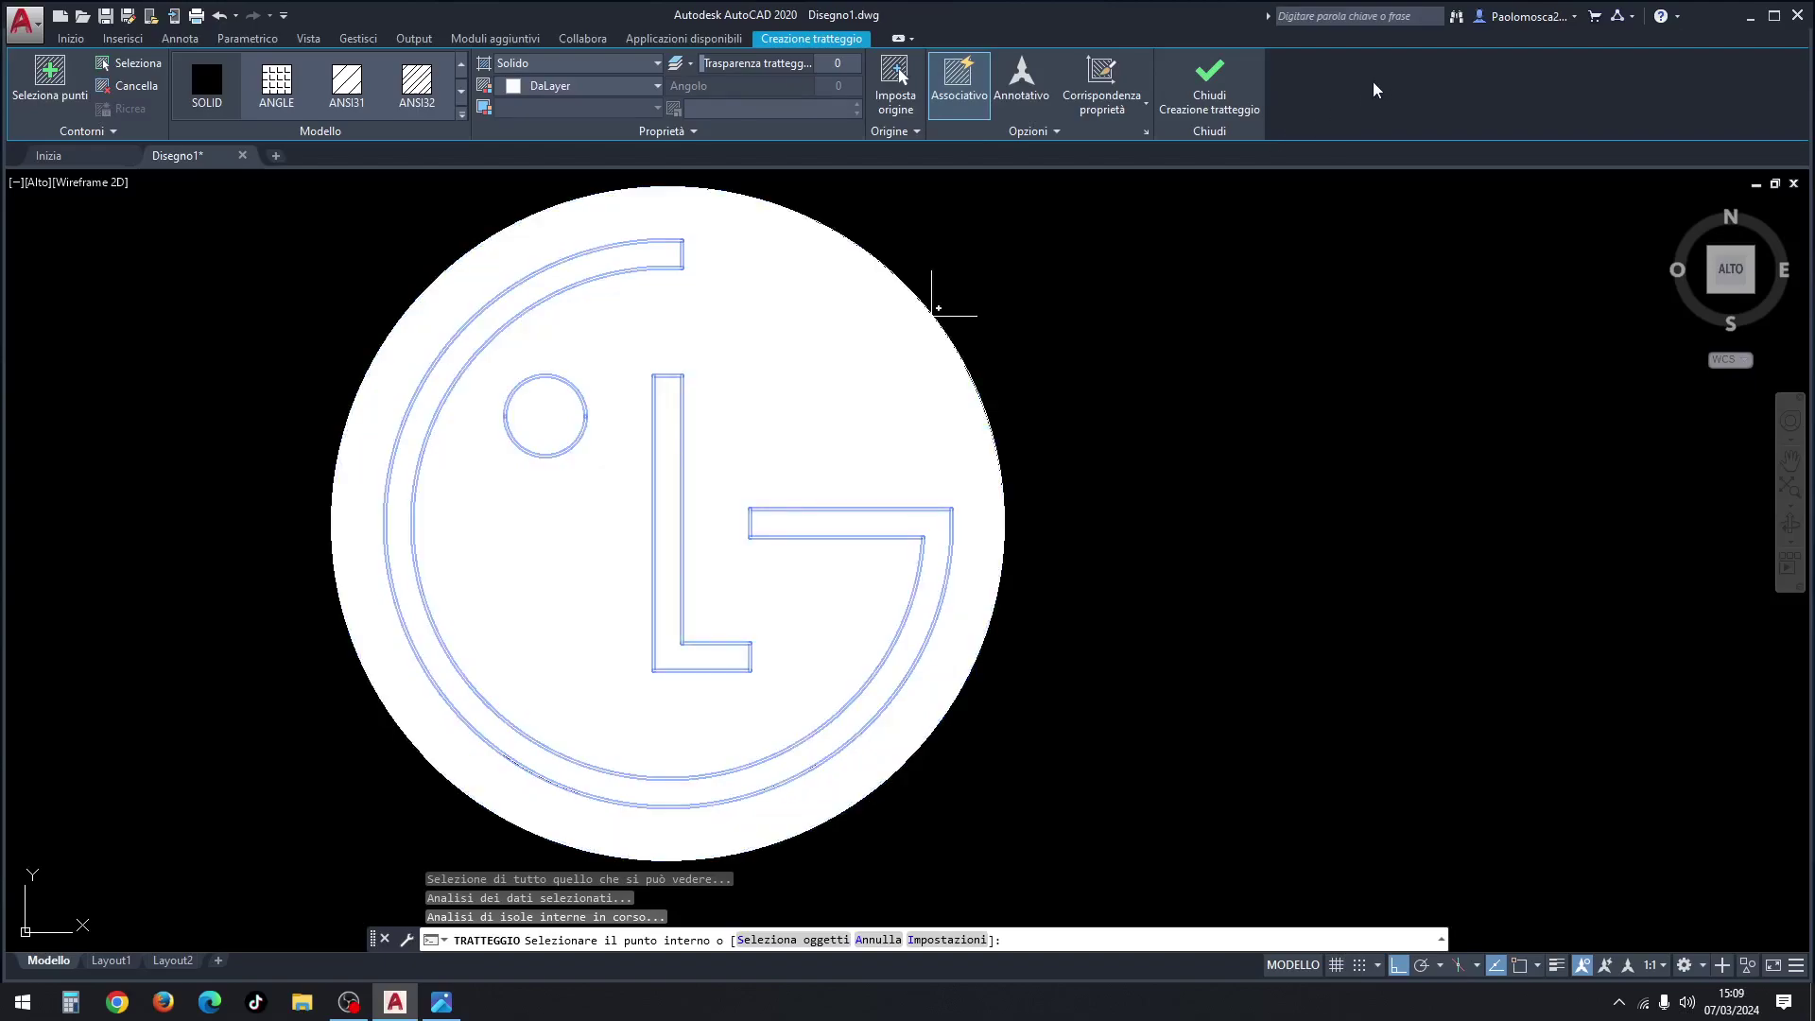
{"action": "left_click", "coordinate": [1227, 104]}
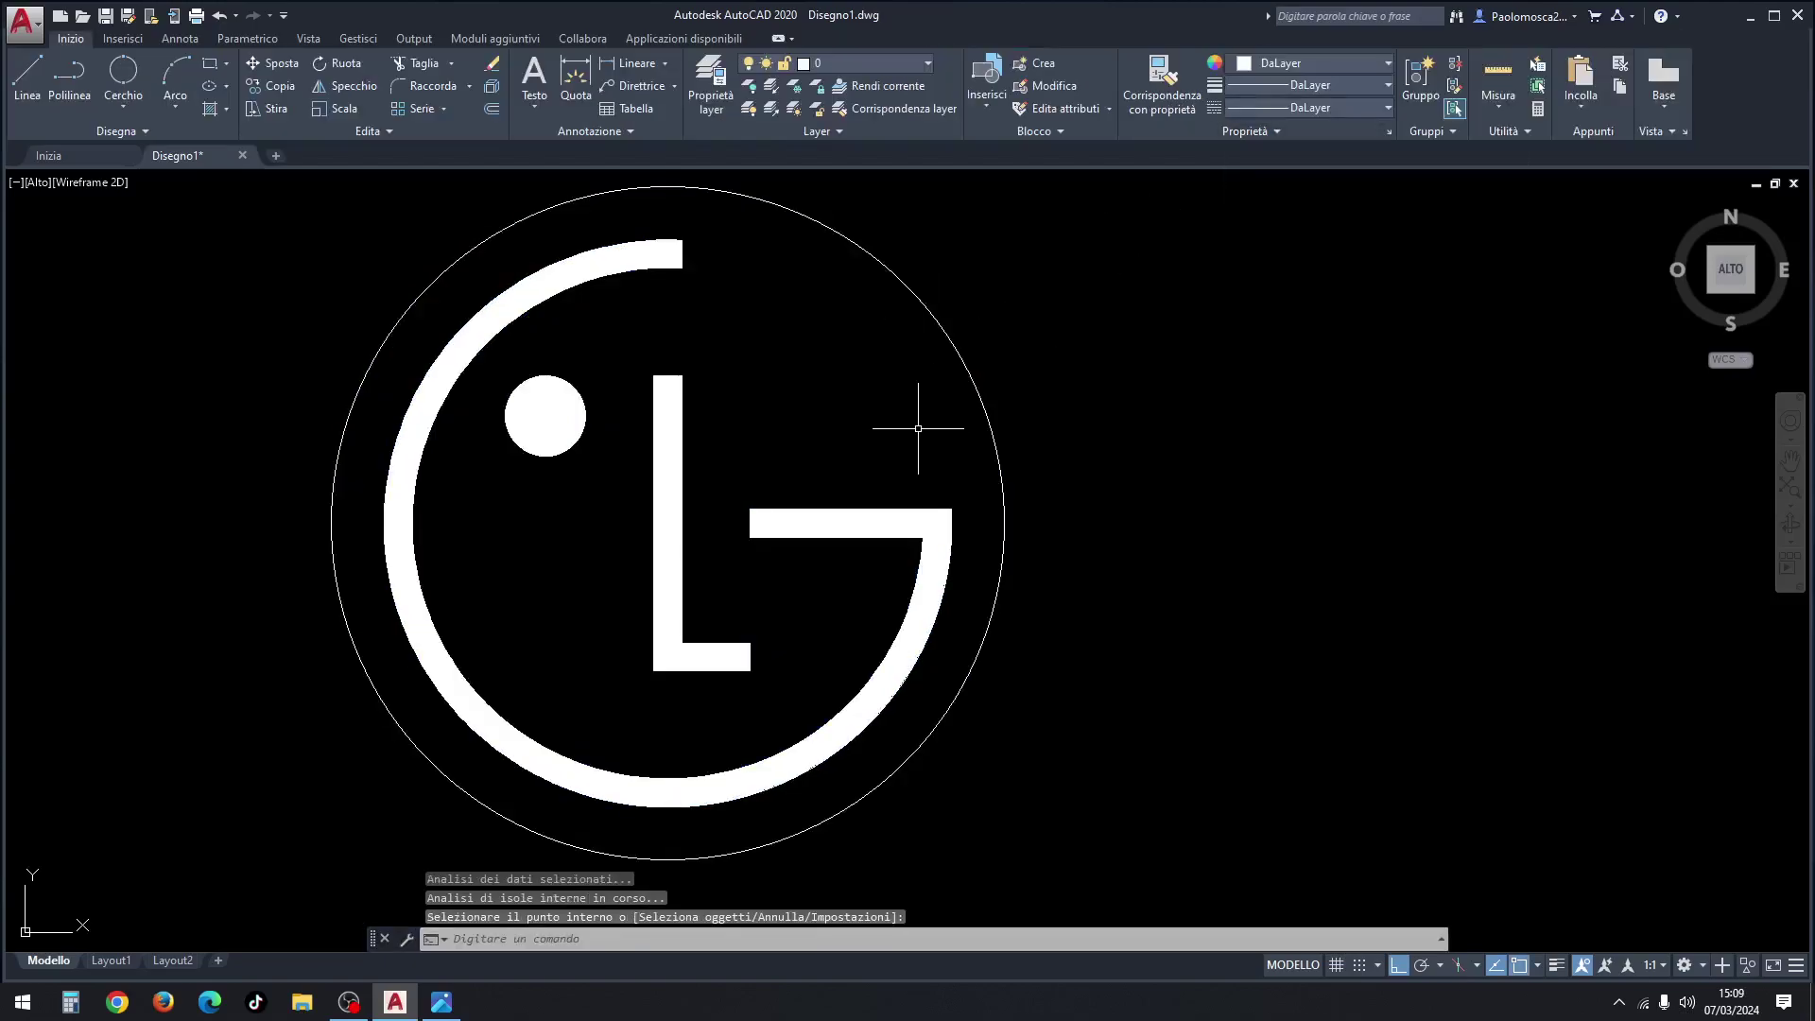
{"action": "left_click", "coordinate": [212, 117]}
Step: Try index colours 240 and 220 for the hatch, then close the colour chooser
{"action": "left_click", "coordinate": [588, 86]}
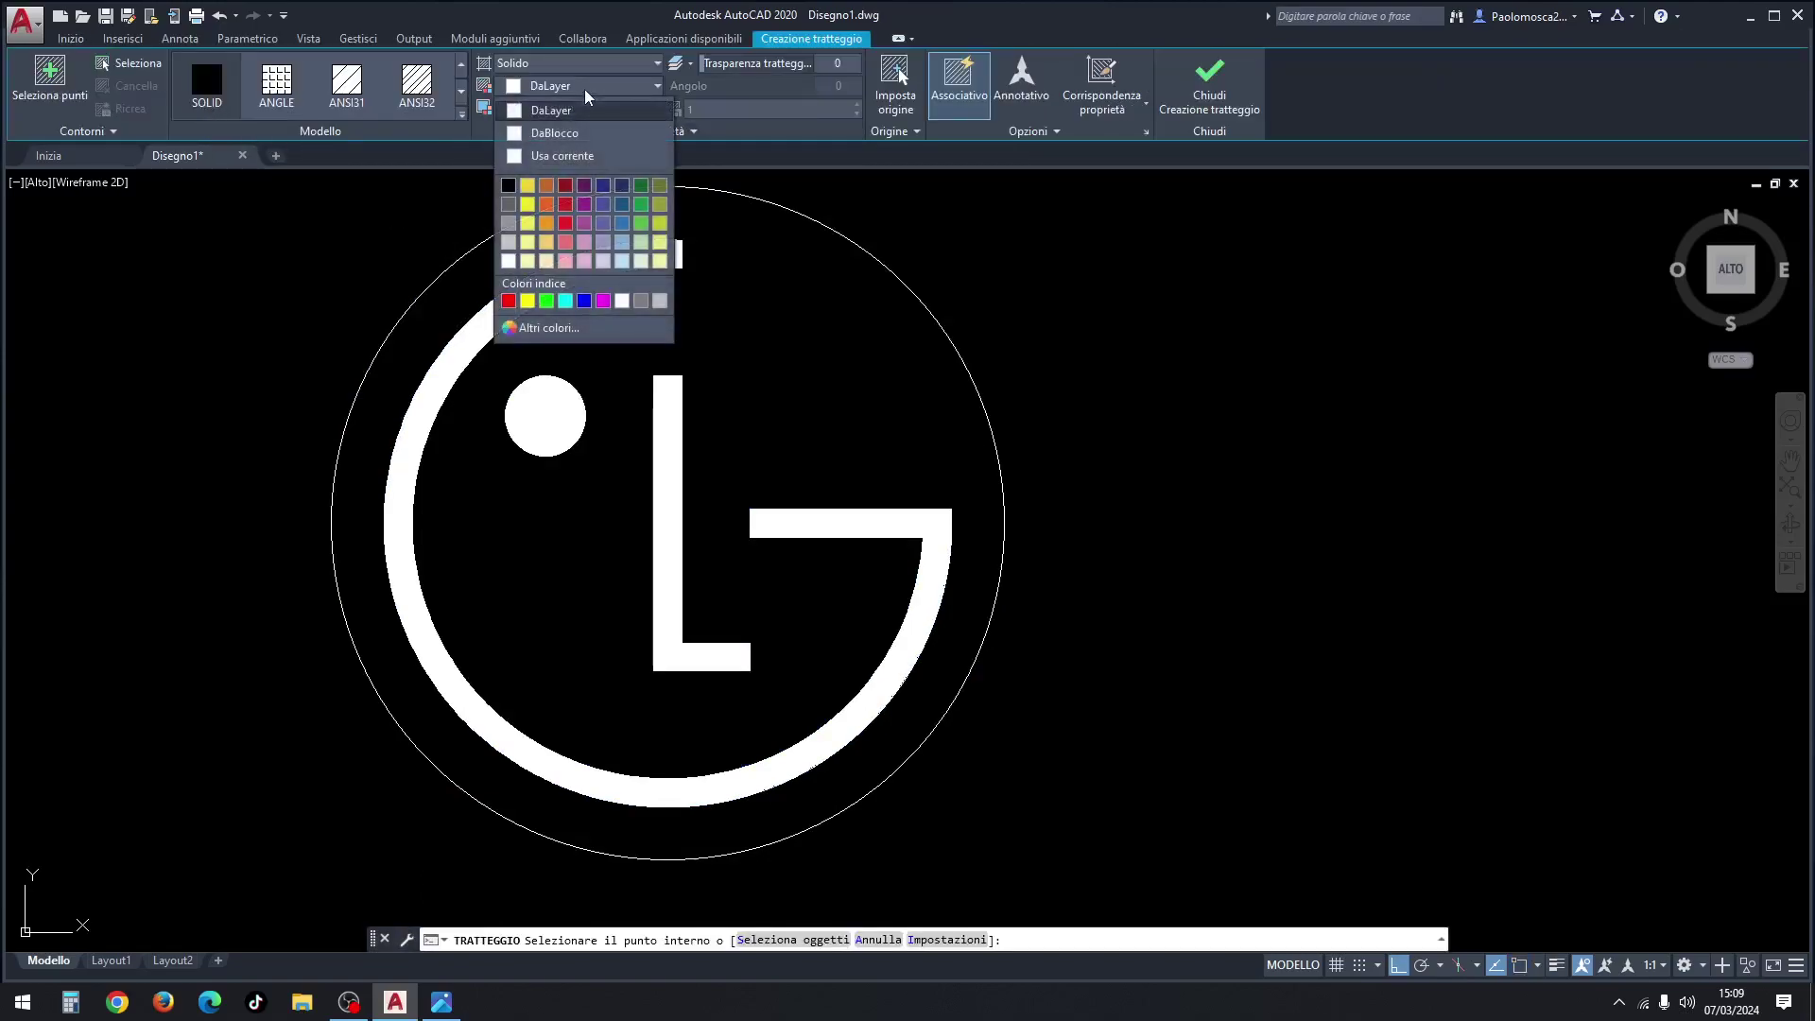
{"action": "left_click", "coordinate": [550, 329]}
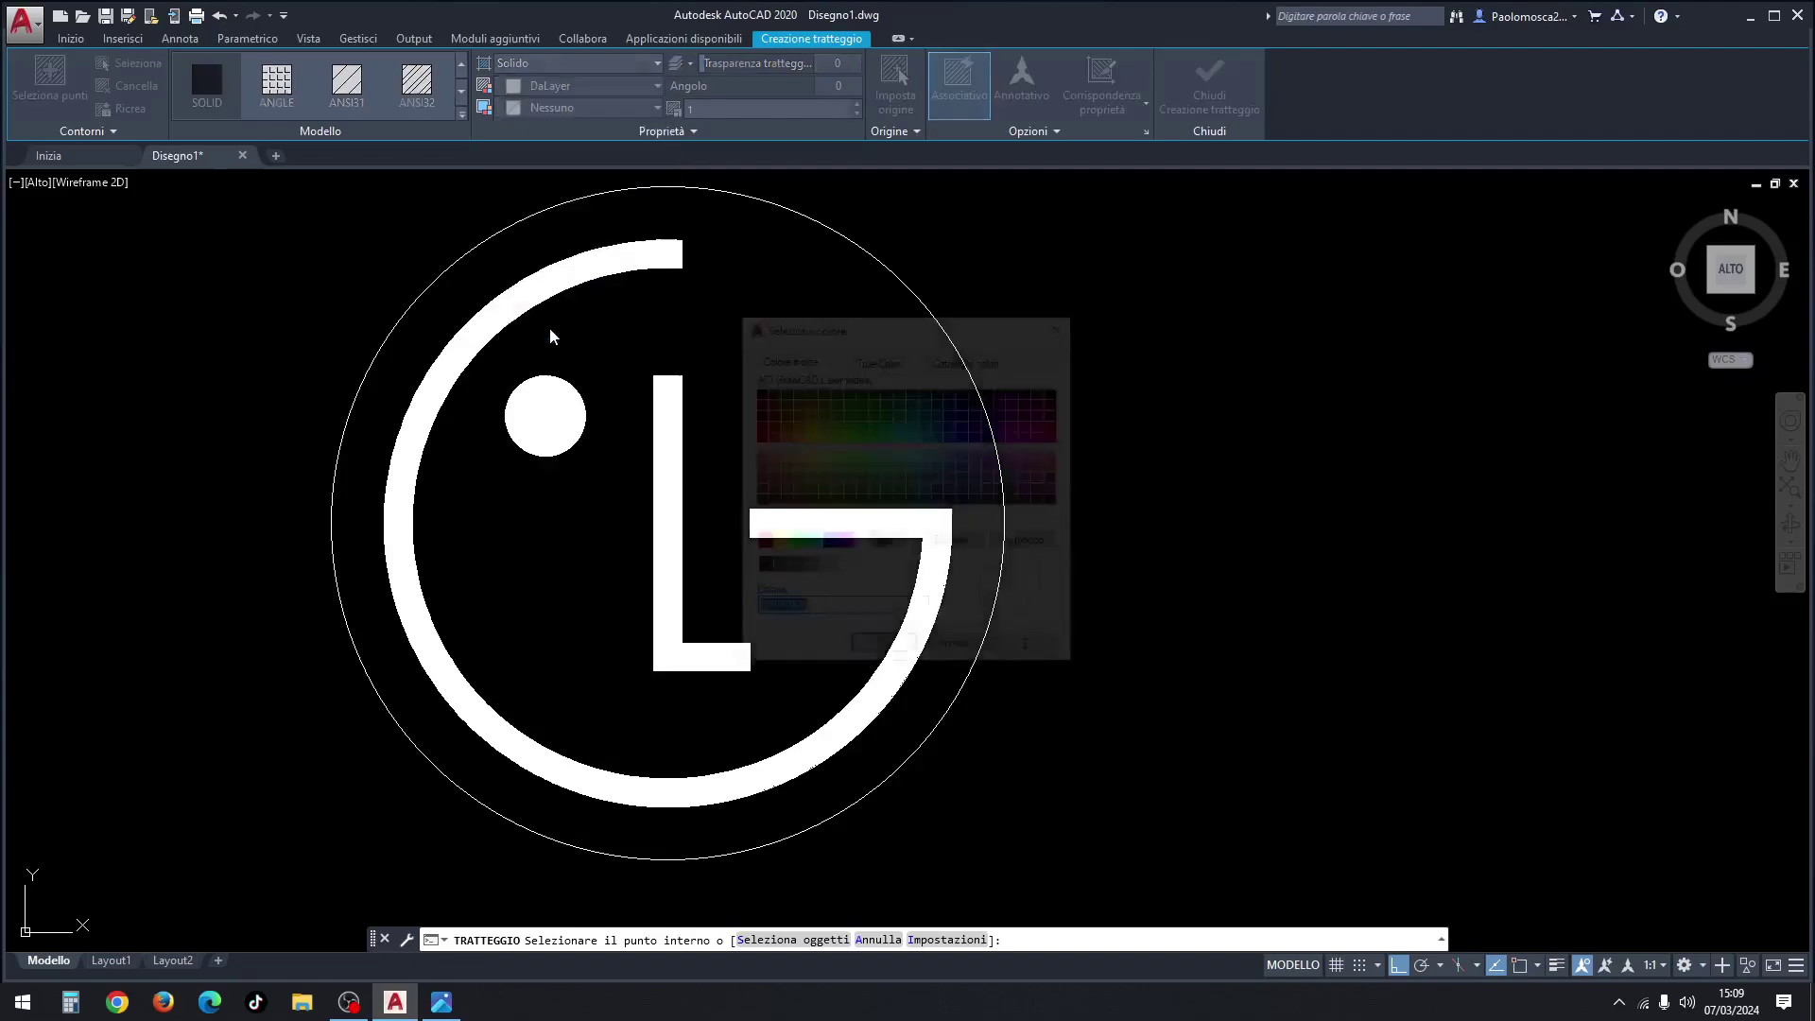
{"action": "left_click", "coordinate": [1057, 436]}
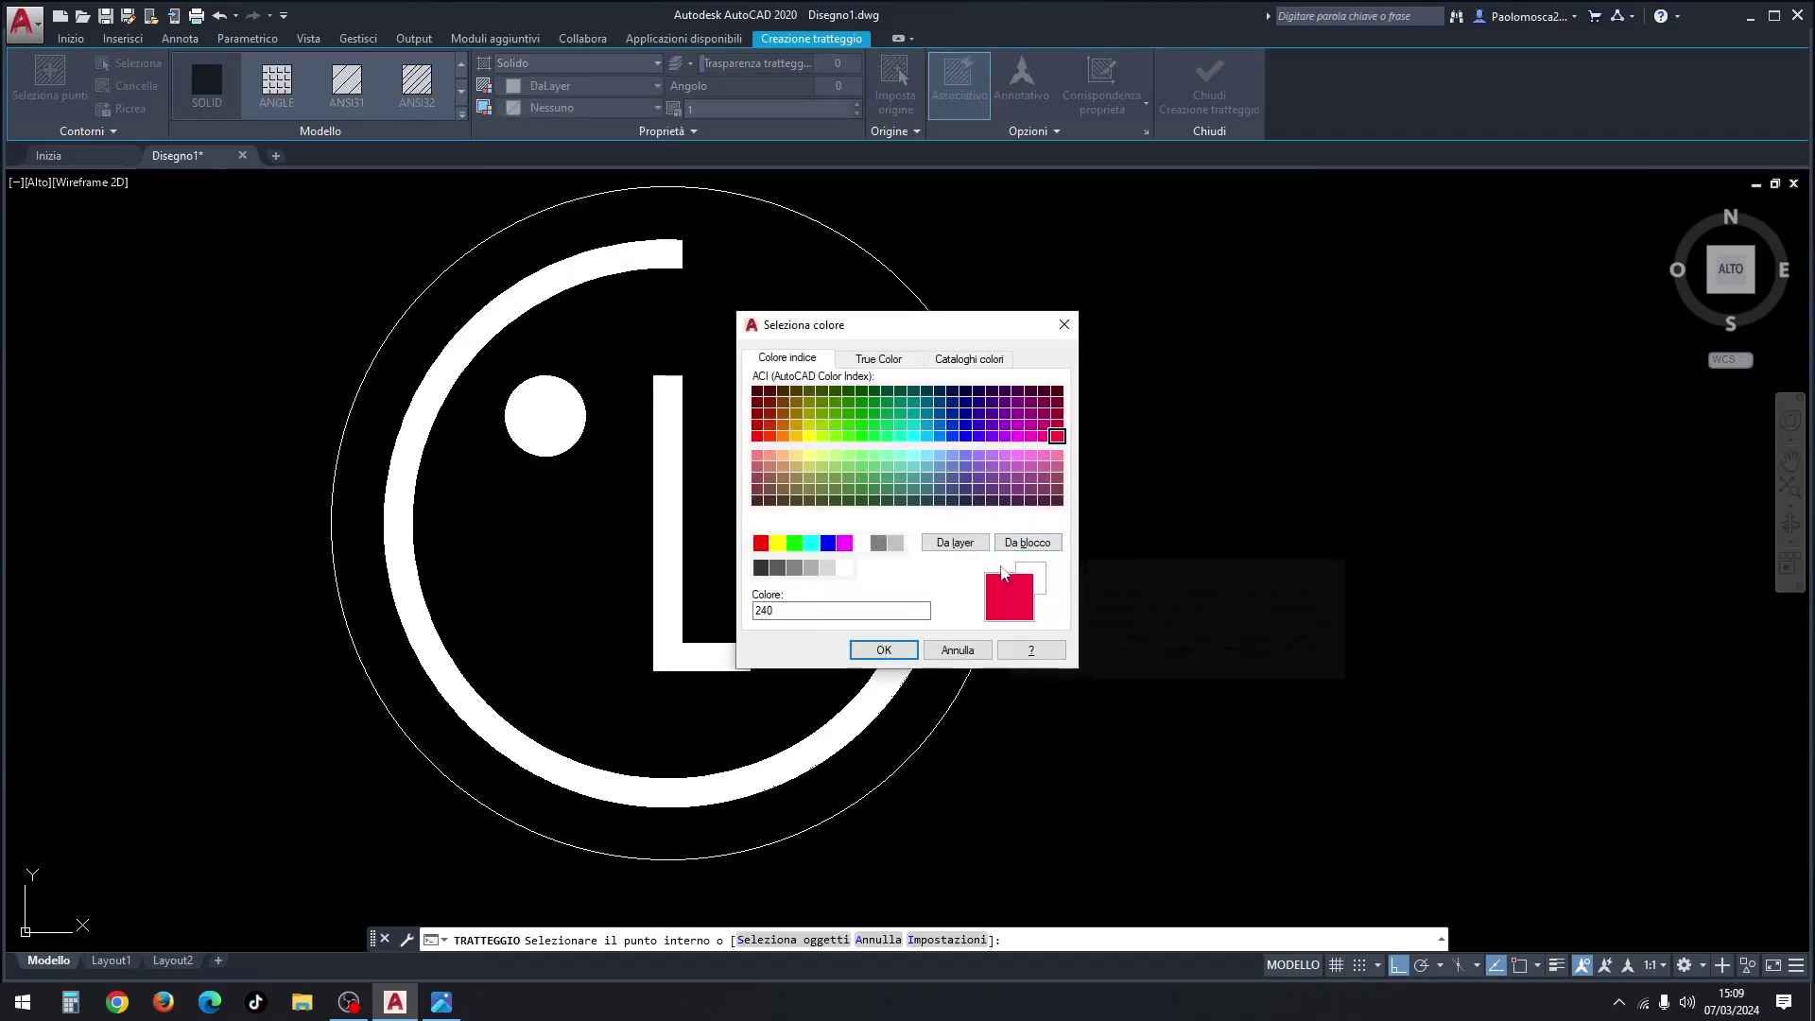
{"action": "left_click", "coordinate": [1031, 438]}
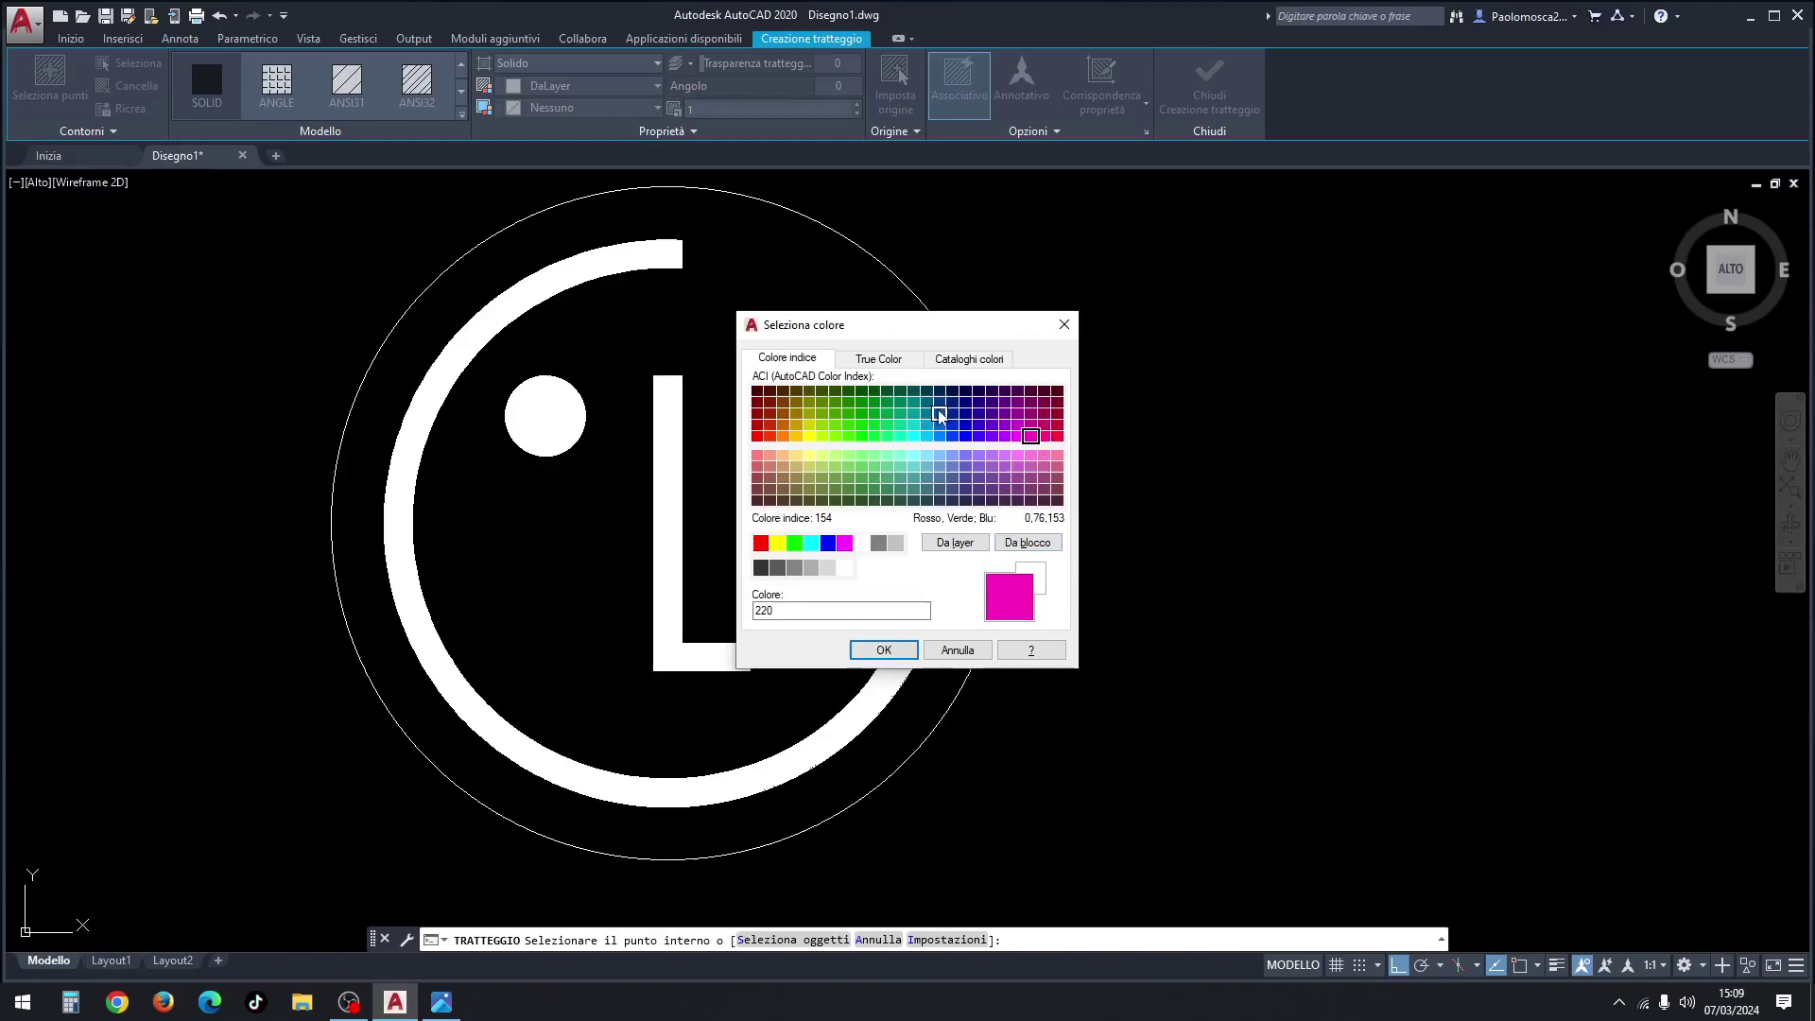
{"action": "left_click", "coordinate": [1062, 333]}
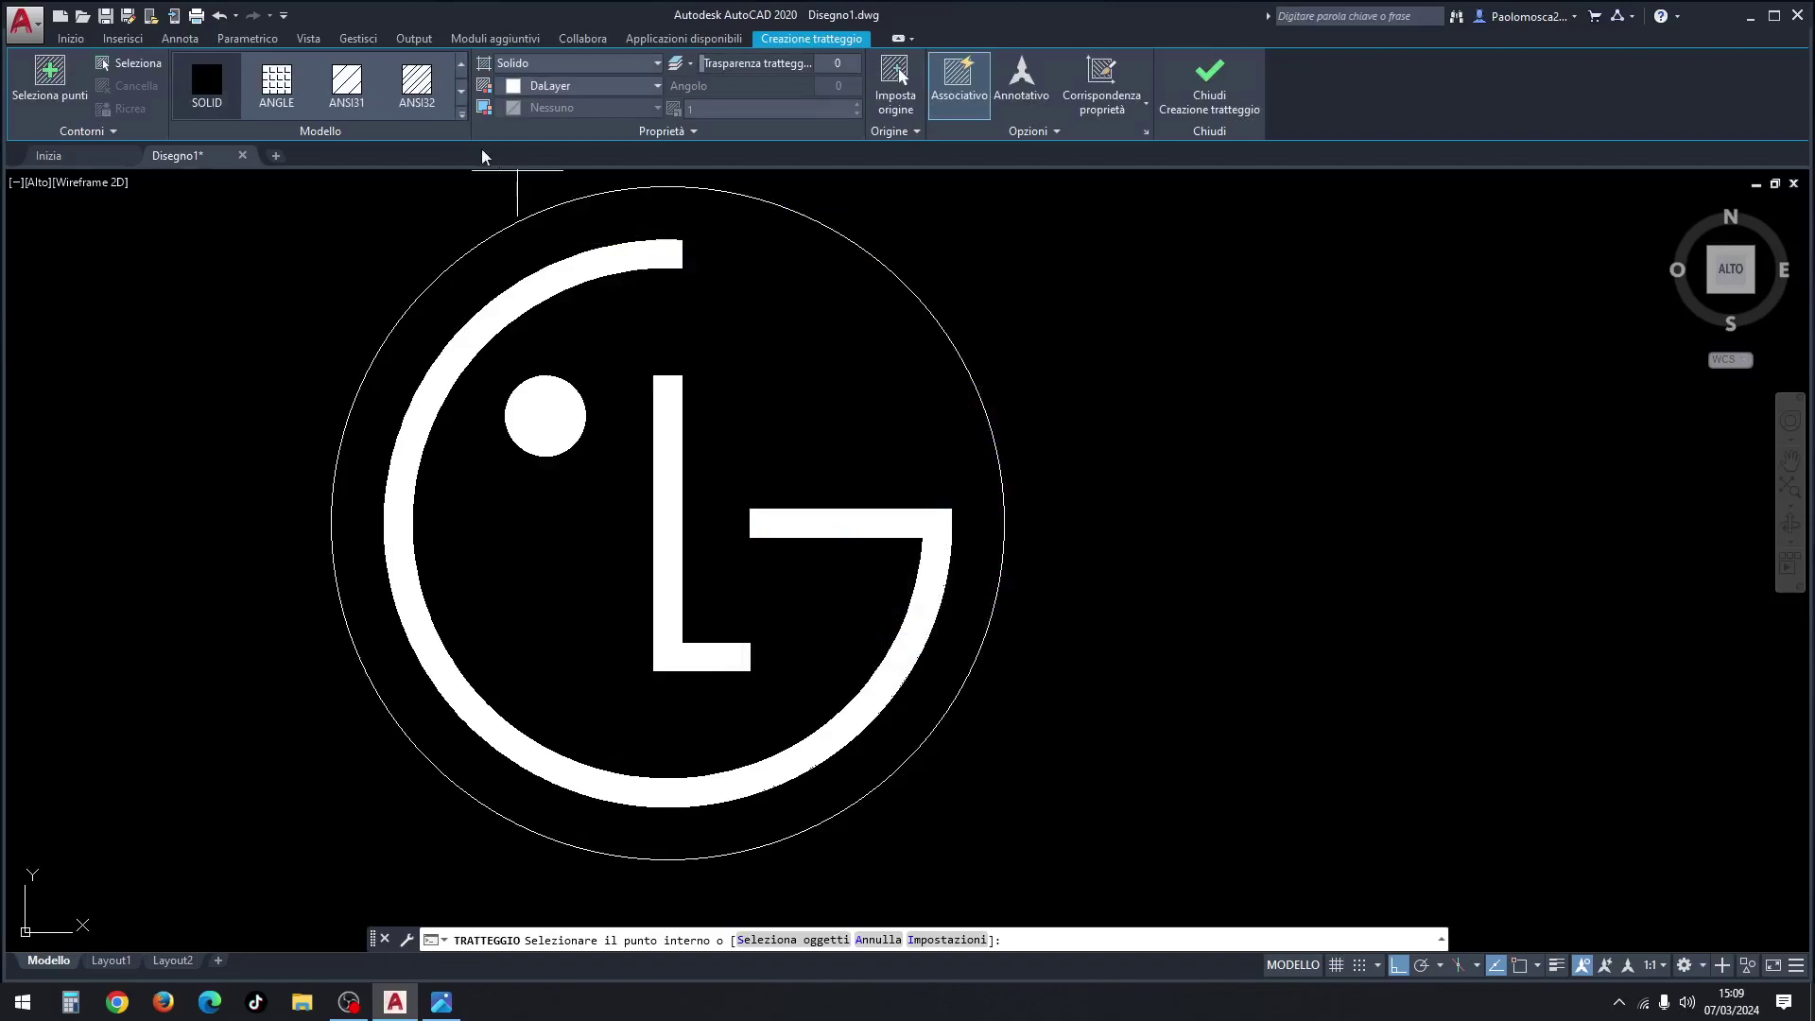
Step: Set the hatch to True Color 255,46,98 by raising luminance to 58
{"action": "left_click", "coordinate": [592, 88]}
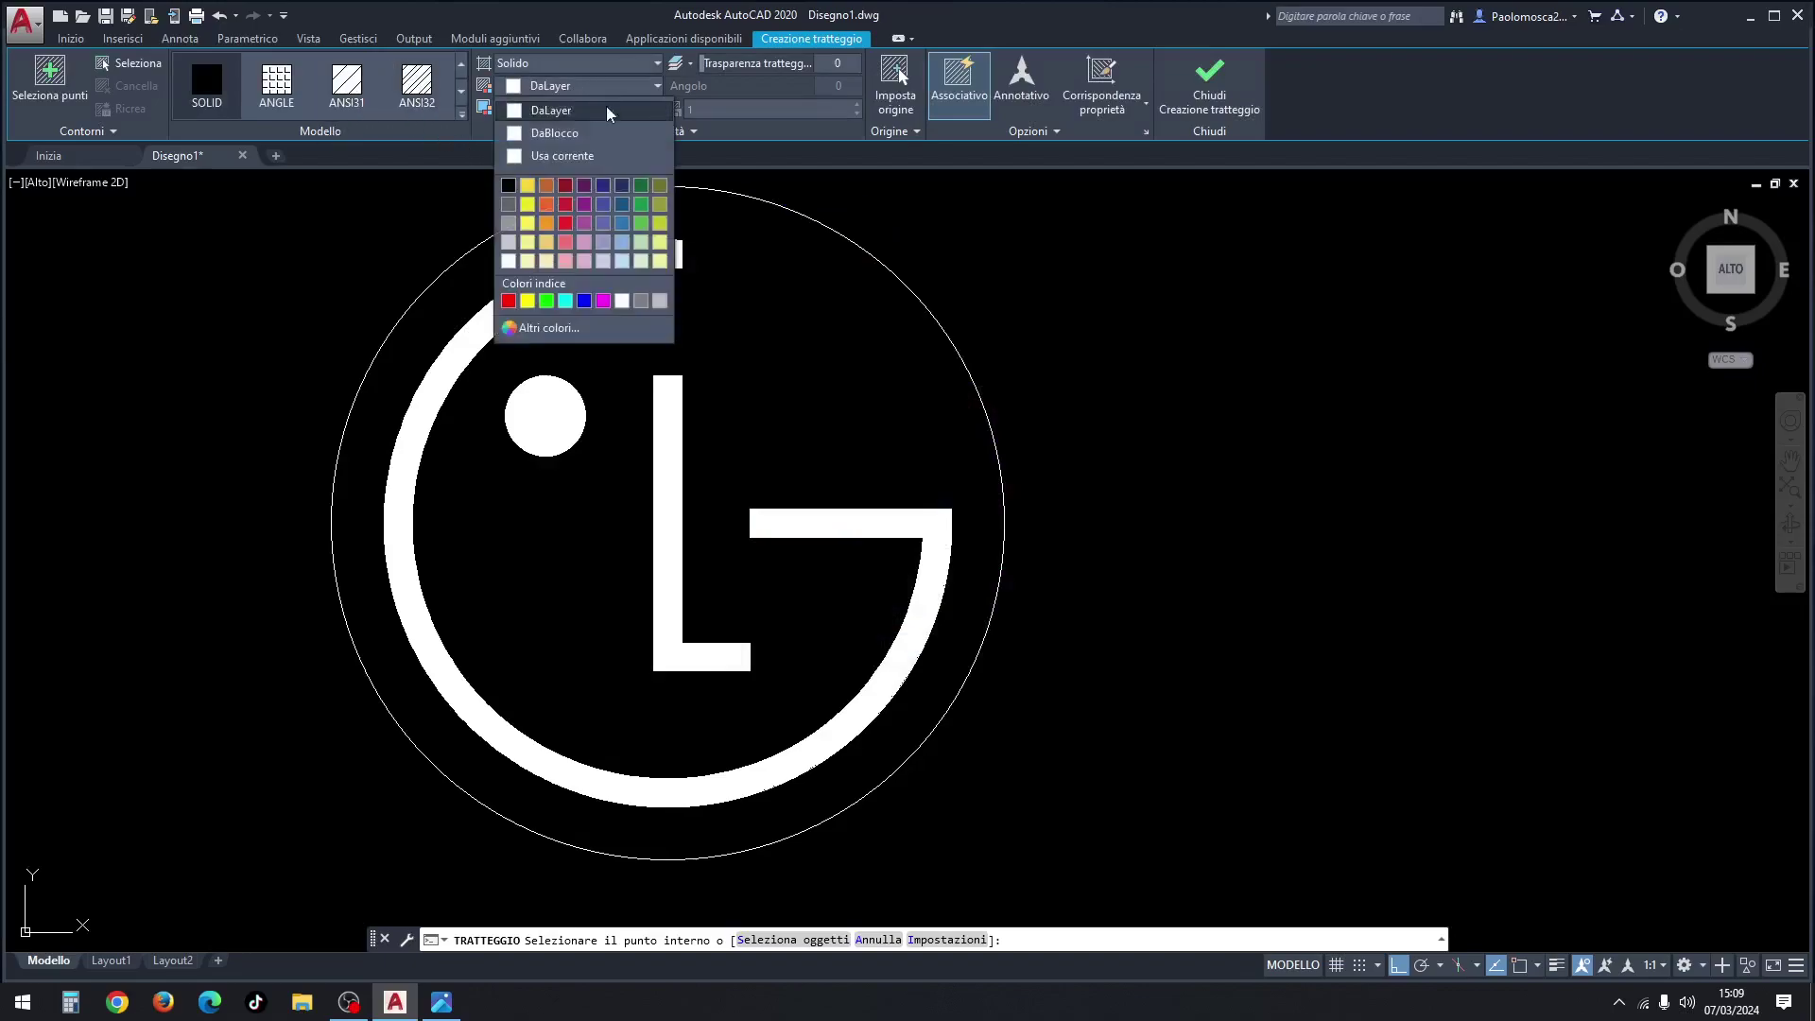
{"action": "left_click", "coordinate": [548, 324]}
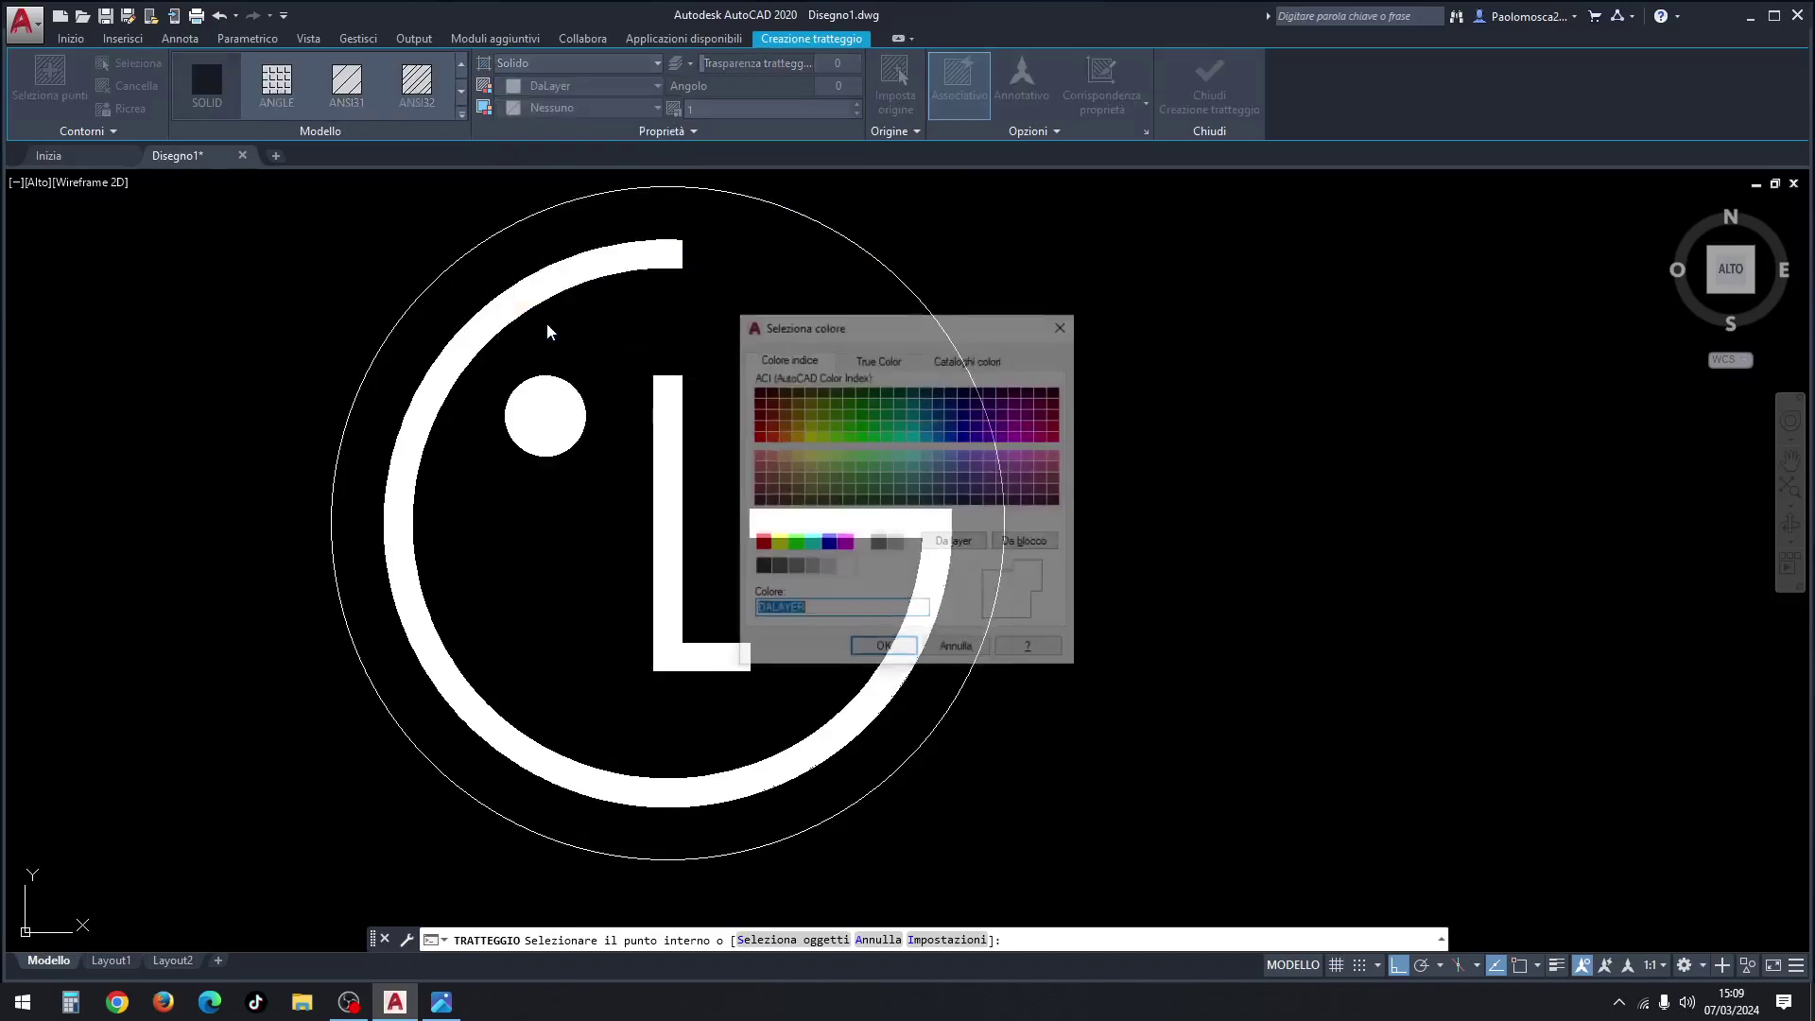
{"action": "left_click", "coordinate": [1030, 438]}
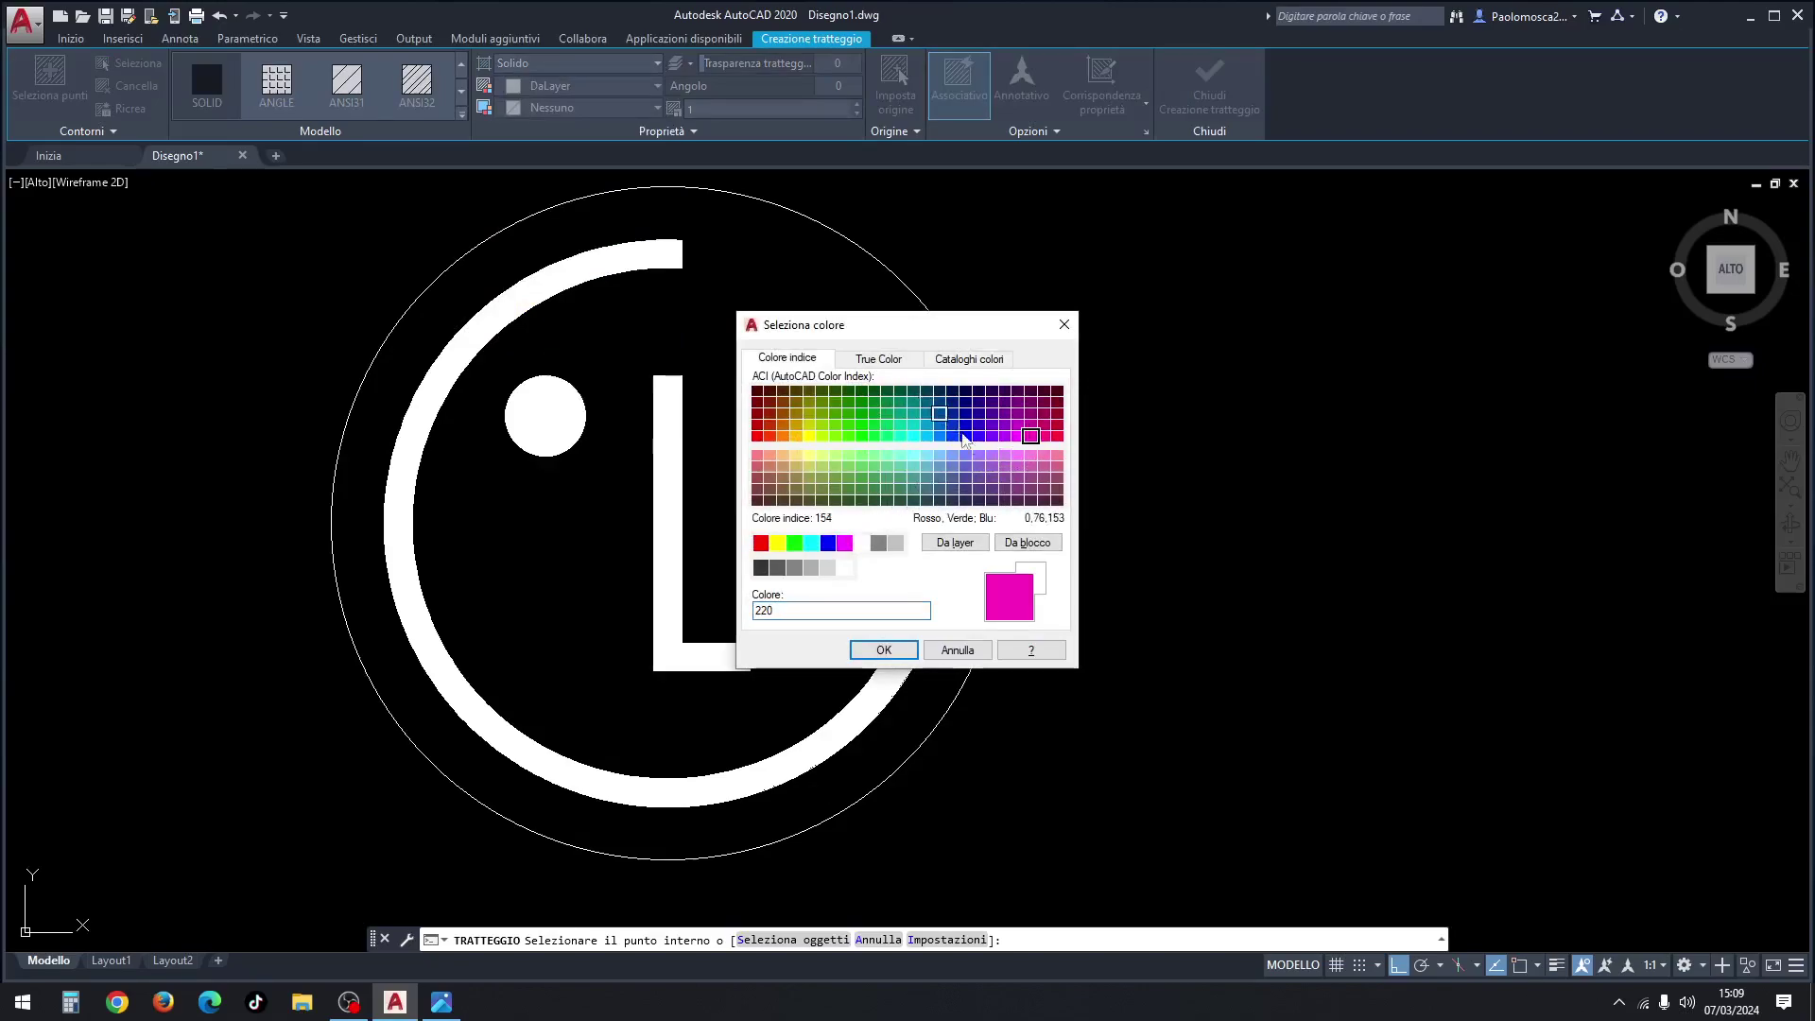
{"action": "left_click", "coordinate": [1044, 436]}
{"action": "left_click", "coordinate": [1037, 428]}
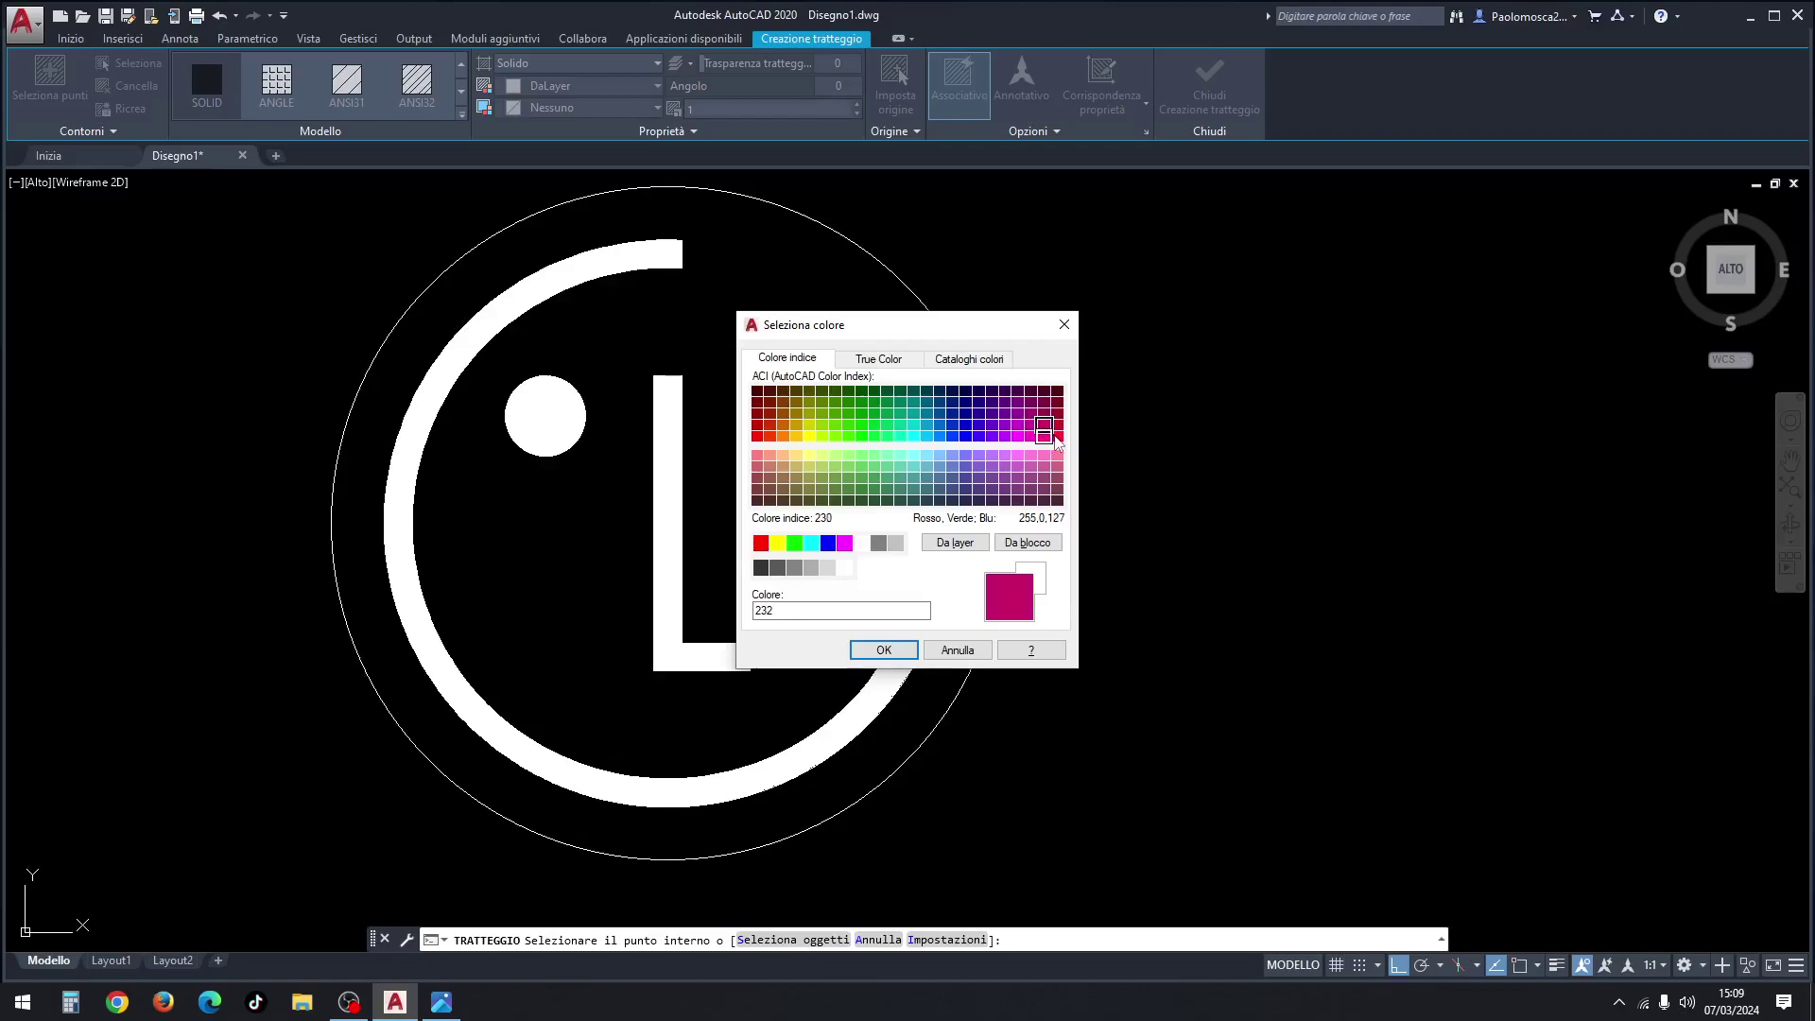
{"action": "left_click", "coordinate": [1057, 437]}
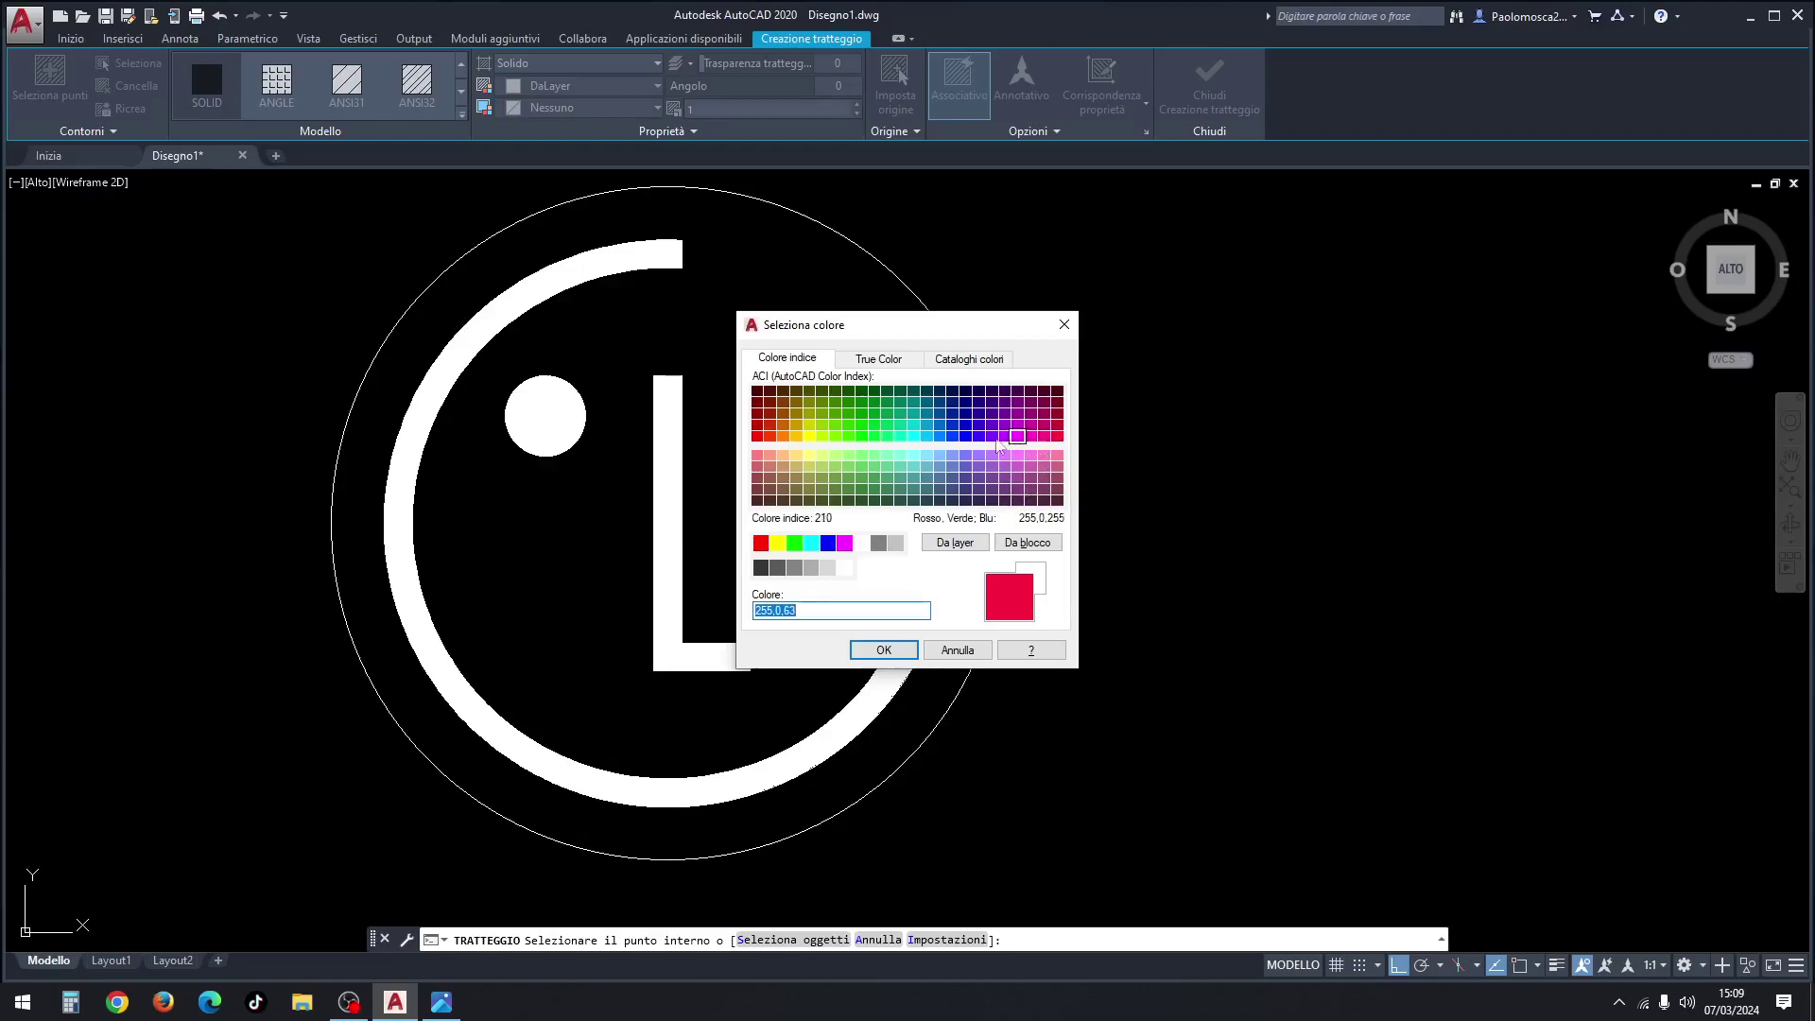
{"action": "left_click", "coordinate": [887, 364]}
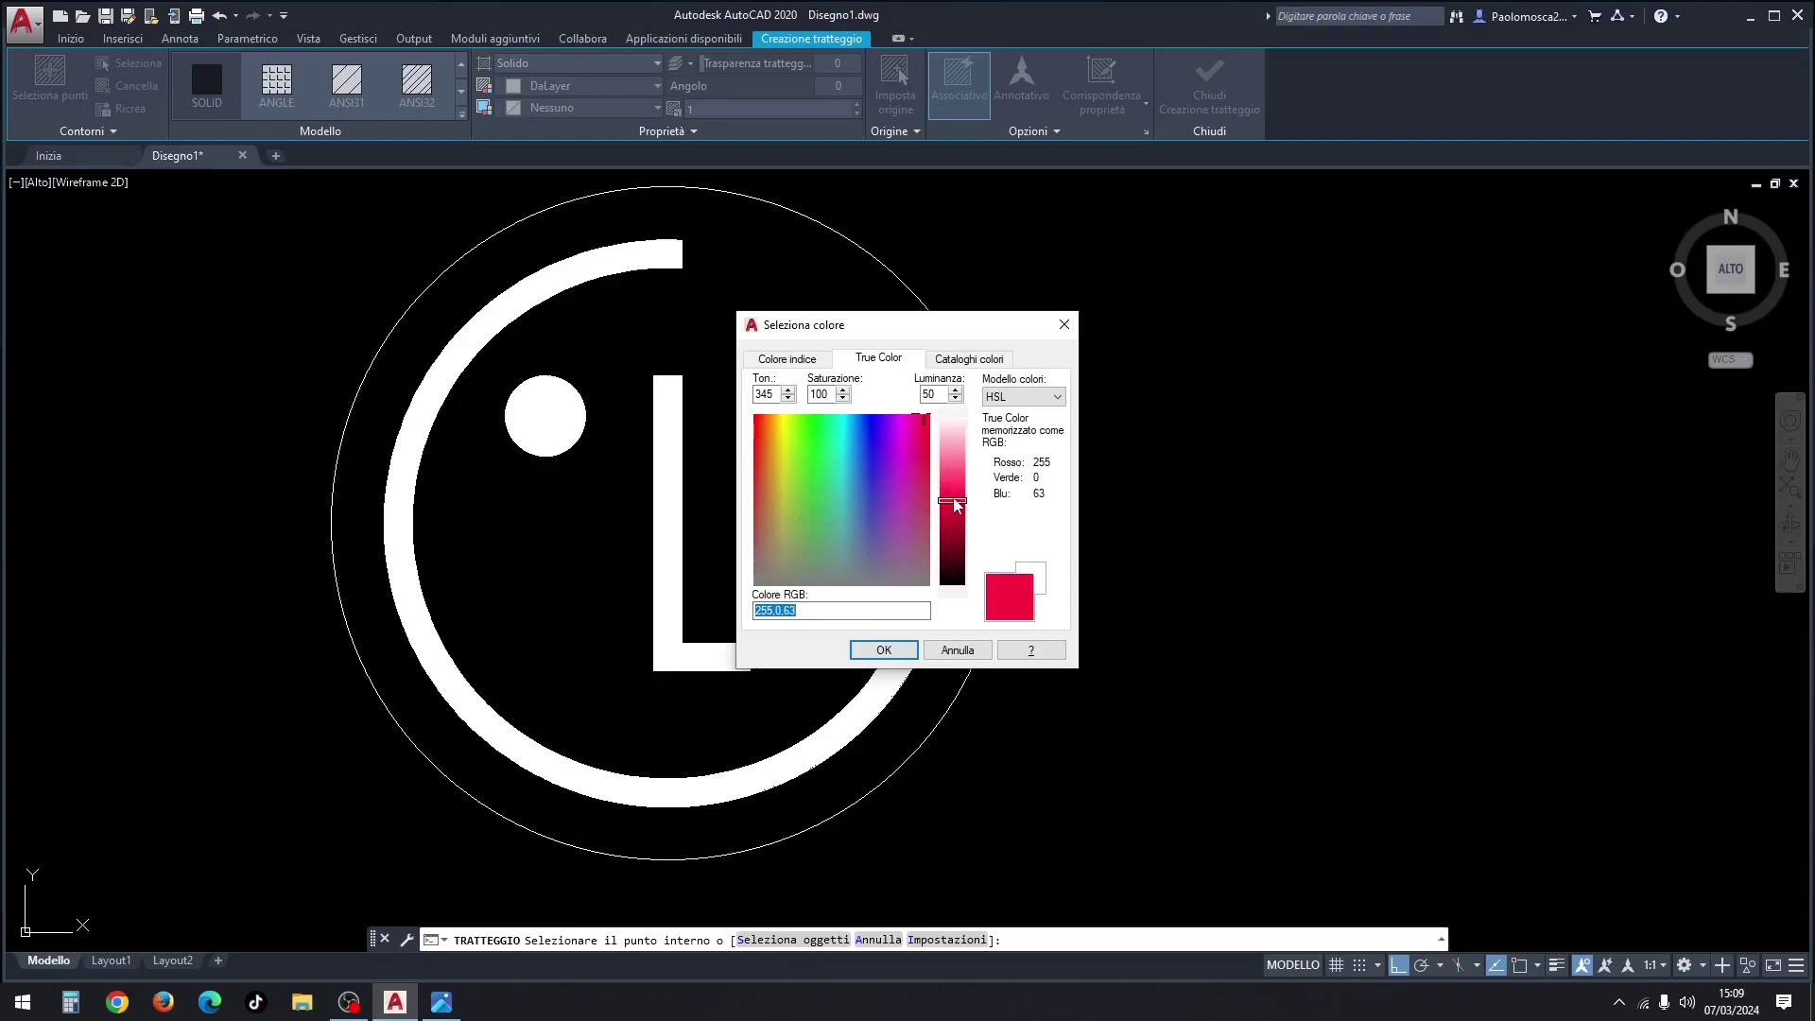
{"action": "left_click_drag", "start_coordinate": [955, 504], "coordinate": [959, 494]}
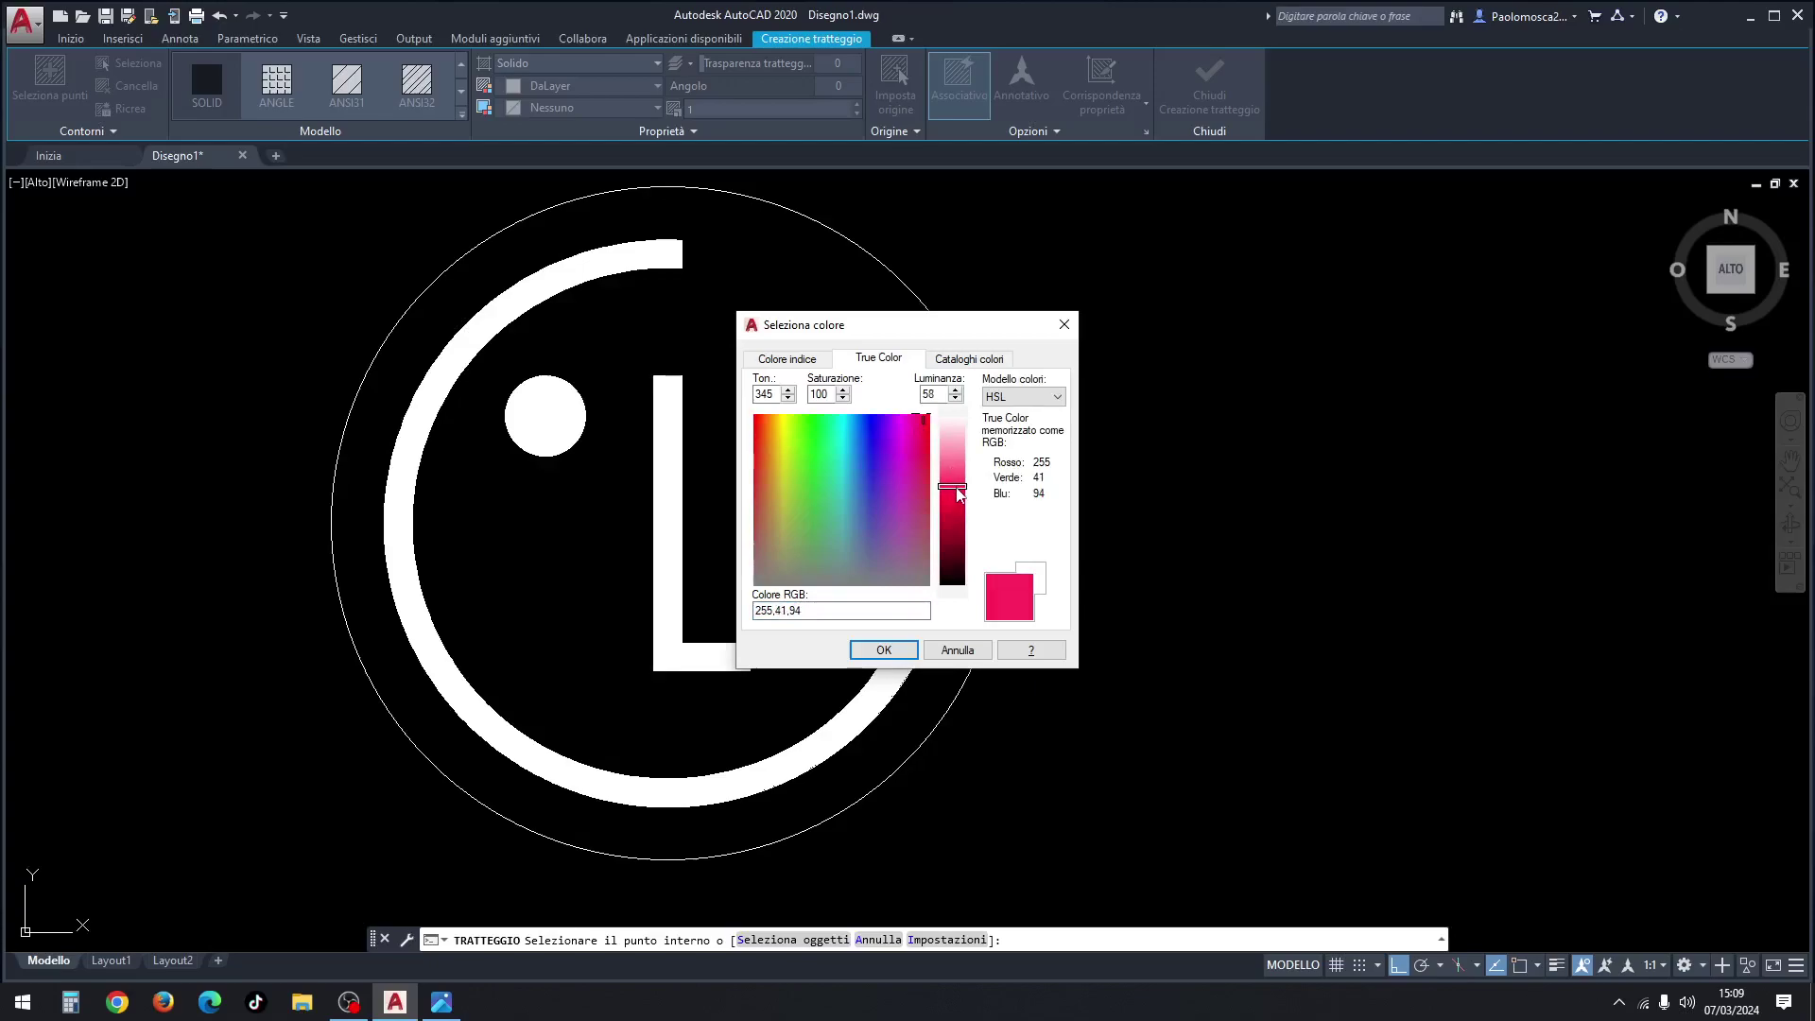
{"action": "left_click", "coordinate": [883, 651]}
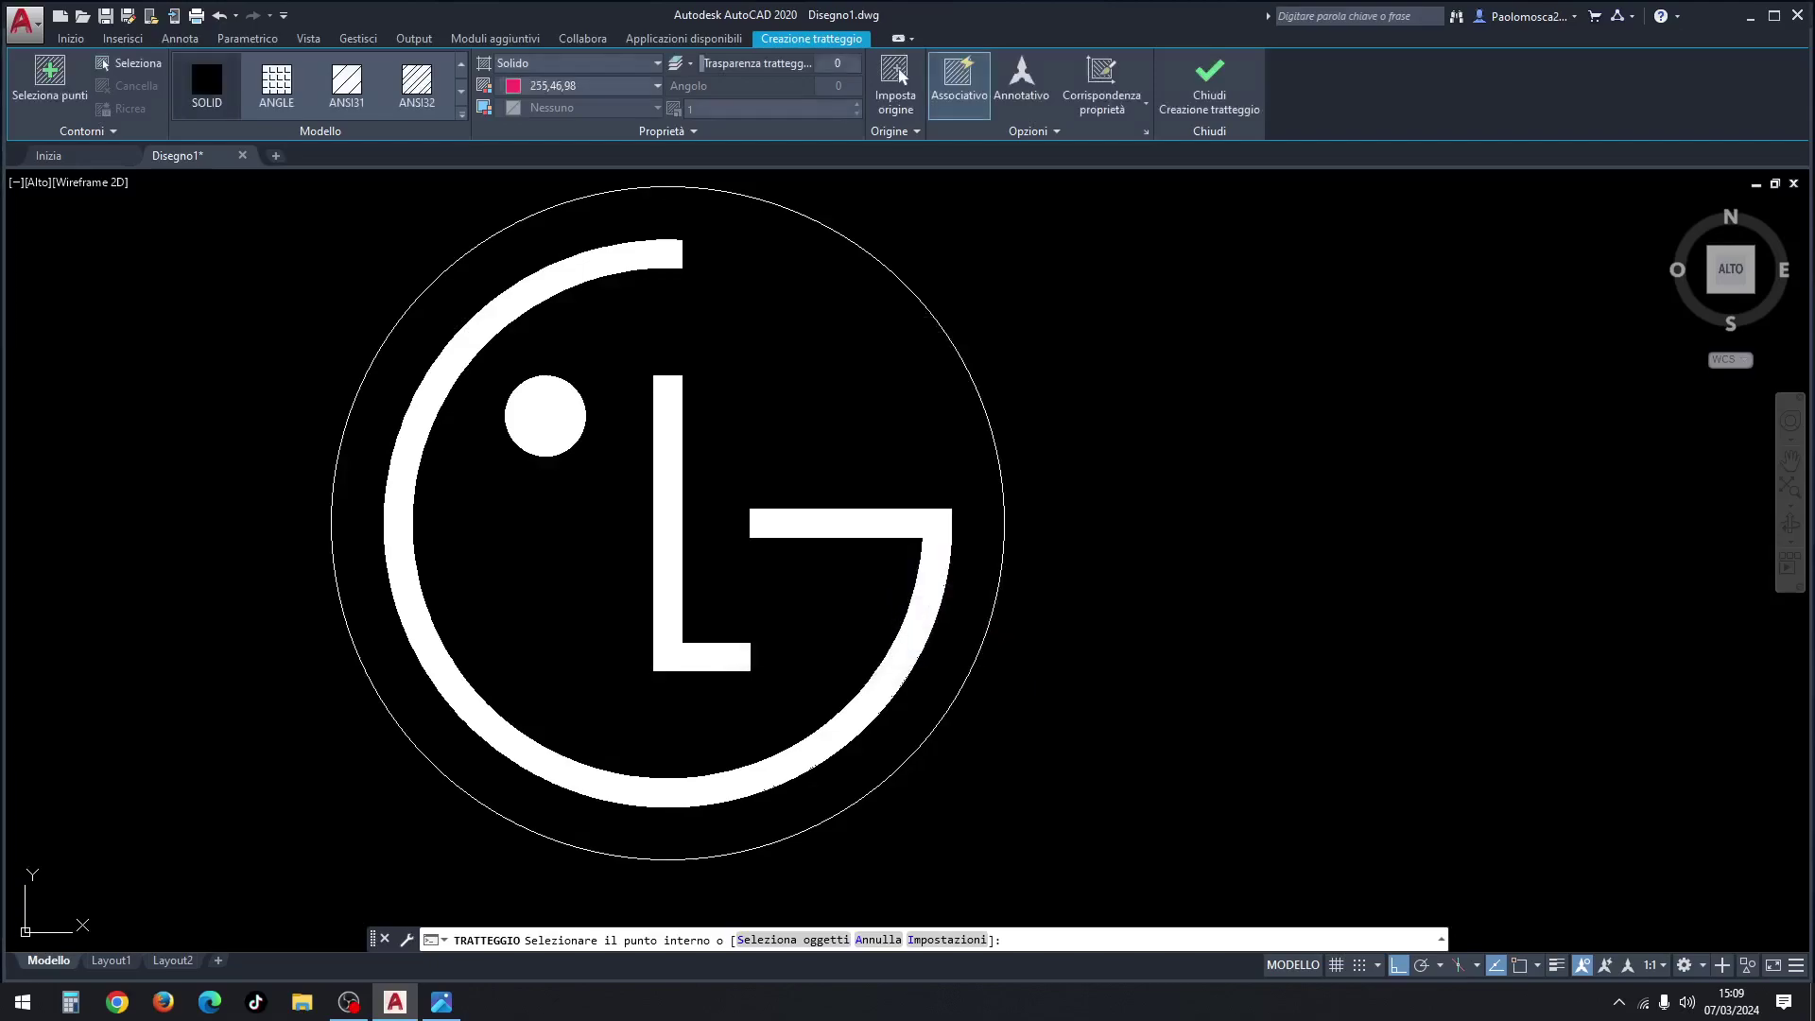
Step: Fill the disc around the white logo with the pink 255,46,98 hatch and pan right
{"action": "left_click", "coordinate": [806, 380]}
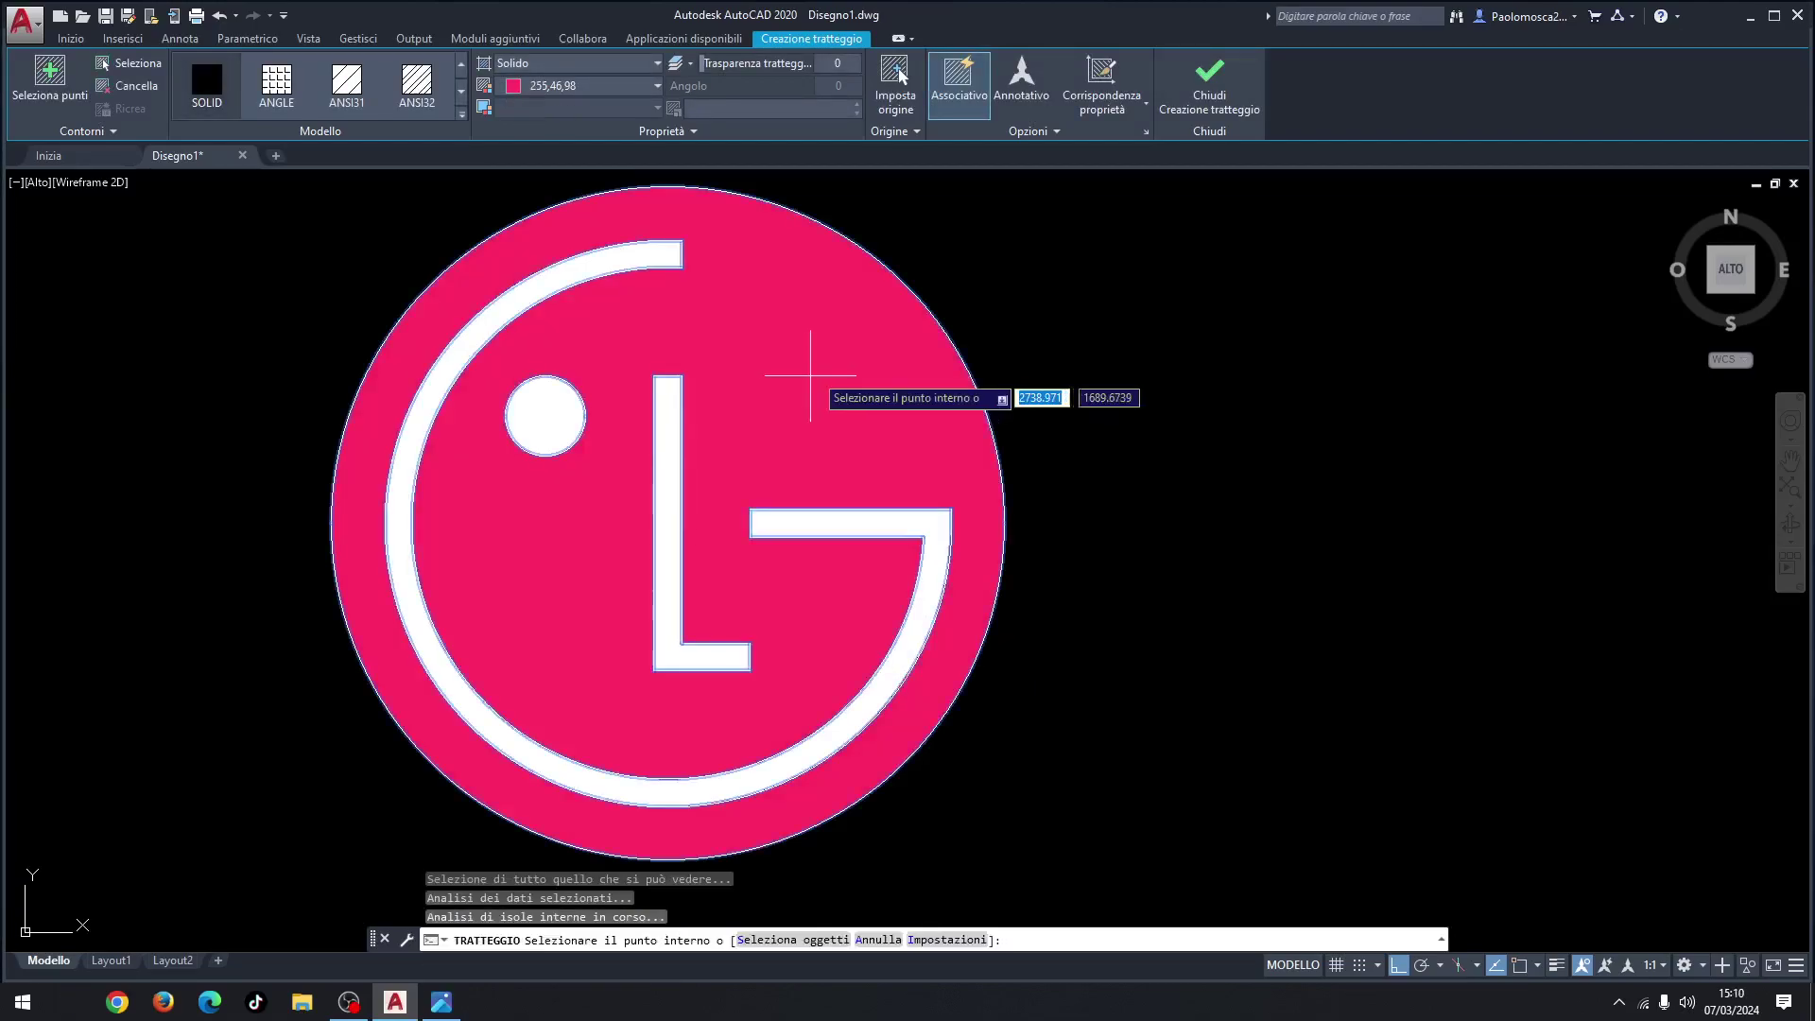
{"action": "left_click", "coordinate": [1229, 110]}
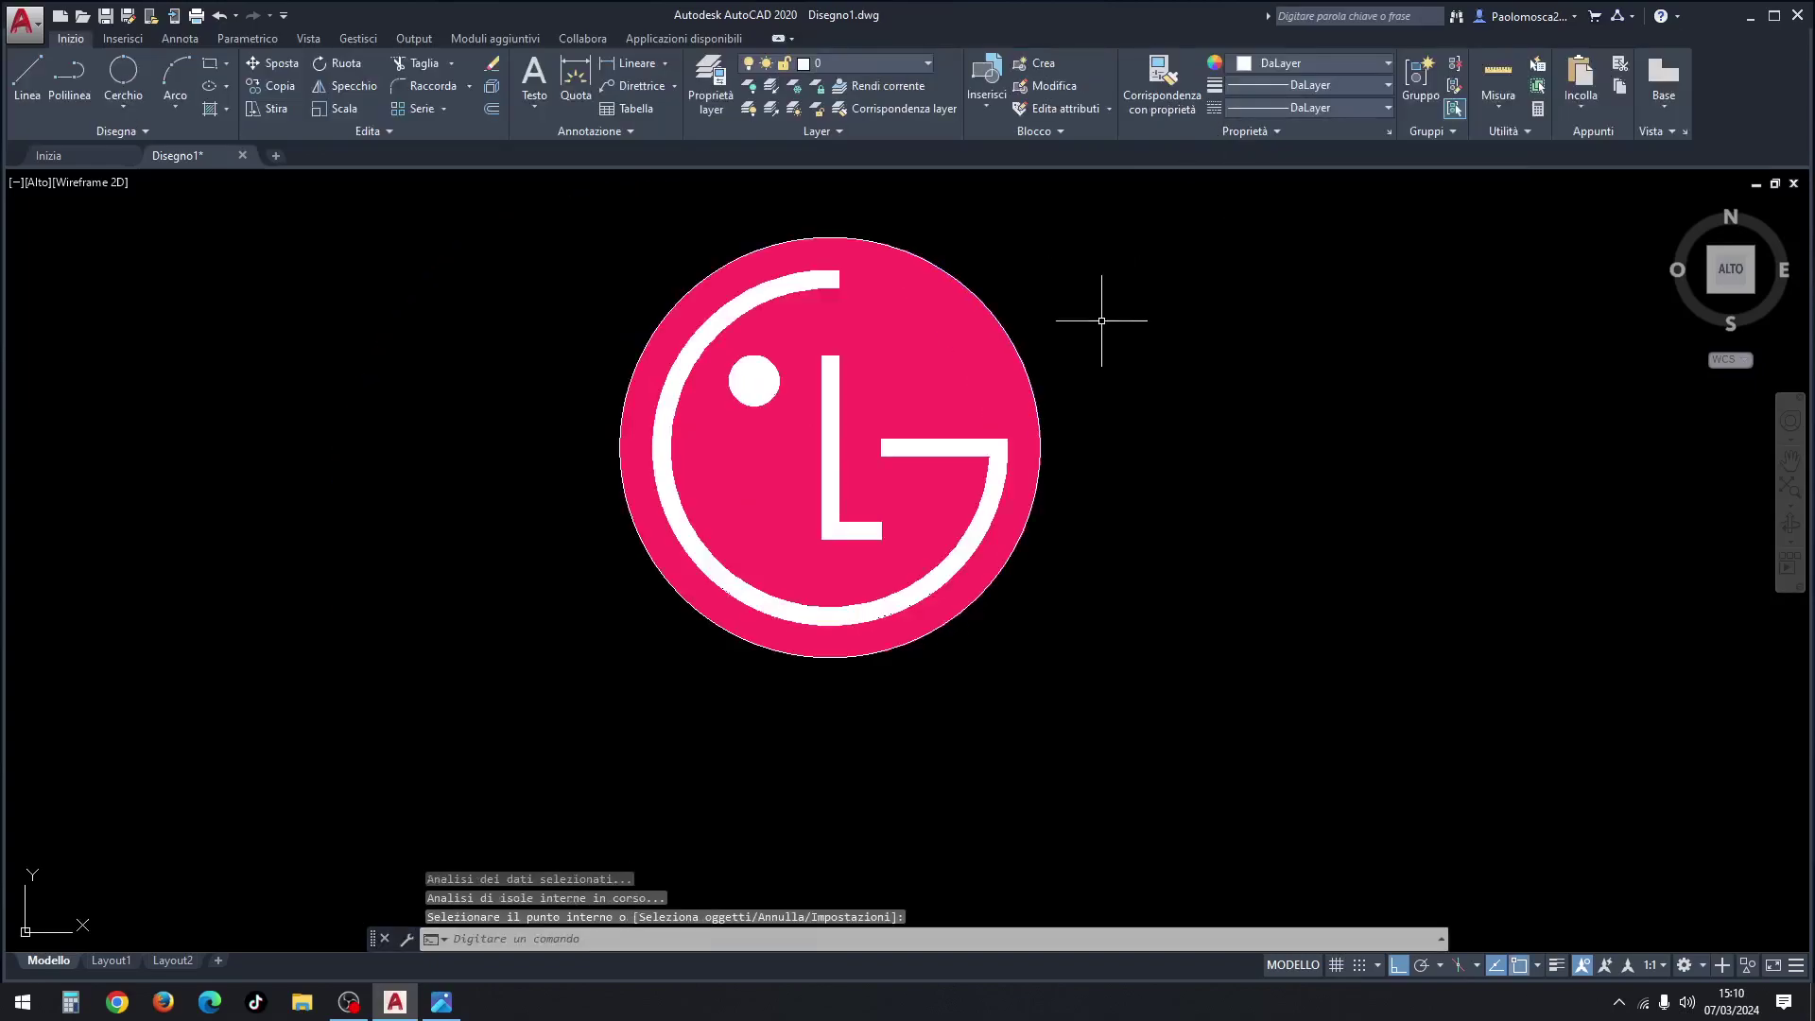
{"action": "middle_click_drag", "start_coordinate": [1058, 328], "coordinate": [1156, 331]}
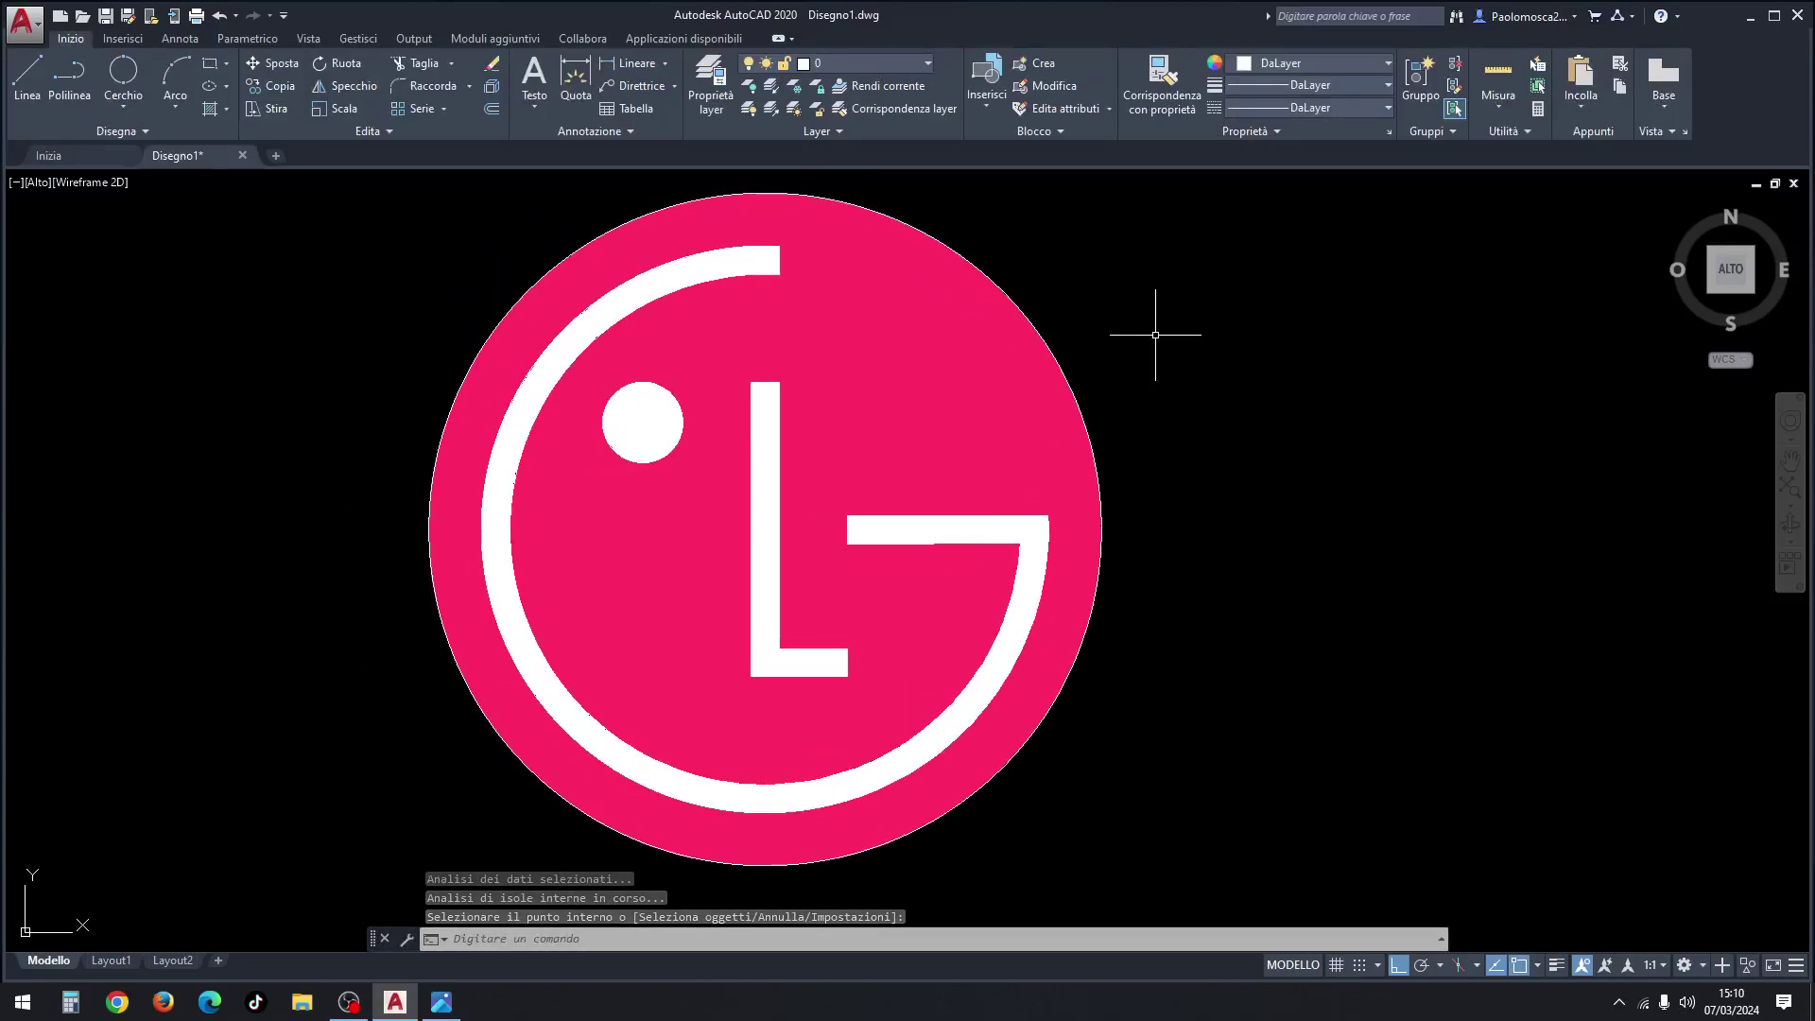